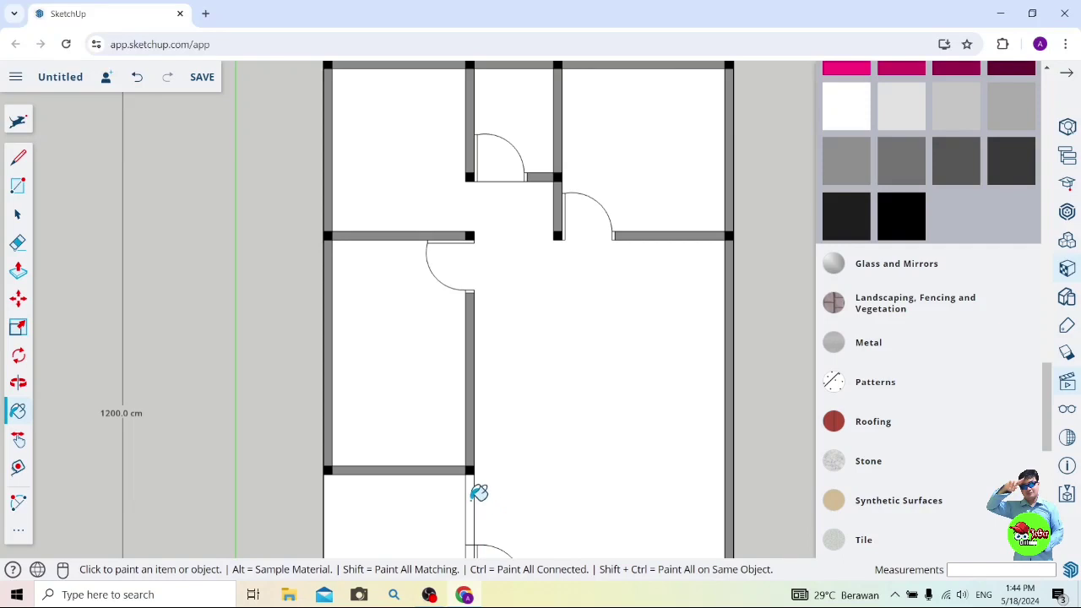
# - Paint the lower wall segment with grey Color M05 and switch to the Eraser
pyautogui.scroll(-2, 478, 494)
pyautogui.click(18, 438)
pyautogui.moveTo(265, 471); pyautogui.dragTo(272, 350)
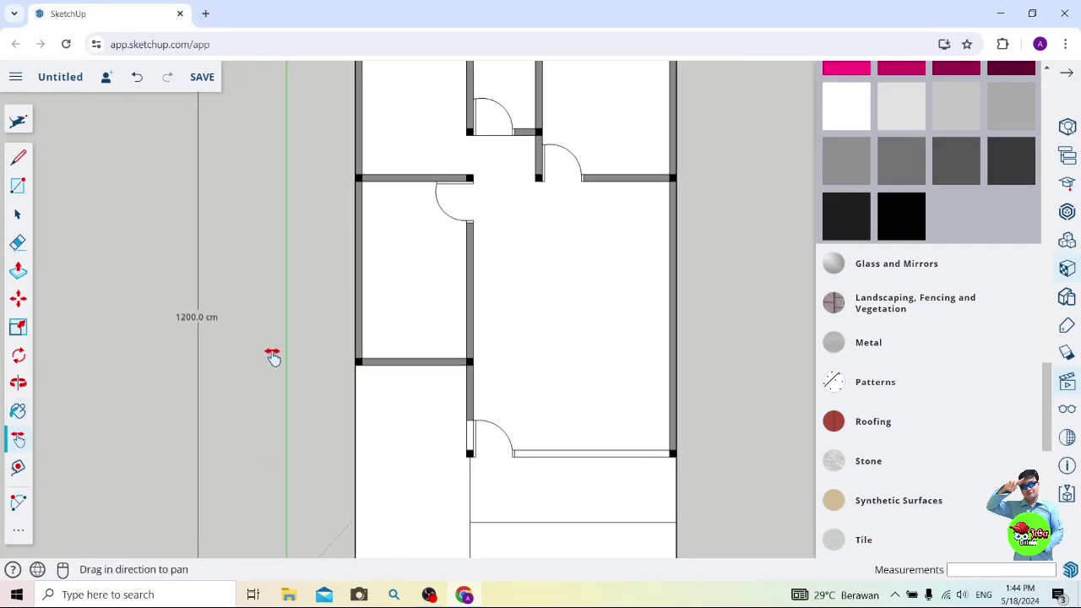
pyautogui.click(919, 176)
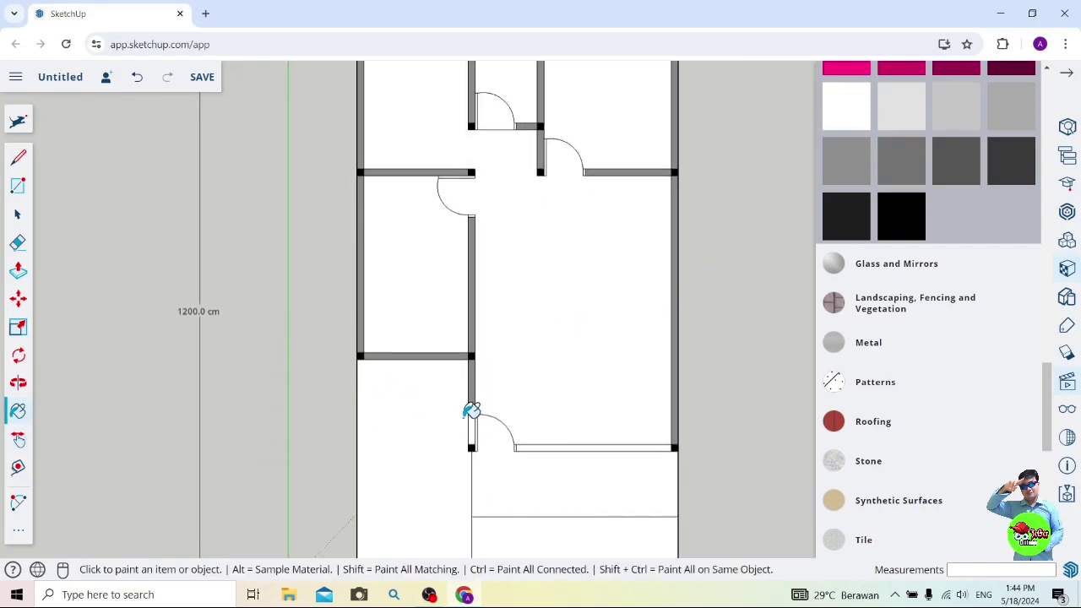
pyautogui.click(578, 443)
pyautogui.scroll(1, 485, 441)
pyautogui.scroll(2, 485, 442)
pyautogui.scroll(-3, 488, 437)
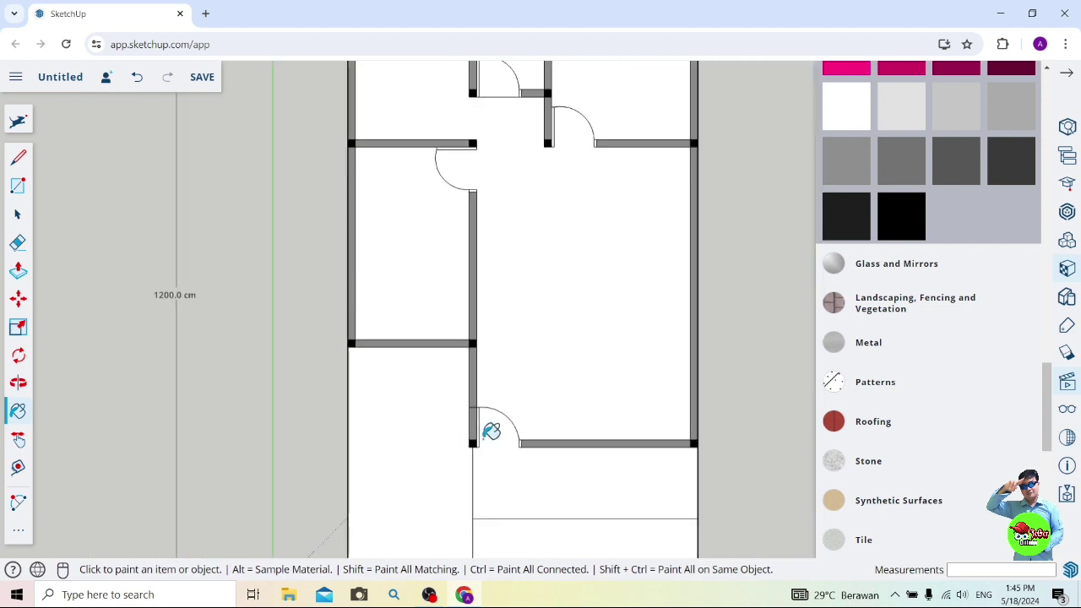
pyautogui.click(18, 242)
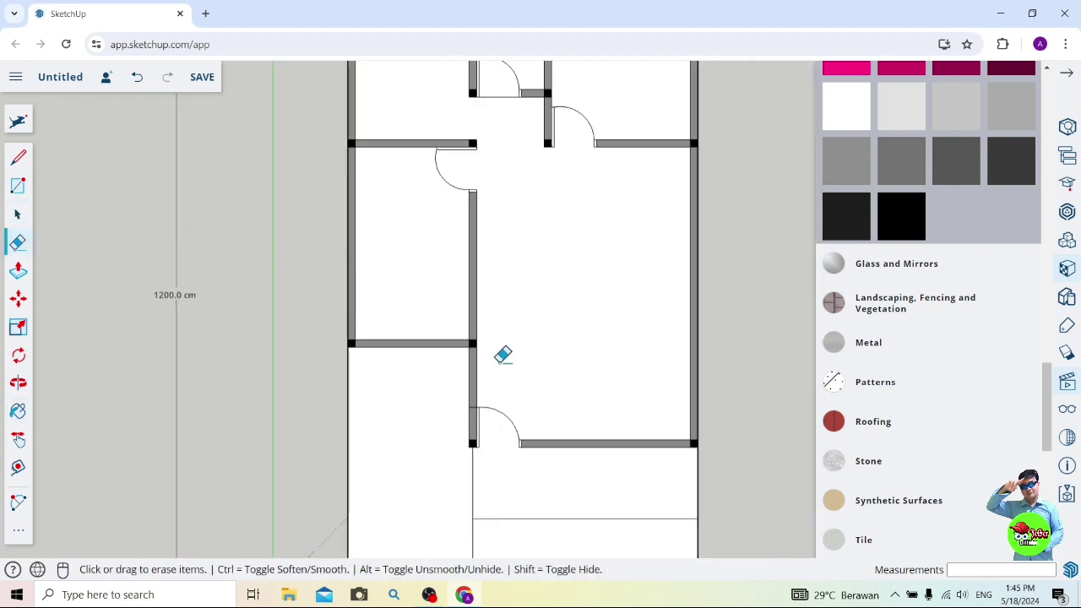
pyautogui.scroll(2, 473, 402)
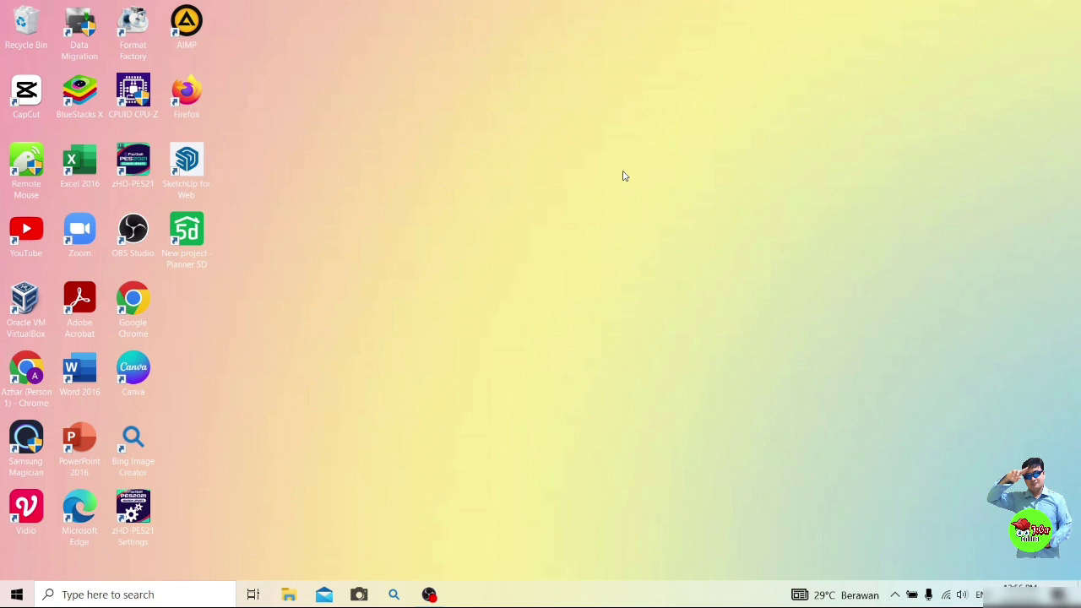
# - Refresh the desktop and launch the SketchUp for Web shortcut
pyautogui.rightClick(620, 180)
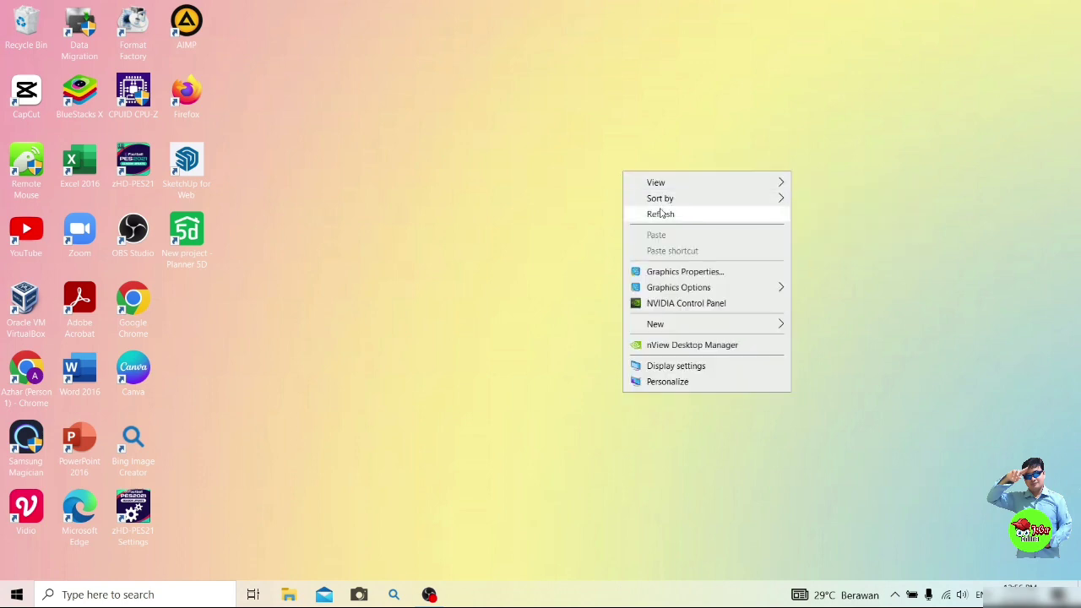
pyautogui.click(662, 212)
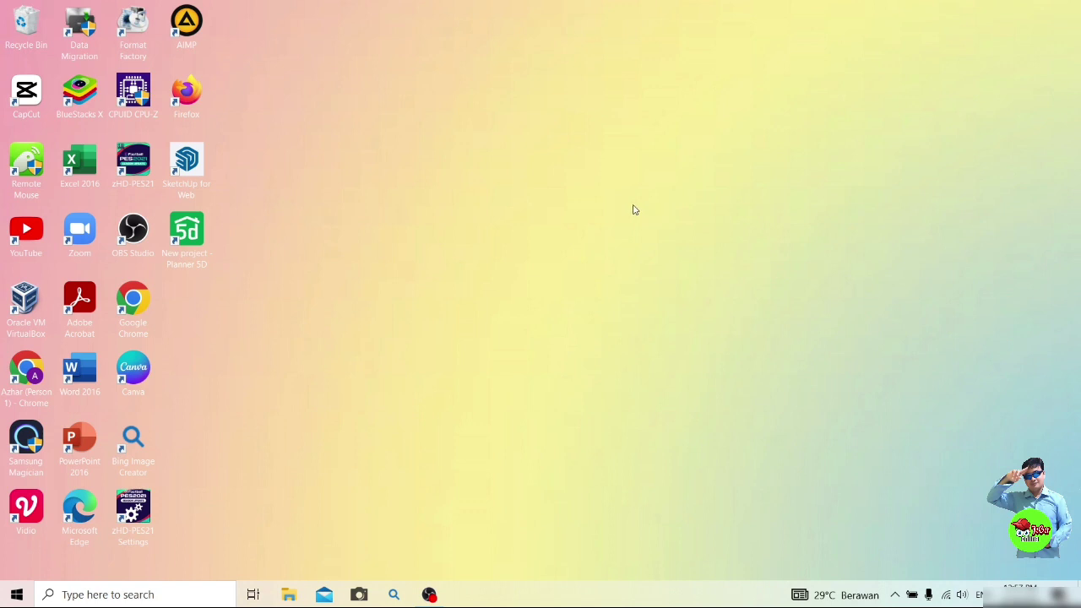
pyautogui.doubleClick(180, 161)
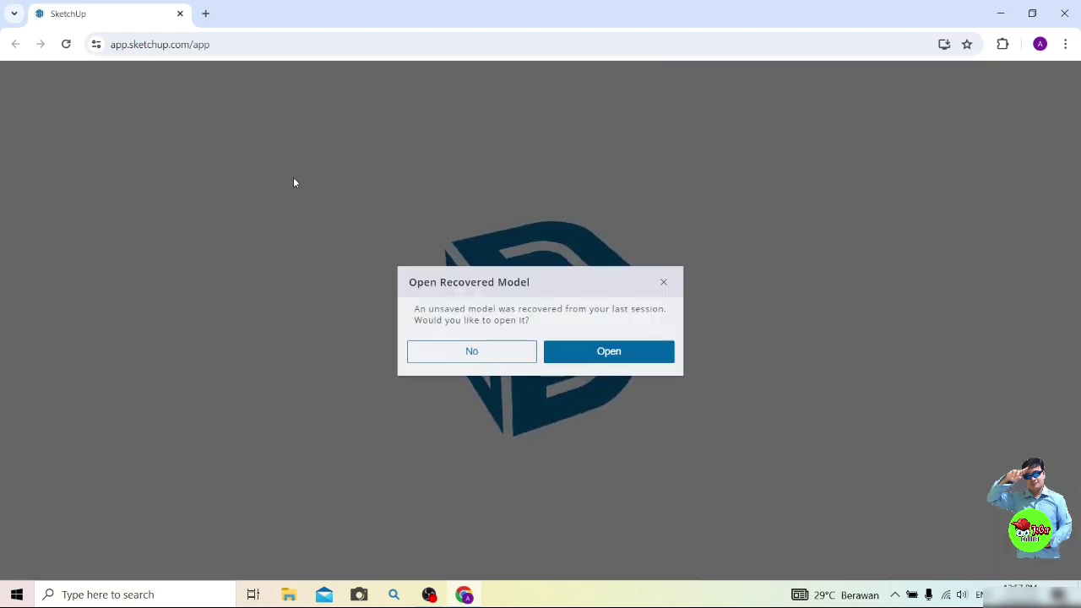
# - Decline the recovered model and create a new Decimal - Centimeters model
pyautogui.click(418, 348)
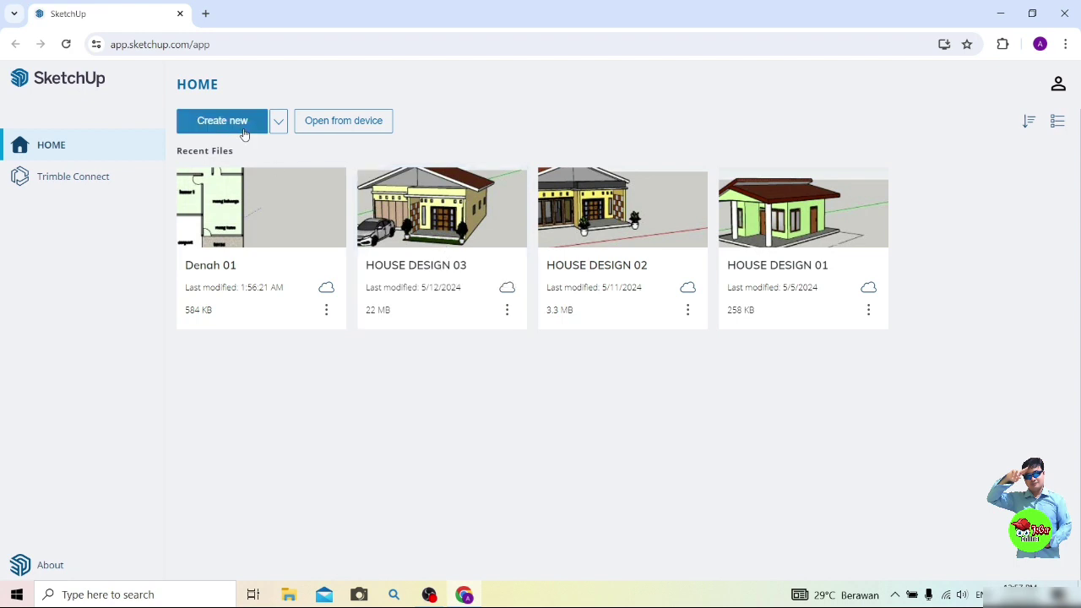
pyautogui.click(279, 123)
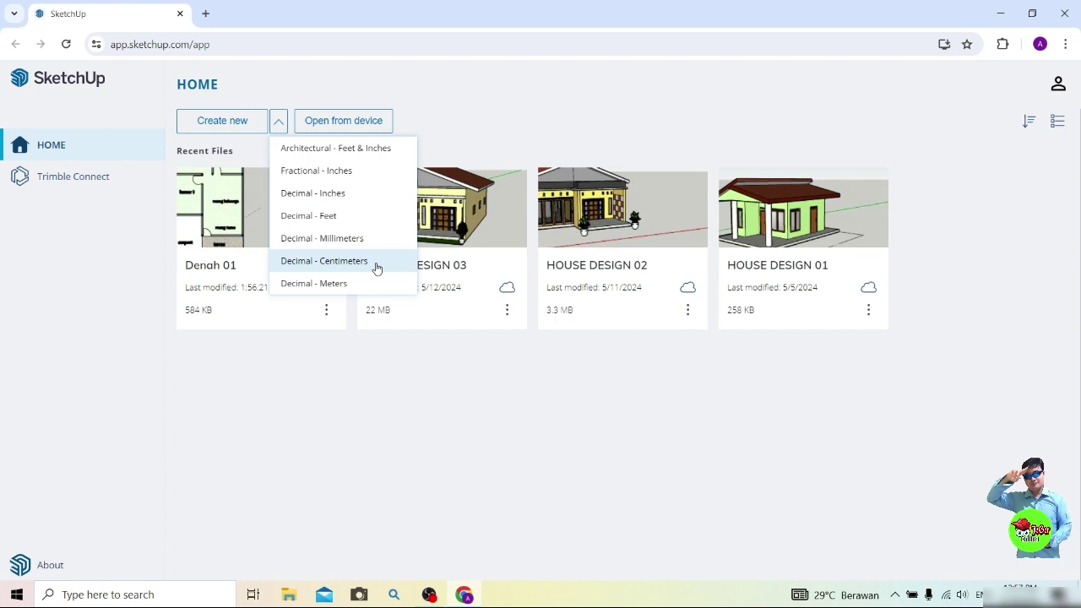
pyautogui.click(377, 268)
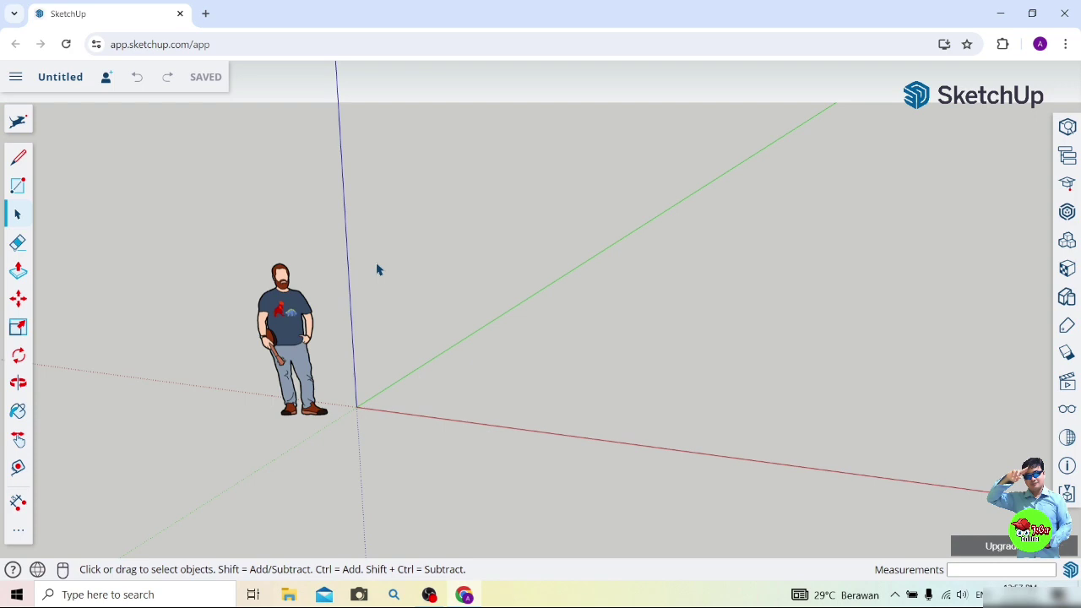
# - Switch the camera to the Plan View (Top) standard view
pyautogui.click(1067, 382)
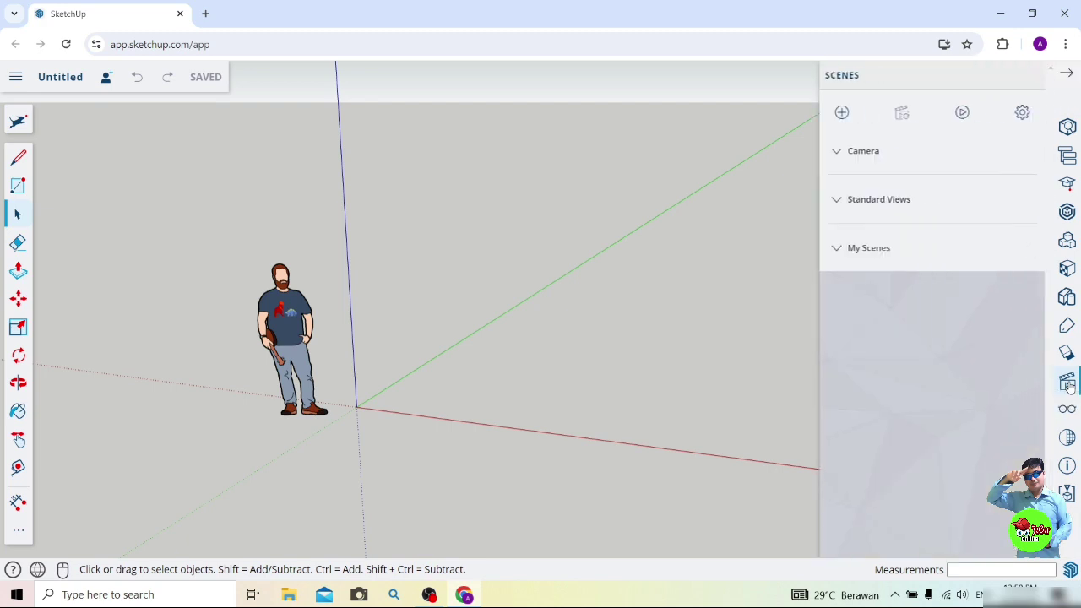
pyautogui.click(918, 211)
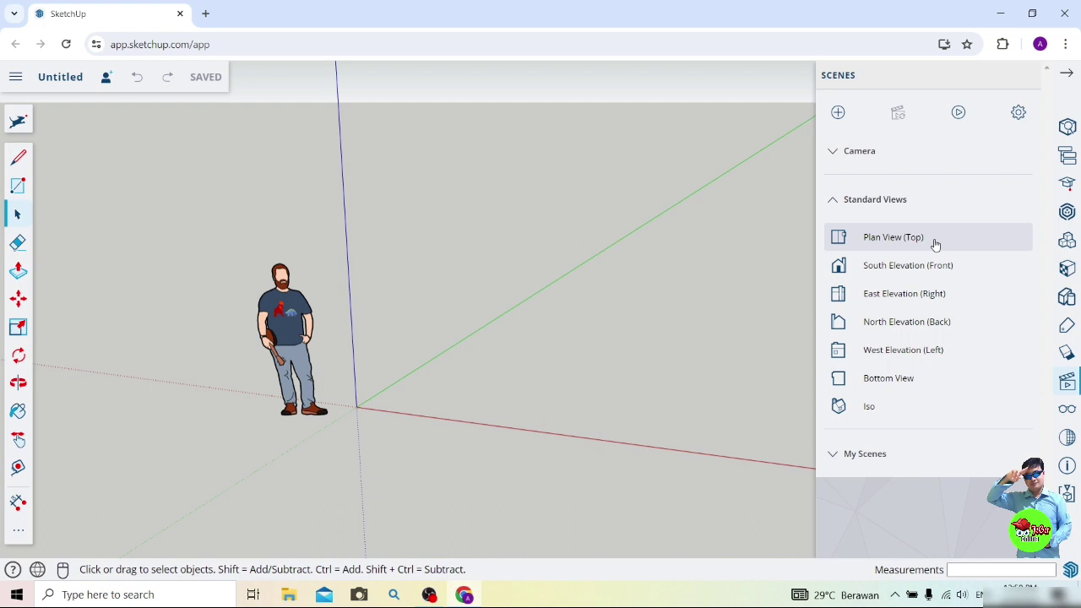
pyautogui.click(935, 244)
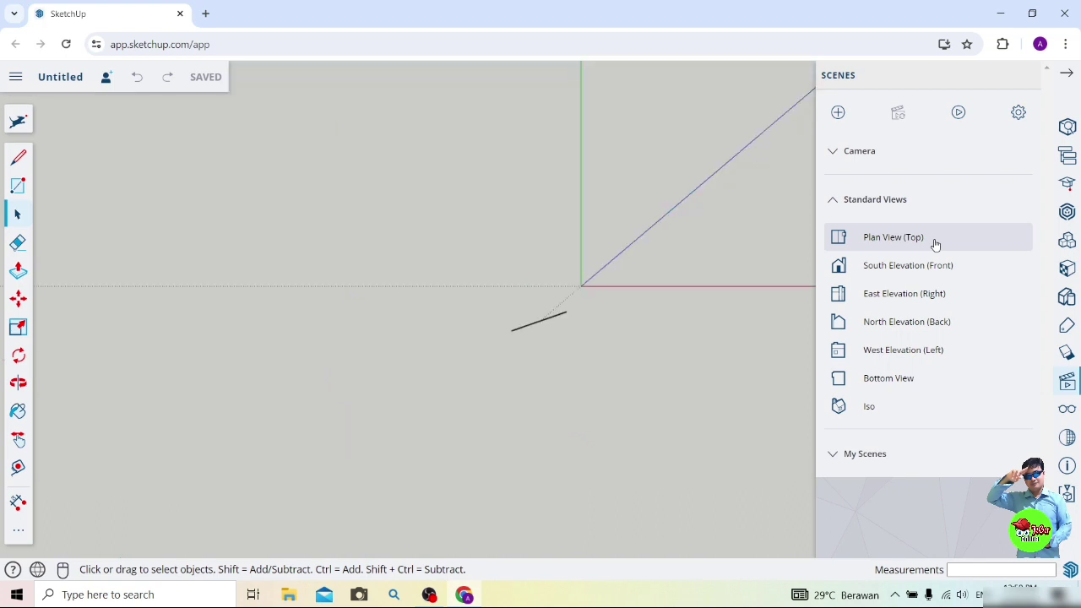
pyautogui.click(1066, 73)
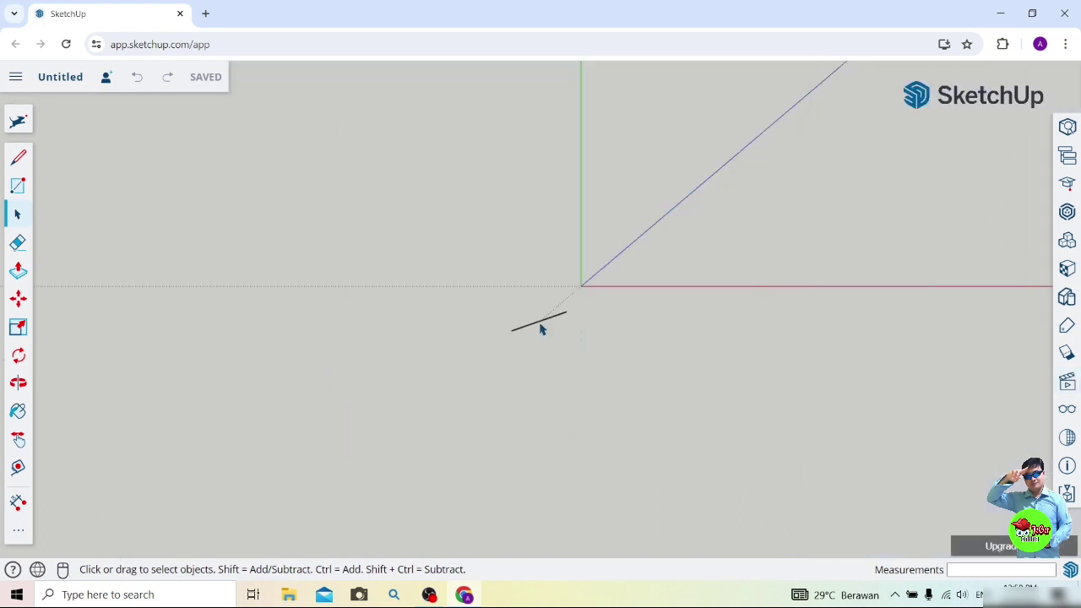
# - Delete the scale figure and pan the origin toward the lower left
pyautogui.press('Delete')
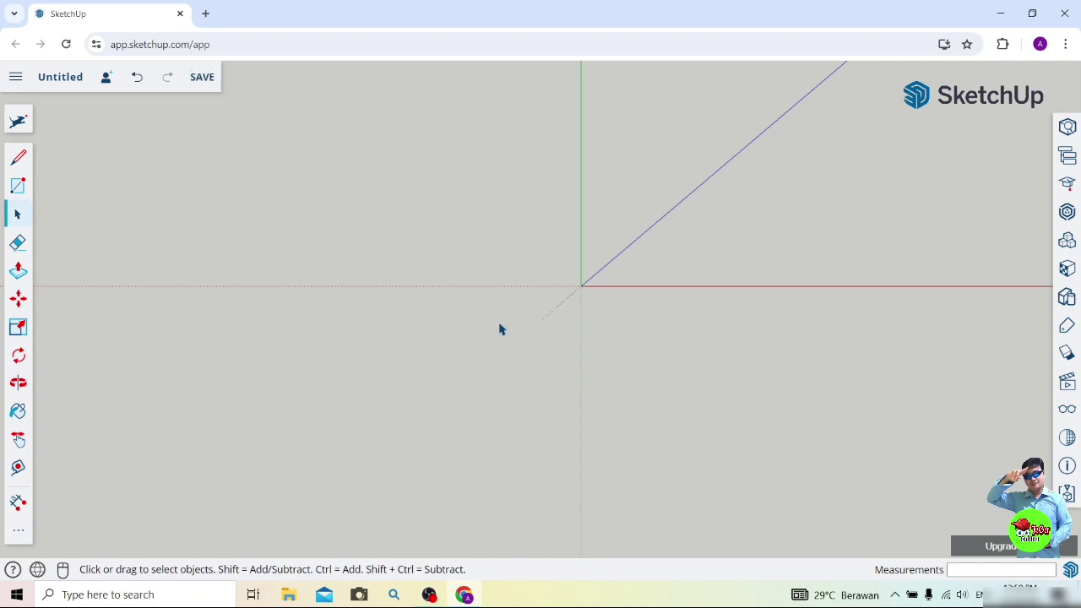
pyautogui.click(18, 439)
pyautogui.moveTo(395, 365)
pyautogui.mouseDown()
pyautogui.moveTo(294, 397)
pyautogui.moveTo(208, 458)
pyautogui.moveTo(90, 506)
pyautogui.mouseUp()
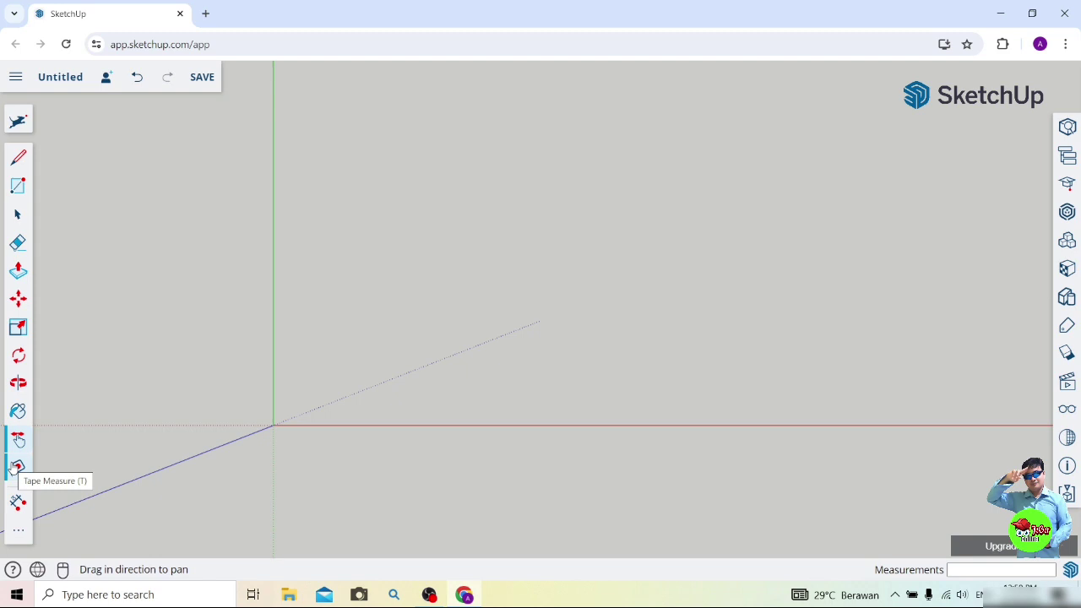
# - Place guide points at 150 cm and 850 cm along the red axis
pyautogui.click(15, 467)
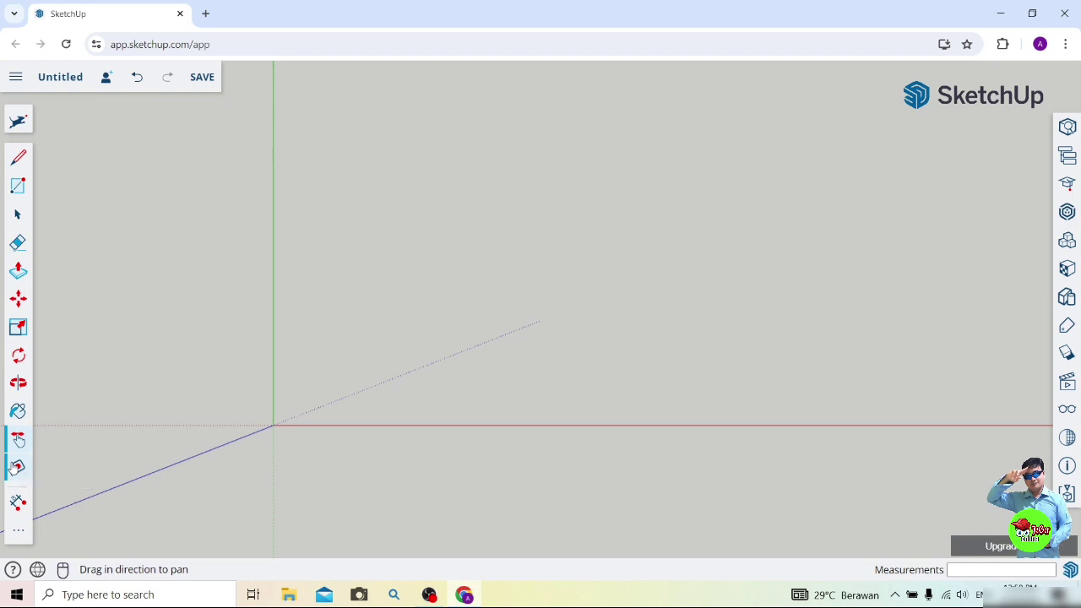
pyautogui.click(273, 425)
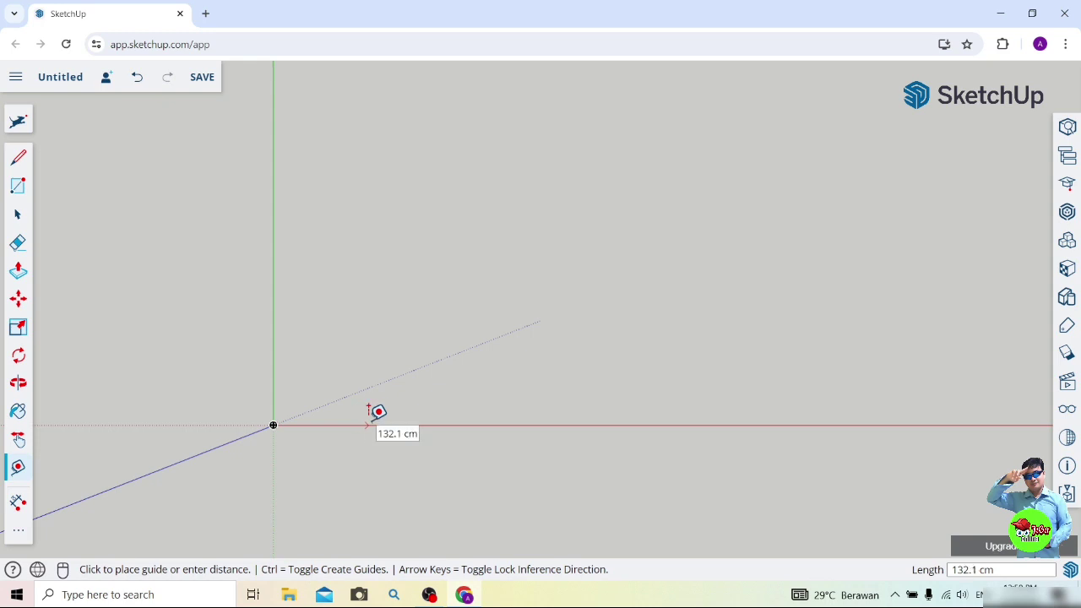
pyautogui.press('Return')
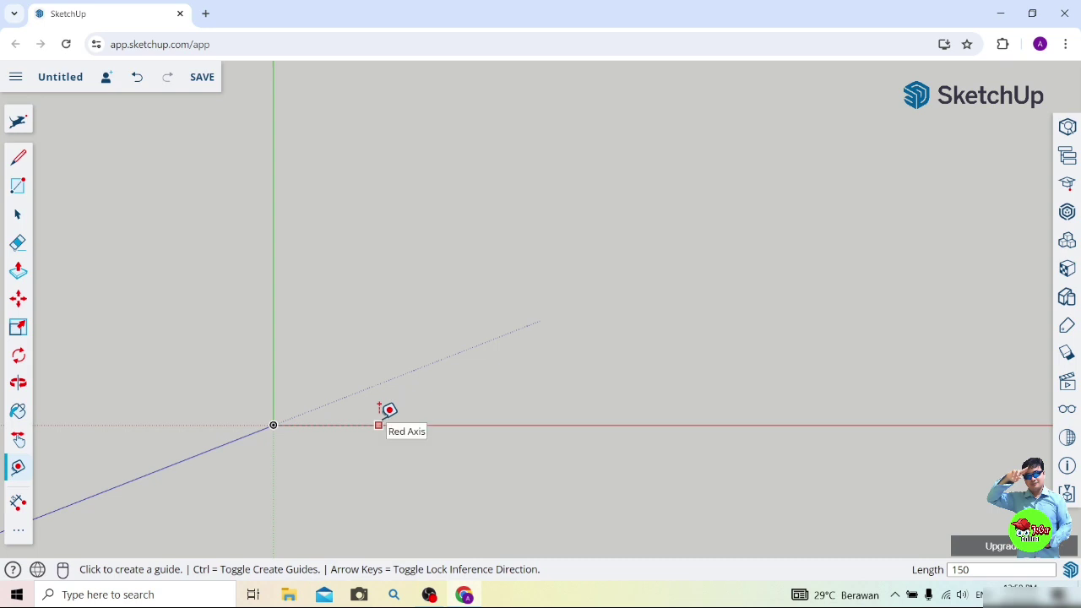
pyautogui.click(380, 424)
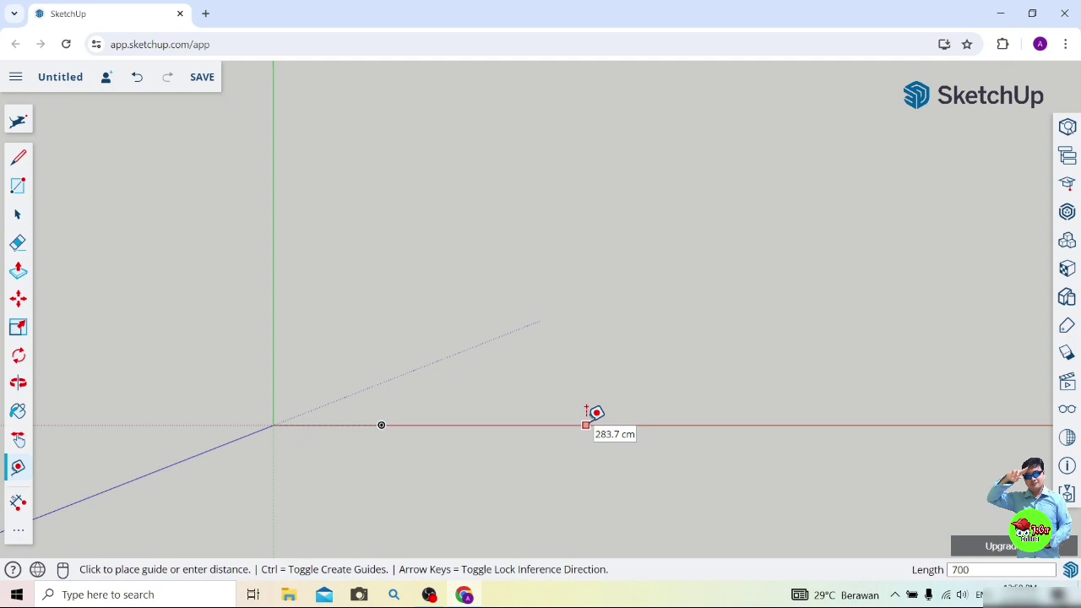
pyautogui.press('Return')
pyautogui.scroll(-2, 624, 386)
pyautogui.scroll(-3, 625, 386)
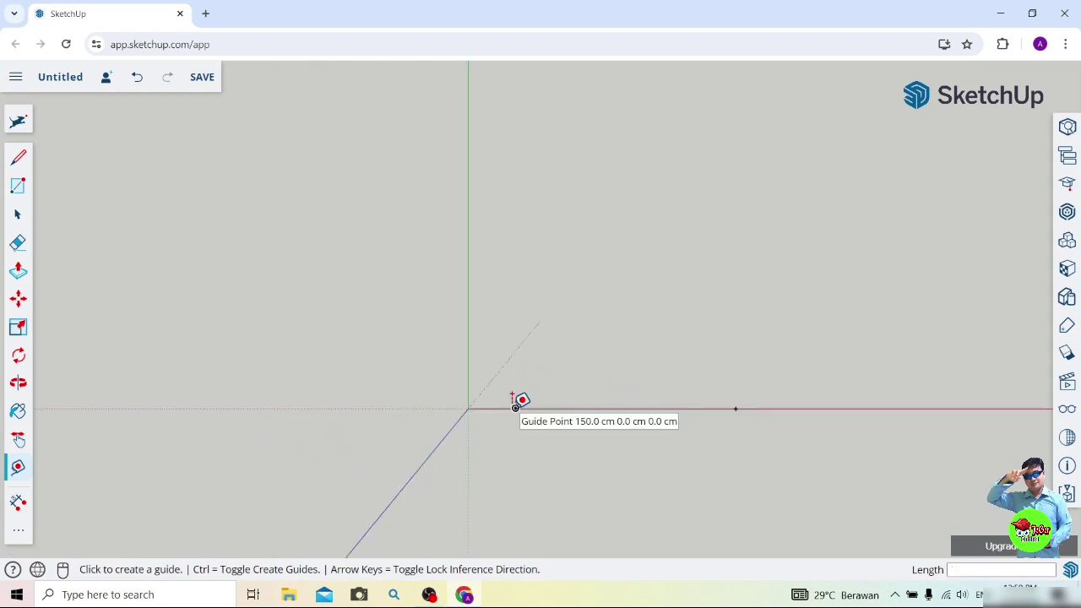
# - Add 1200 cm vertical guides at both points and a horizontal guide joining their tops
pyautogui.click(515, 408)
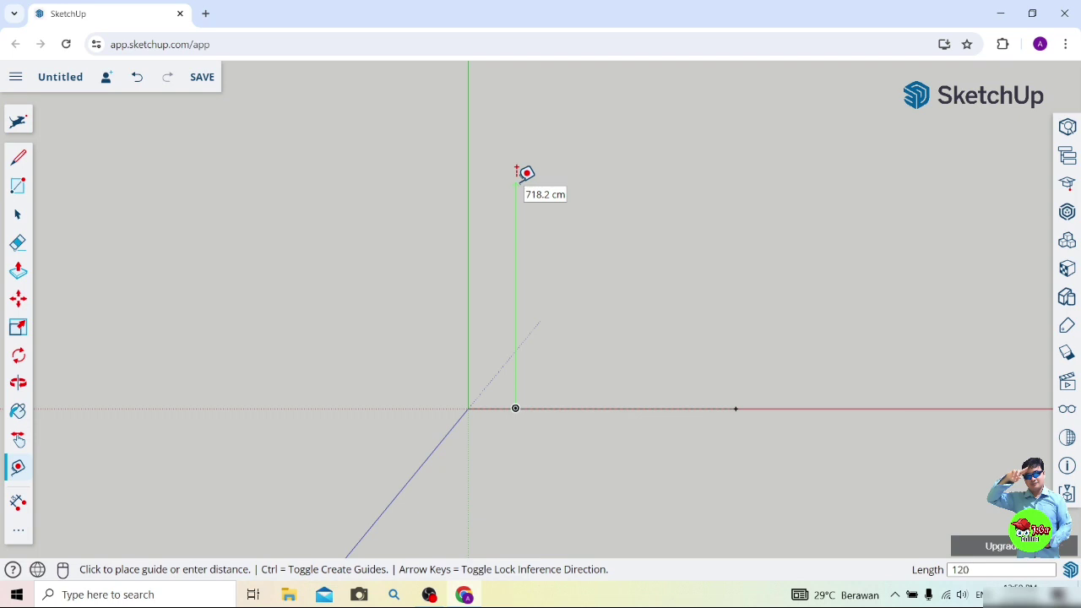
pyautogui.press('Return')
pyautogui.moveTo(524, 173); pyautogui.dragTo(523, 173, button='middle')
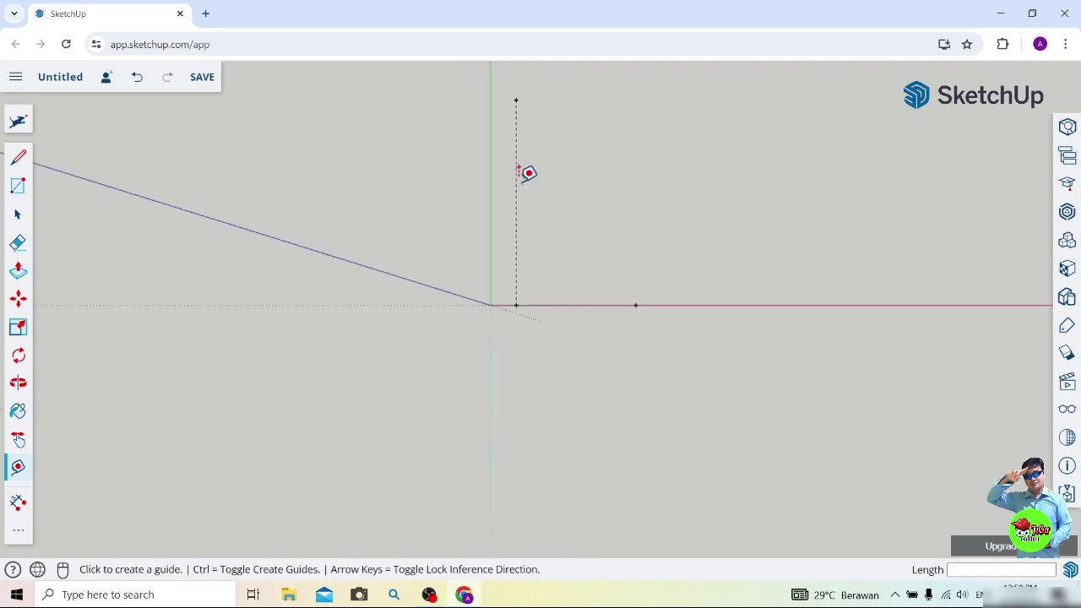
pyautogui.click(636, 304)
pyautogui.write('1200')
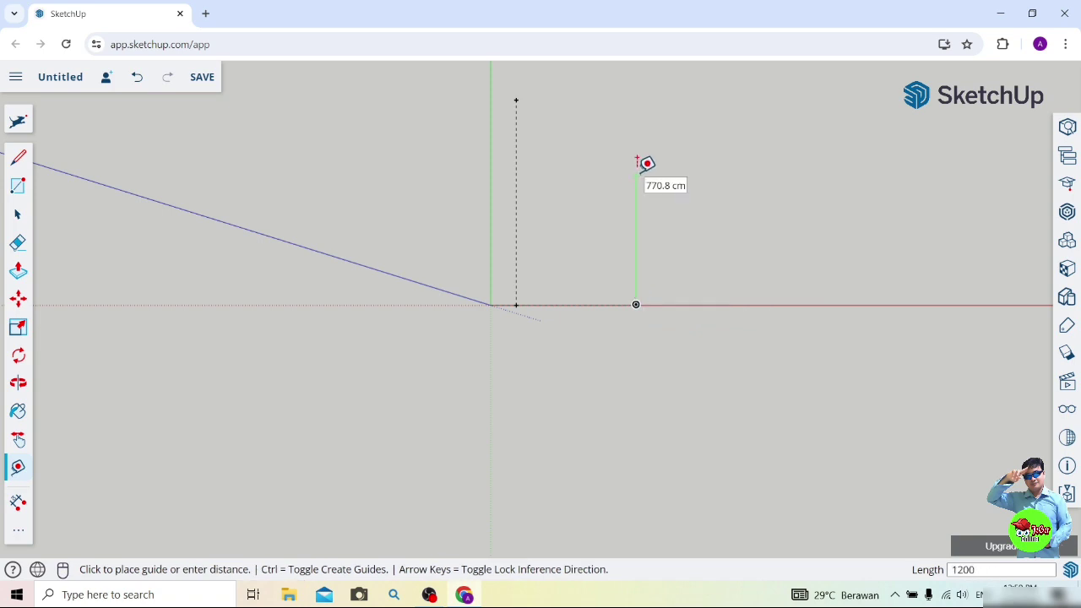
pyautogui.press('Return')
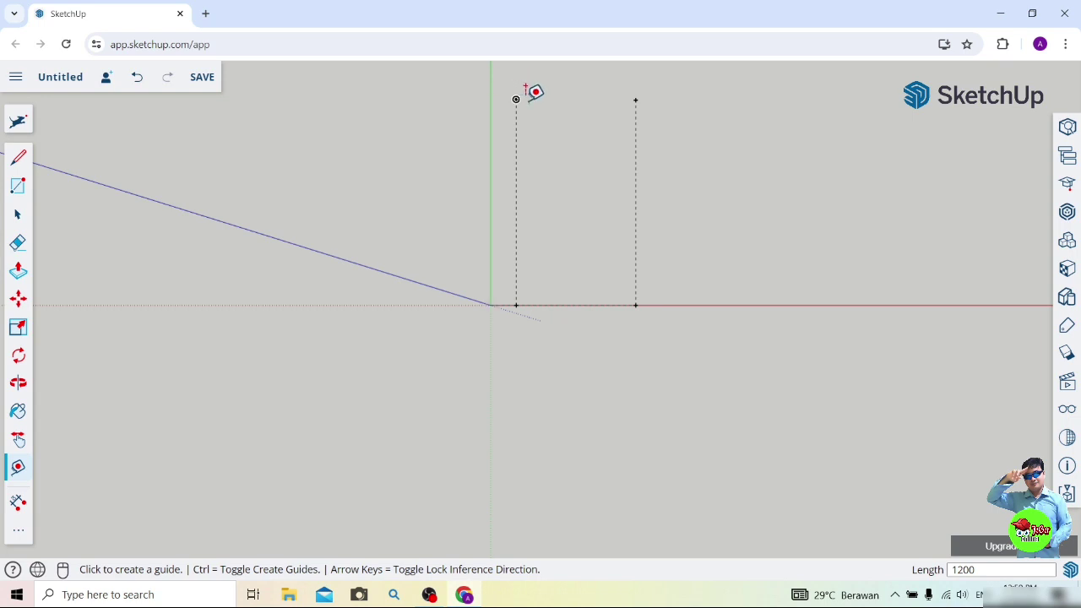
pyautogui.click(516, 100)
pyautogui.click(636, 99)
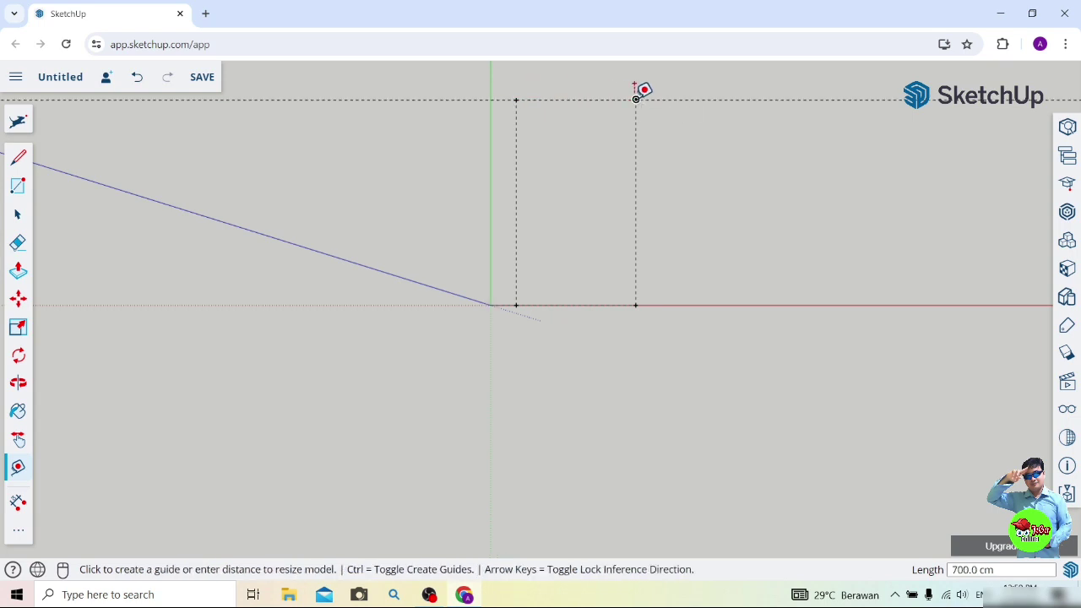
pyautogui.click(13, 436)
pyautogui.moveTo(140, 352); pyautogui.dragTo(214, 411)
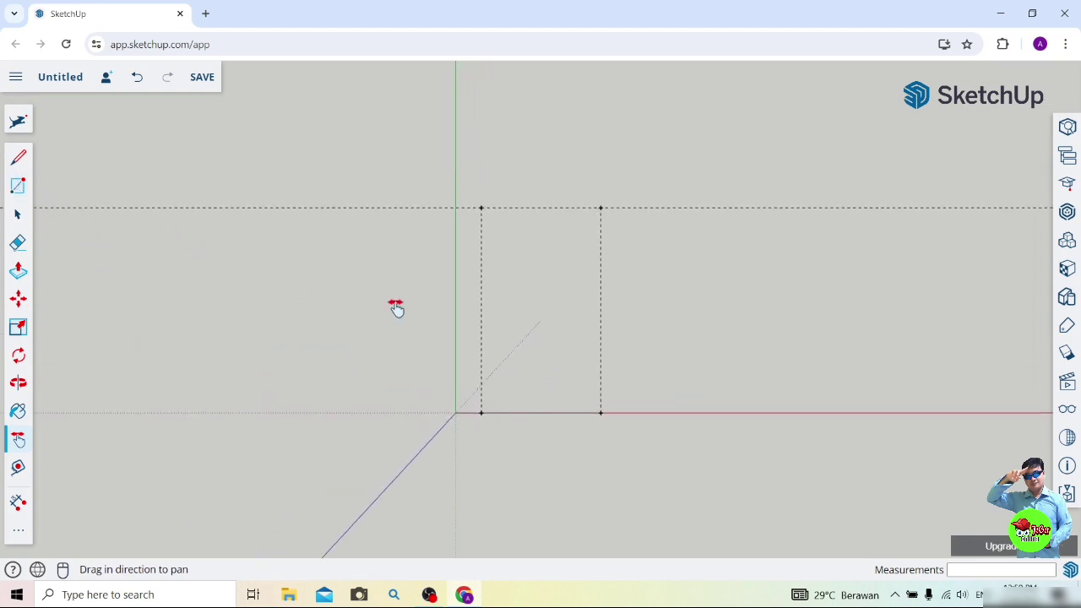
# - Draw the 700 × 1200 cm rectangle between the guide points
pyautogui.click(18, 185)
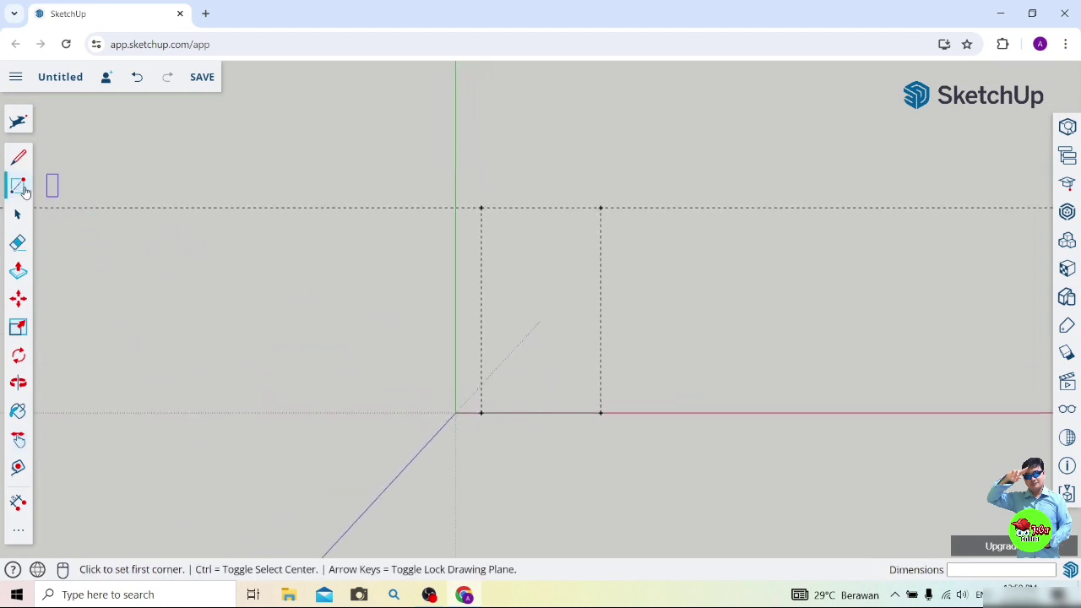
pyautogui.click(481, 412)
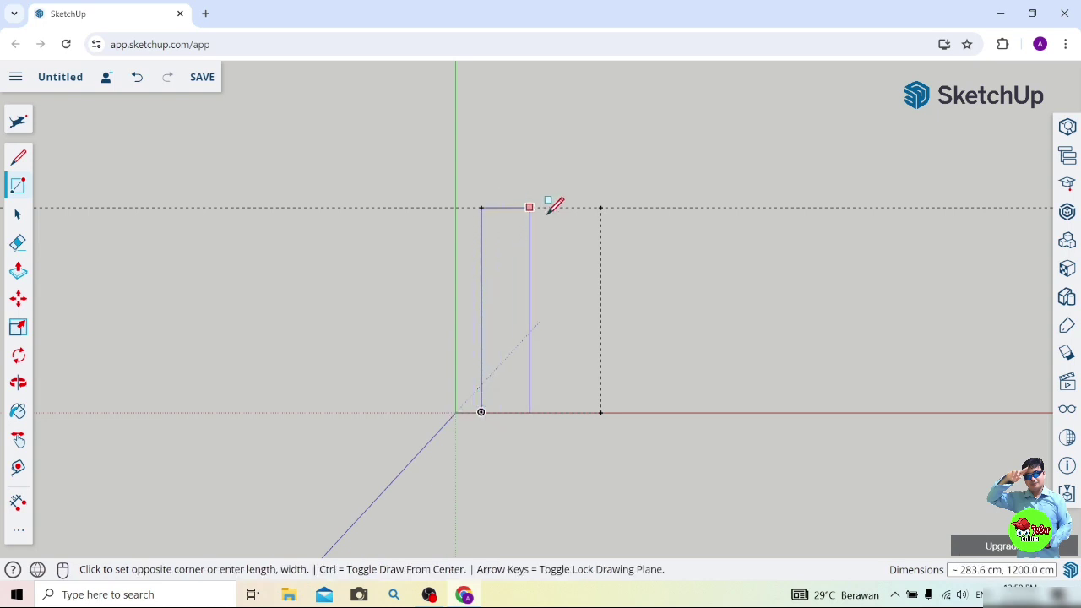
pyautogui.click(601, 206)
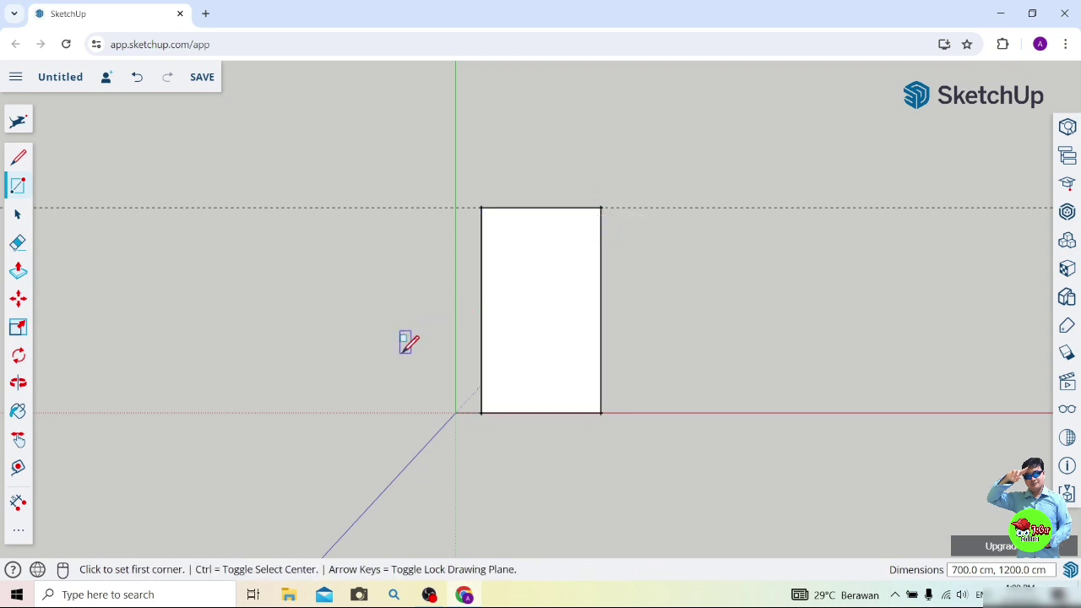
# - Dimension the rectangle's 700 cm width below and 1200 cm height on the left
pyautogui.click(16, 504)
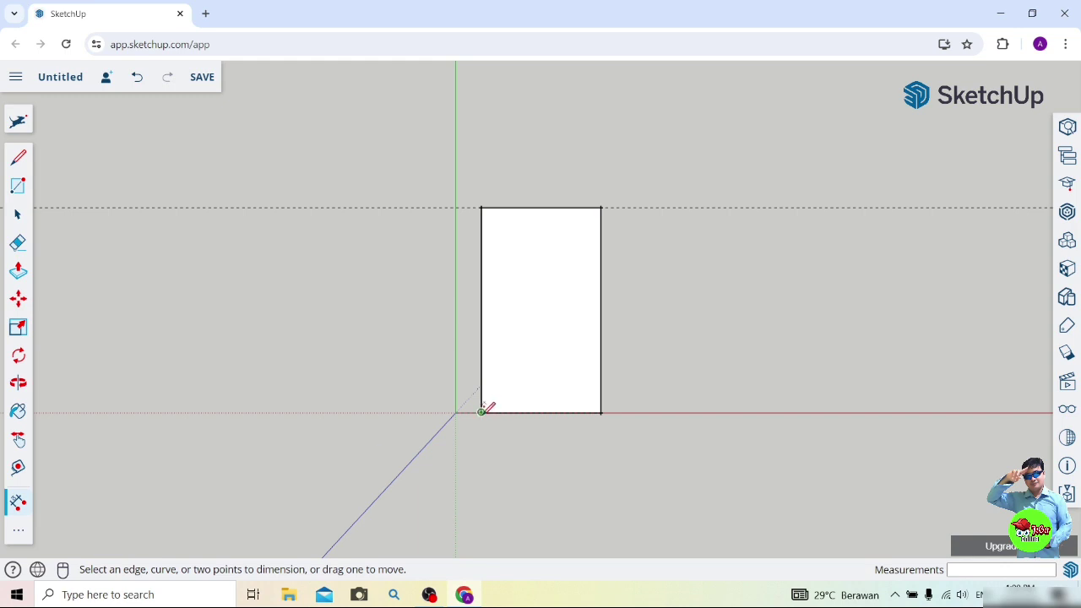
pyautogui.click(481, 411)
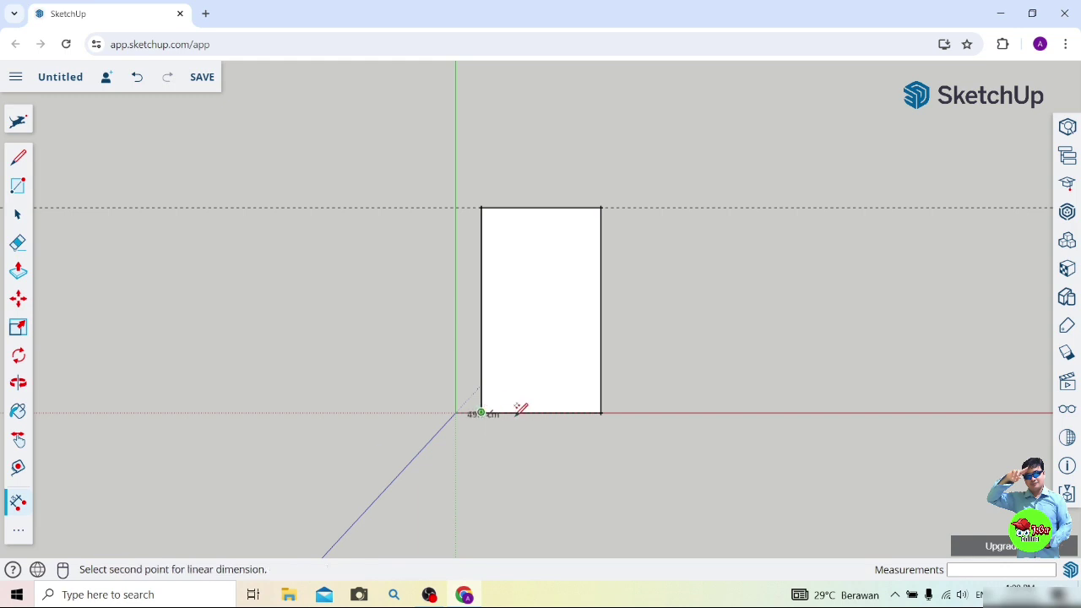
pyautogui.click(600, 412)
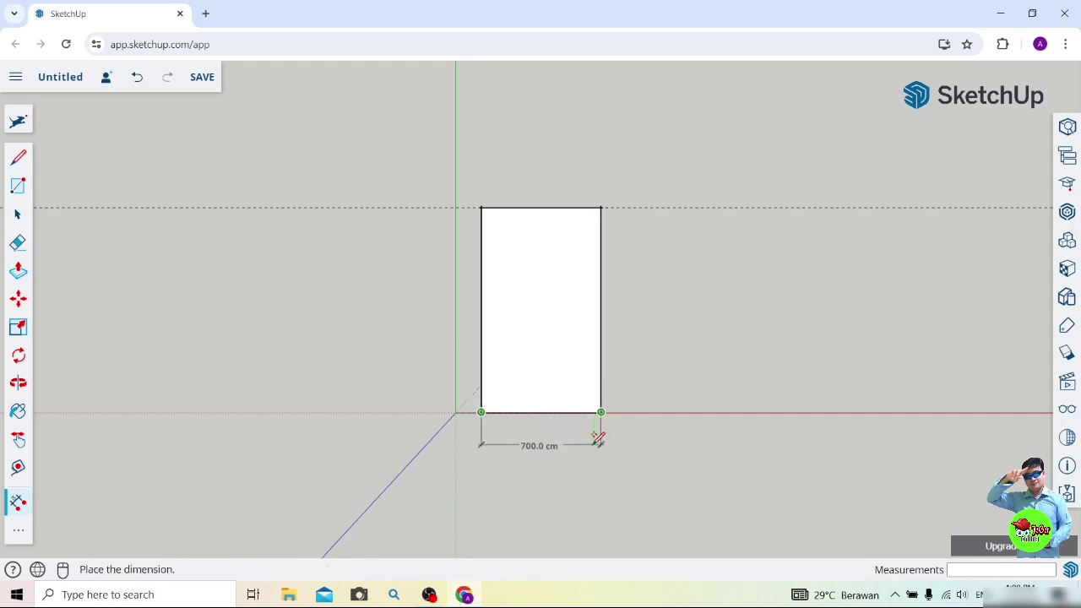
pyautogui.click(598, 440)
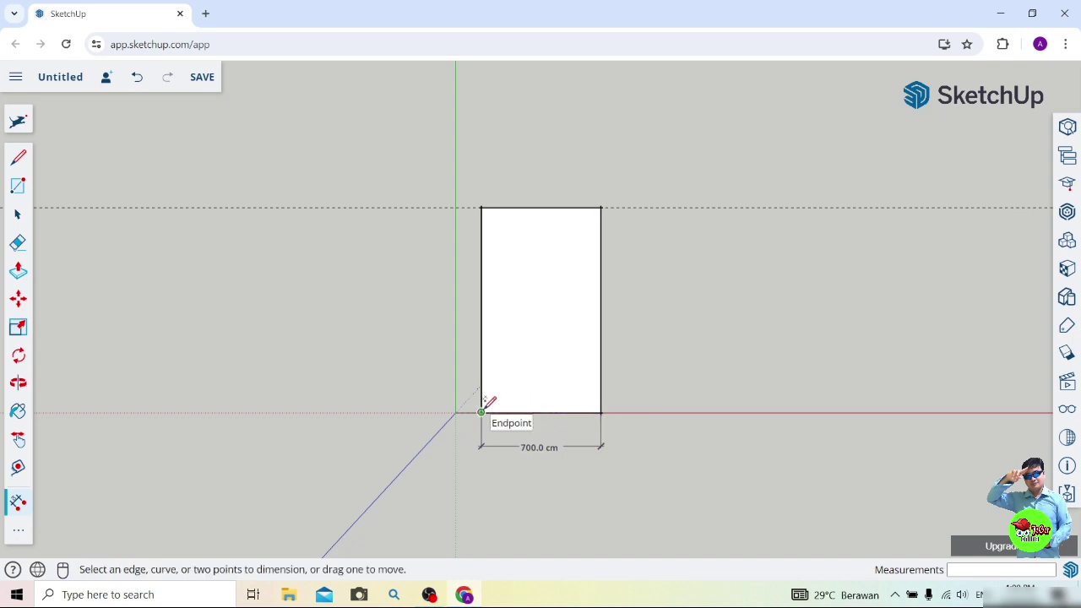
pyautogui.click(481, 412)
pyautogui.click(481, 206)
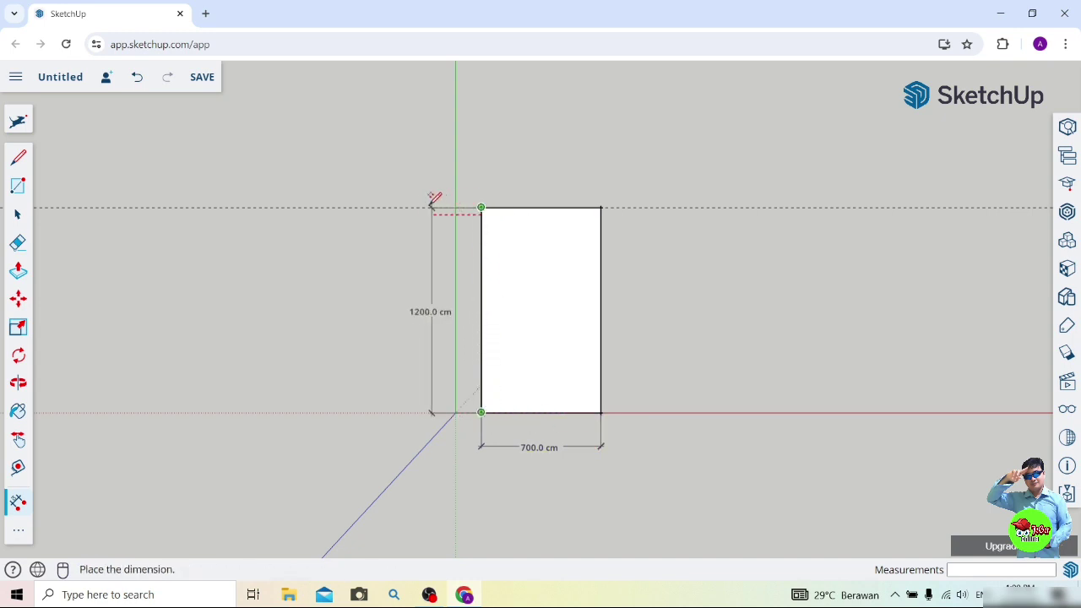
pyautogui.click(423, 206)
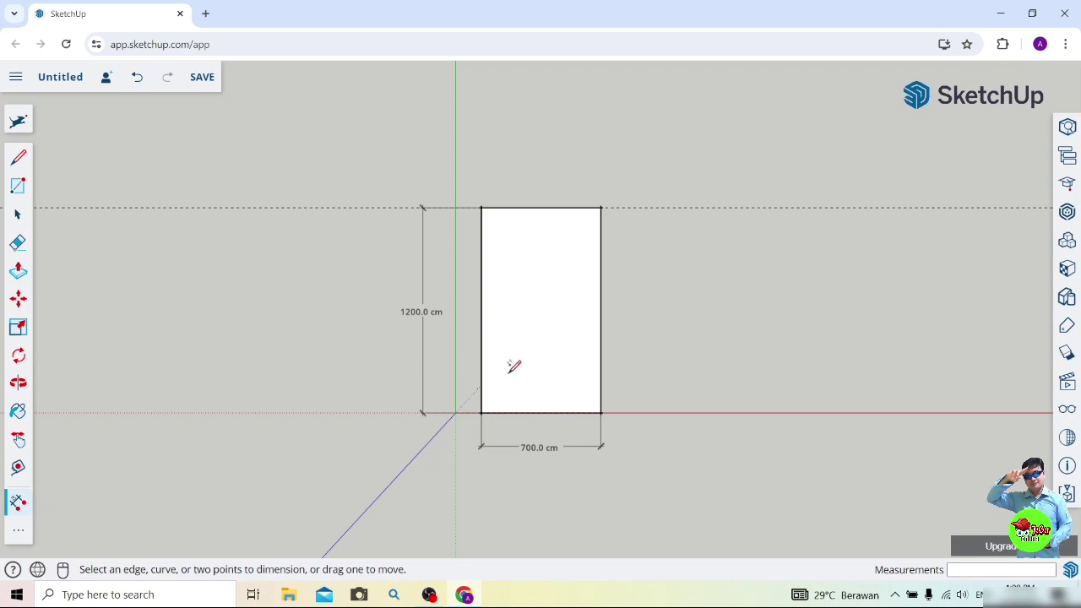
# - Add a vertical guide 300 cm from the rectangle's left edge
pyautogui.click(20, 469)
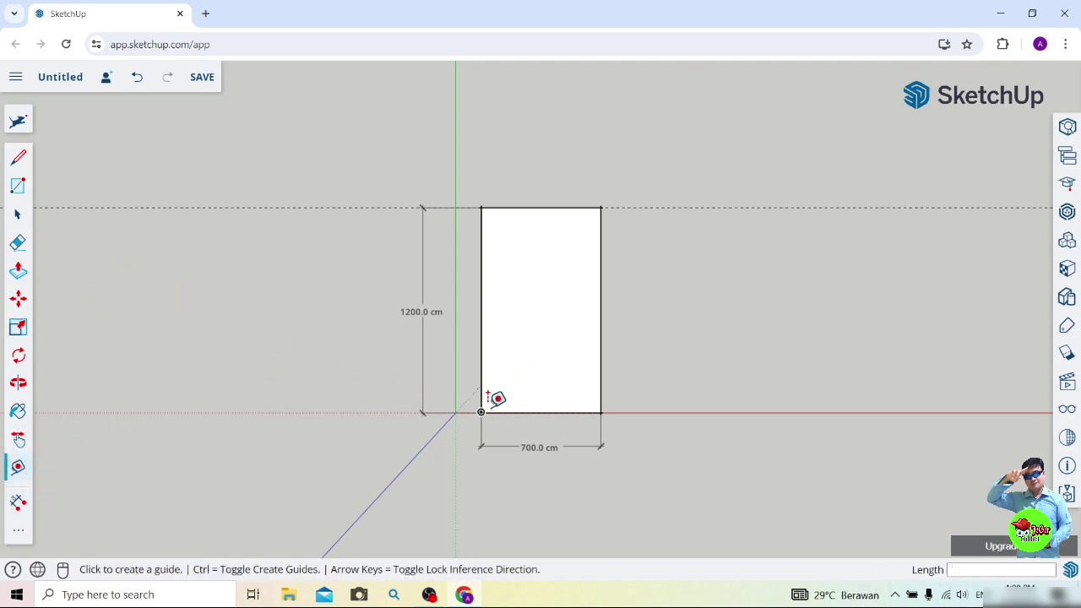
pyautogui.click(482, 412)
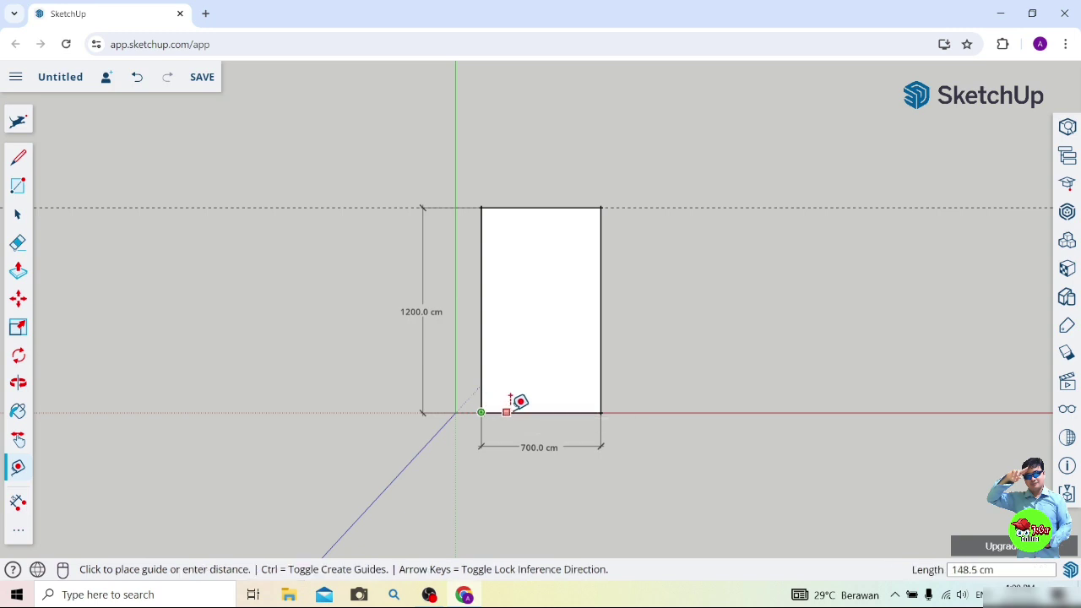
pyautogui.write('300')
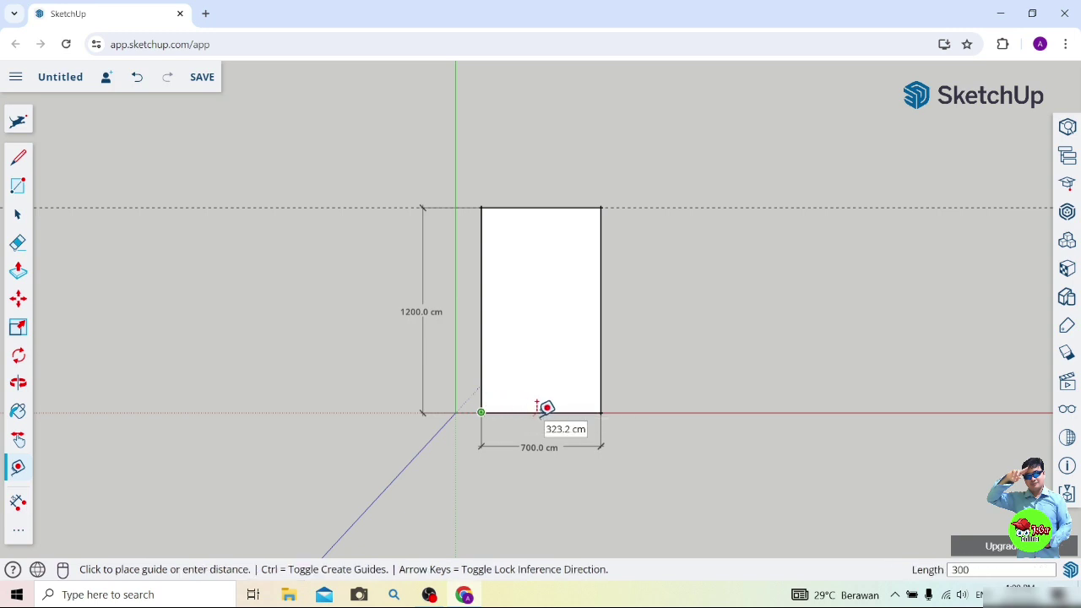
pyautogui.press('Return')
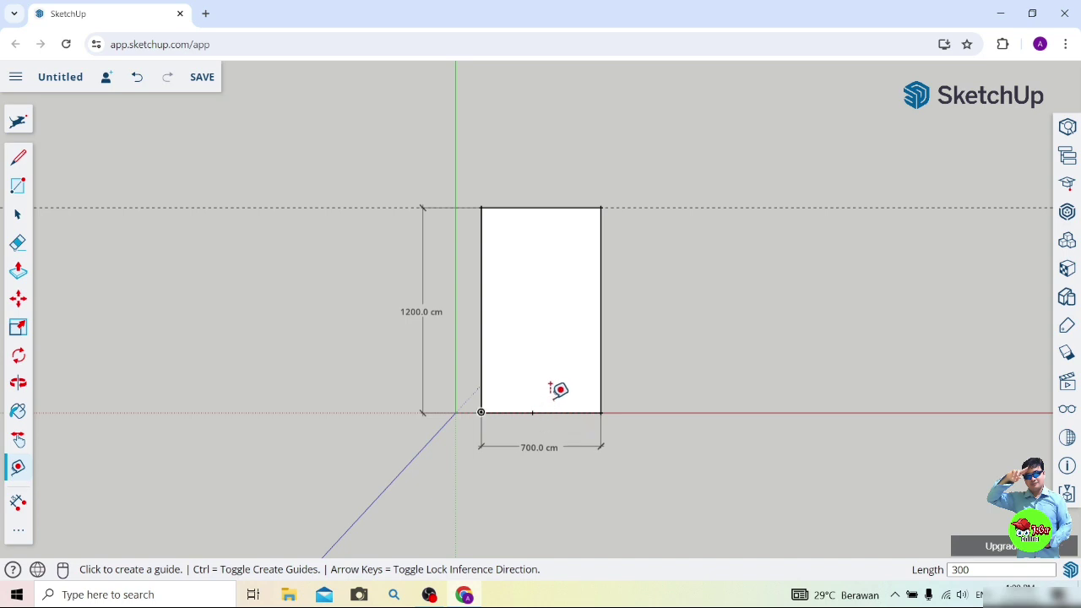
pyautogui.click(532, 412)
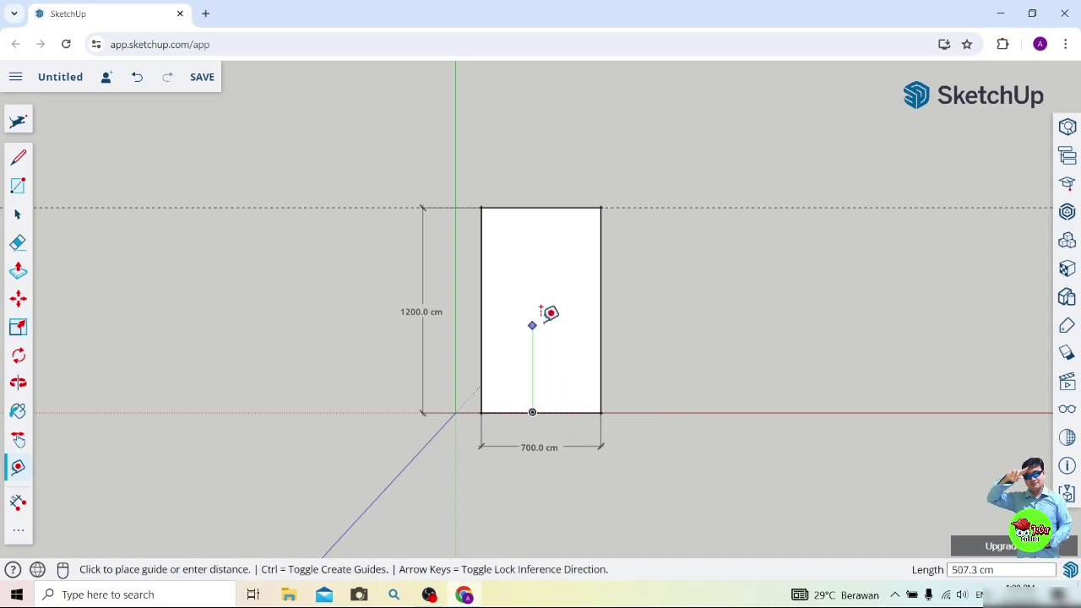
pyautogui.click(534, 207)
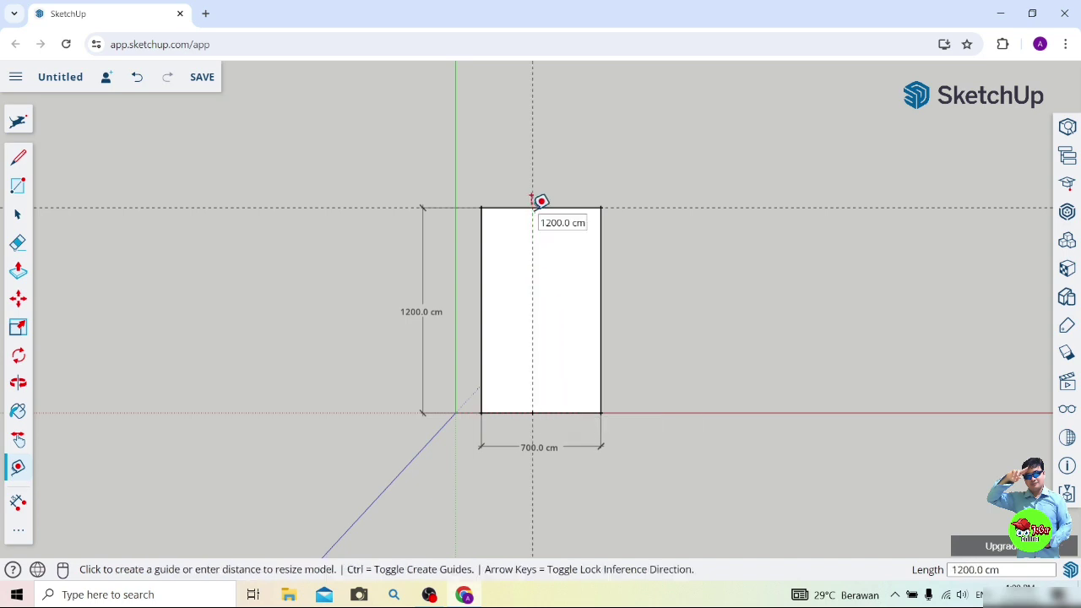
# - Add horizontal guides at 500, 150, 300 and 900 cm above the bottom edge
pyautogui.click(502, 411)
pyautogui.write('500')
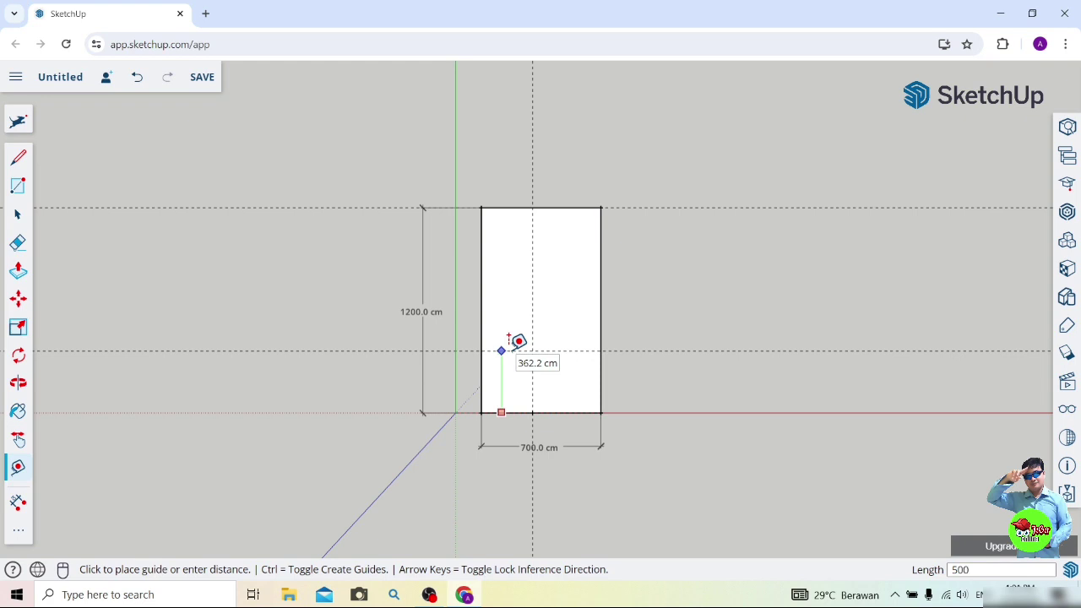
pyautogui.press('Return')
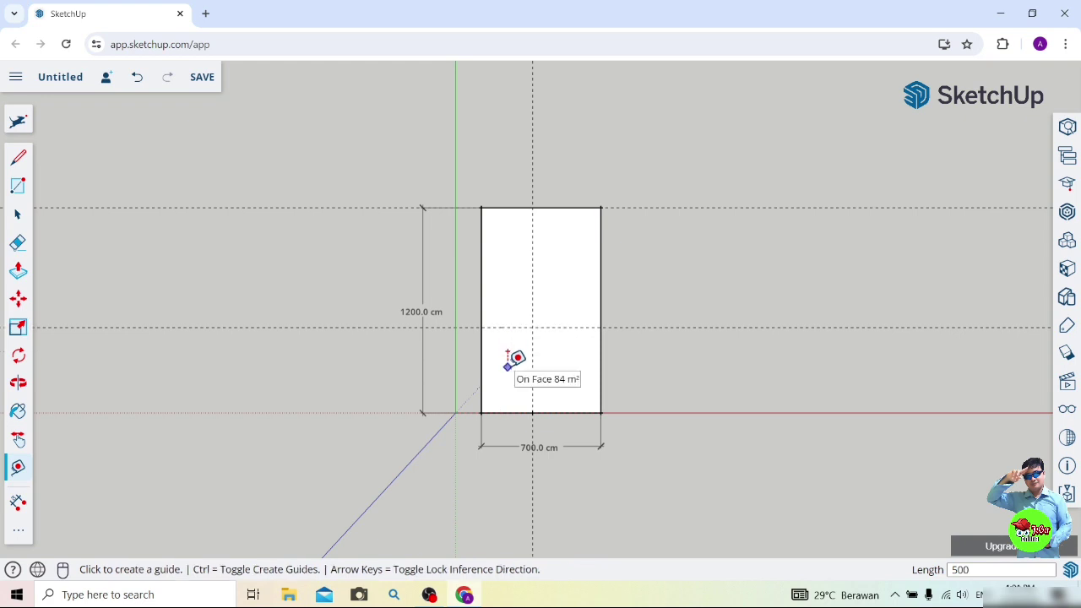
pyautogui.click(563, 411)
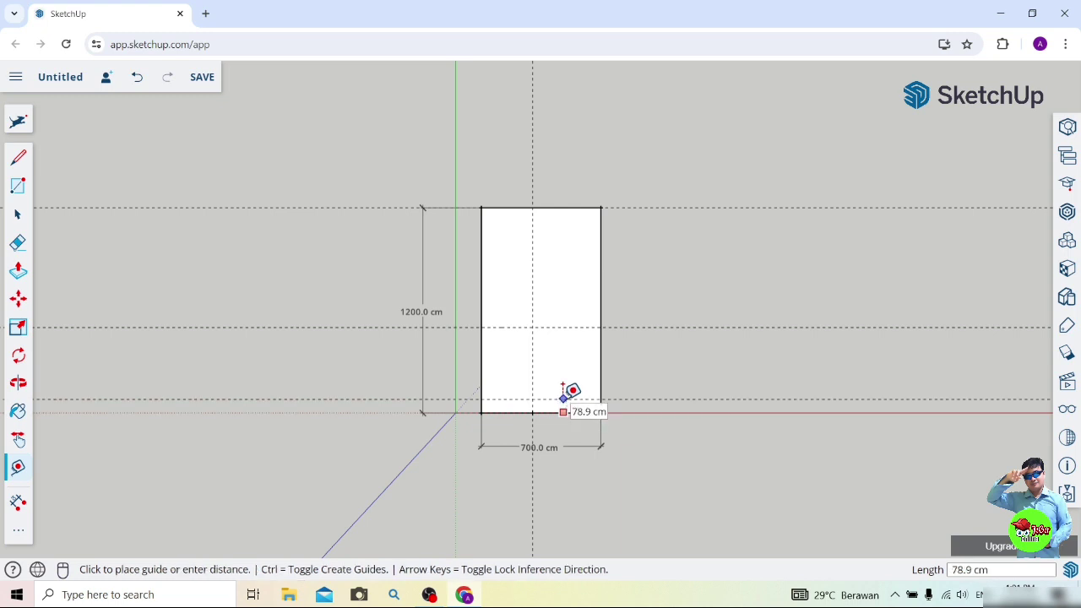
pyautogui.write('150')
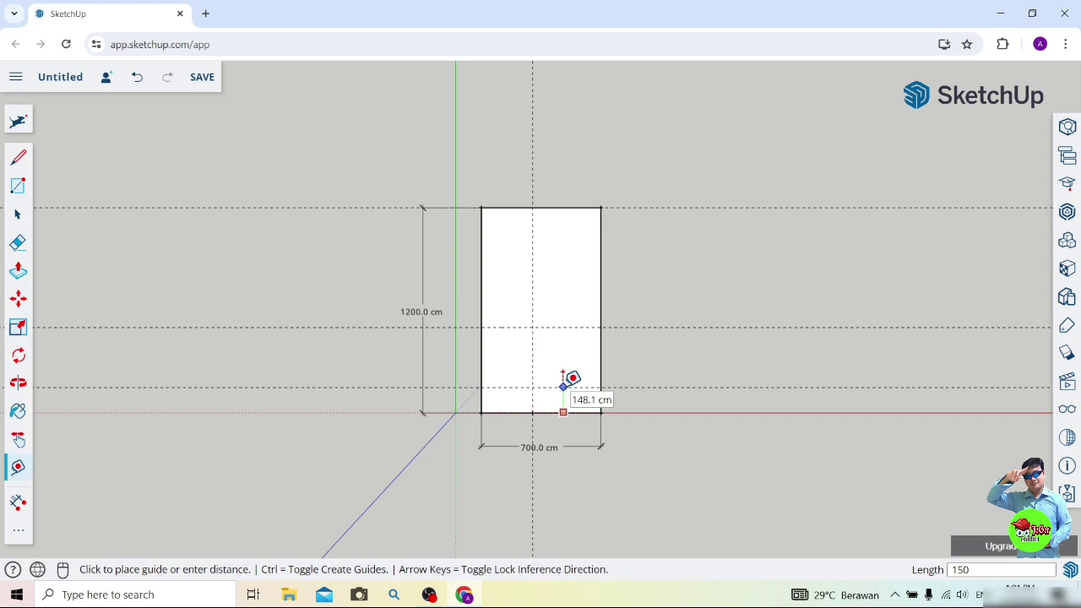
pyautogui.press('Return')
pyautogui.click(563, 386)
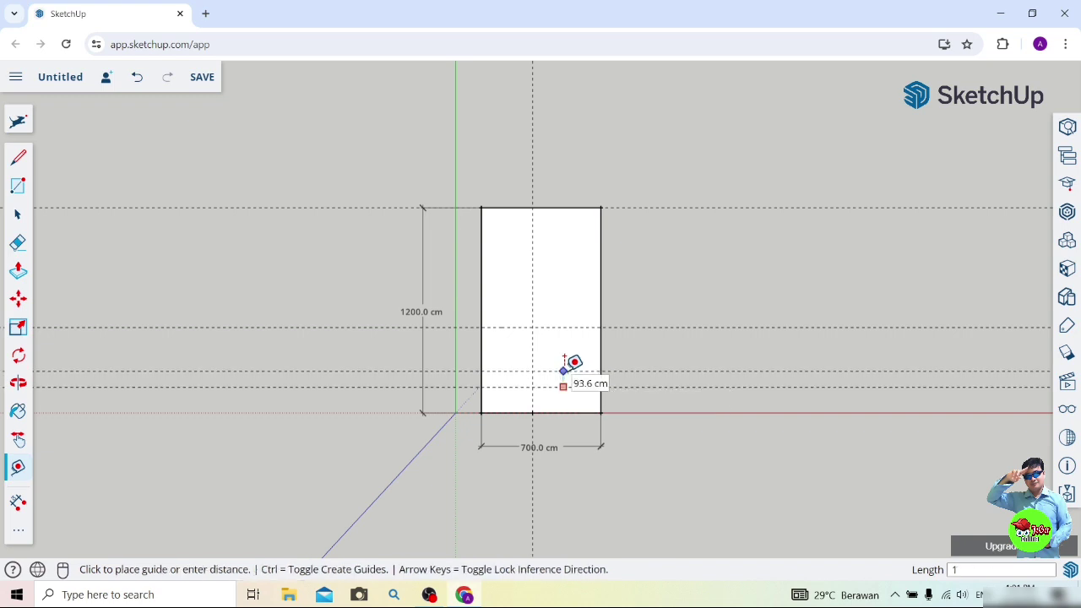
pyautogui.write('50')
pyautogui.click(562, 363)
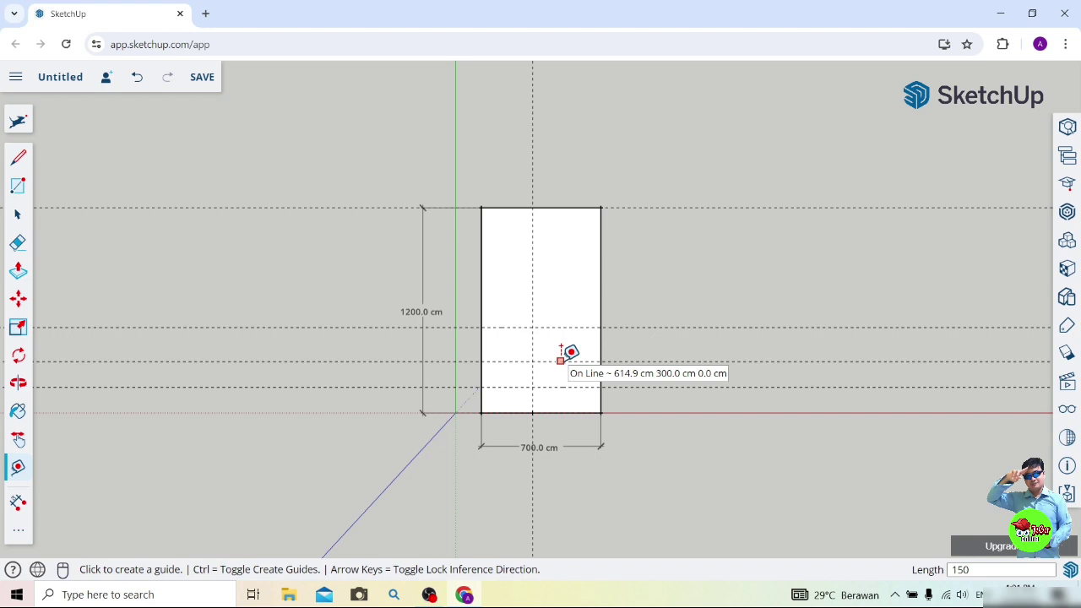
pyautogui.click(560, 361)
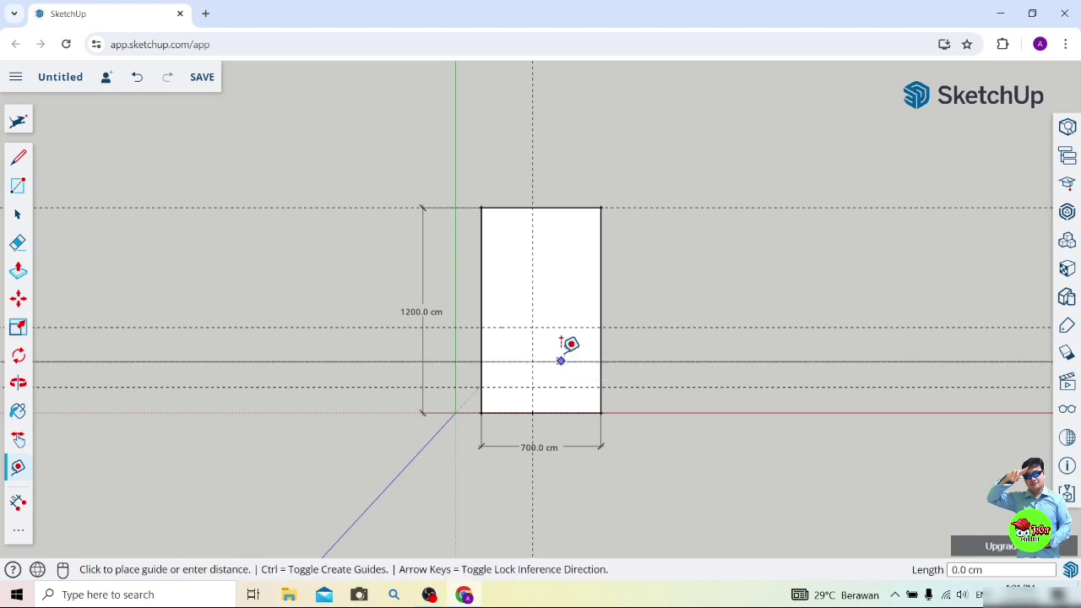
pyautogui.write('600')
pyautogui.click(561, 261)
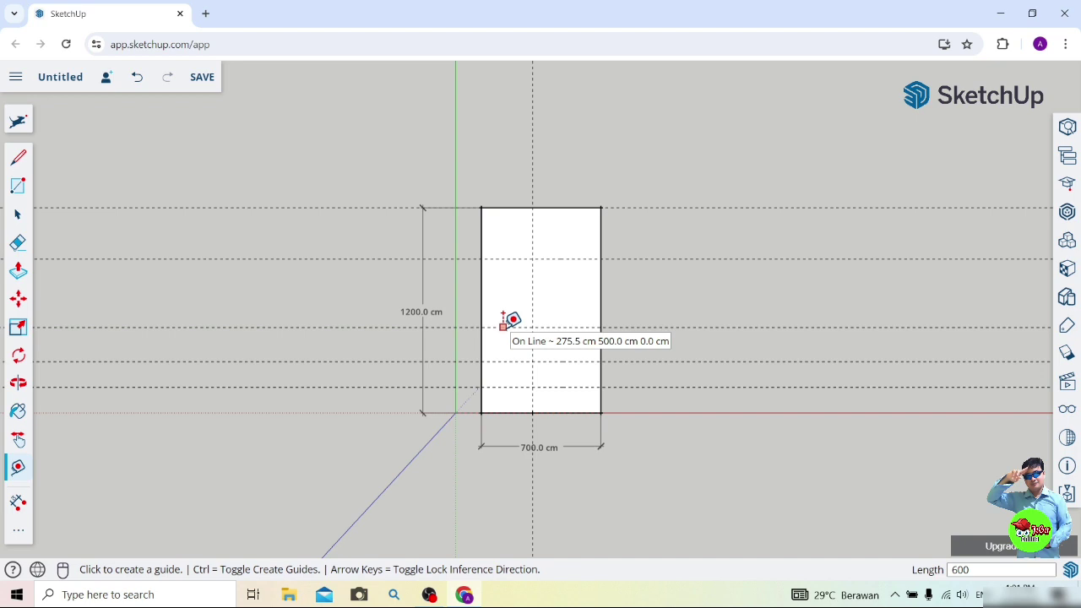
pyautogui.click(507, 327)
pyautogui.write('400')
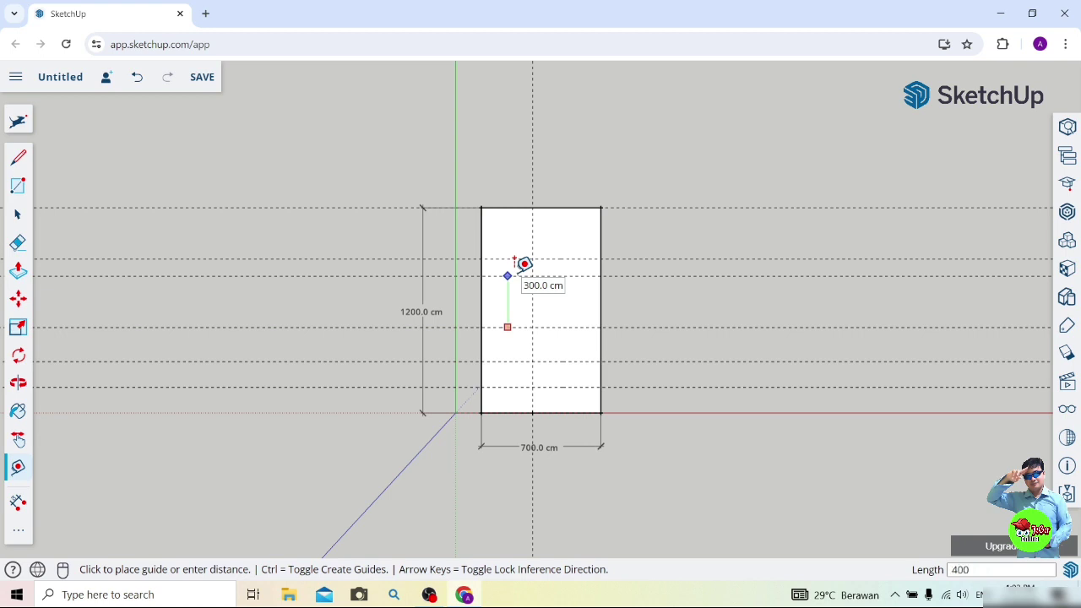
pyautogui.press('Escape')
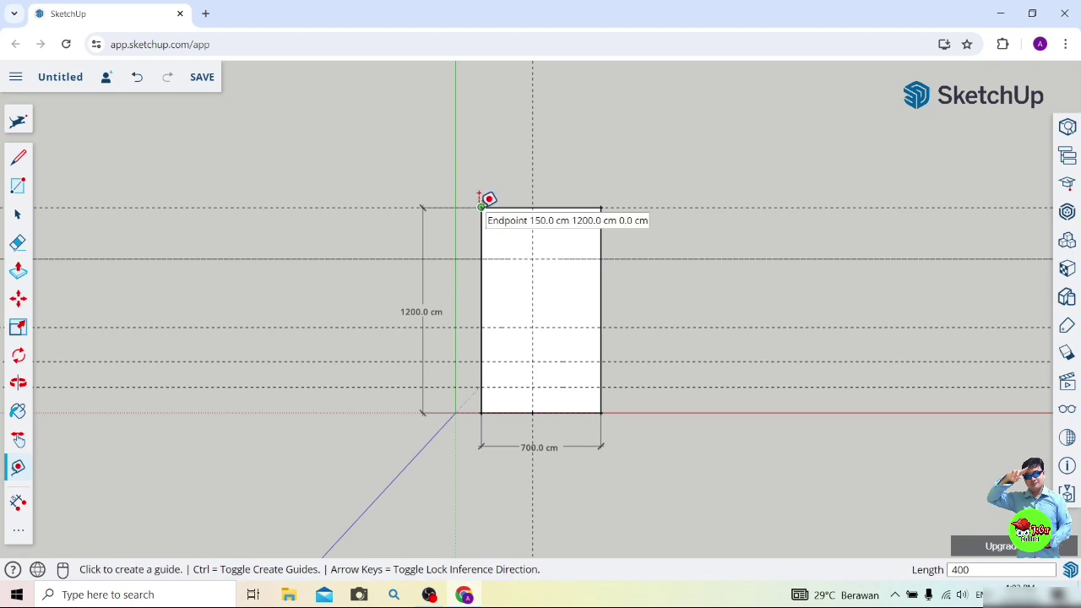
# - Add vertical guides 250 cm from the left edge and 150 cm beyond that
pyautogui.click(481, 206)
pyautogui.write('250')
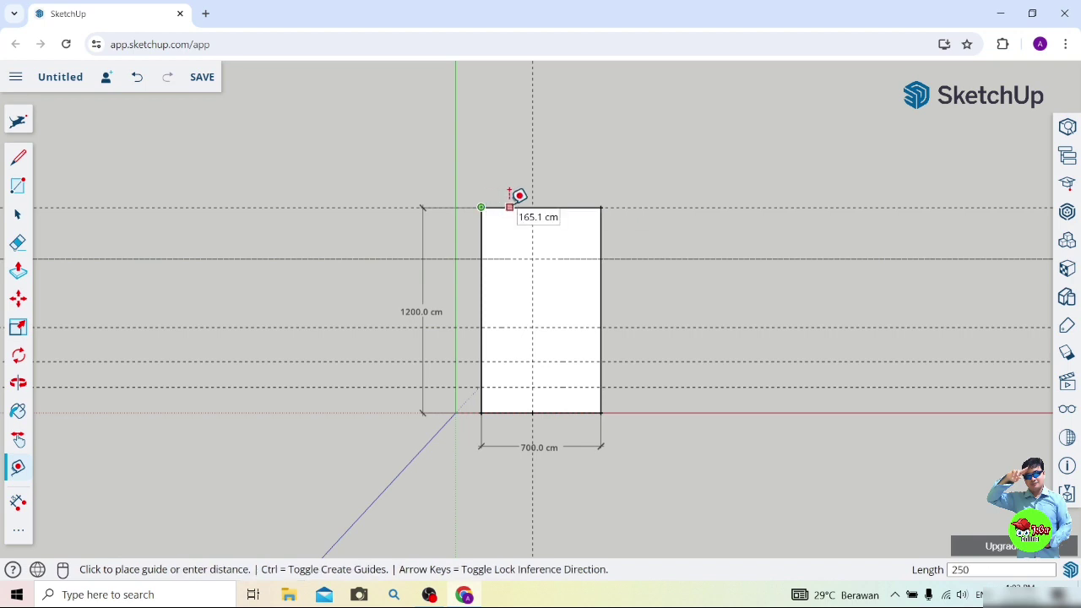
pyautogui.press('Return')
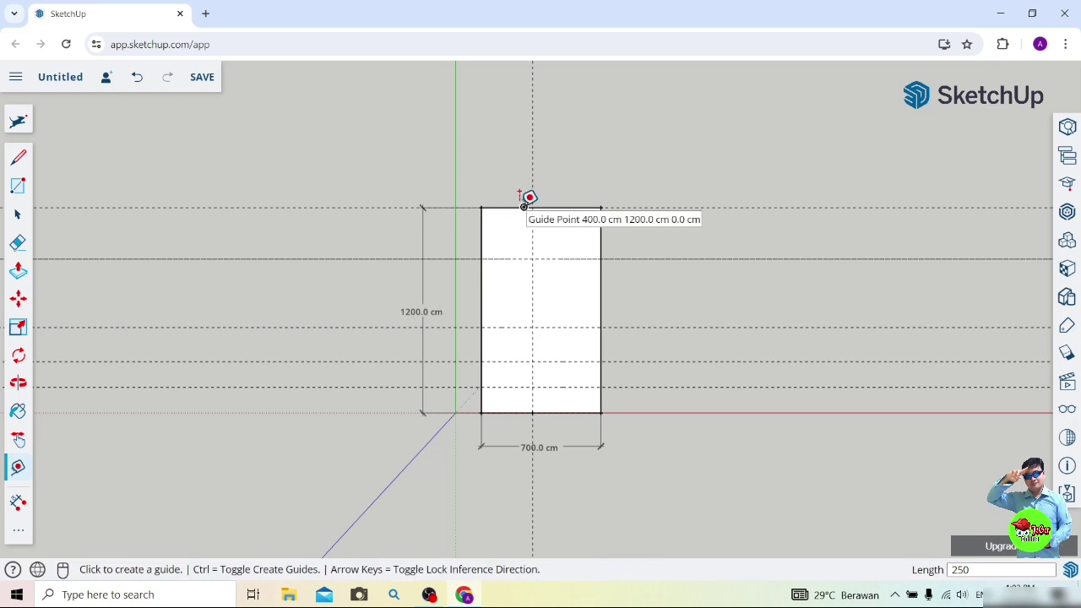
pyautogui.click(524, 206)
pyautogui.write('150')
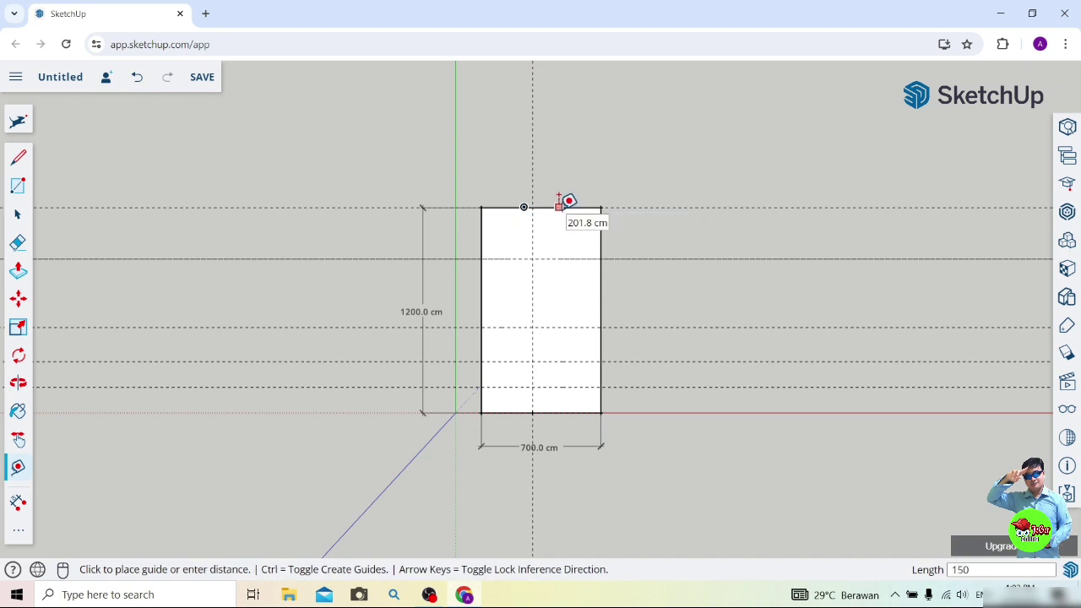
pyautogui.press('Return')
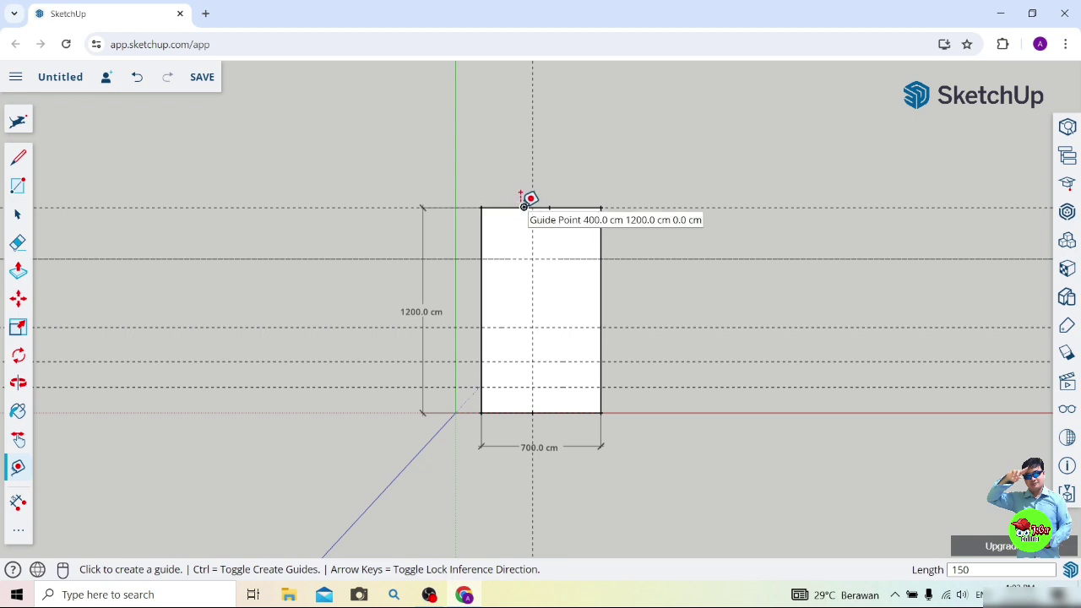
pyautogui.click(480, 224)
pyautogui.write('250')
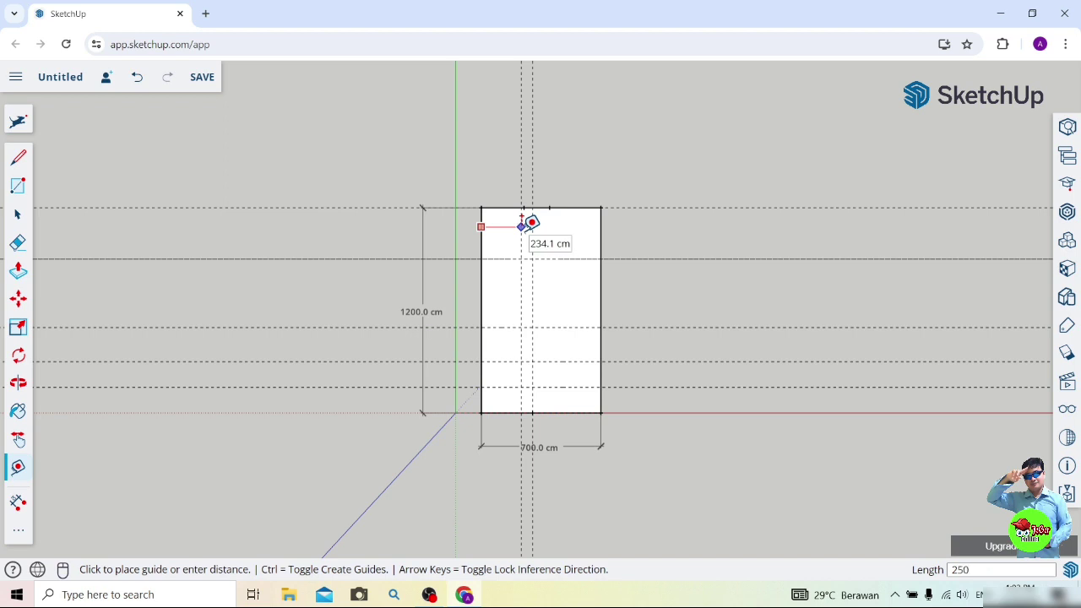
pyautogui.press('Return')
pyautogui.click(524, 227)
pyautogui.write('150')
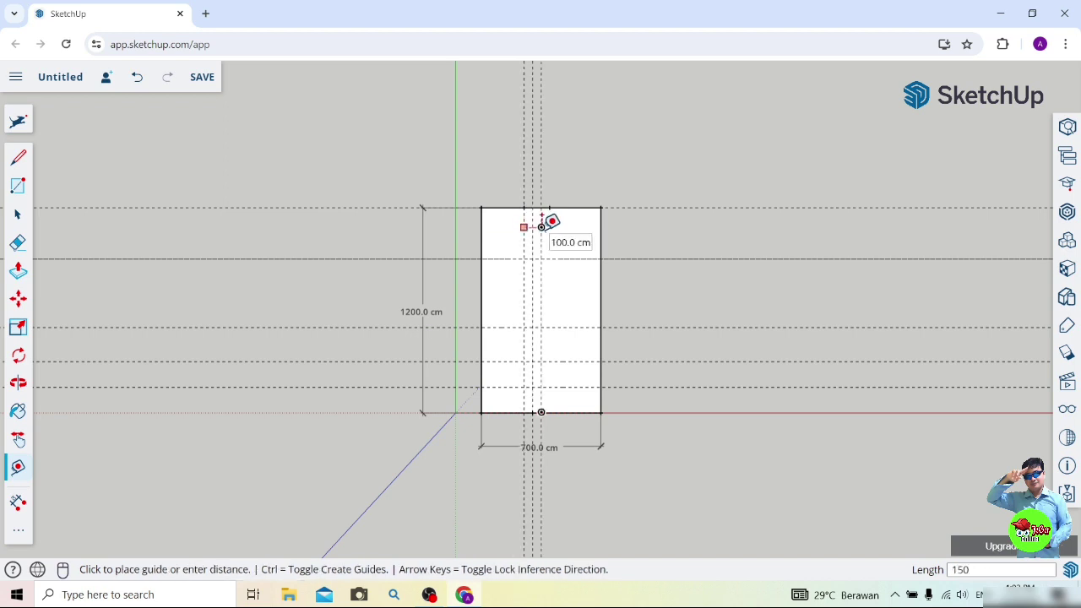
pyautogui.press('Return')
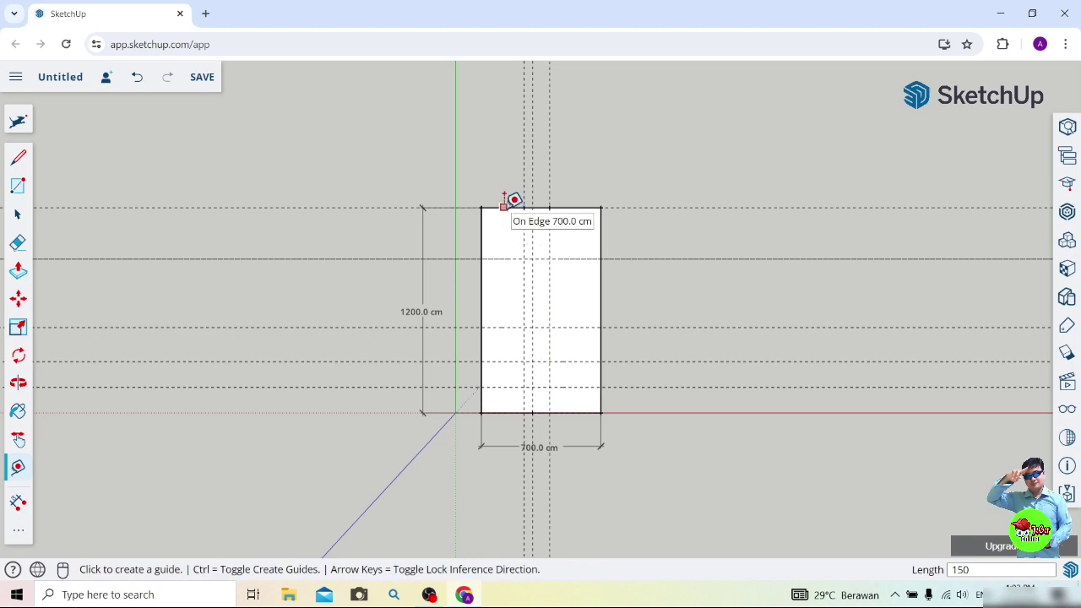
# - Add a horizontal guide 200 cm below the top edge
pyautogui.click(503, 207)
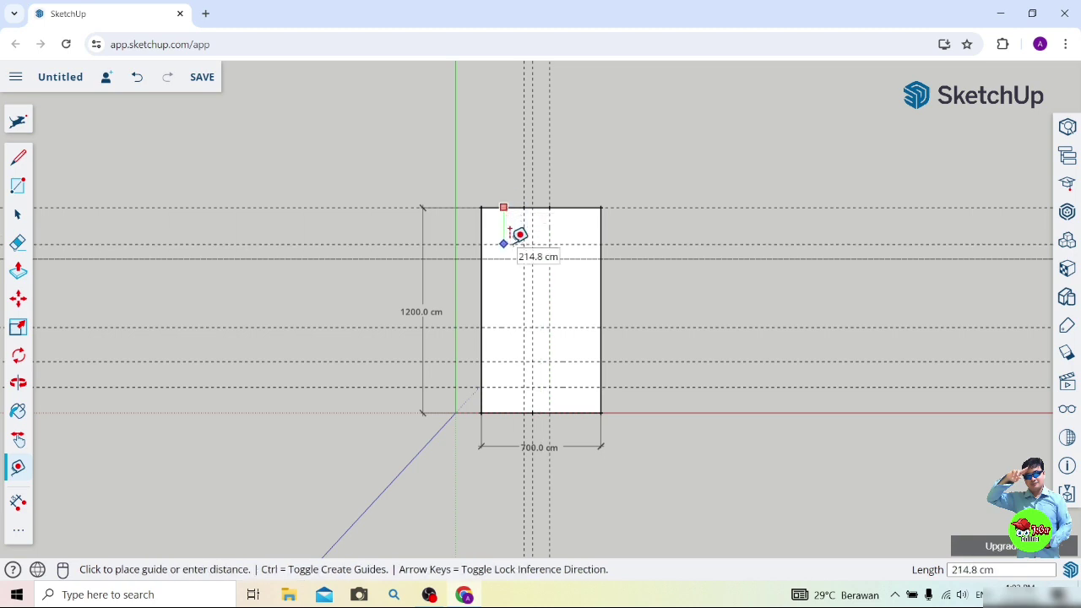
pyautogui.press('Return')
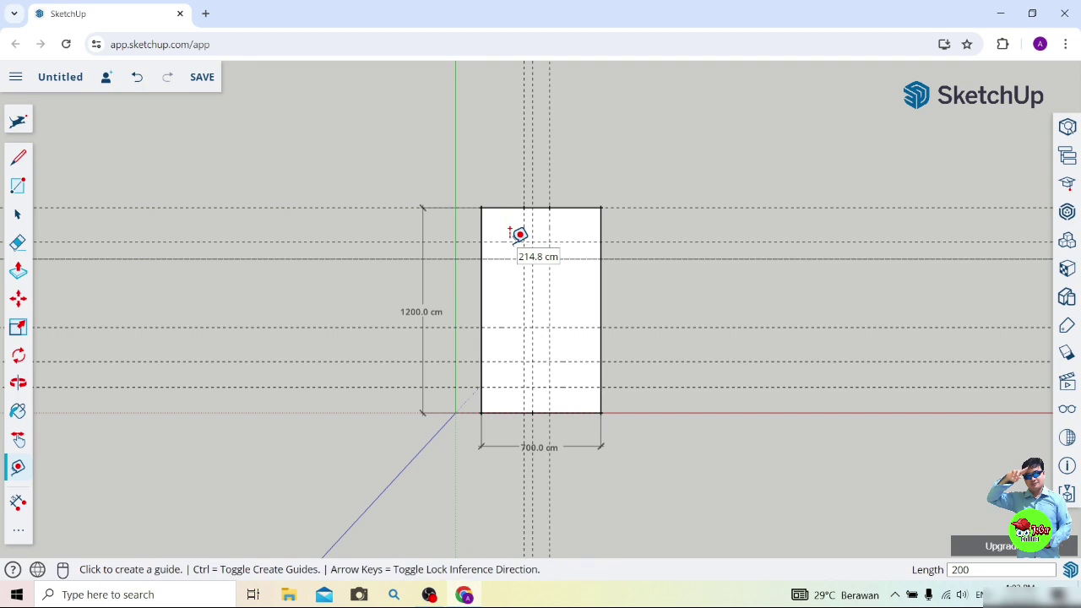
pyautogui.scroll(2, 497, 274)
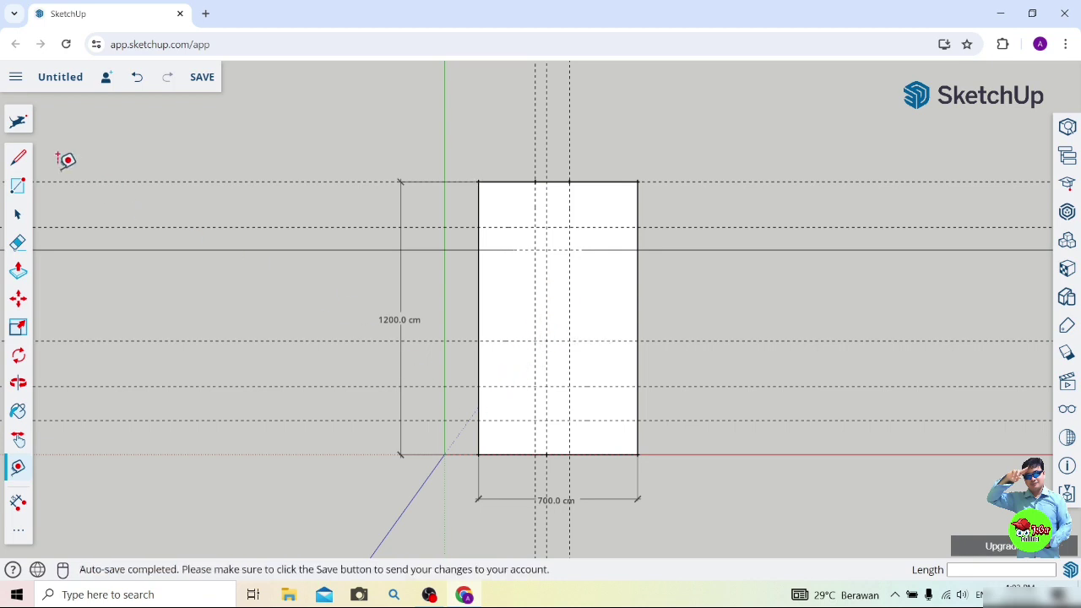
# - Draw room rectangles: bottom room, 450 × 150 and 450 × 600 cm rooms, and a 400 × 250 cm room
pyautogui.click(18, 187)
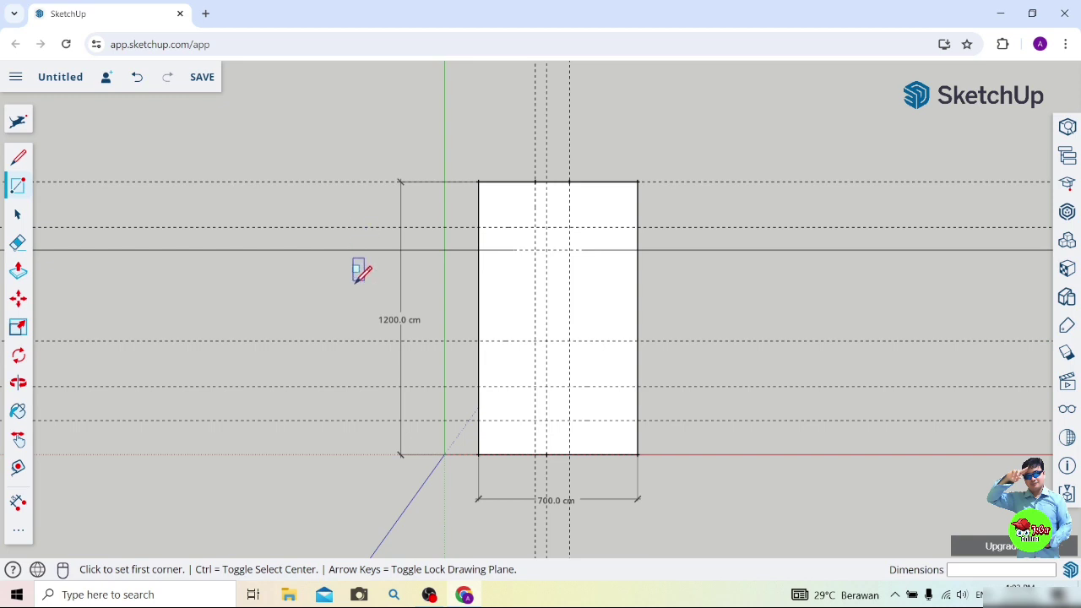
pyautogui.click(534, 419)
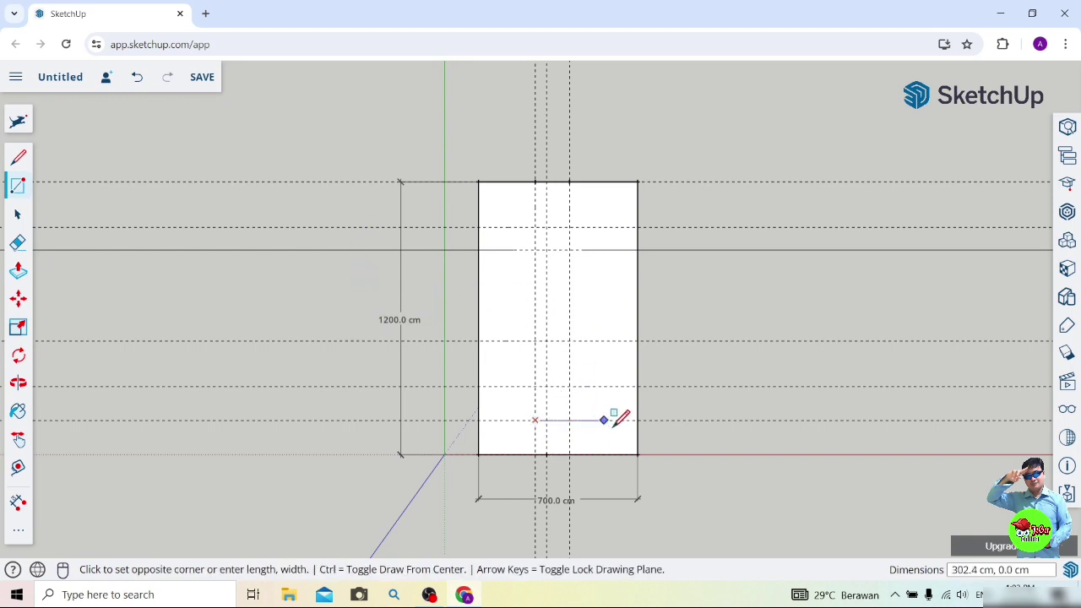
pyautogui.click(638, 449)
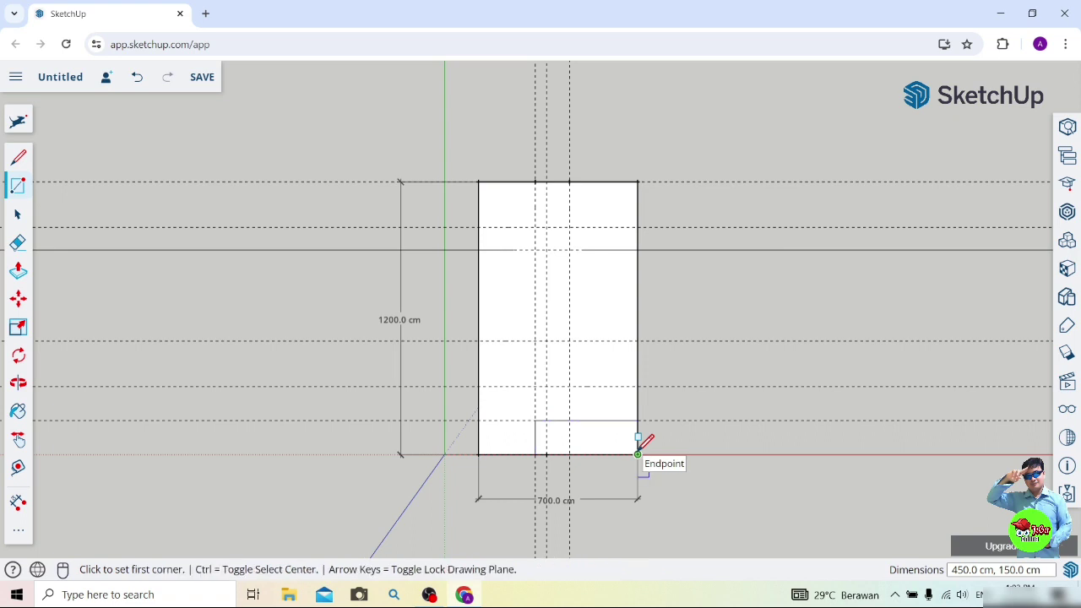
pyautogui.click(535, 385)
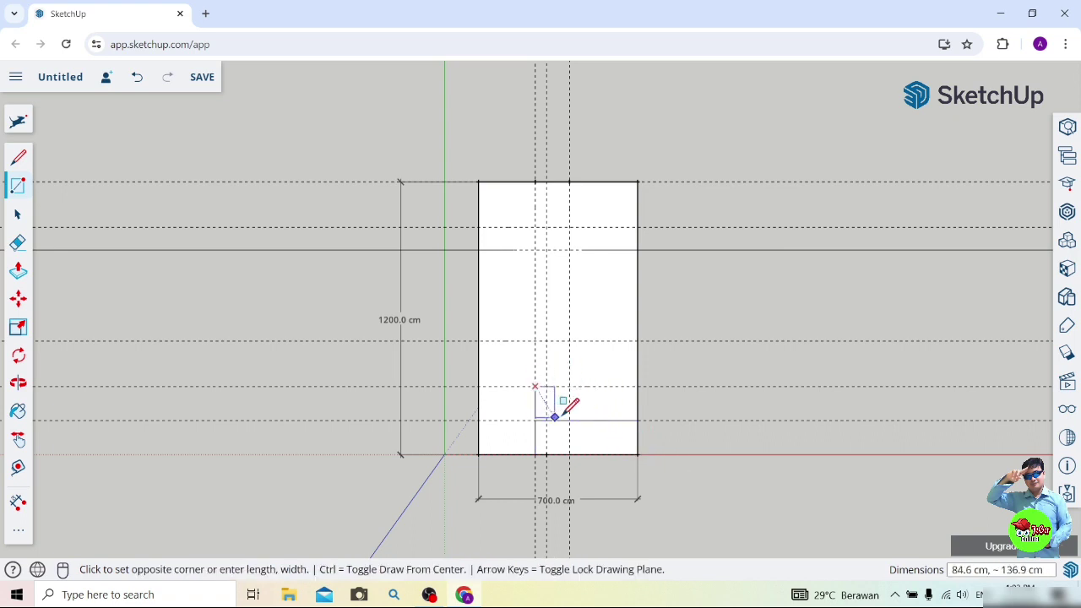
pyautogui.click(638, 419)
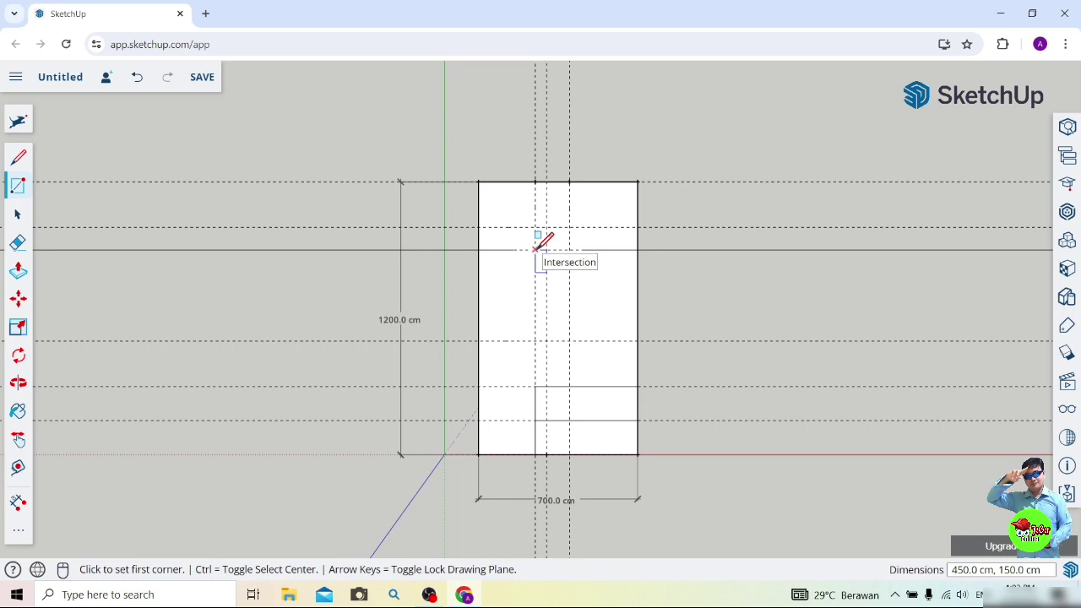
pyautogui.click(534, 248)
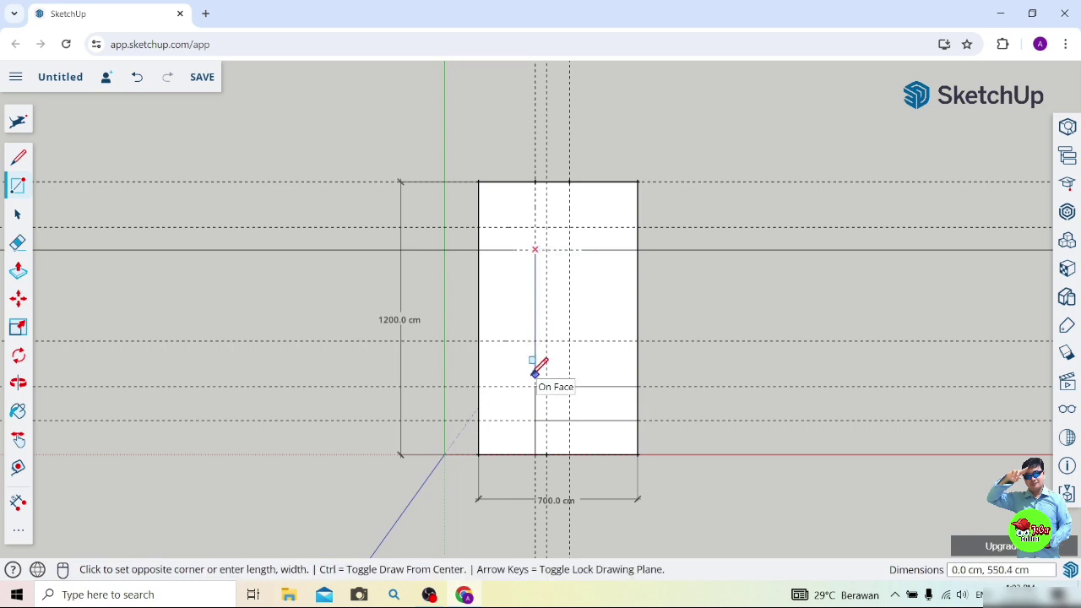
pyautogui.click(639, 385)
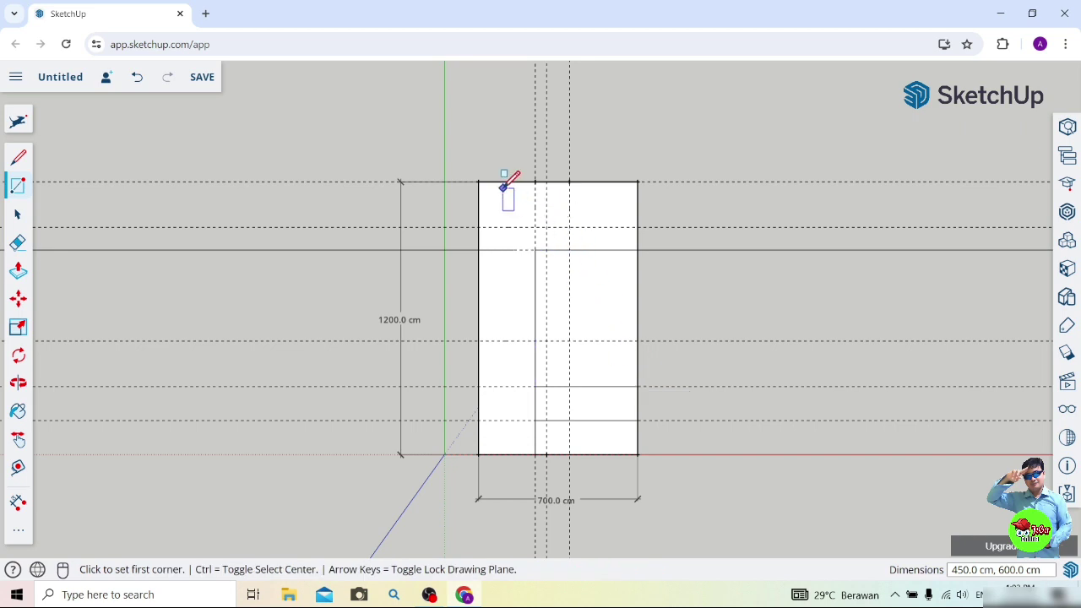
pyautogui.click(478, 340)
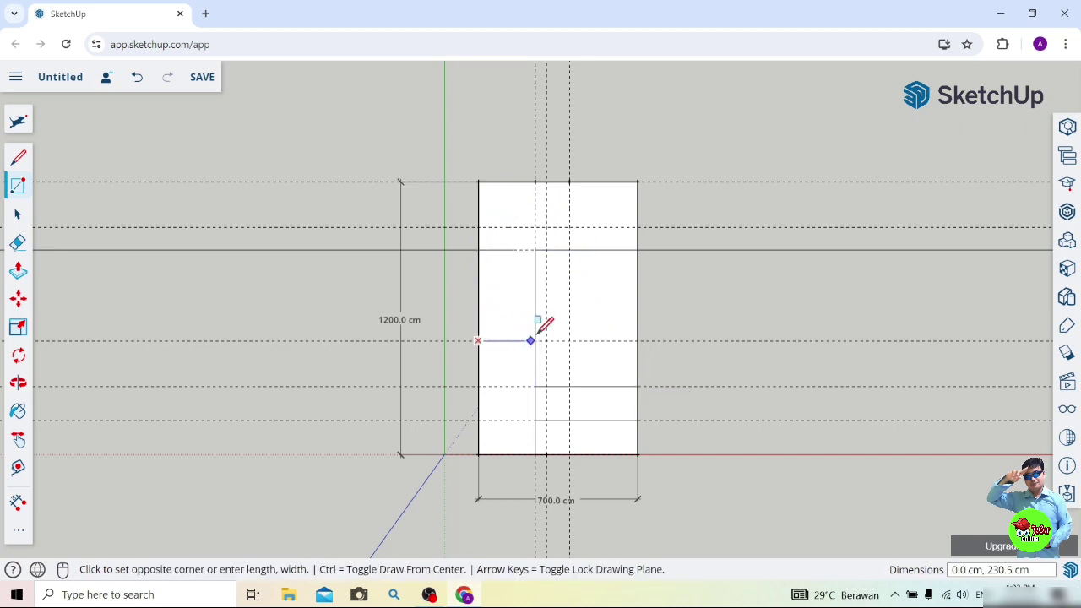
pyautogui.click(546, 245)
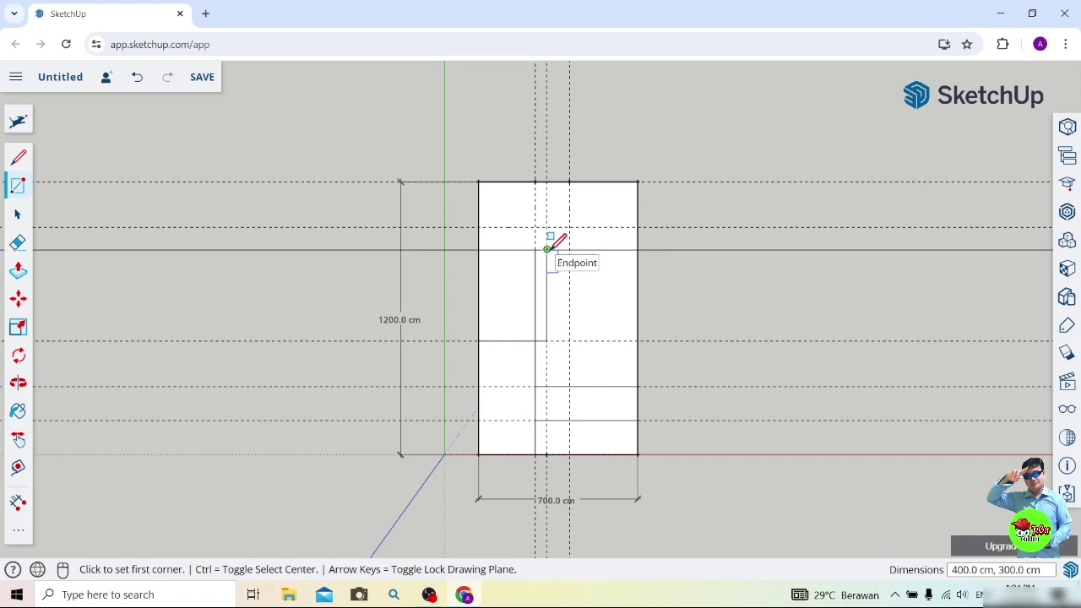
# - Draw a narrow strip, the 150 × 200 cm top room, the upper-right room and the 300 × 300 cm top-left room
pyautogui.click(547, 249)
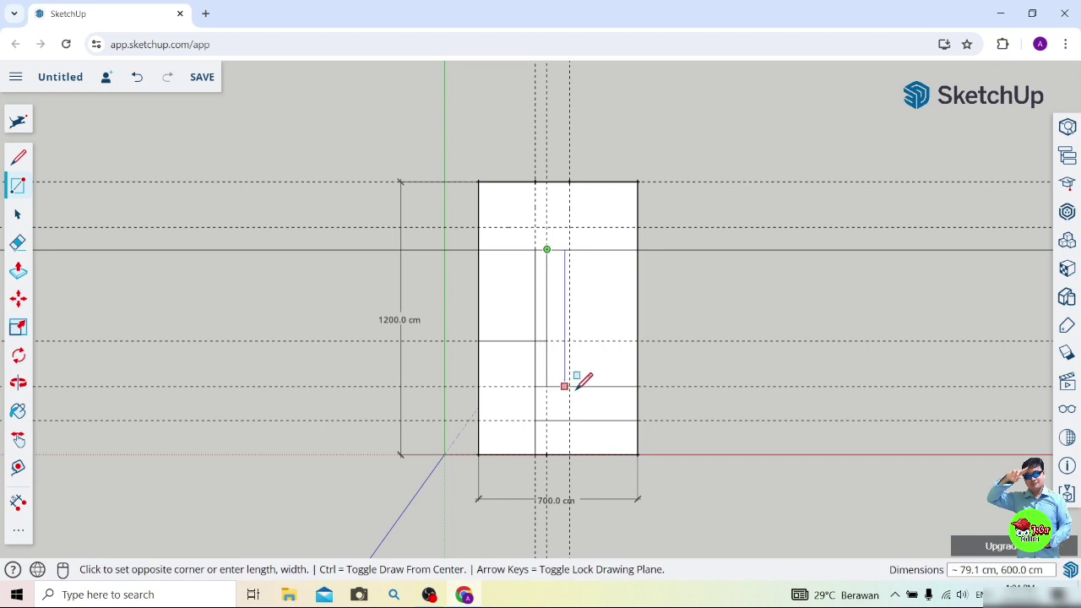
pyautogui.click(637, 385)
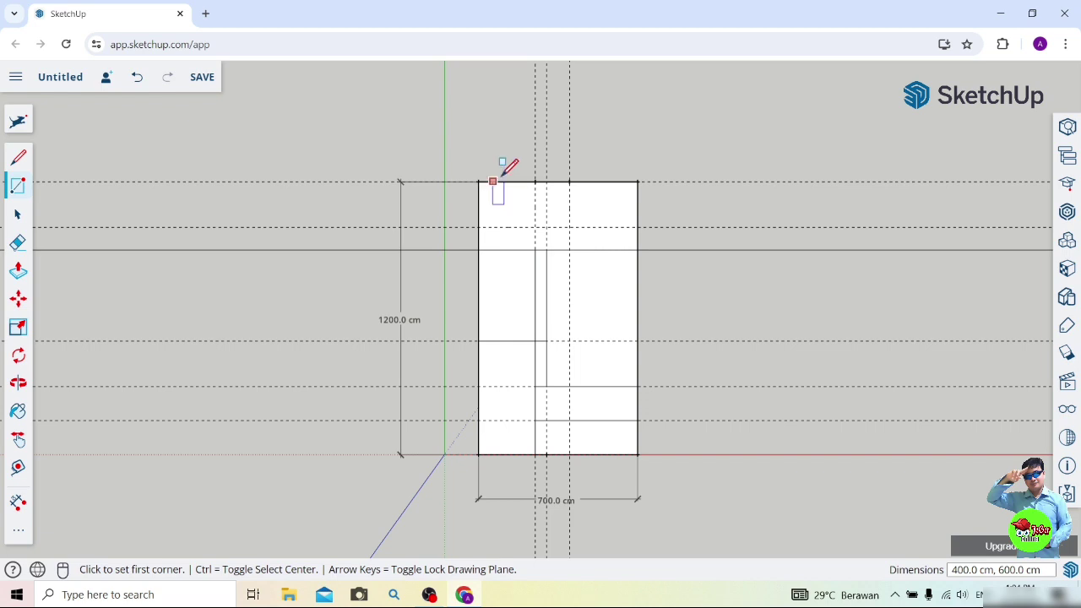
pyautogui.click(534, 181)
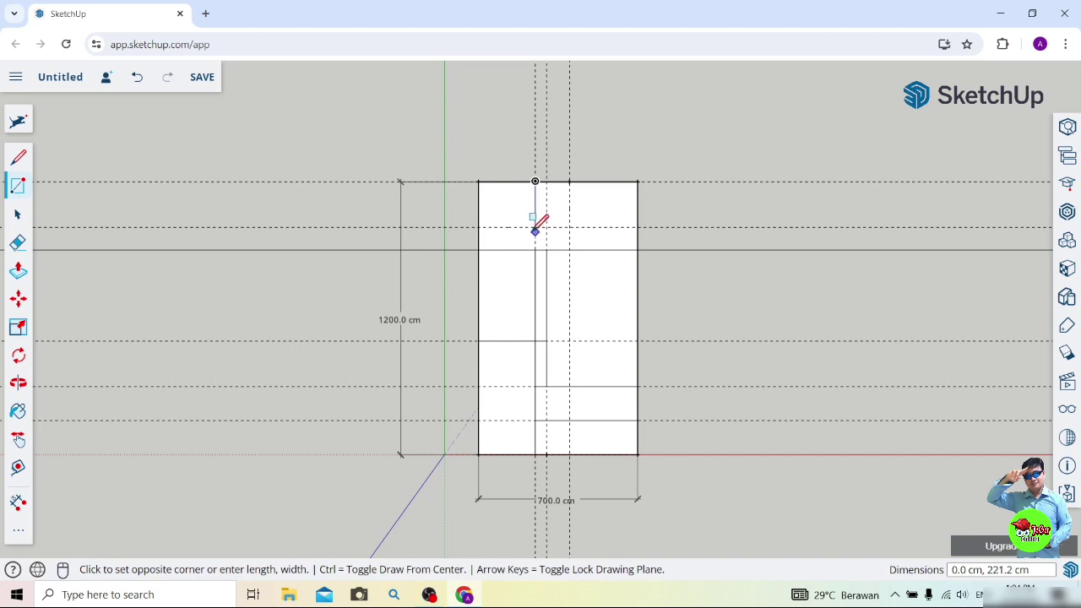
pyautogui.click(569, 226)
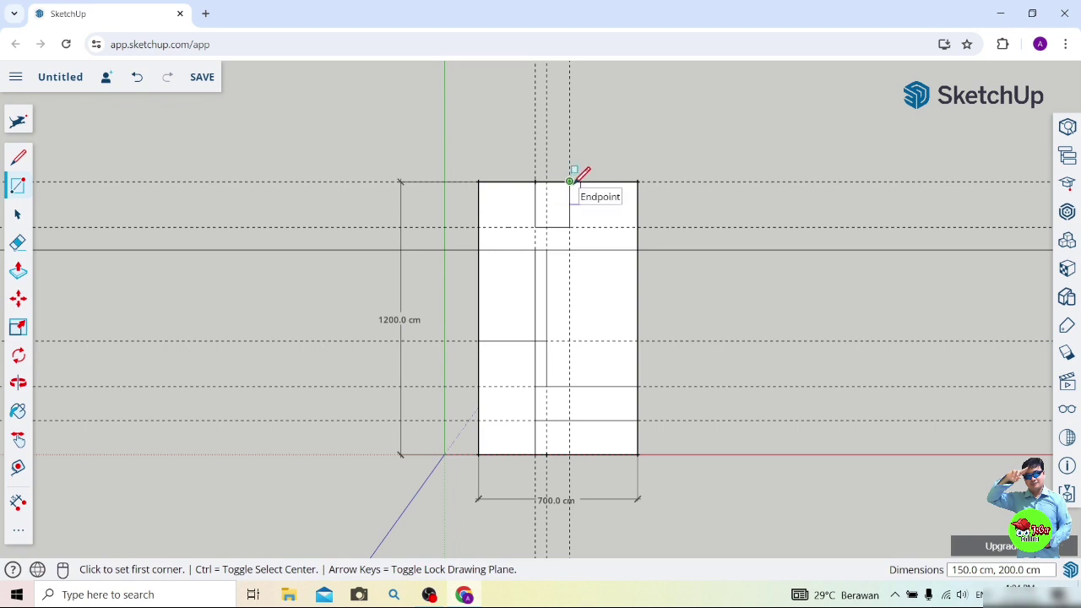
pyautogui.click(570, 181)
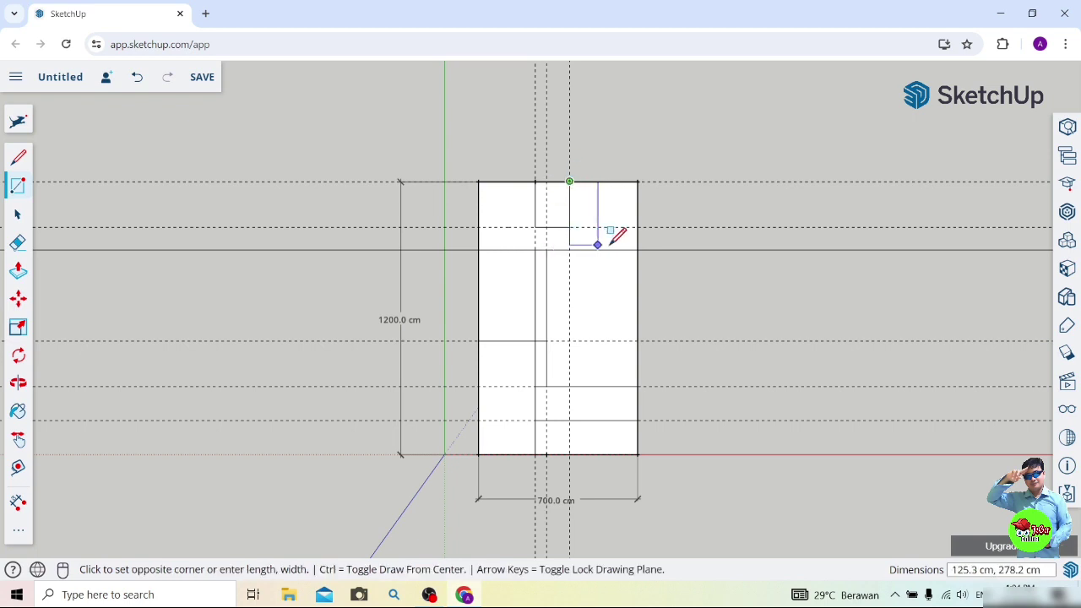
pyautogui.click(637, 249)
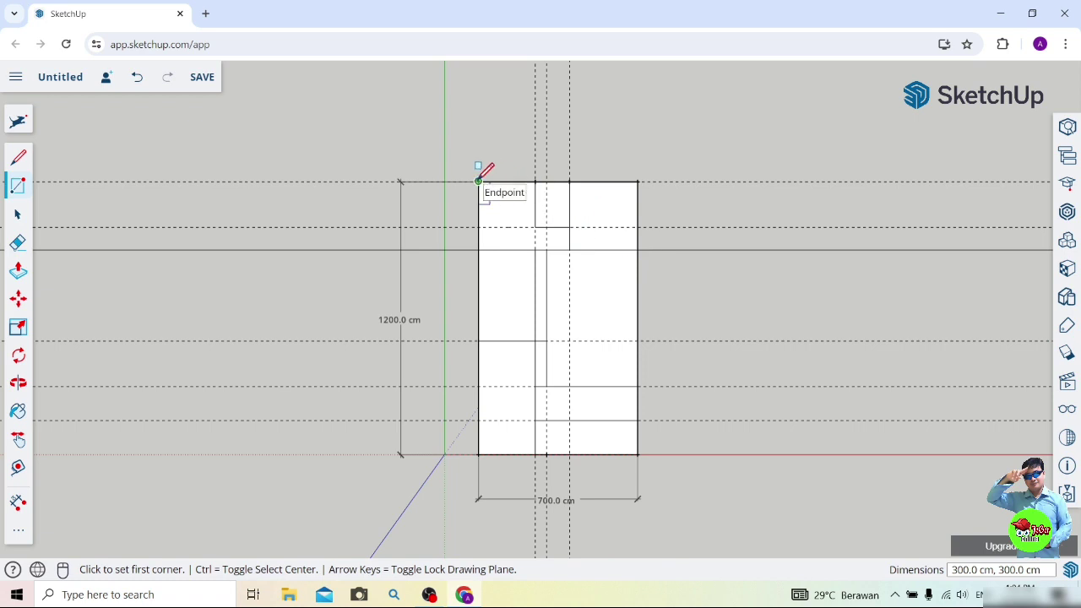
pyautogui.click(477, 181)
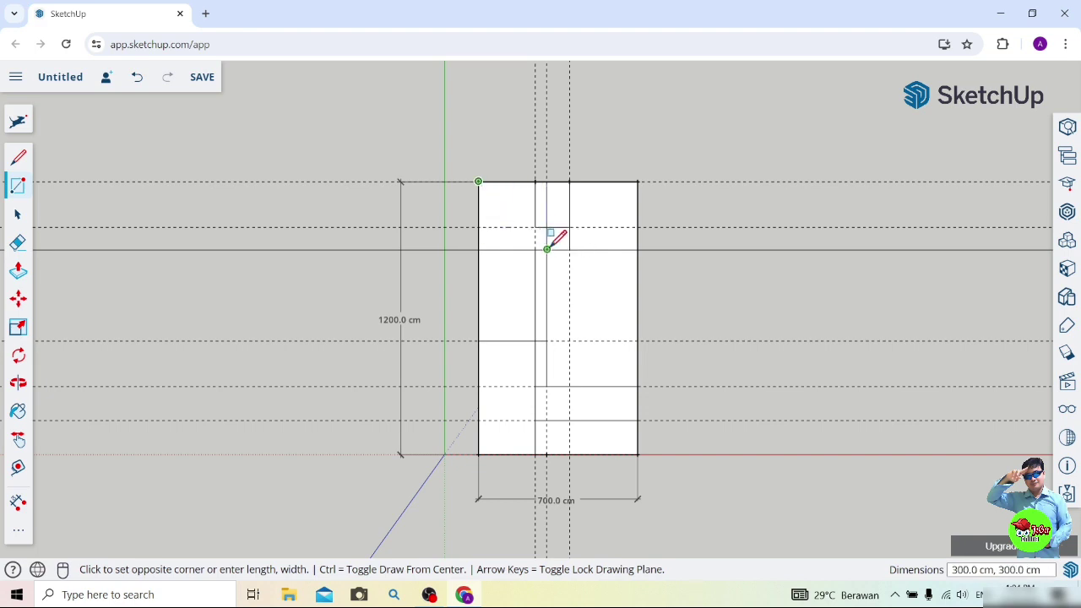
pyautogui.click(546, 249)
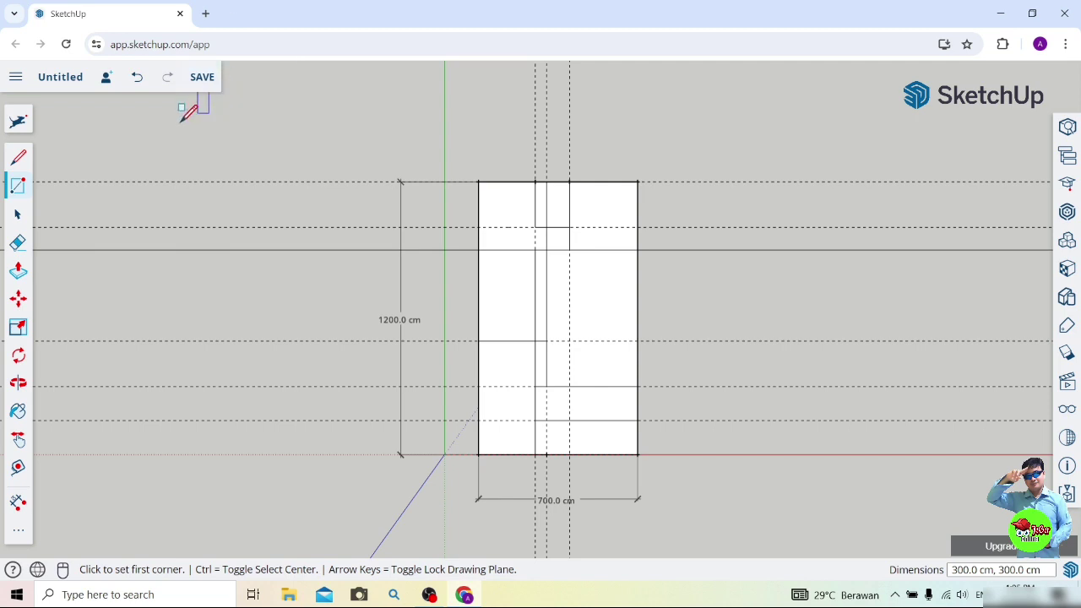
# - Erase the construction guides and the stray edge outside the plan, then recentre the plan in view
pyautogui.click(18, 243)
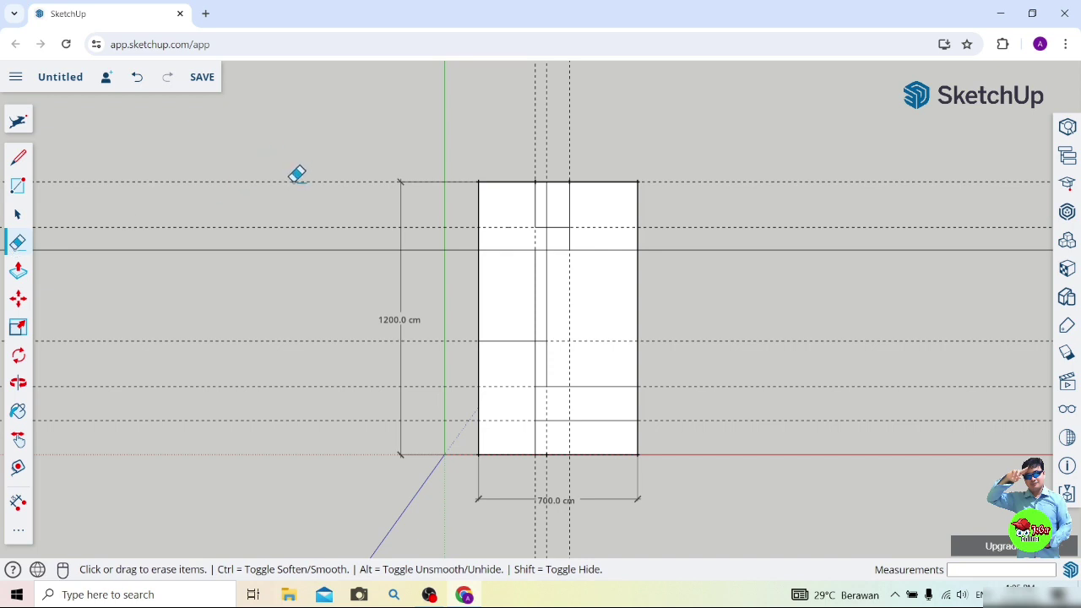
pyautogui.moveTo(296, 174); pyautogui.dragTo(272, 440)
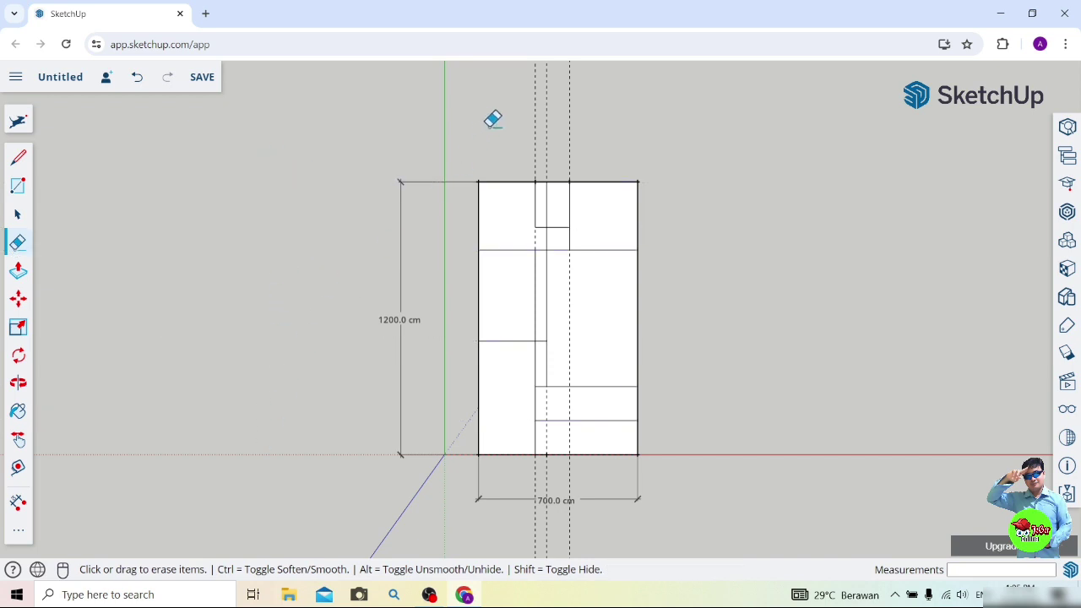
pyautogui.moveTo(531, 102); pyautogui.dragTo(582, 101)
pyautogui.scroll(2, 76, 477)
pyautogui.click(18, 439)
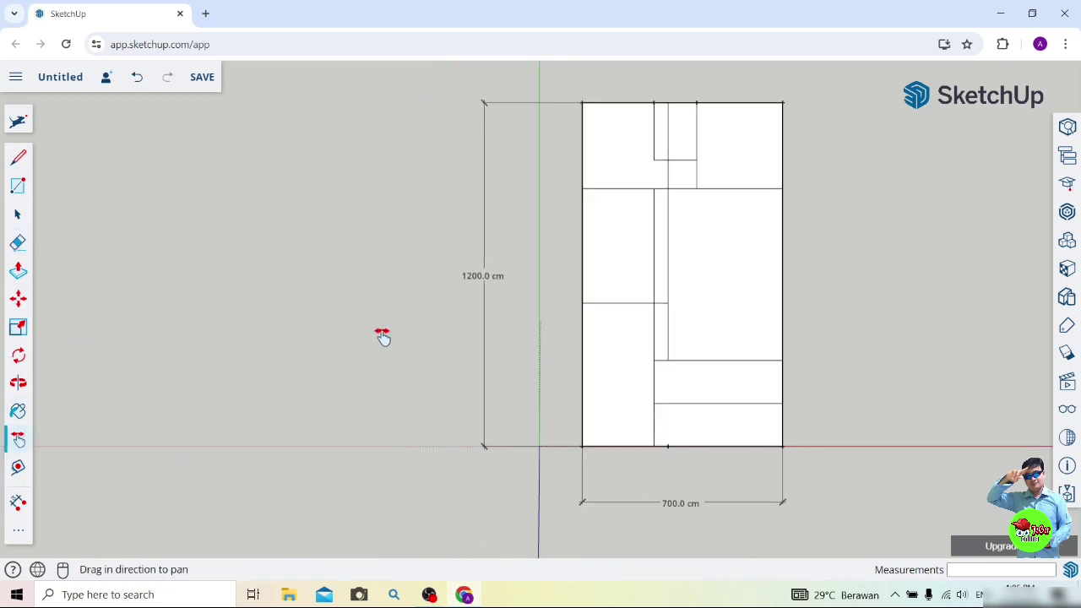
pyautogui.moveTo(380, 335)
pyautogui.mouseDown()
pyautogui.moveTo(239, 398)
pyautogui.moveTo(241, 348)
pyautogui.mouseUp()
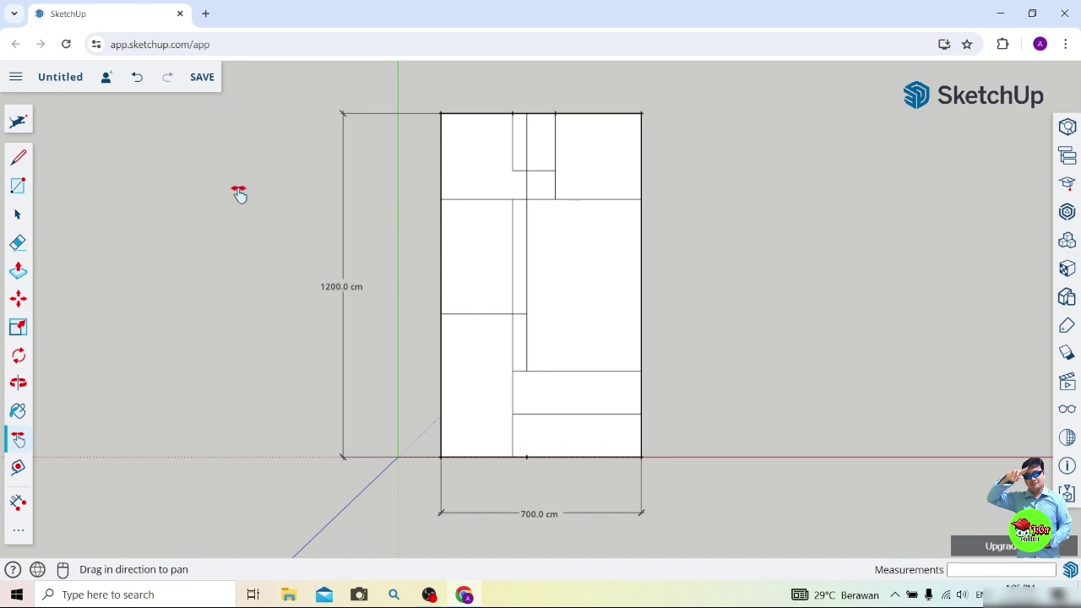
pyautogui.click(13, 466)
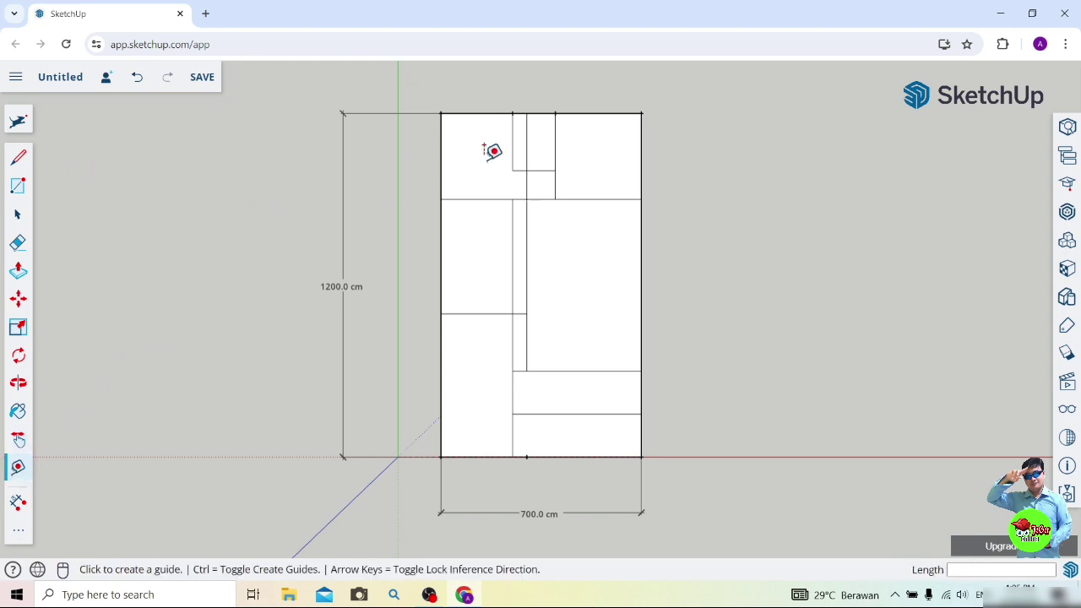
# - Place guides 15 cm inside the left, top and right outer walls
pyautogui.click(441, 143)
pyautogui.click(441, 142)
pyautogui.write('15')
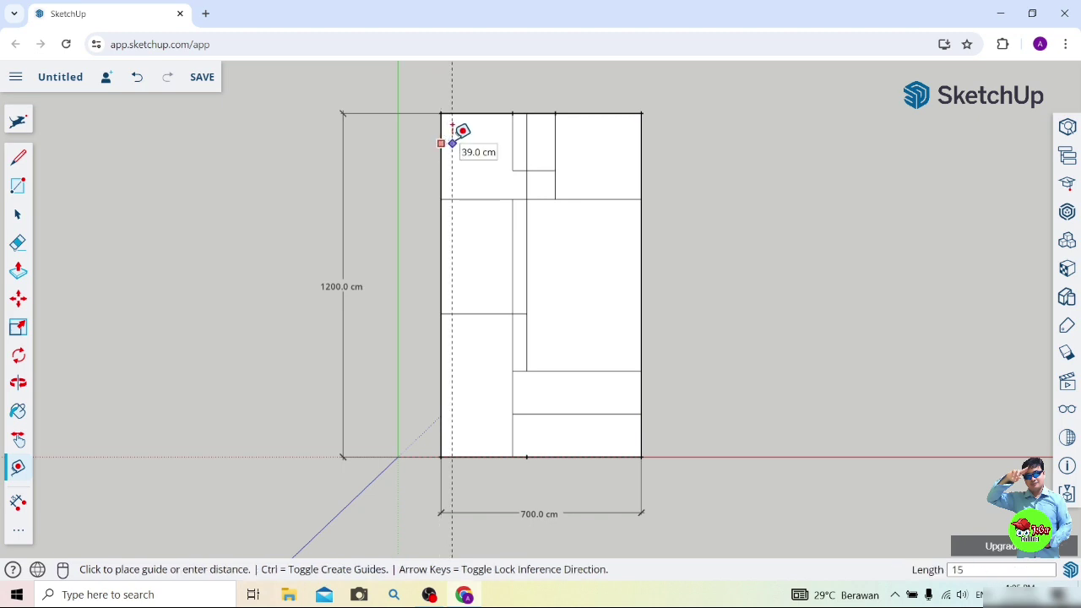
pyautogui.press('Return')
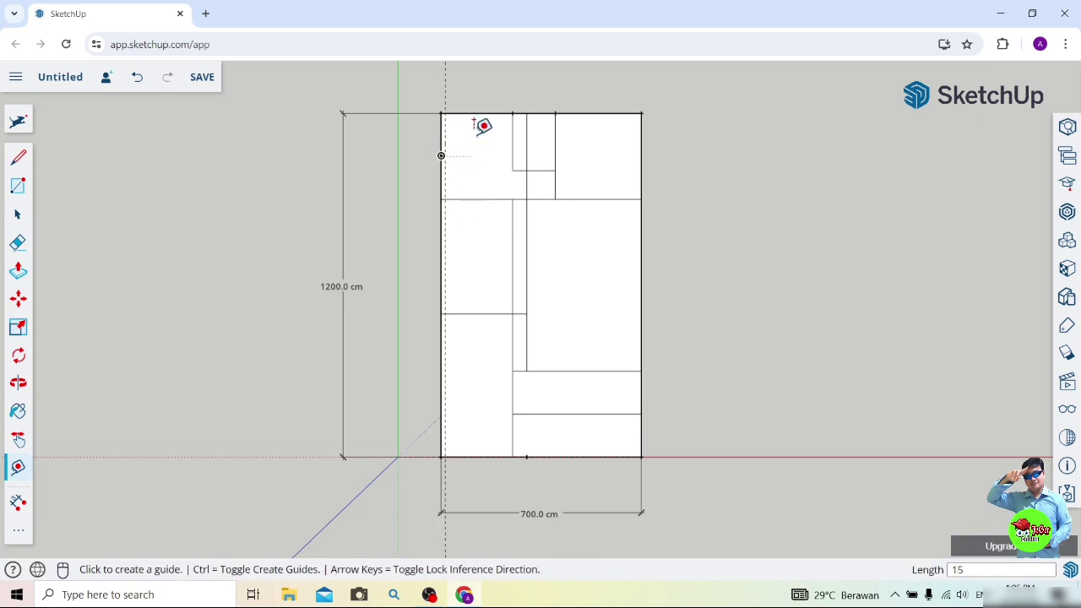
pyautogui.click(477, 113)
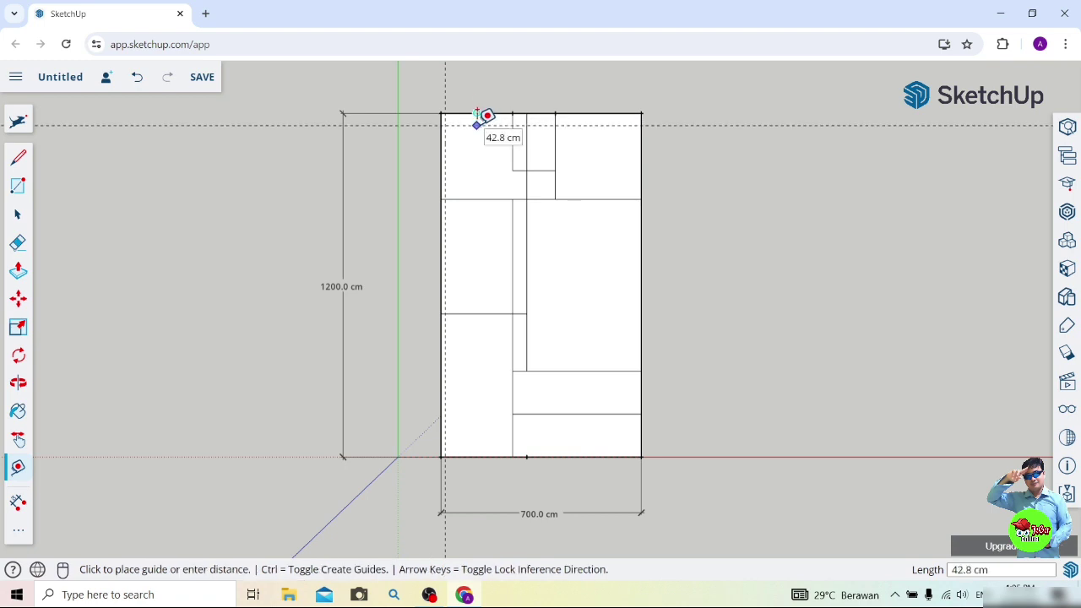
pyautogui.write('15')
pyautogui.press('Return')
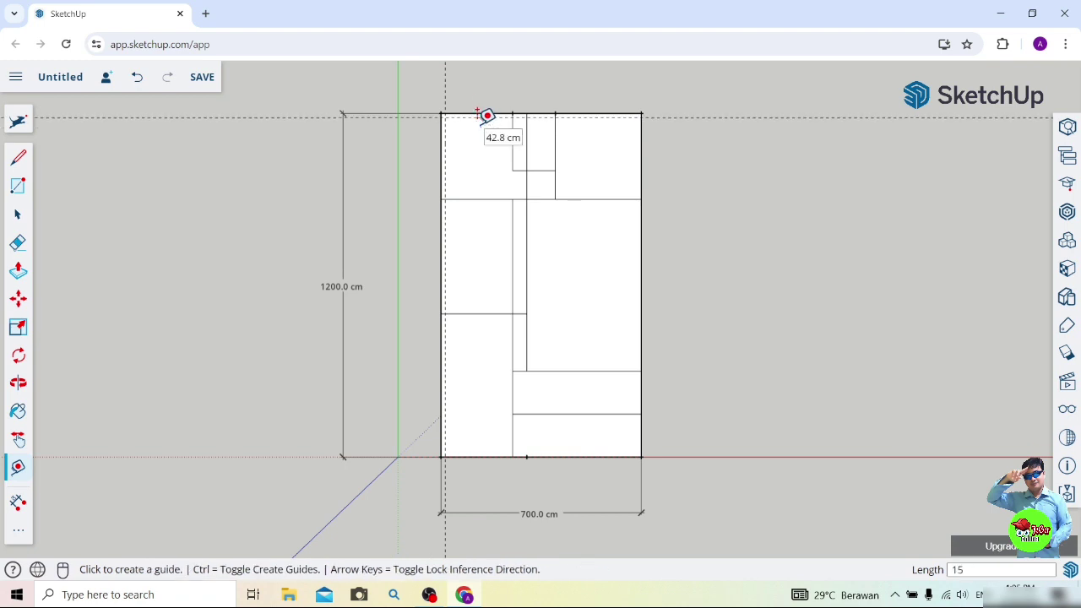
pyautogui.click(639, 149)
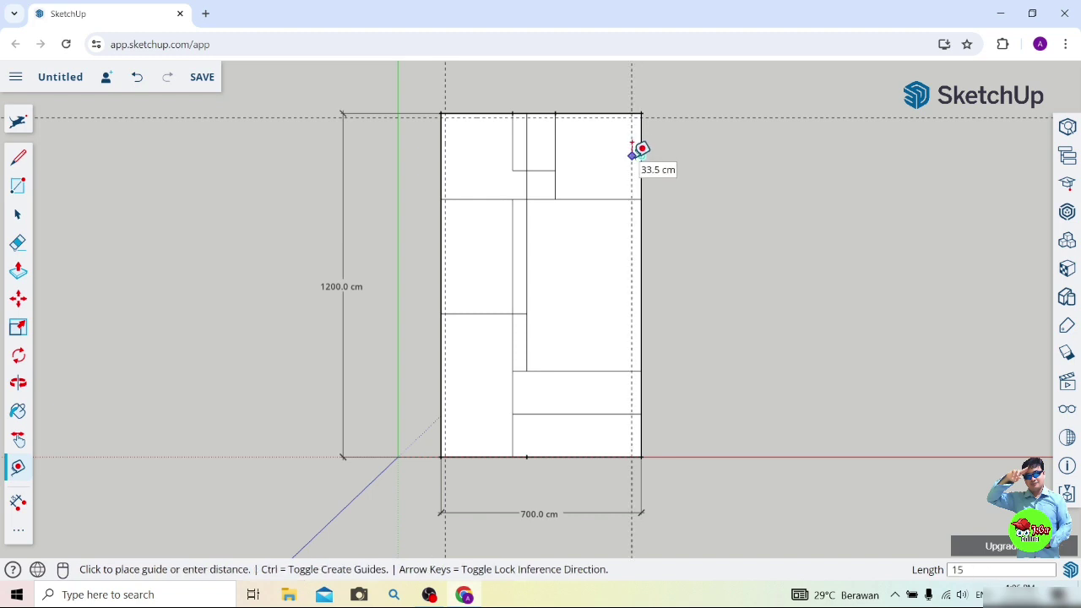
pyautogui.press('Return')
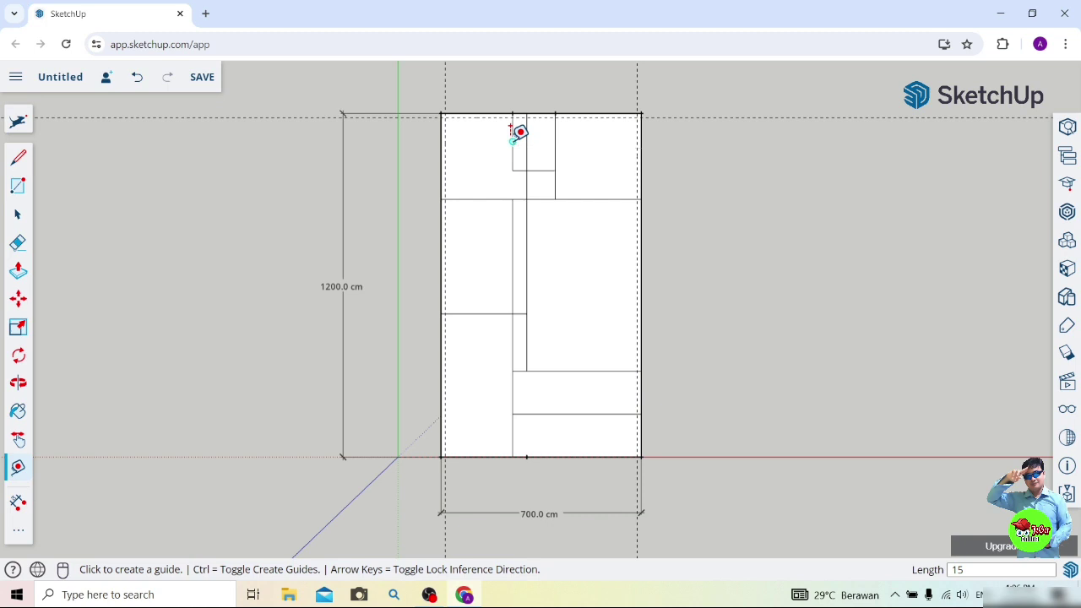
# - Add guides 7.5 cm either side of the two vertical interior wall lines
pyautogui.click(512, 141)
pyautogui.write('7.5')
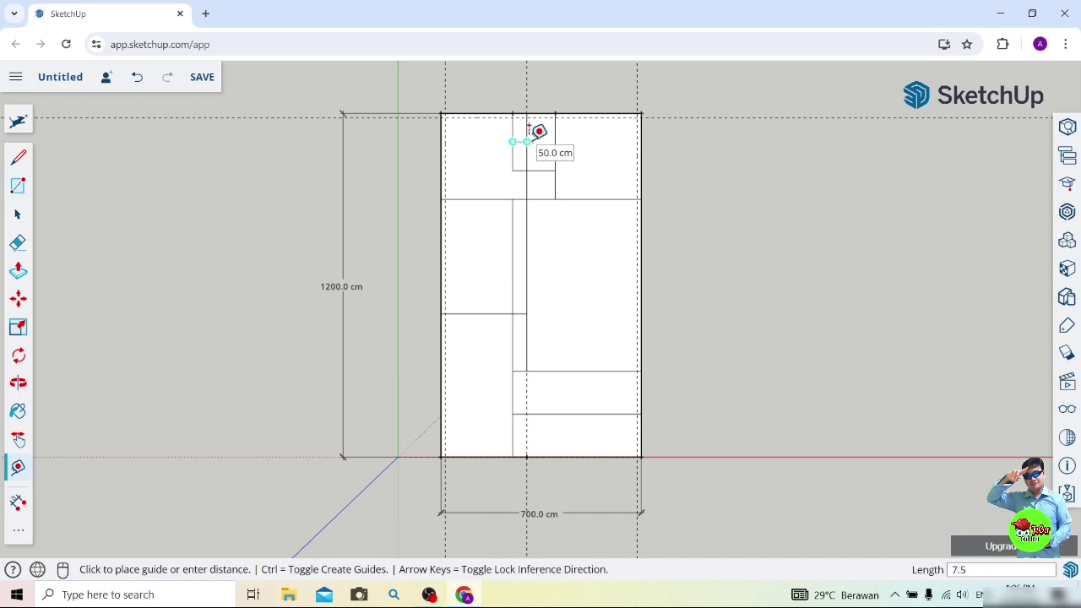
pyautogui.press('Return')
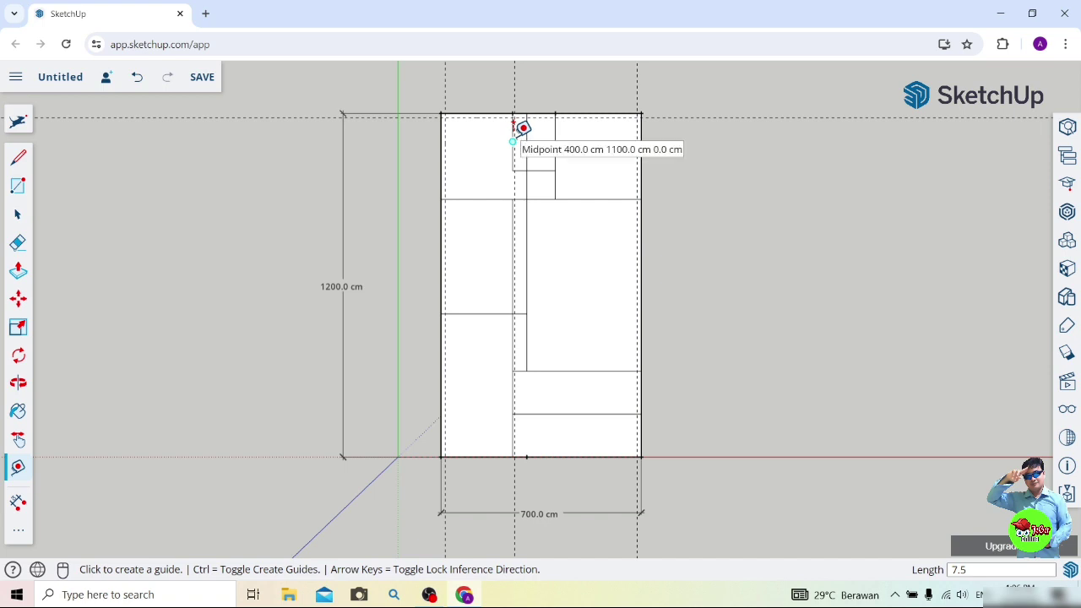
pyautogui.click(513, 141)
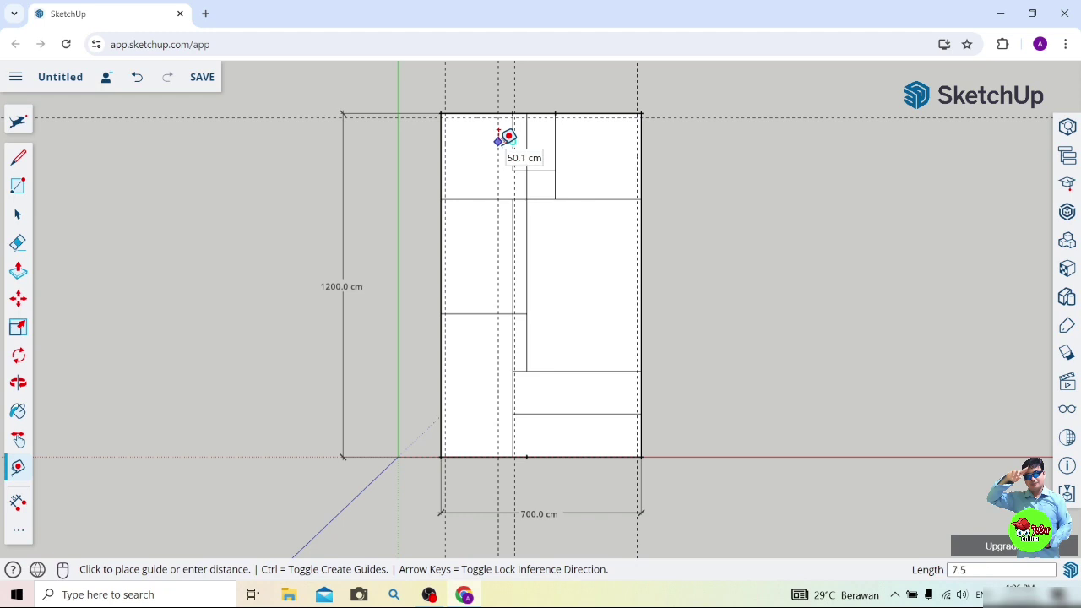
pyautogui.press('Return')
pyautogui.scroll(1, 532, 126)
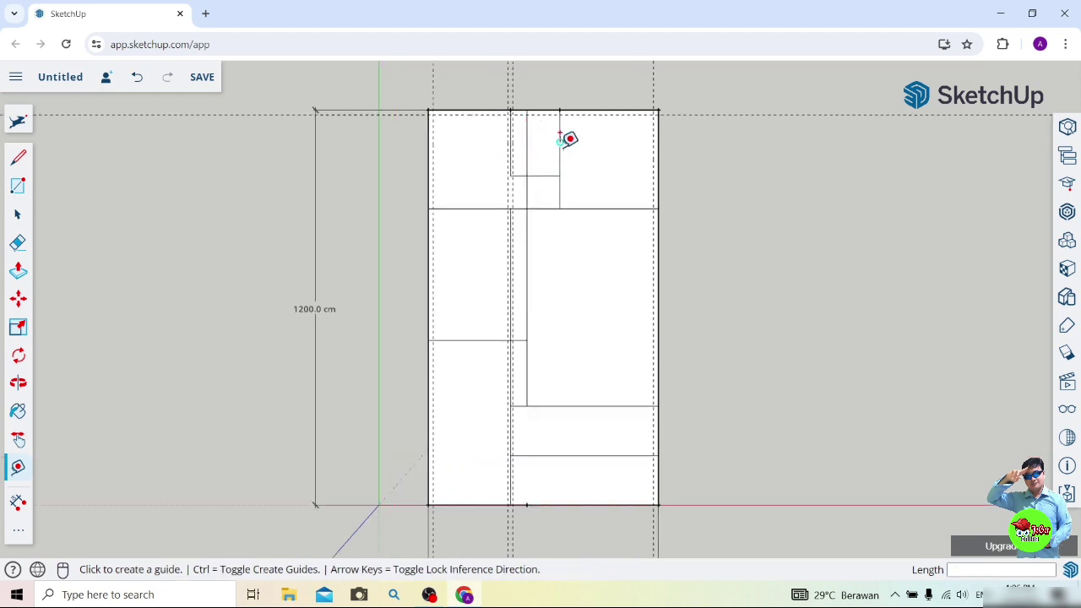
pyautogui.click(559, 141)
pyautogui.write('7.5')
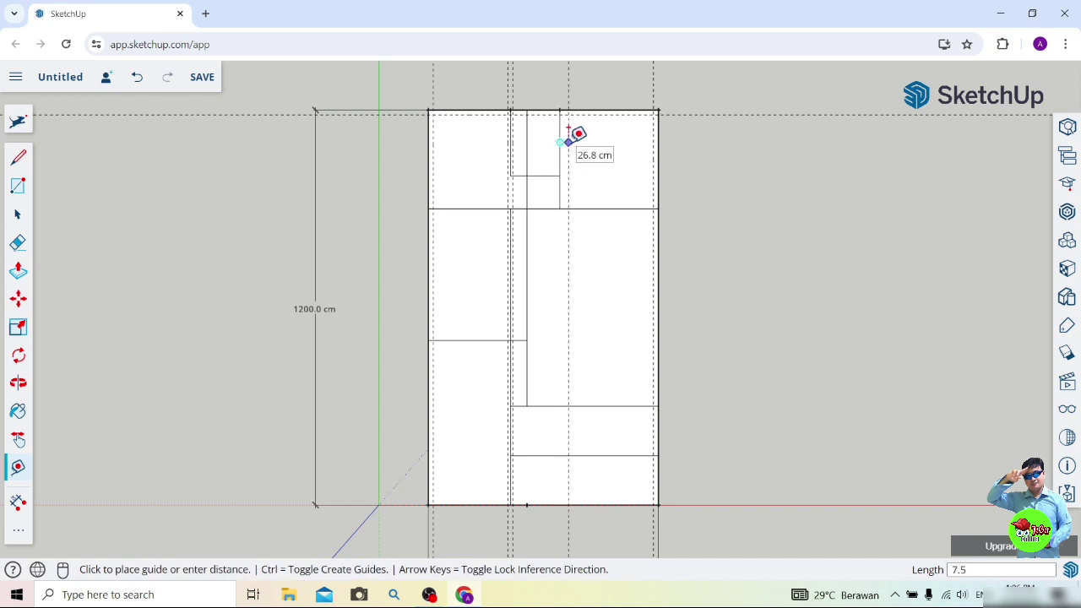
pyautogui.click(569, 128)
pyautogui.click(560, 131)
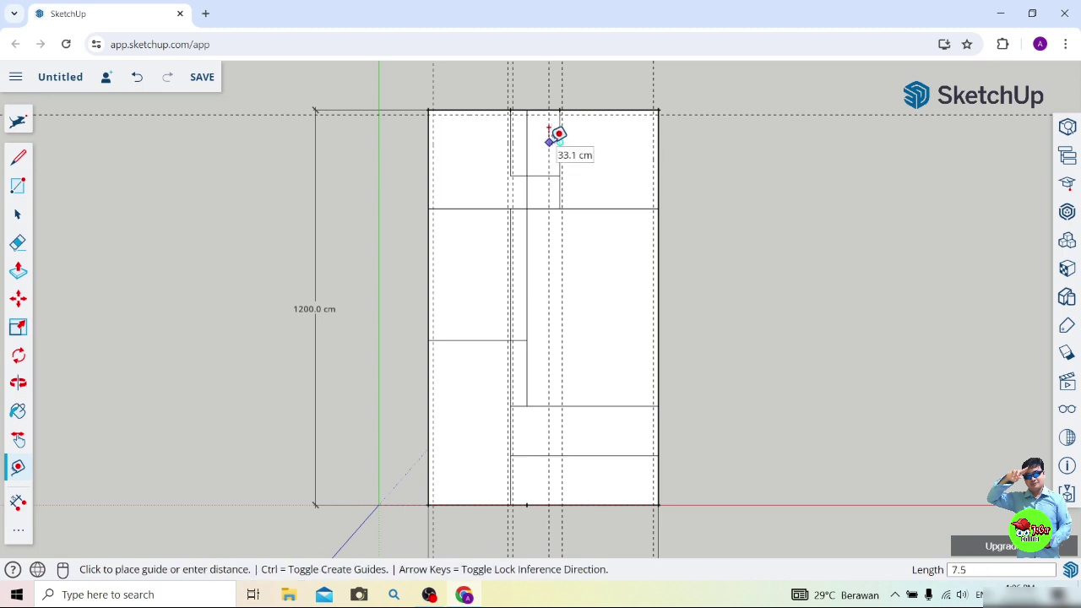
pyautogui.click(558, 133)
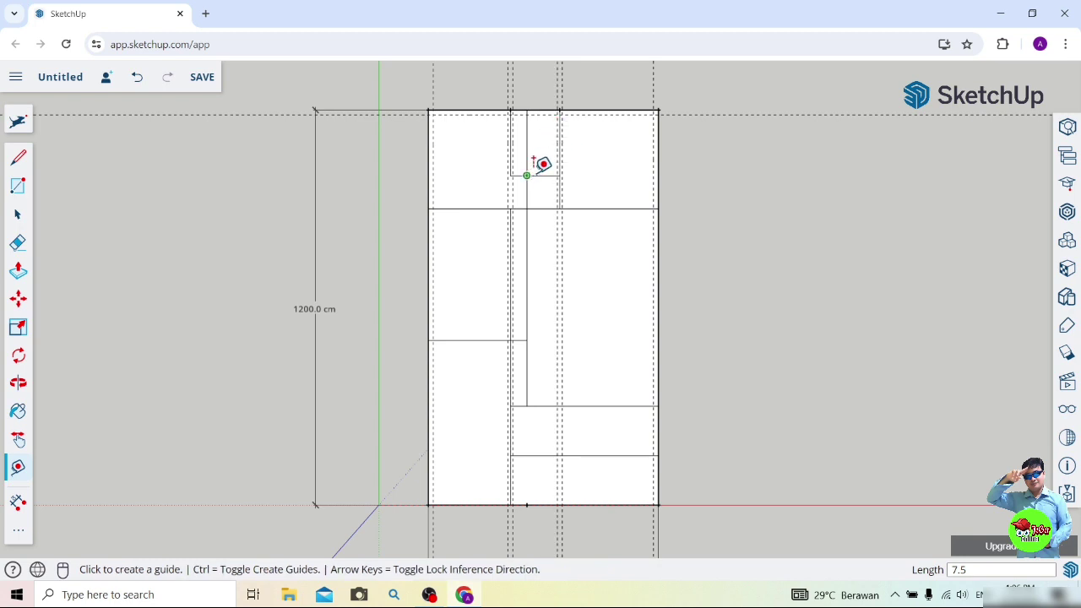
# - Add guides 7.5 cm either side of the upper horizontal interior wall
pyautogui.click(543, 174)
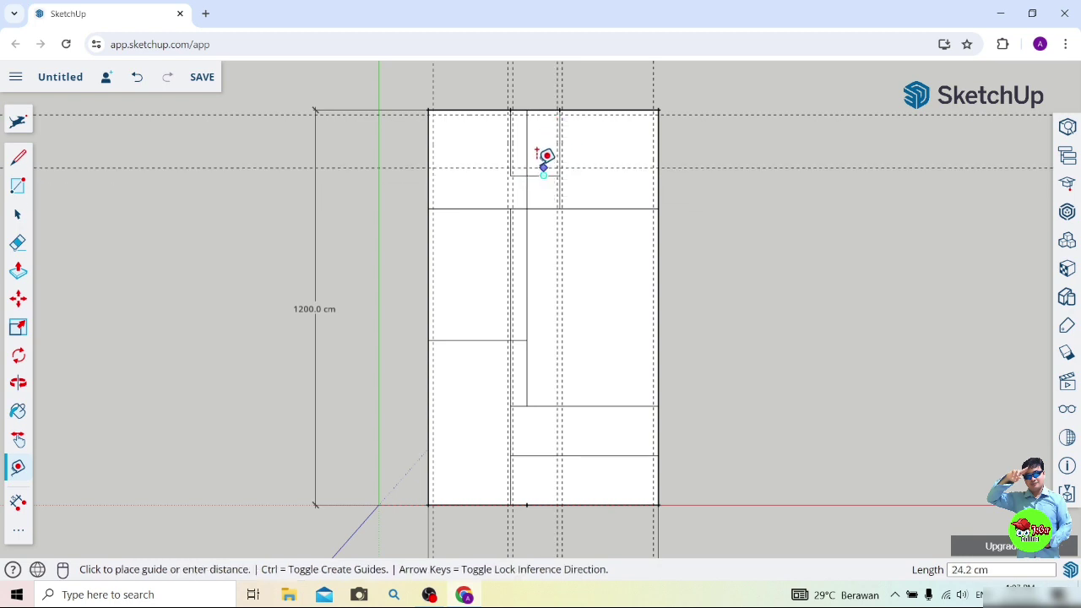
pyautogui.write('7.5')
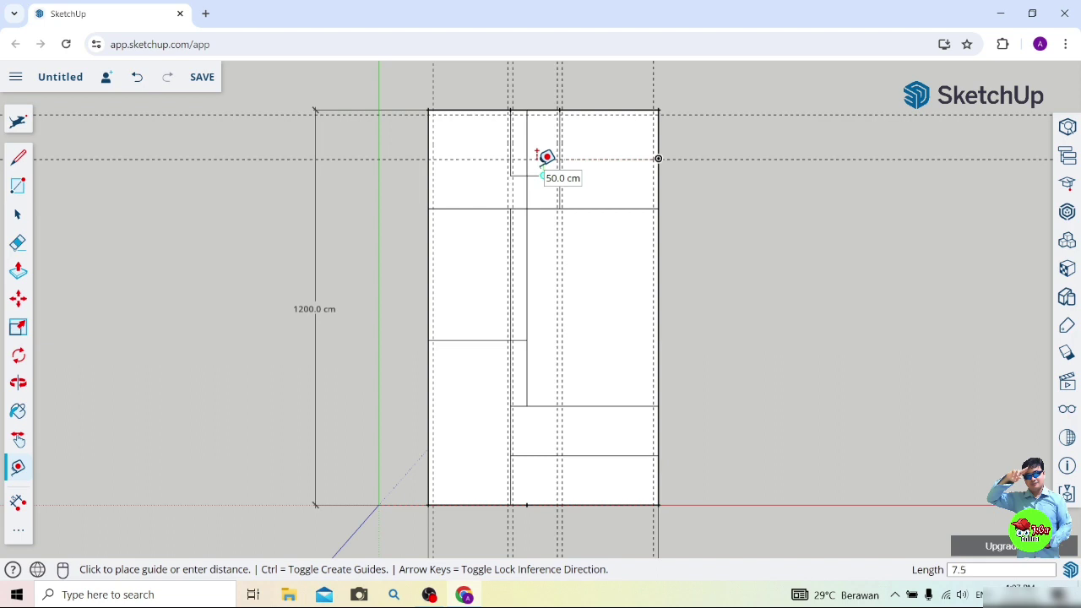
pyautogui.press('Return')
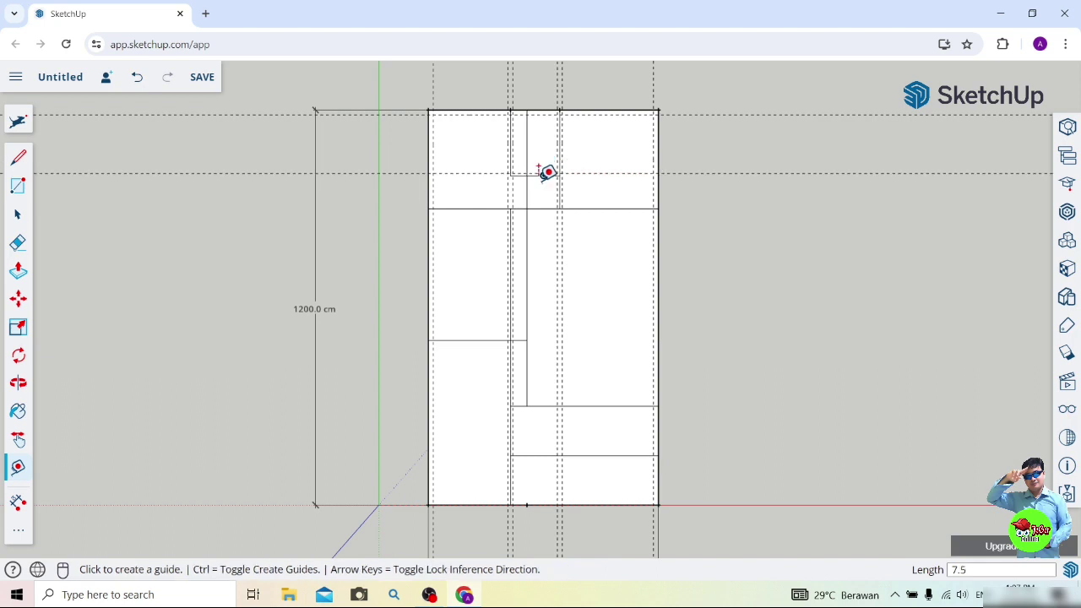
pyautogui.click(548, 172)
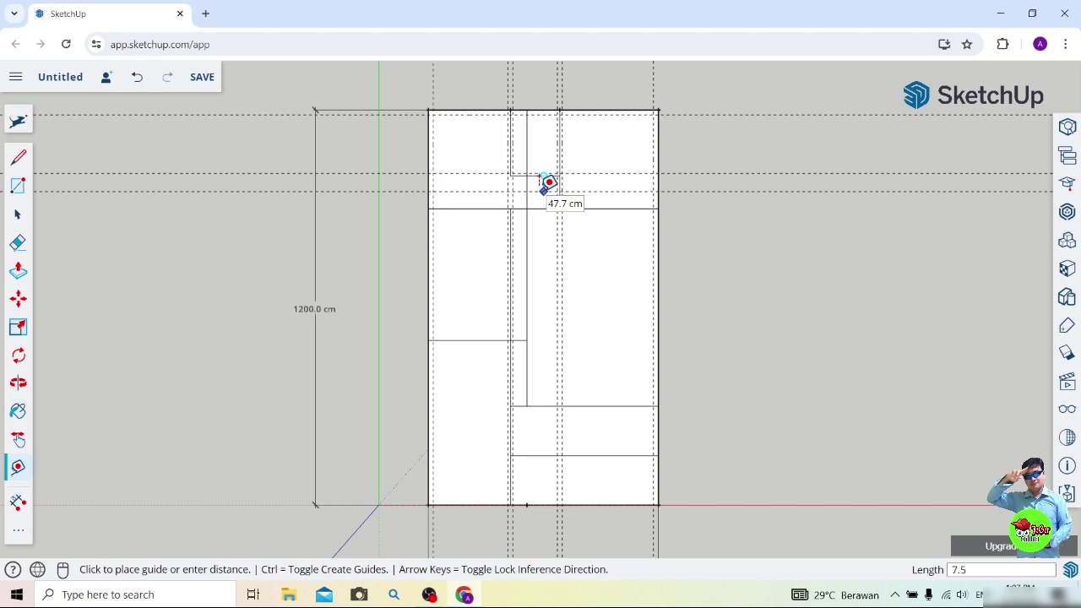
pyautogui.click(548, 179)
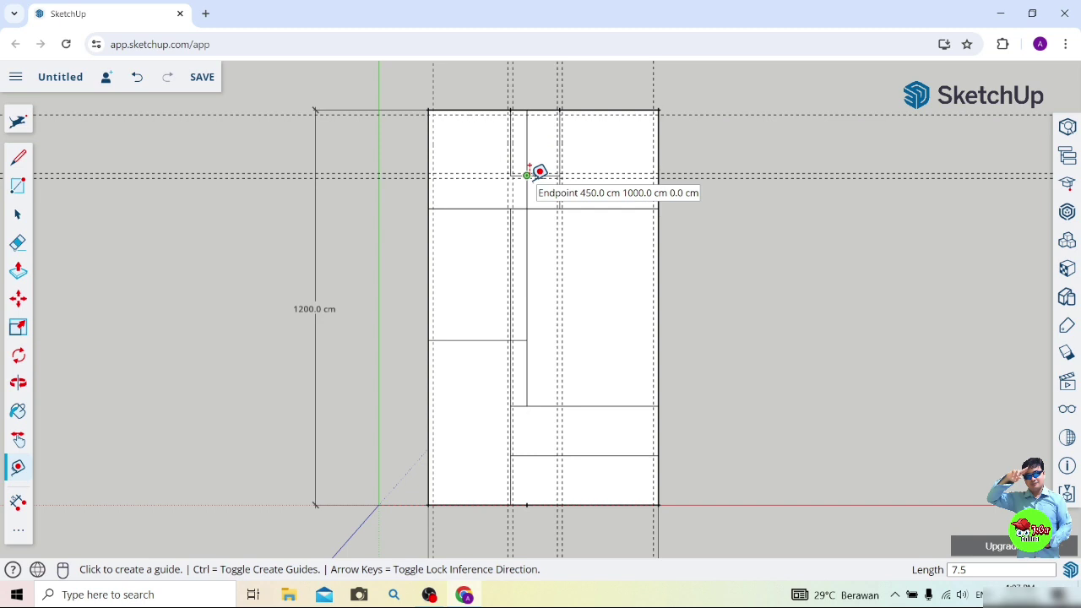
# - Add 7.5 cm guides beside the lower horizontal wall and a vertical interior wall
pyautogui.click(580, 207)
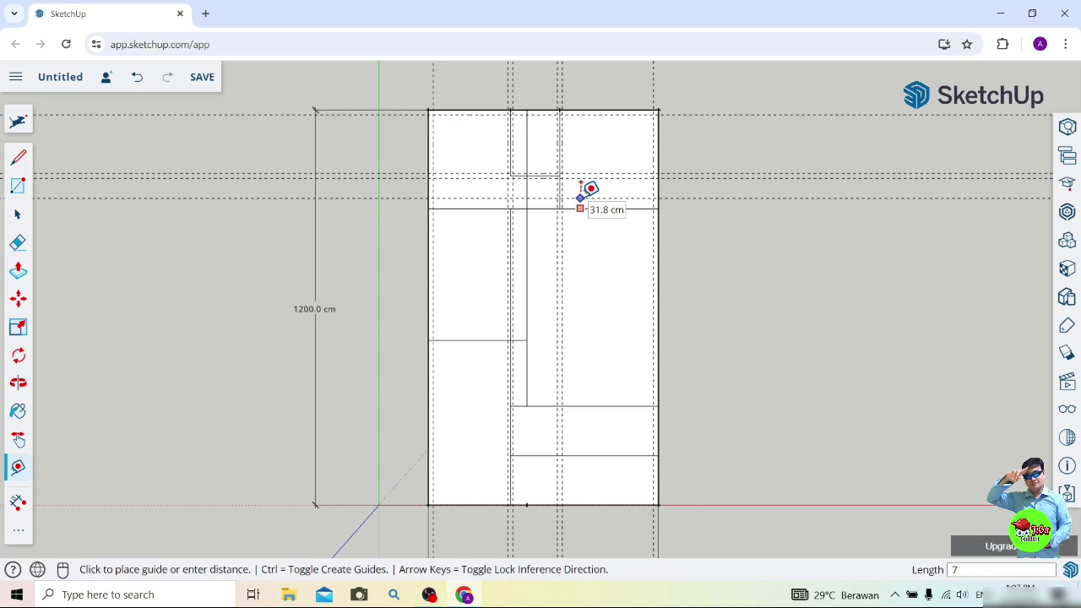
pyautogui.write('.5')
pyautogui.press('Return')
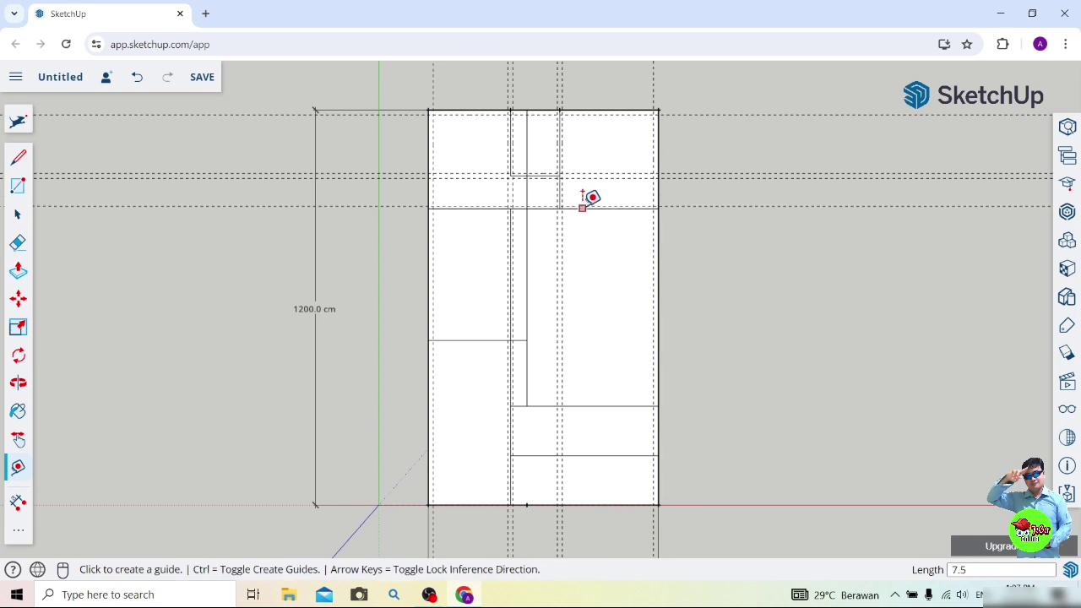
pyautogui.click(581, 208)
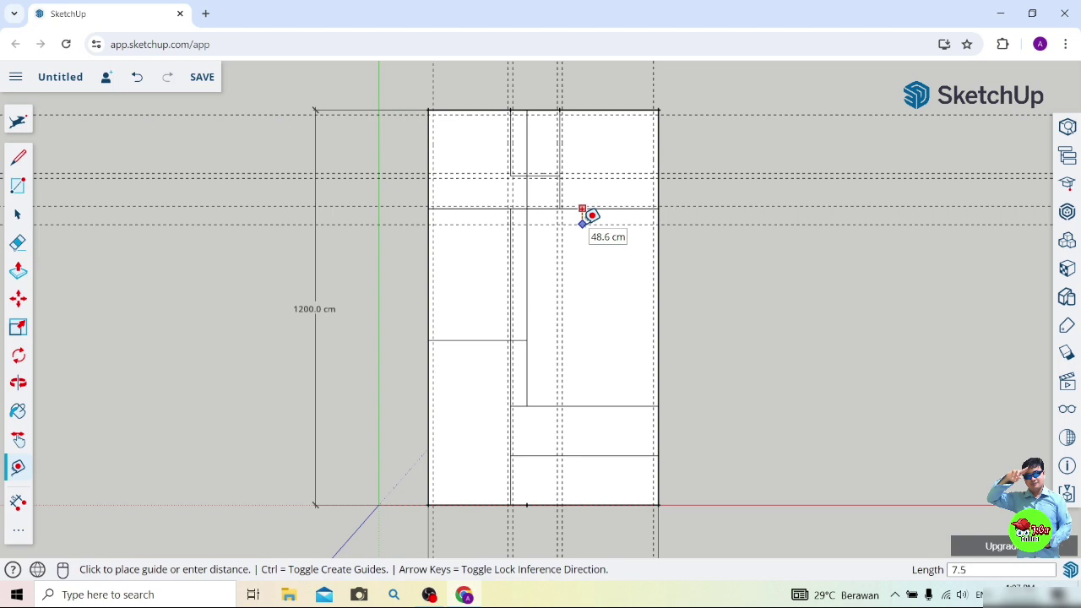
pyautogui.press('Escape')
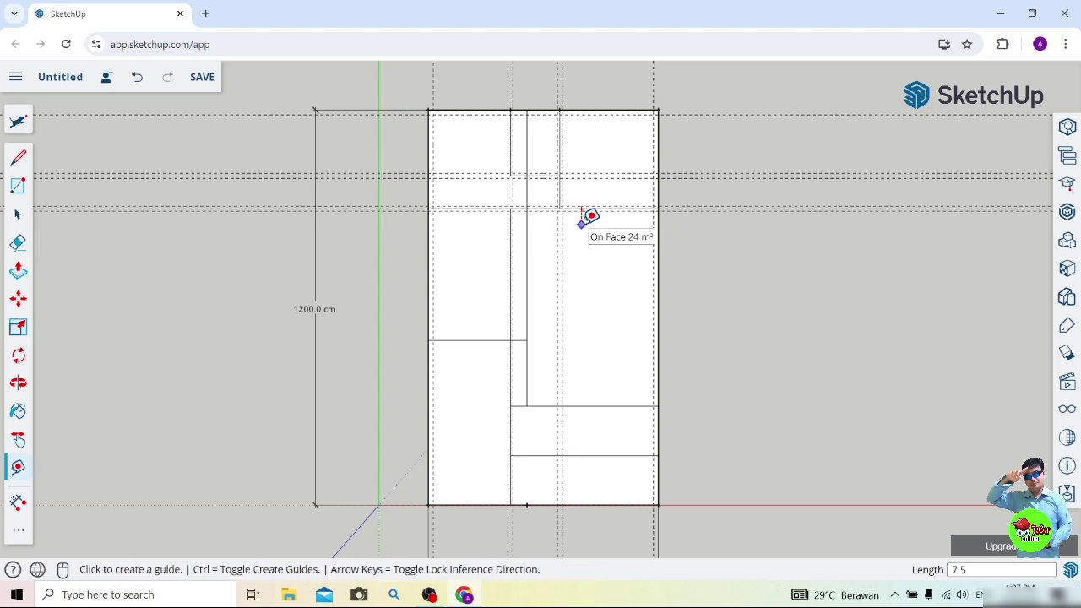
pyautogui.click(527, 247)
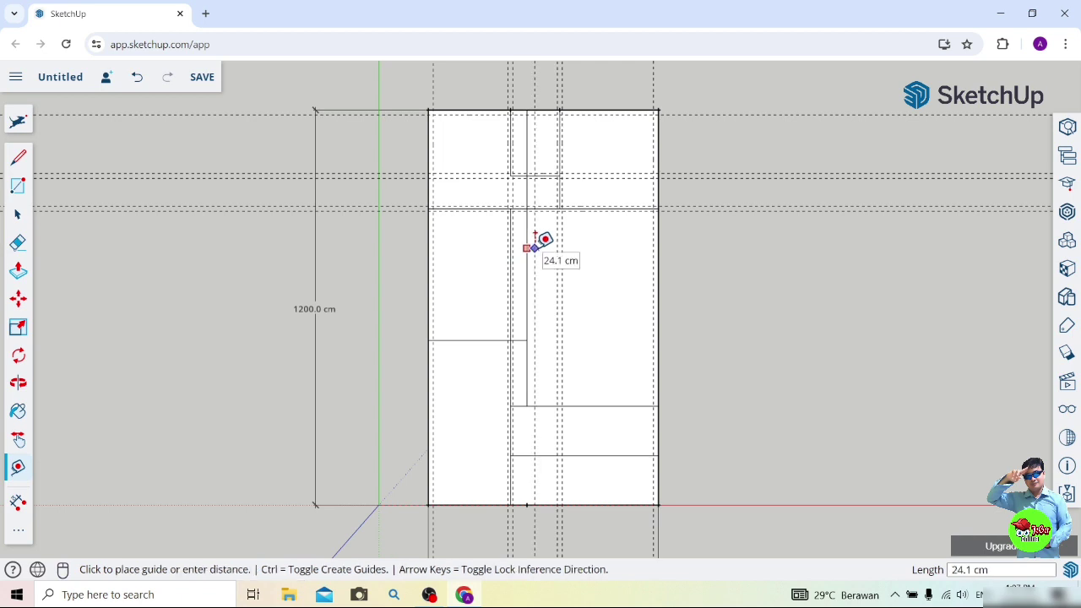
pyautogui.write('7.5')
pyautogui.press('Return')
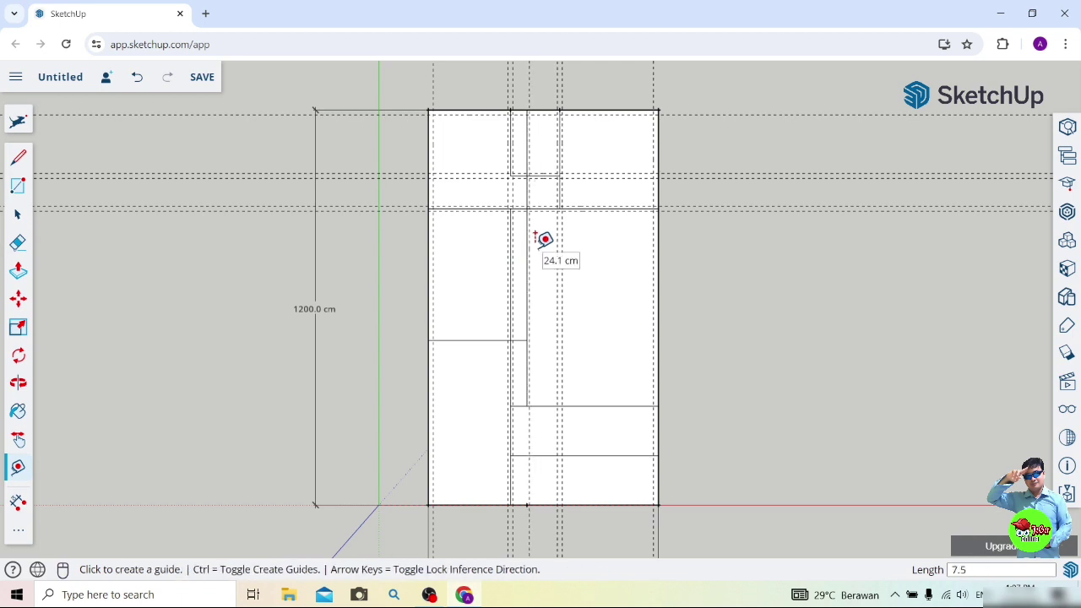
pyautogui.click(527, 244)
# - Fix the remaining 7.5 cm guide beside the vertical interior wall
pyautogui.click(528, 243)
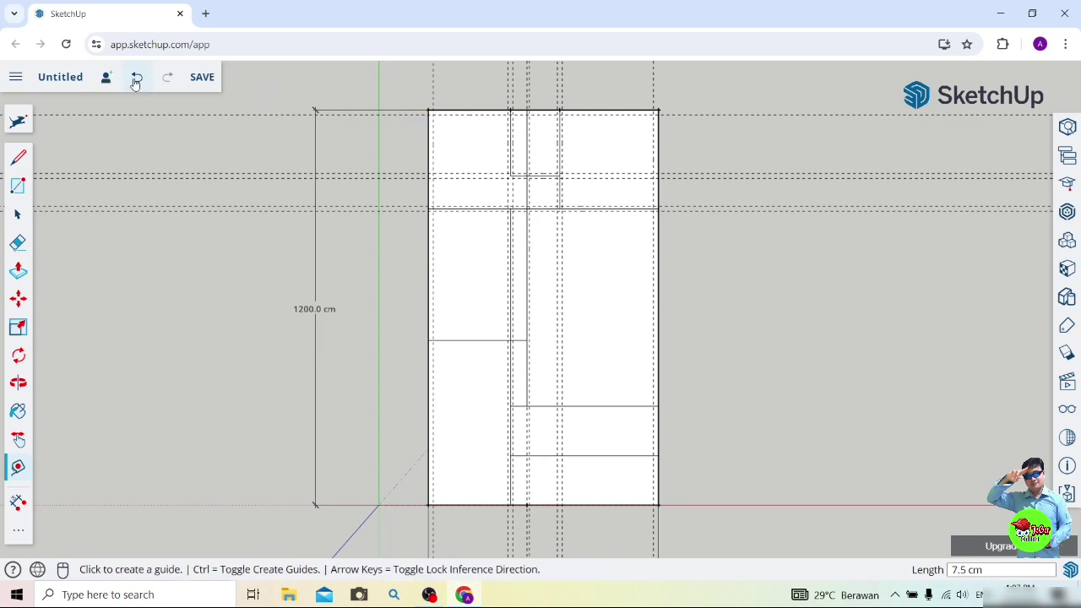
pyautogui.click(526, 244)
pyautogui.write('7.5')
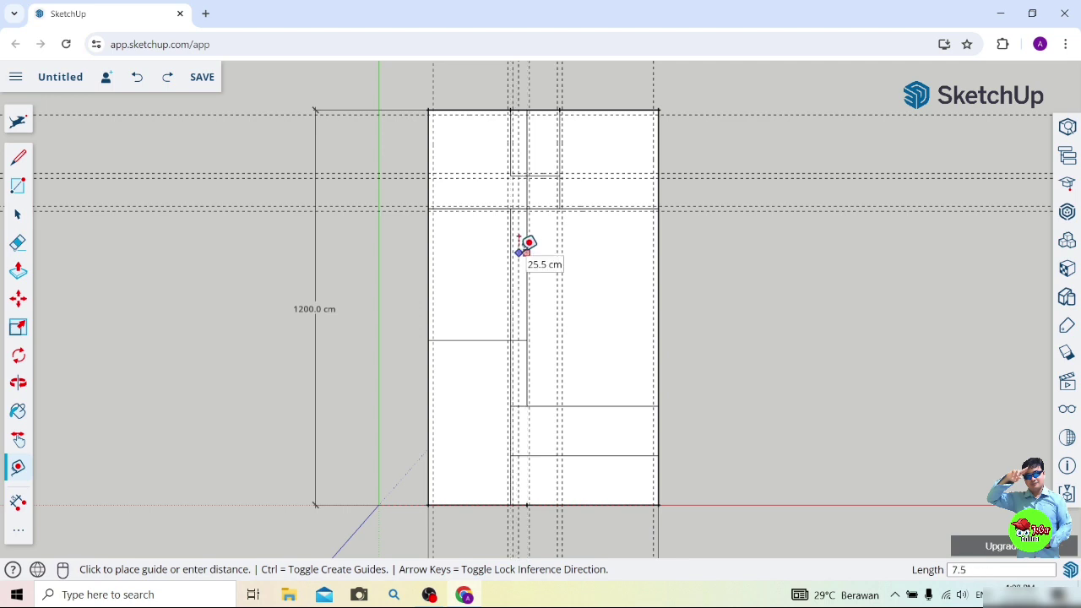
pyautogui.click(527, 244)
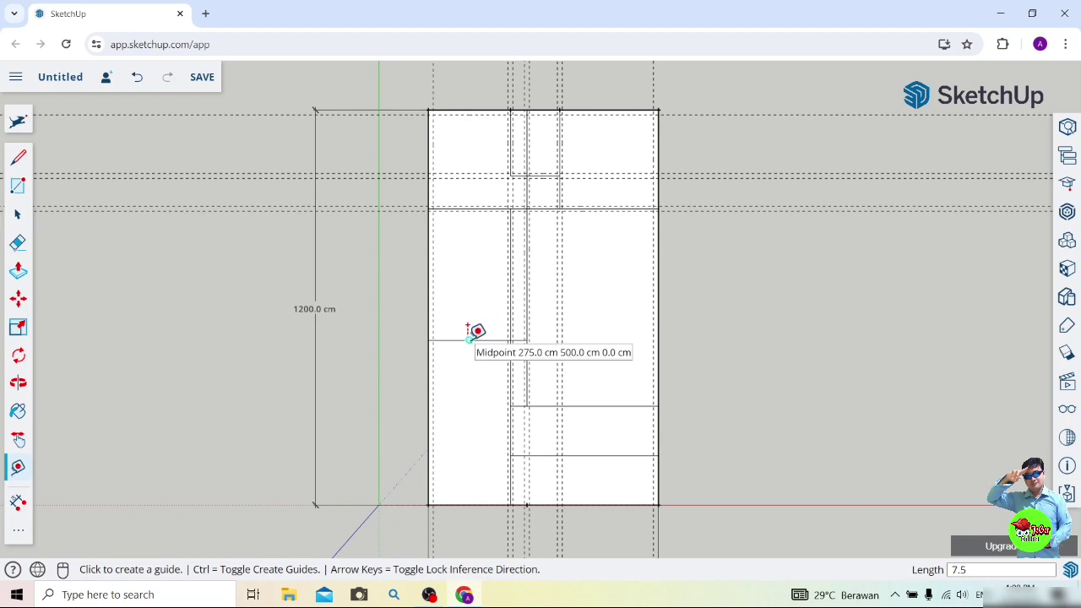
# - Add a horizontal guide above the left room's horizontal wall
pyautogui.click(469, 339)
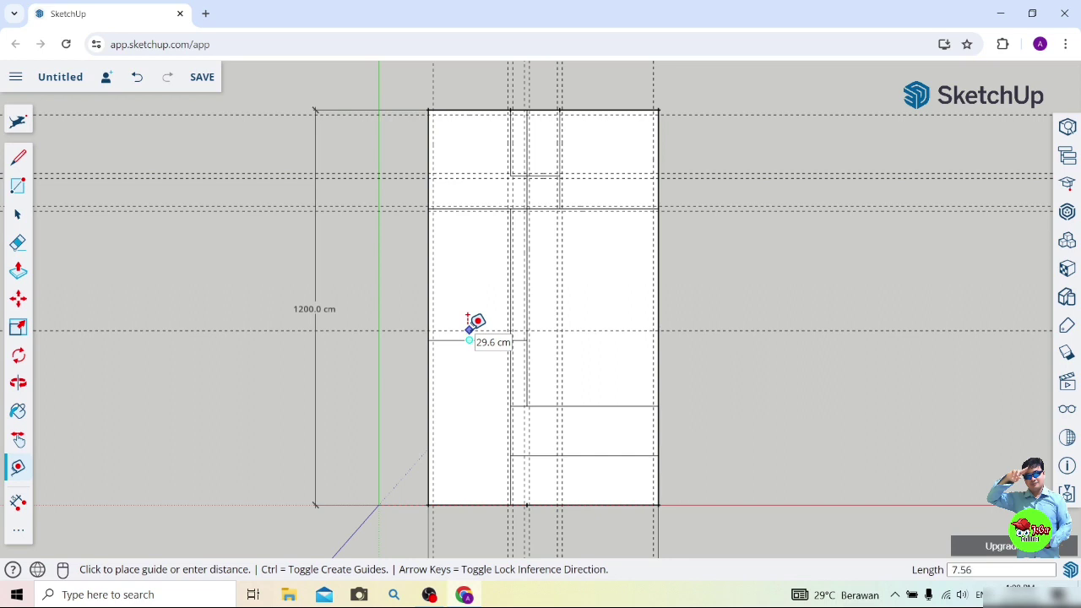
pyautogui.click(470, 330)
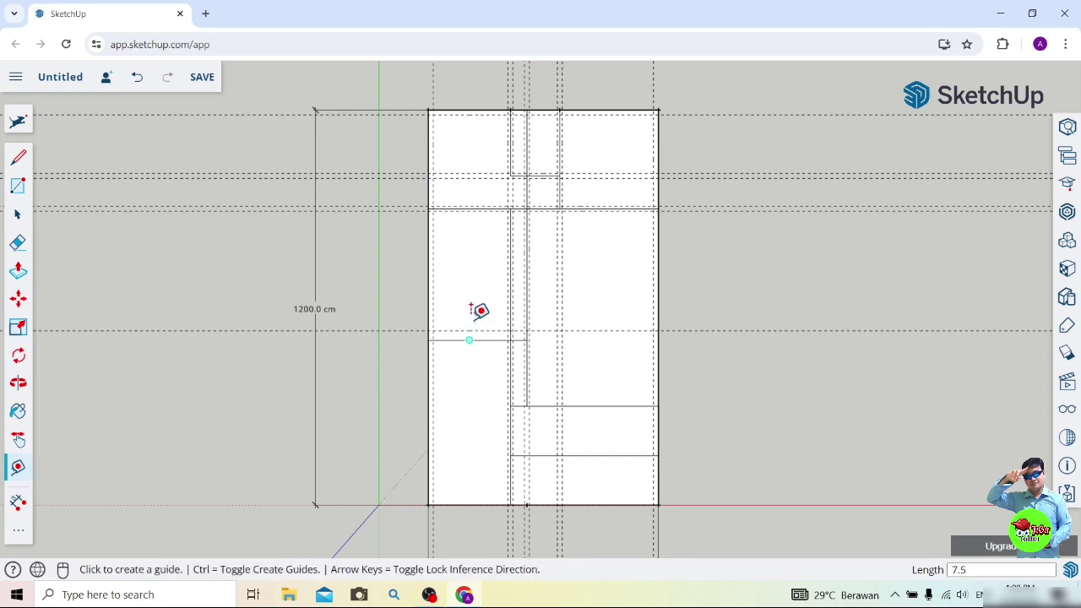
pyautogui.click(144, 78)
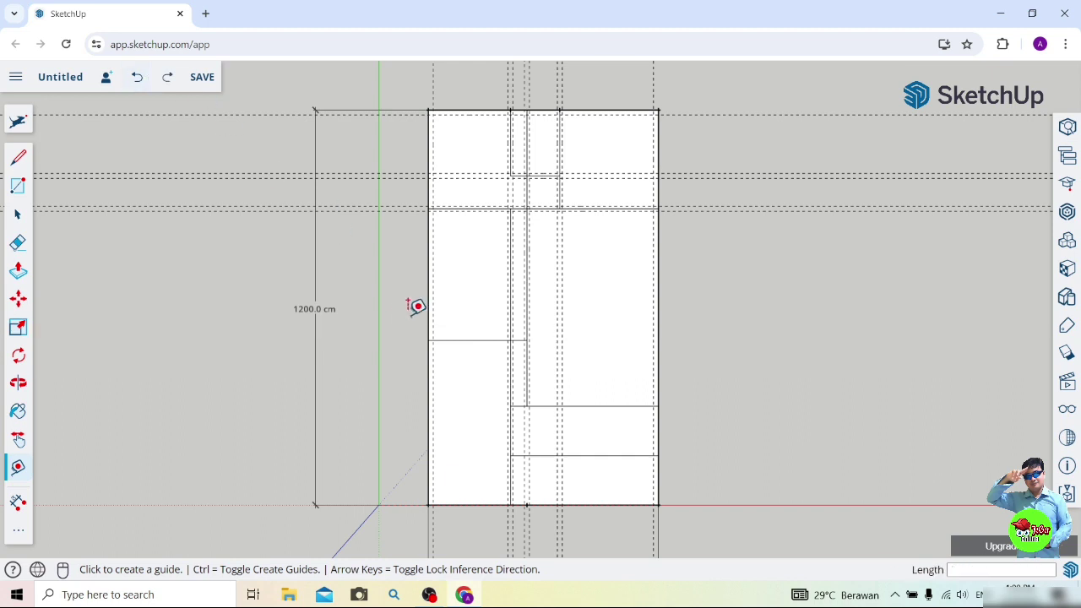
pyautogui.click(469, 340)
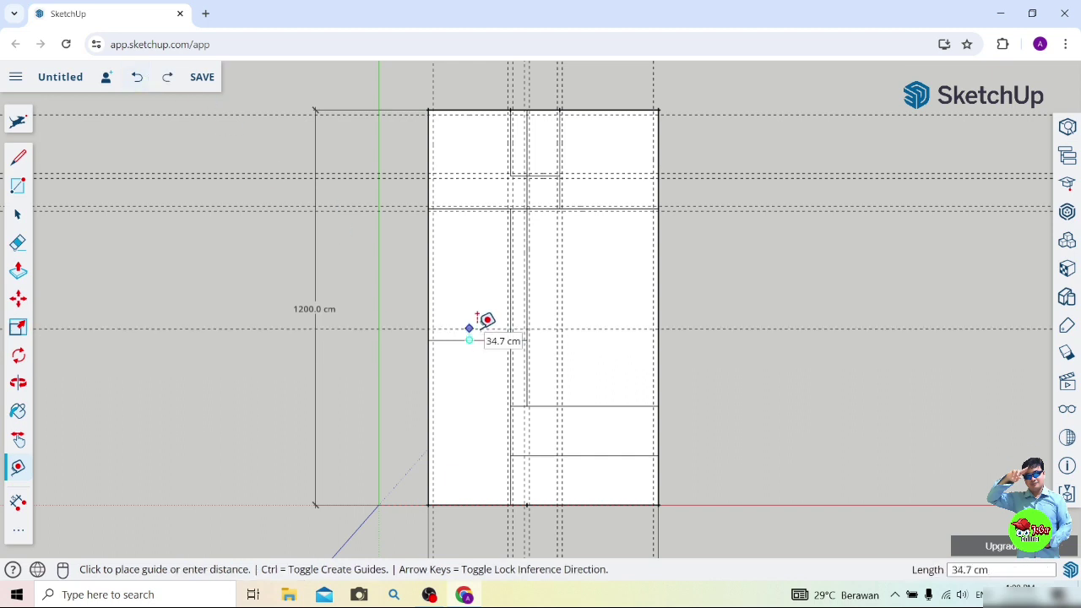
pyautogui.click(478, 317)
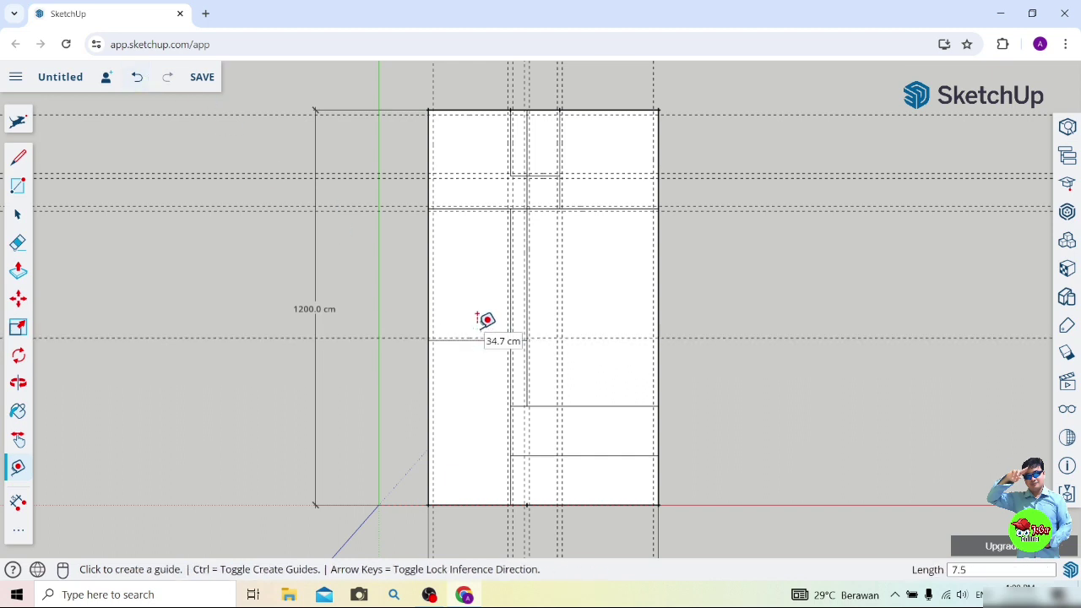
pyautogui.click(471, 339)
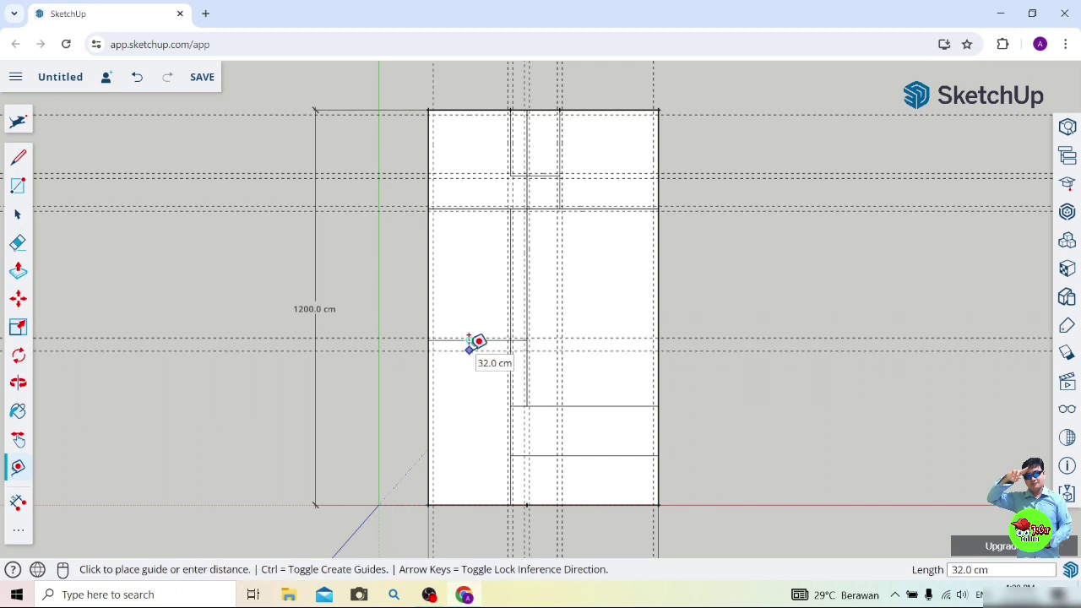
pyautogui.write('7.5')
pyautogui.click(471, 341)
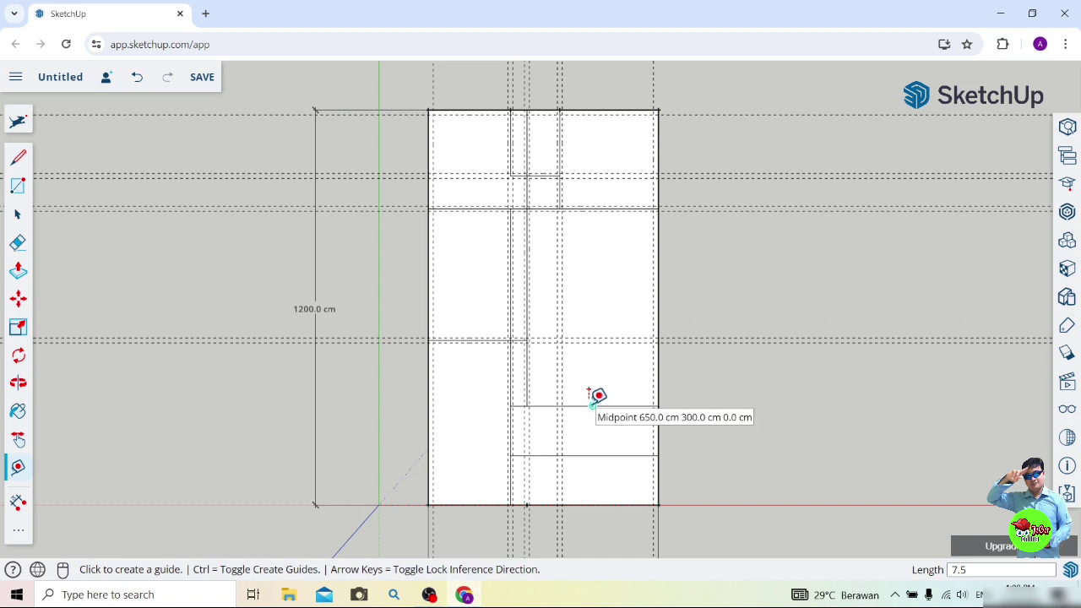
# - Add guides 7.5 cm either side of the lower horizontal room division
pyautogui.click(592, 406)
pyautogui.write('7')
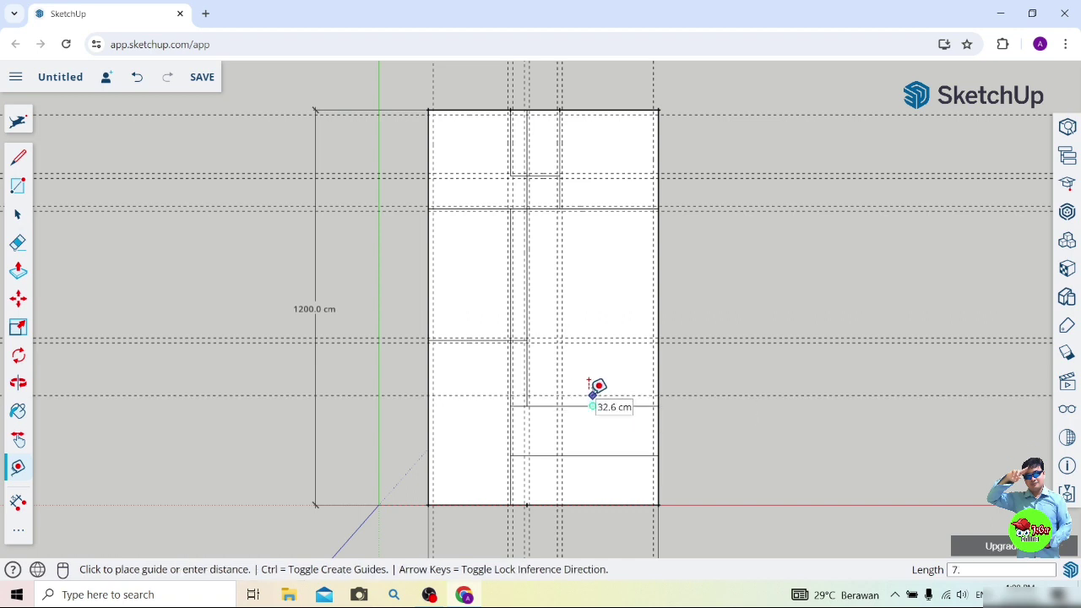
pyautogui.write('5')
pyautogui.press('Return')
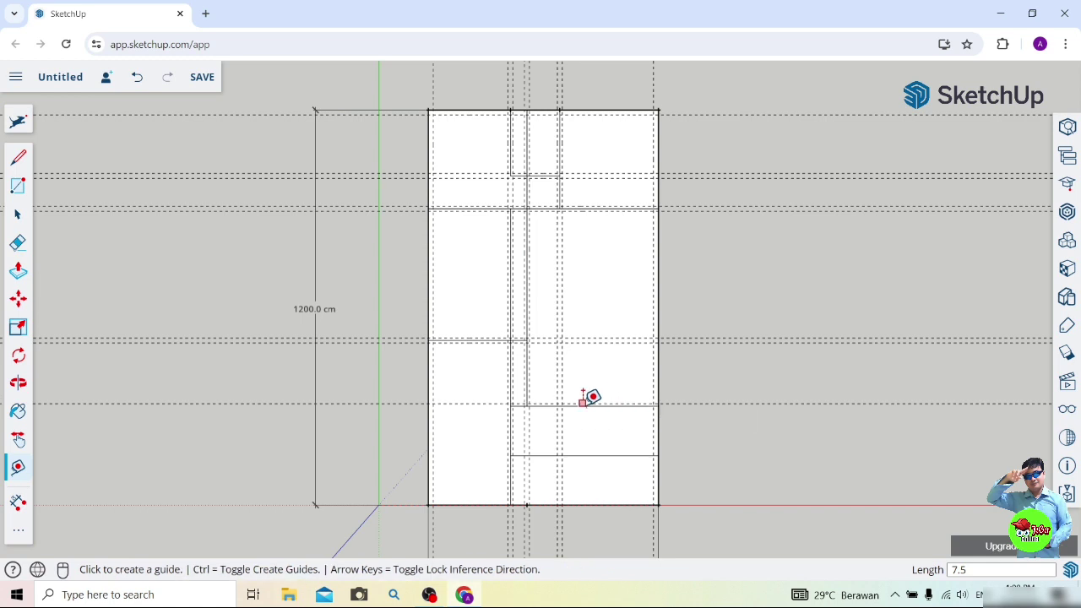
pyautogui.click(592, 405)
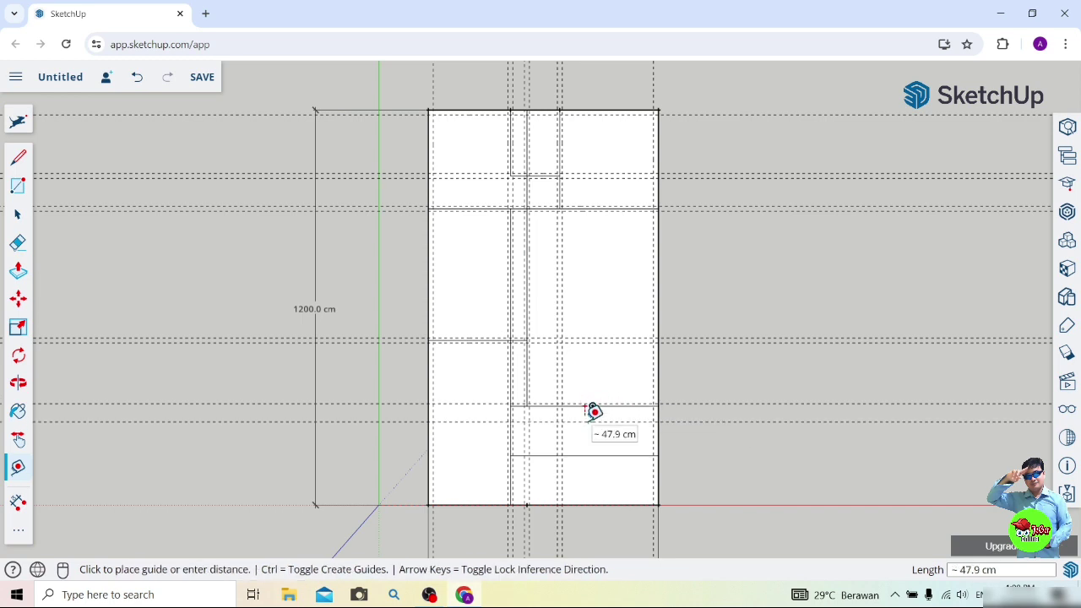
pyautogui.click(594, 411)
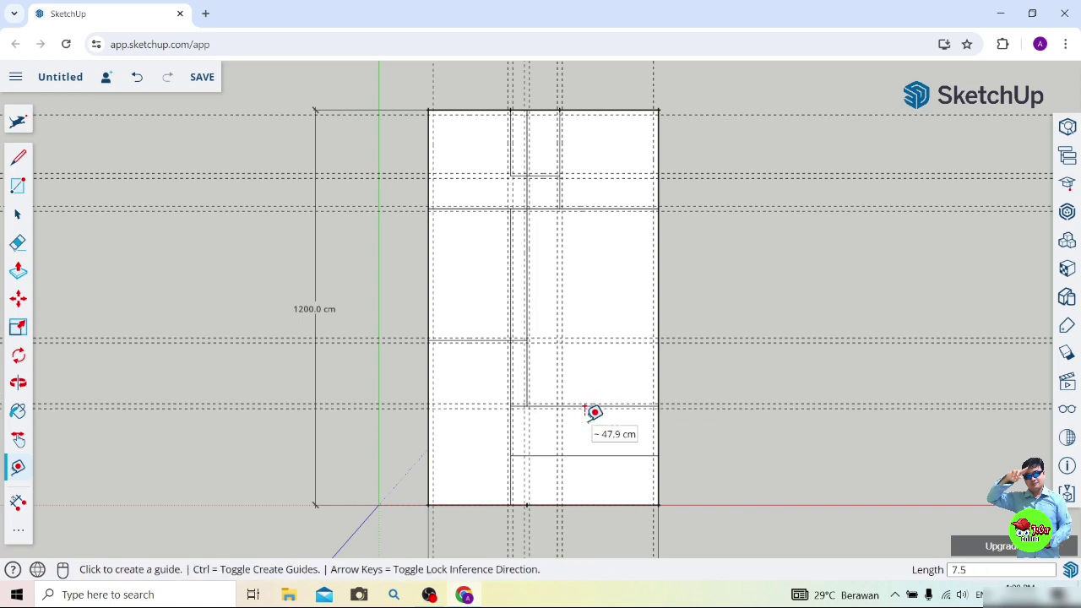
pyautogui.scroll(1, 608, 278)
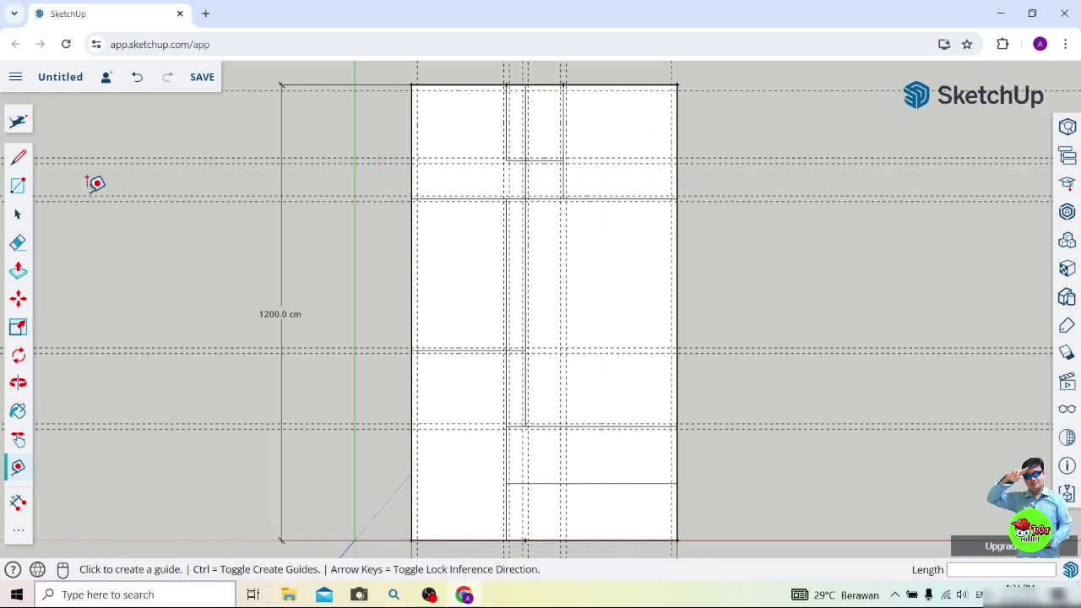
# - Draw 15 cm wall rectangles down the left edge, across the top, and down the right side
pyautogui.click(18, 186)
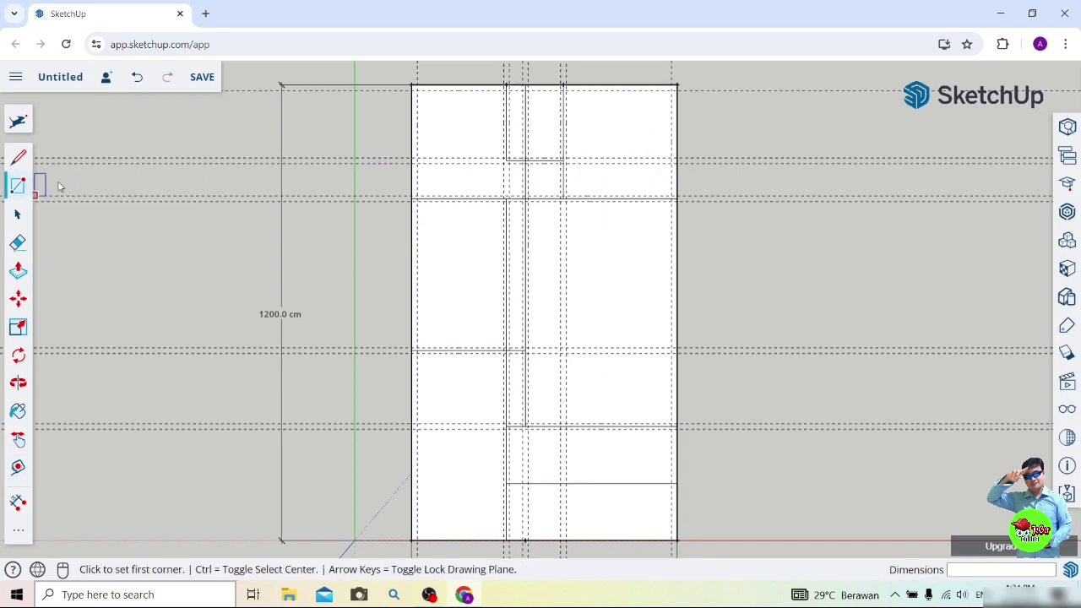
pyautogui.click(411, 86)
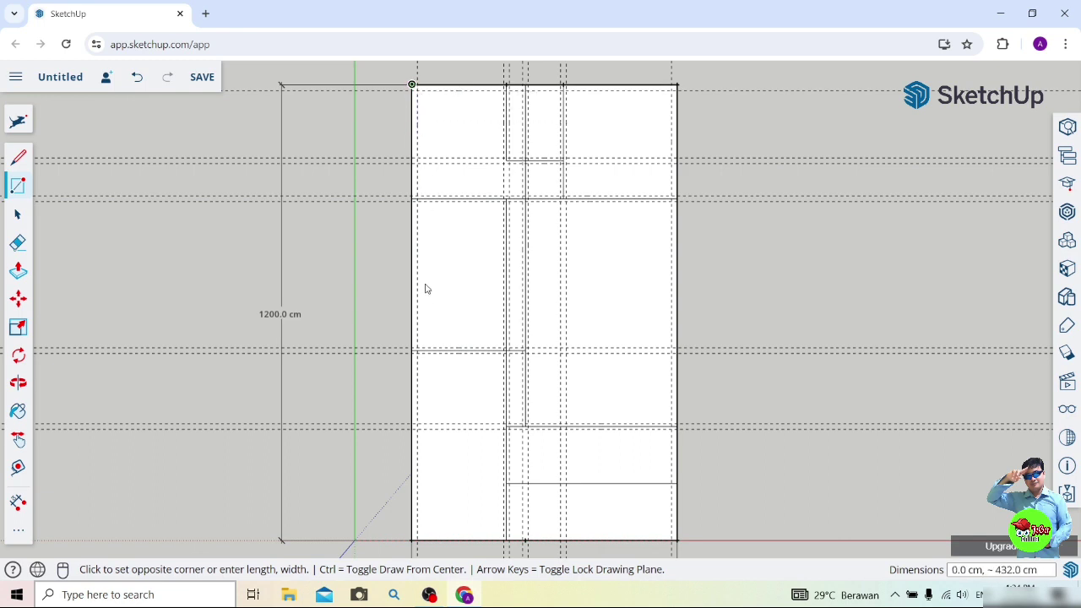
pyautogui.click(419, 355)
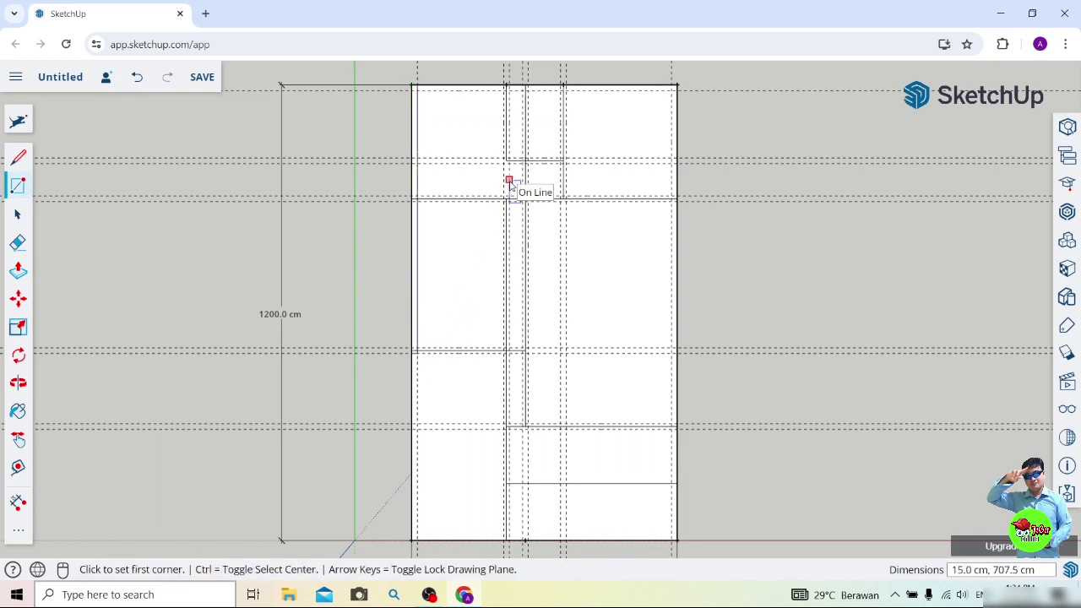
pyautogui.click(412, 85)
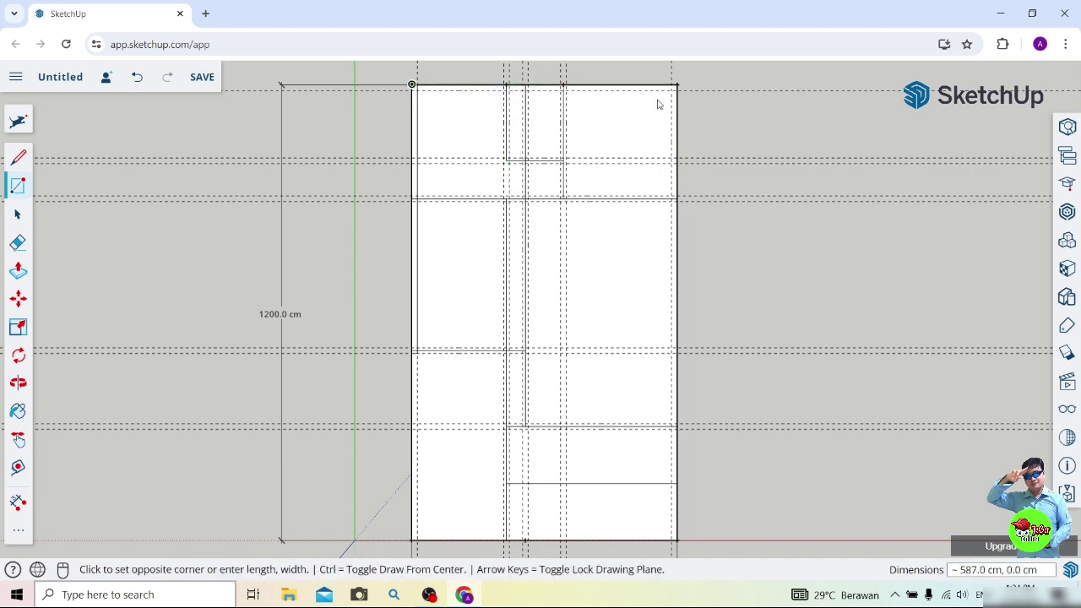
pyautogui.click(678, 88)
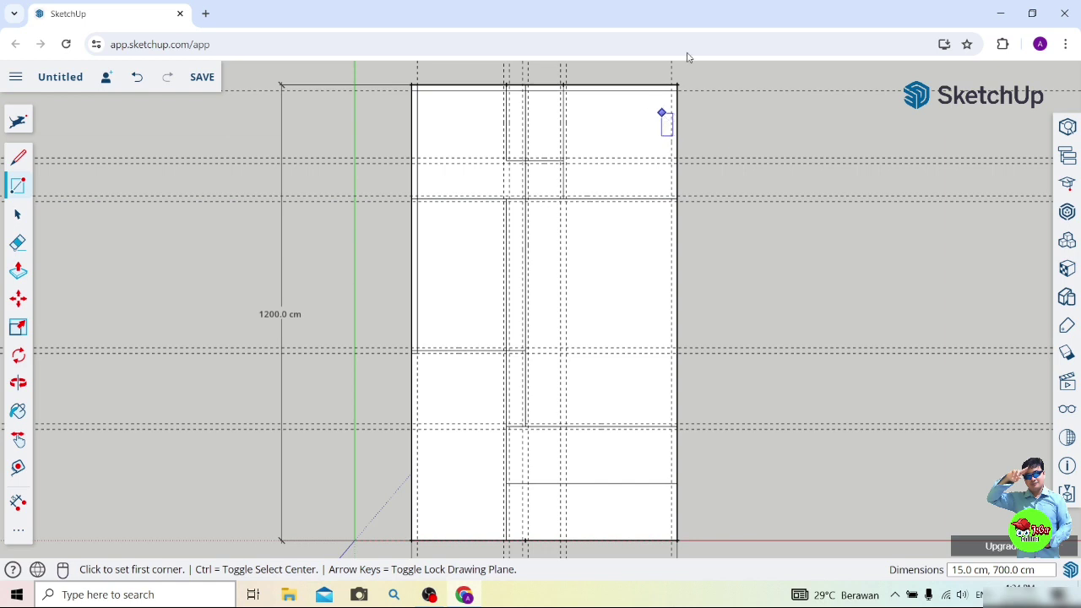
pyautogui.click(677, 85)
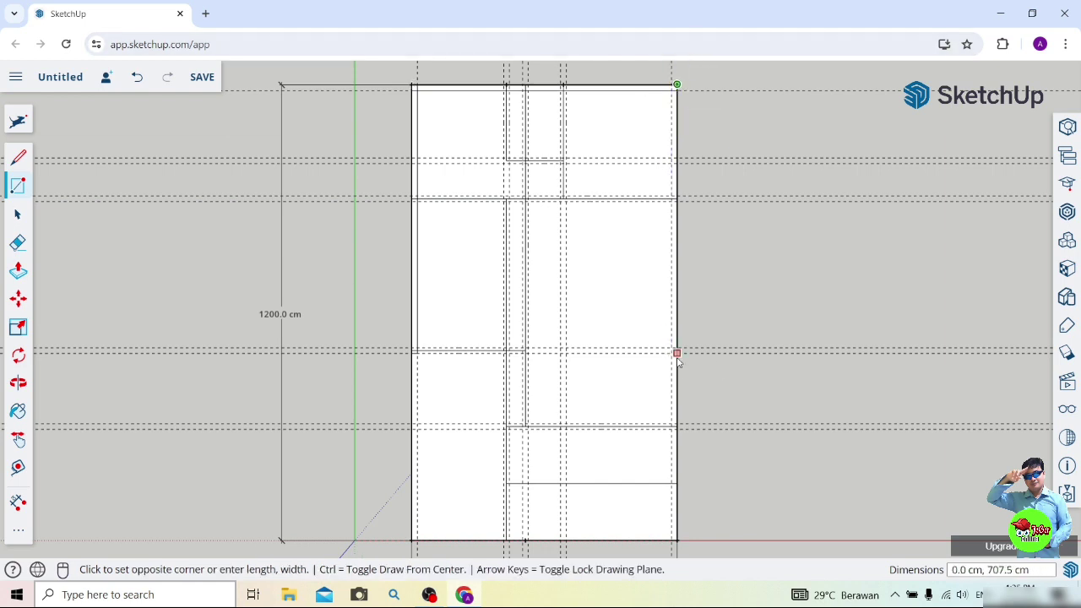
pyautogui.click(671, 433)
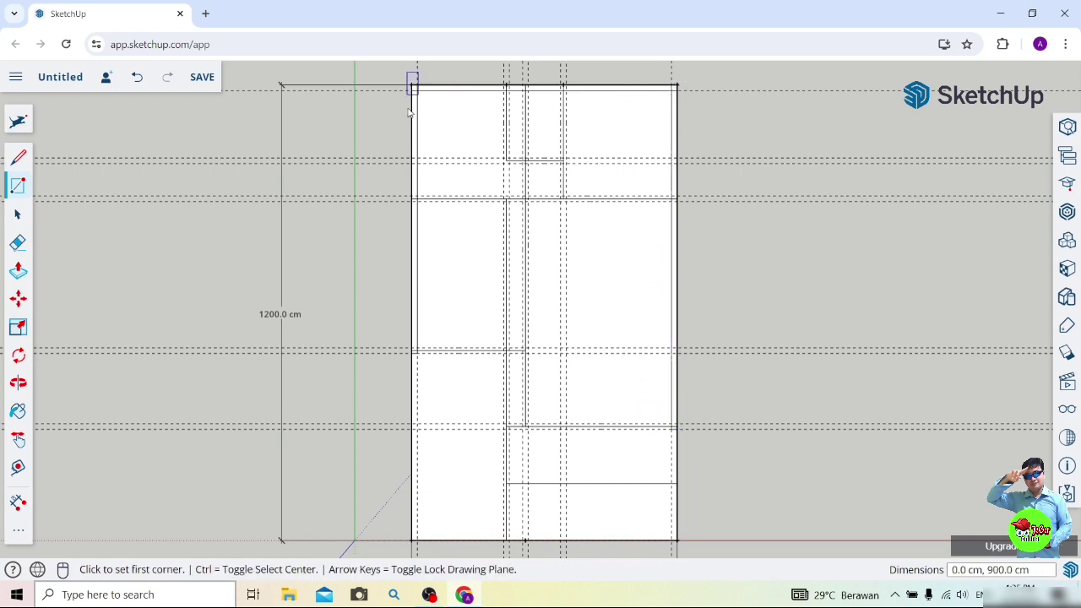
# - Draw three thin vertical interior walls from the top edge and a horizontal wall across them
pyautogui.scroll(2, 507, 104)
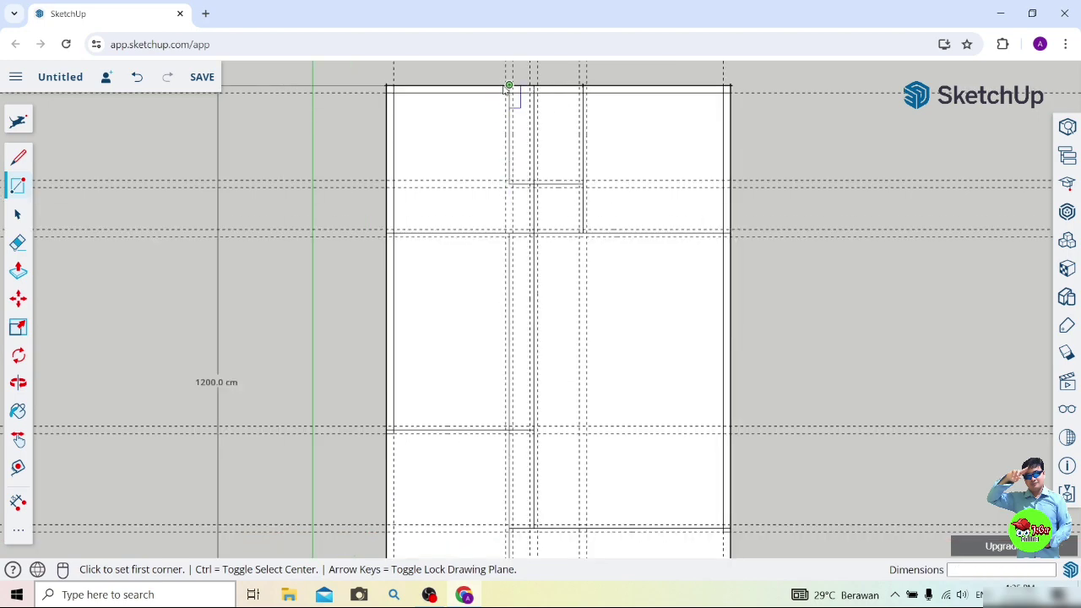
pyautogui.scroll(2, 508, 88)
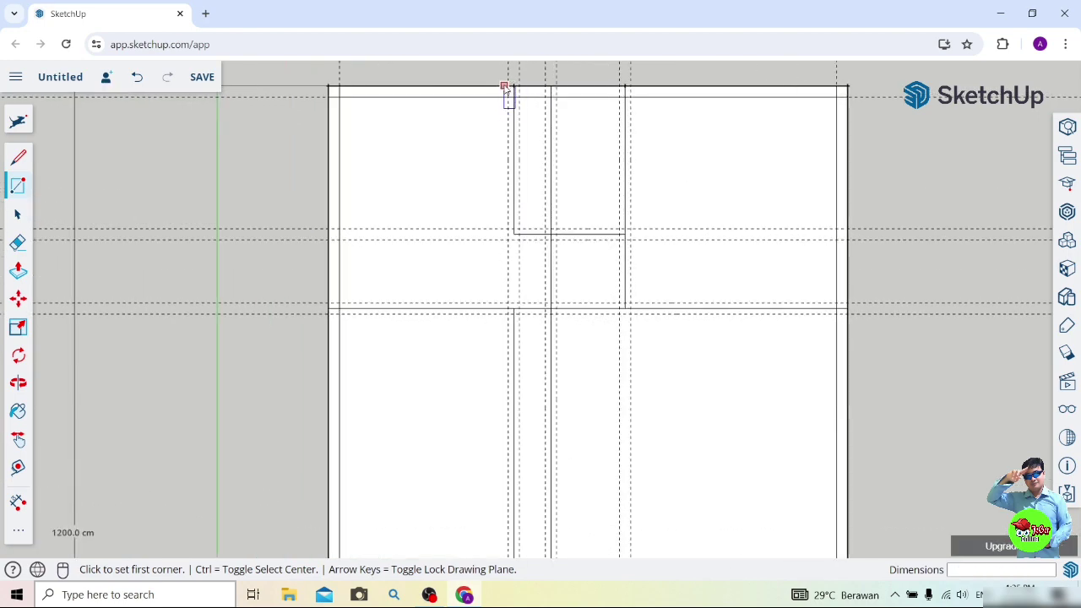
pyautogui.click(512, 86)
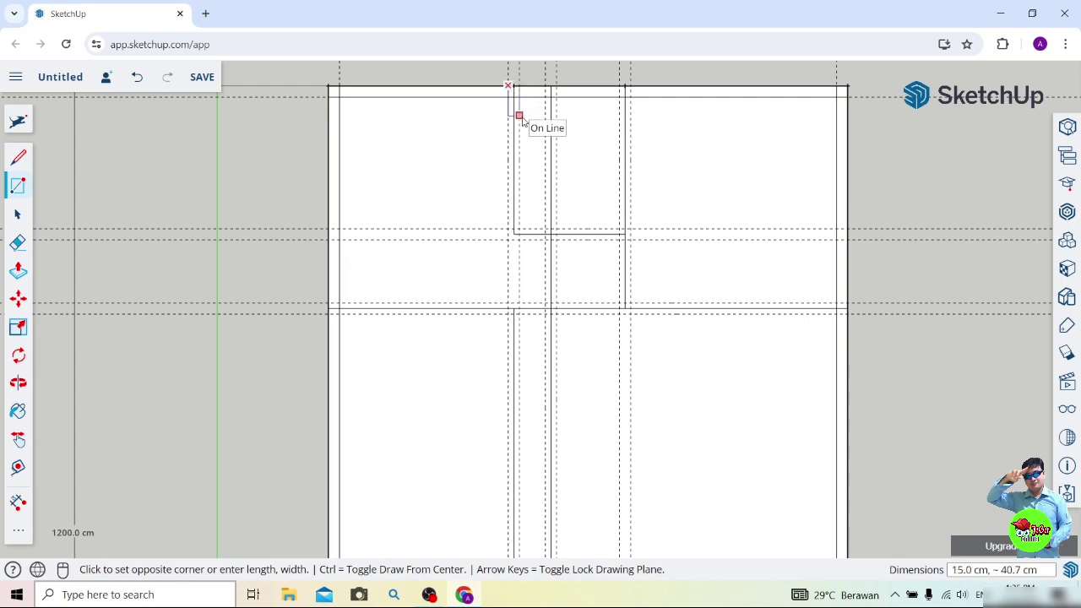
pyautogui.click(521, 241)
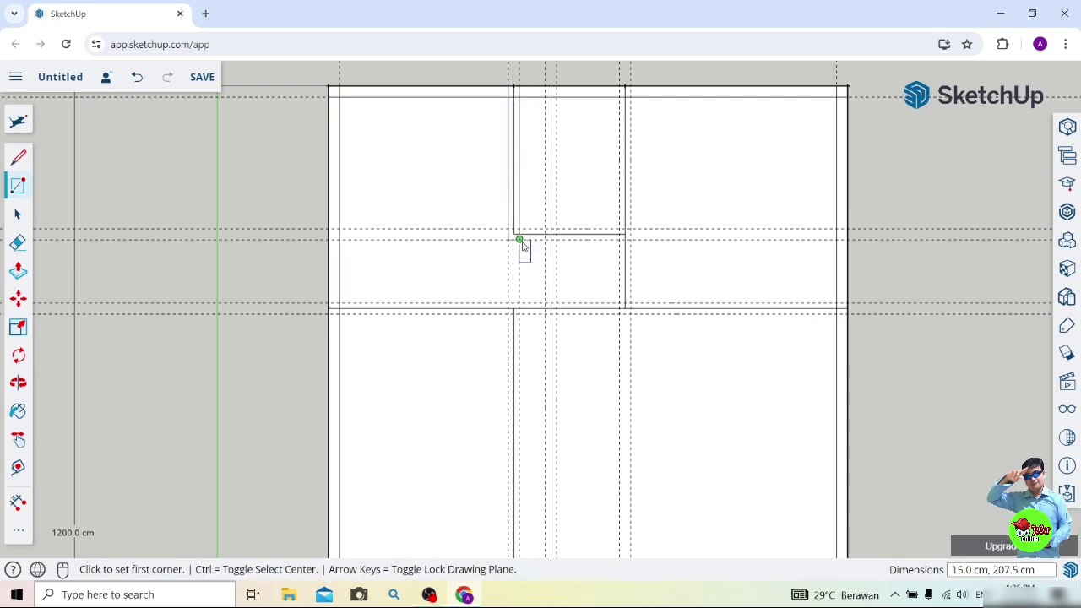
pyautogui.scroll(2, 550, 86)
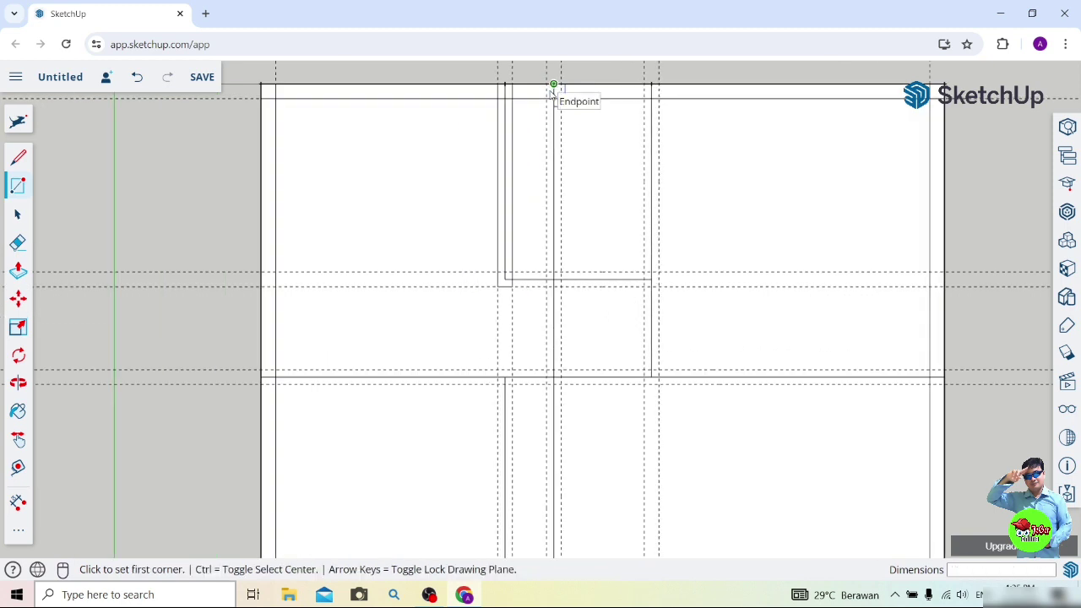
pyautogui.click(553, 84)
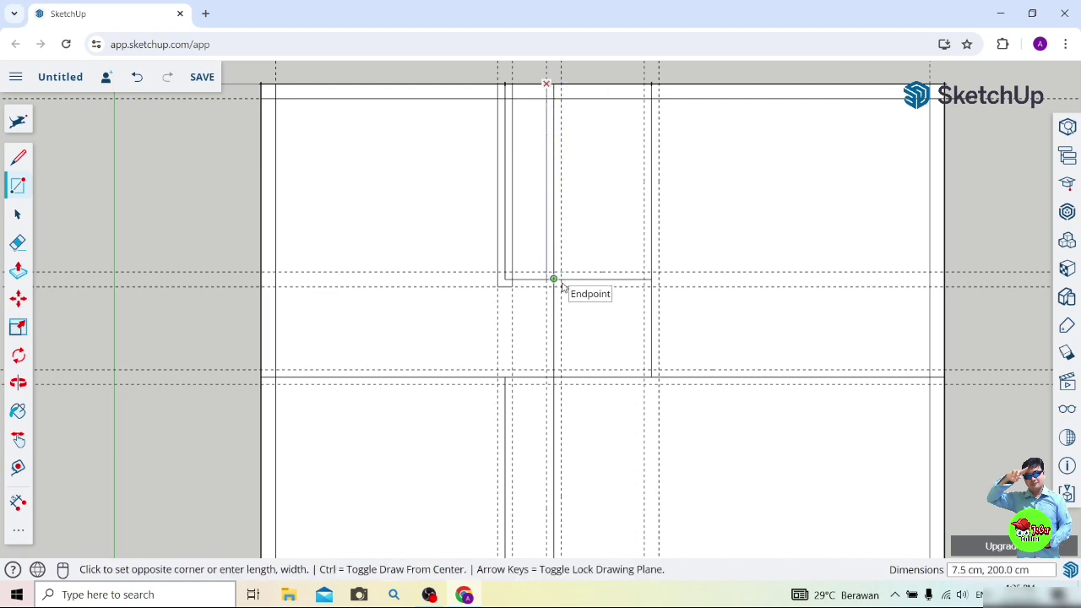
pyautogui.click(560, 286)
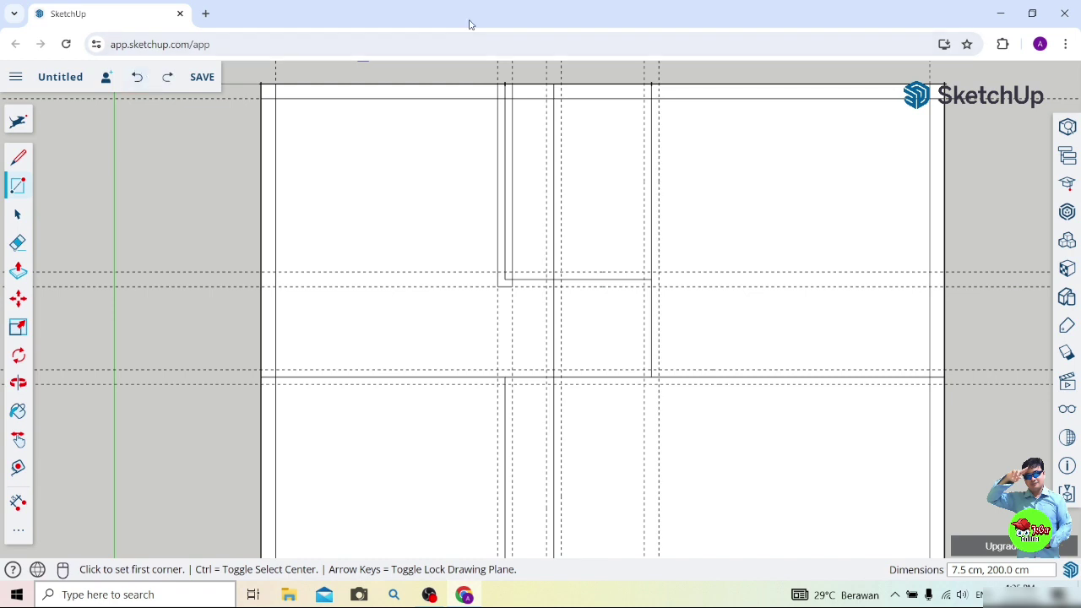
pyautogui.click(644, 84)
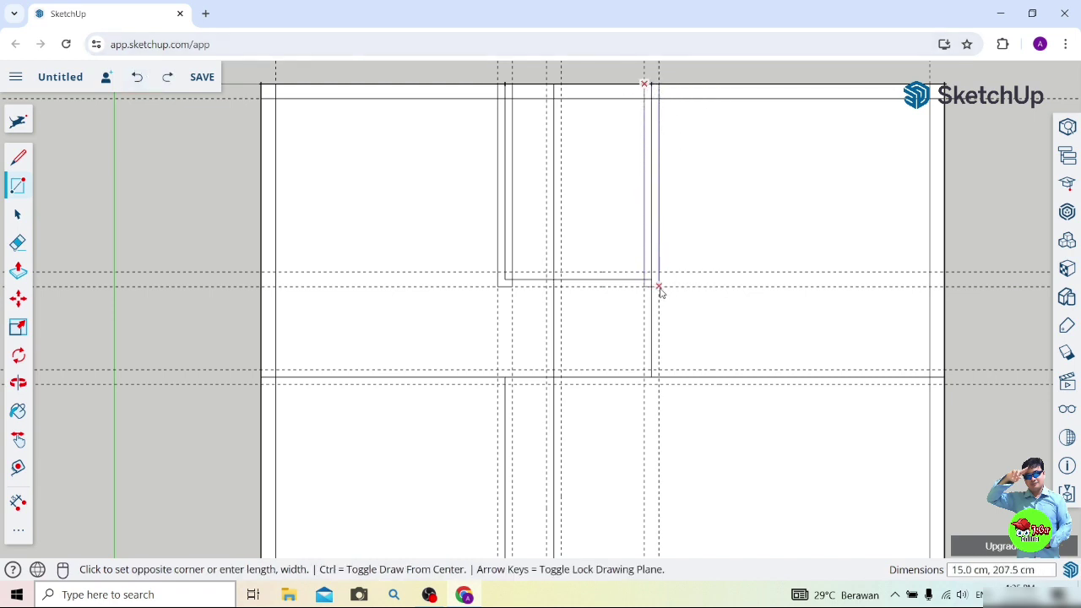
pyautogui.click(658, 286)
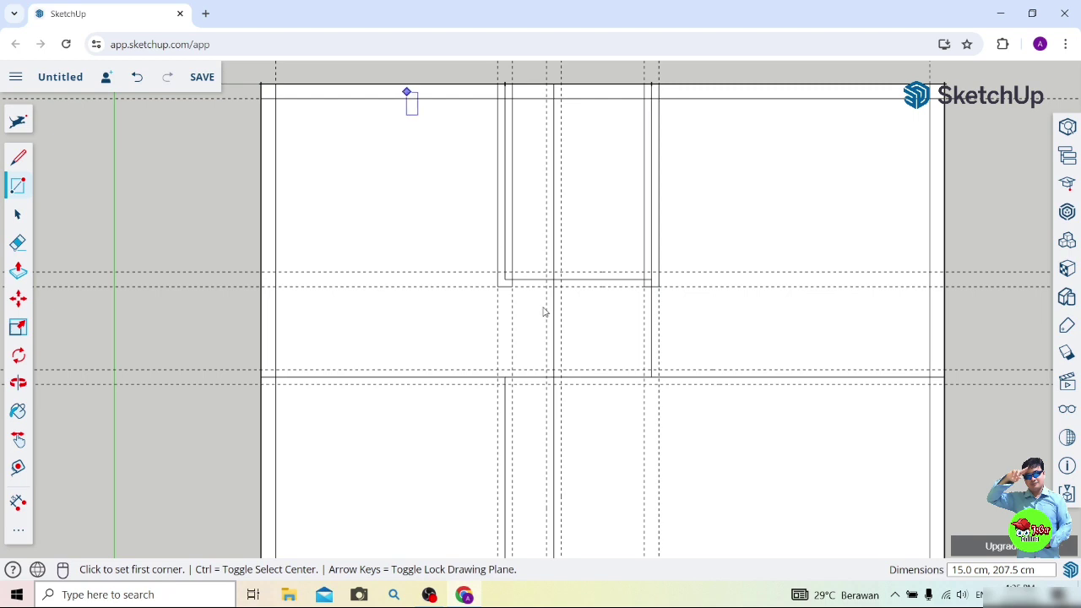
pyautogui.click(498, 285)
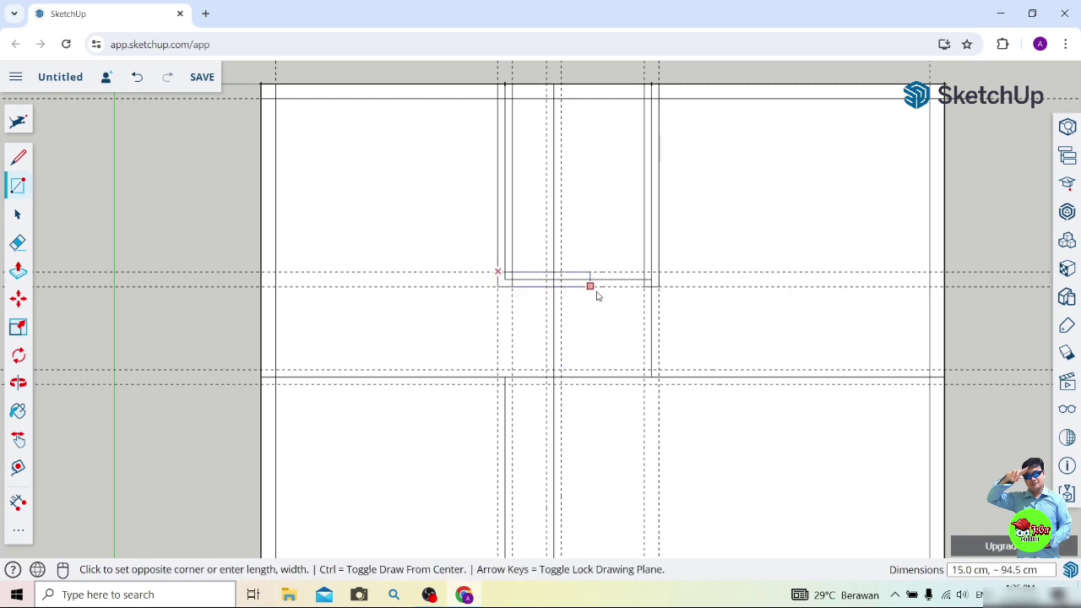
pyautogui.click(651, 286)
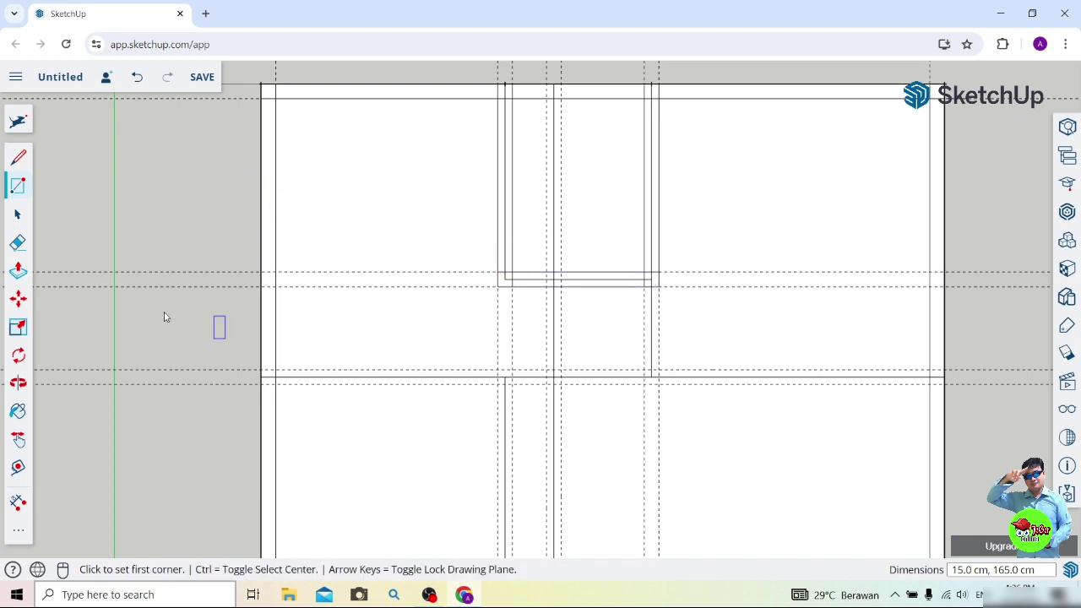
# - Draw a thin horizontal wall from the plan's left edge to the corridor
pyautogui.click(18, 440)
pyautogui.moveTo(269, 319); pyautogui.dragTo(276, 183)
pyautogui.scroll(-3, 270, 205)
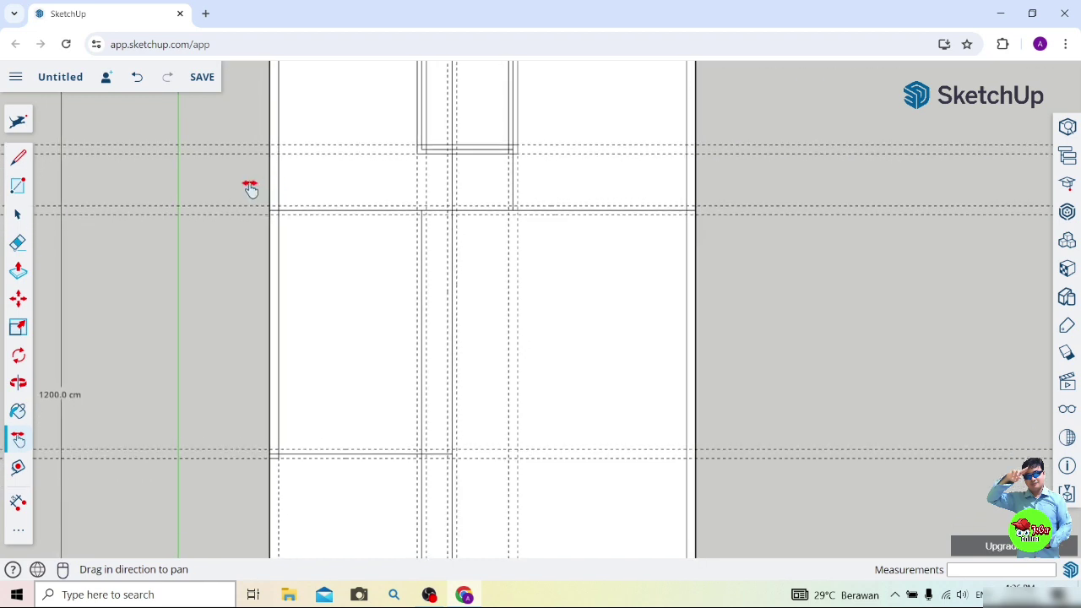
pyautogui.click(18, 184)
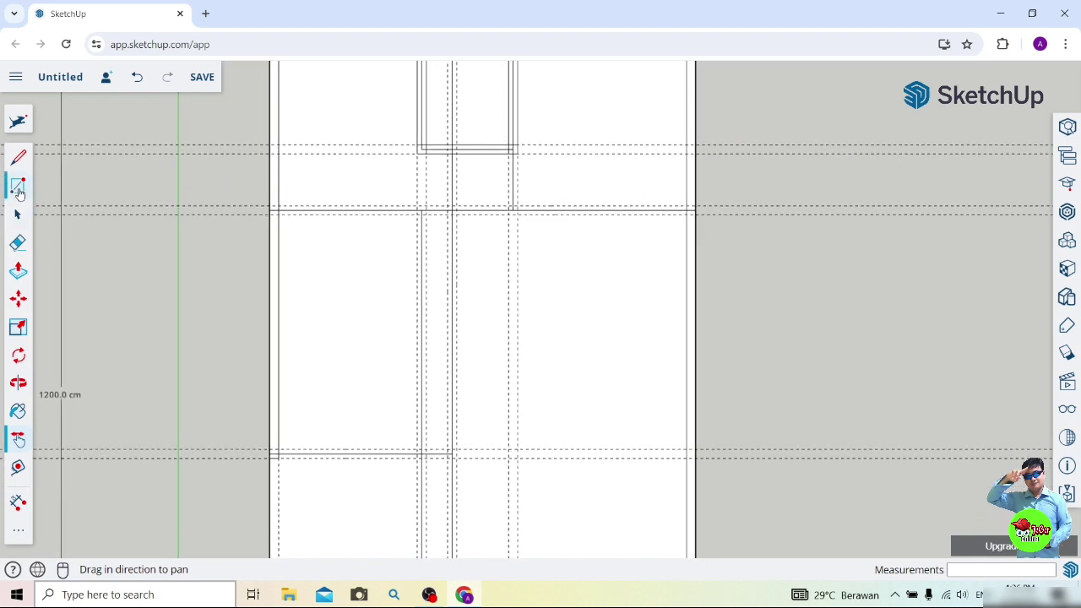
pyautogui.scroll(2, 269, 205)
pyautogui.click(269, 205)
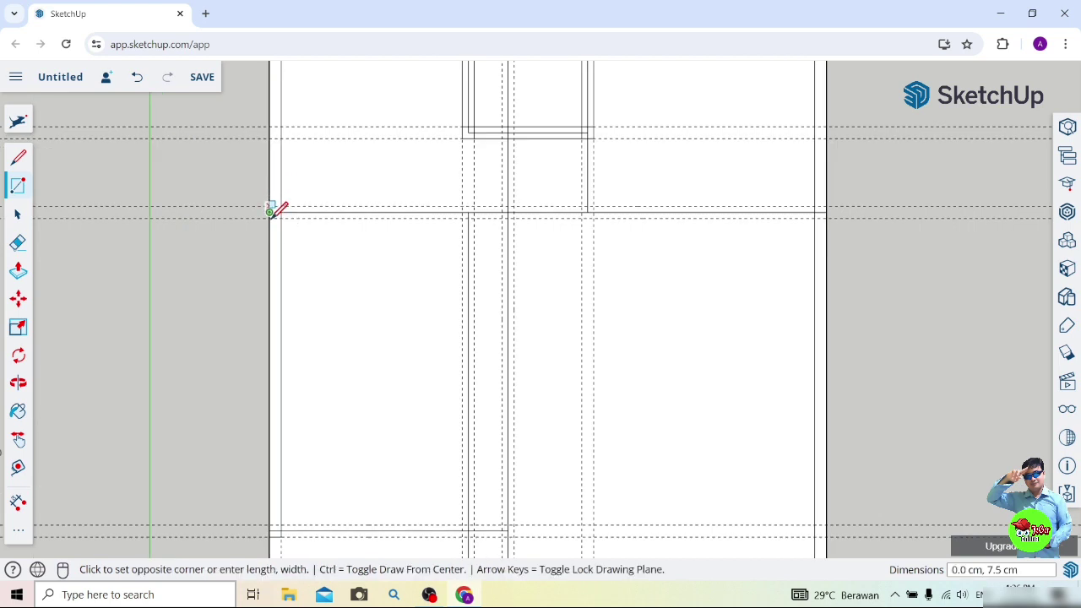
pyautogui.click(470, 217)
# - Draw the 15 × 415 cm vertical wall beside the corridor and view the whole plan
pyautogui.scroll(-1, 470, 217)
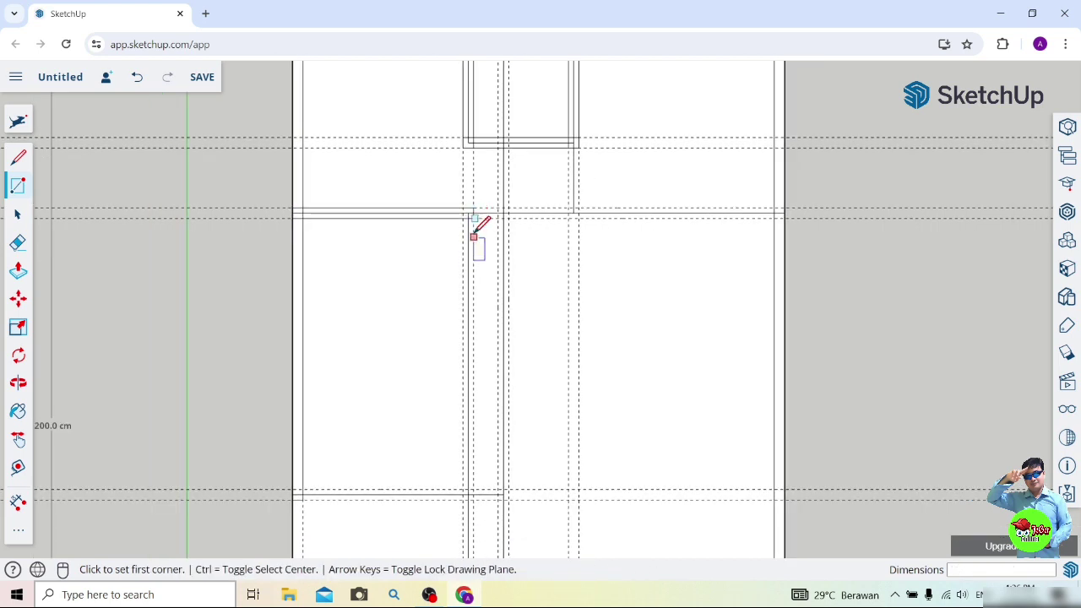
pyautogui.scroll(1, 465, 204)
pyautogui.click(463, 207)
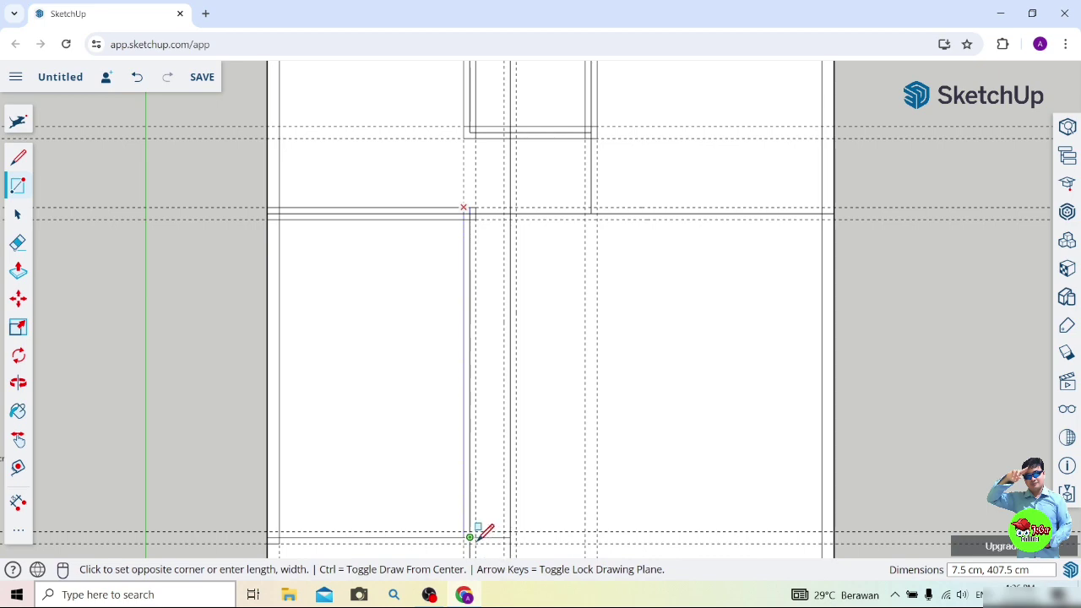
pyautogui.click(475, 537)
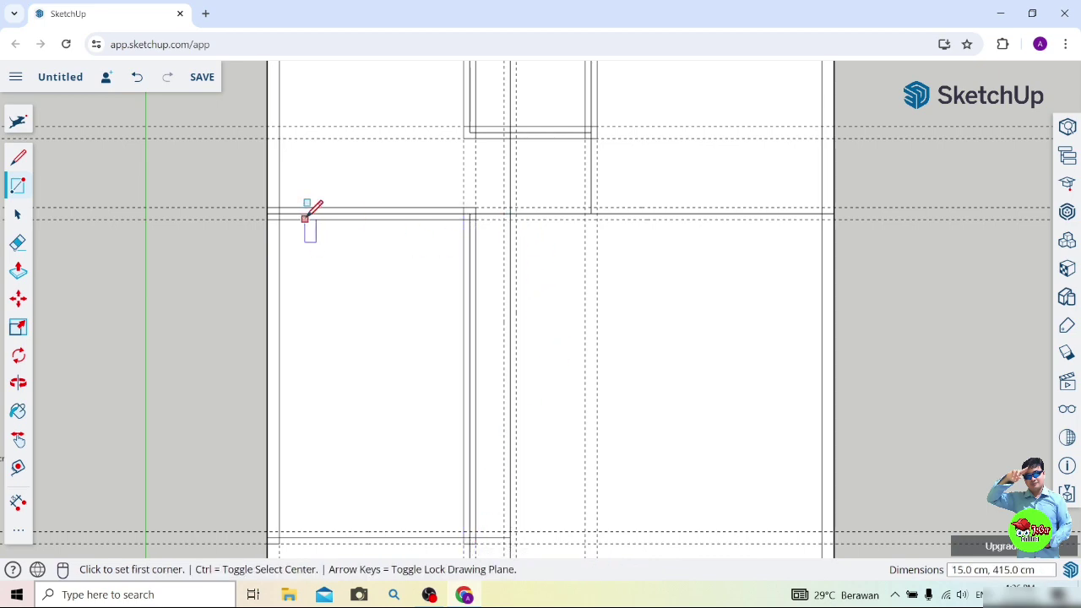
pyautogui.scroll(-1, 273, 239)
pyautogui.scroll(-2, 254, 224)
pyautogui.keyDown('shift'); pyautogui.moveTo(247, 456); pyautogui.dragTo(705, 211, button='middle'); pyautogui.keyUp('shift')
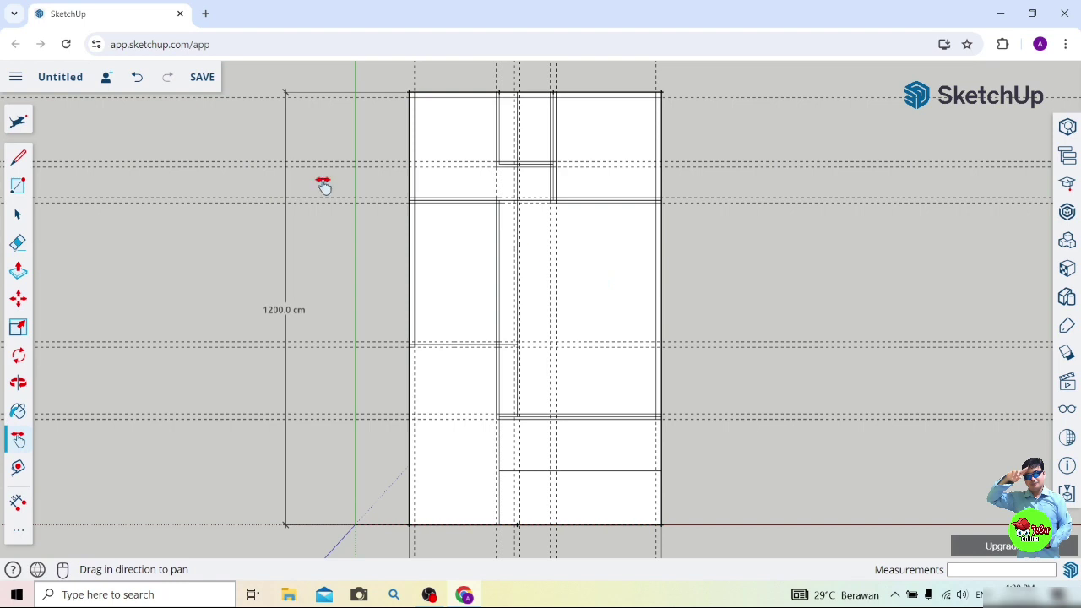
# - Draw a thin horizontal wall rectangle from the left outer wall to the corridor wall, then recentre the plan
pyautogui.click(18, 185)
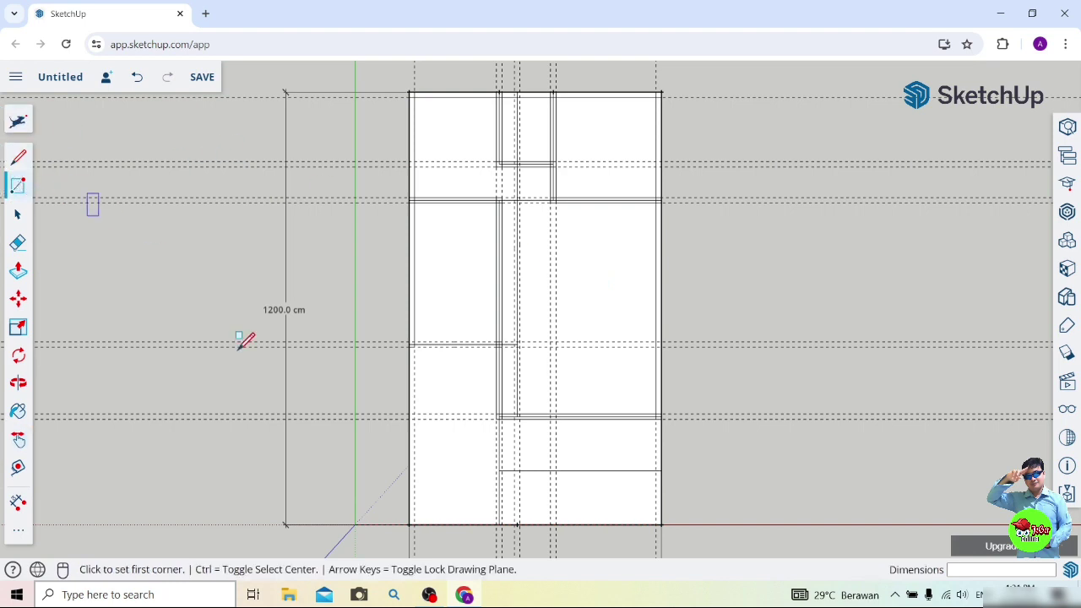
pyautogui.scroll(1, 431, 289)
pyautogui.scroll(1, 426, 290)
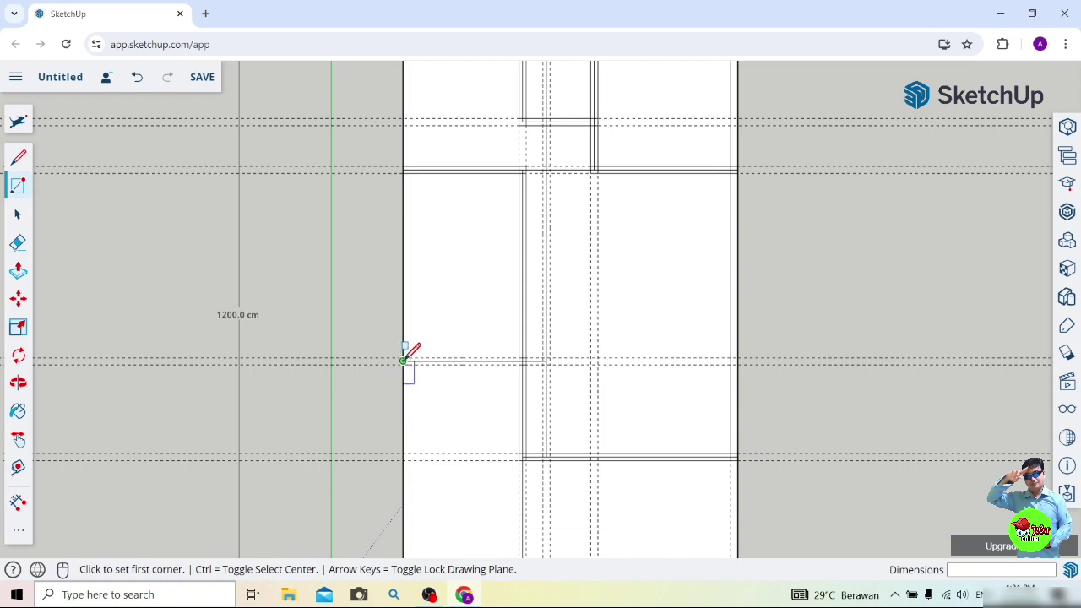
pyautogui.scroll(1, 403, 361)
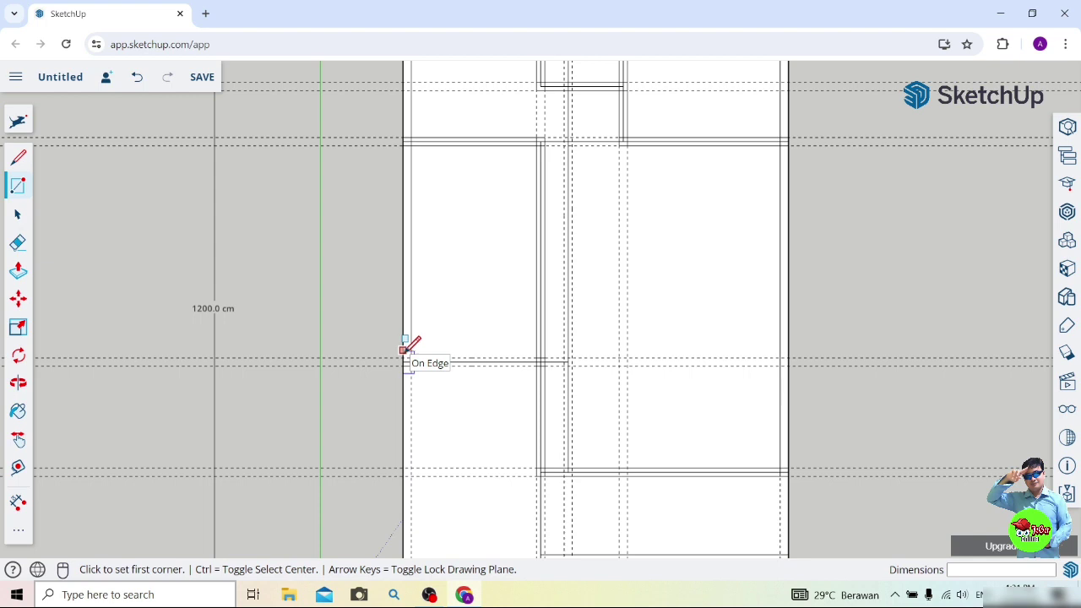
pyautogui.scroll(1, 404, 348)
pyautogui.scroll(1, 405, 350)
pyautogui.click(404, 365)
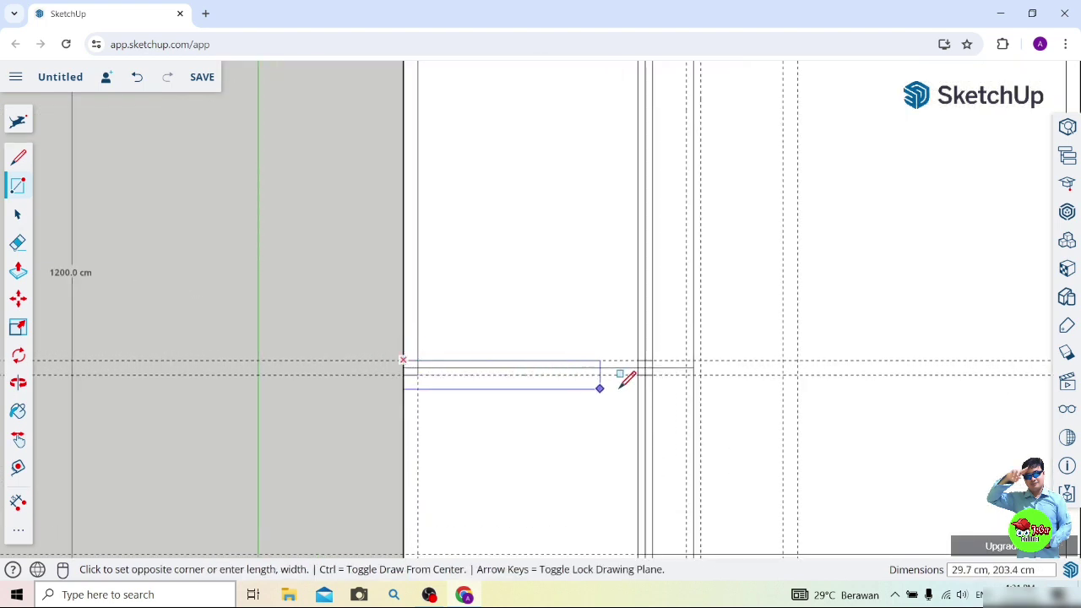
pyautogui.click(652, 373)
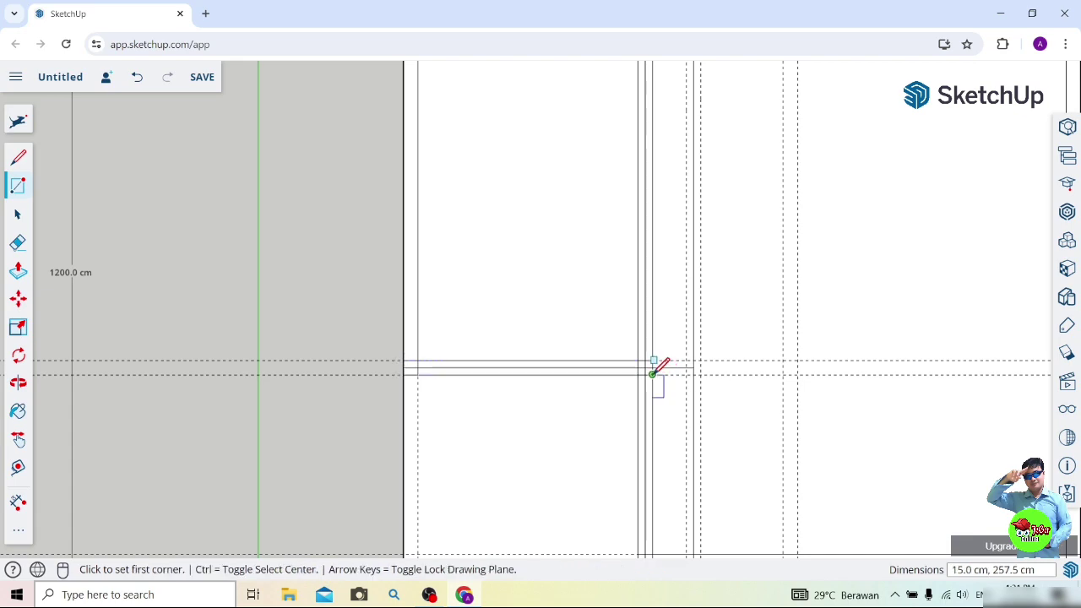
pyautogui.scroll(-1, 655, 359)
pyautogui.scroll(-1, 719, 311)
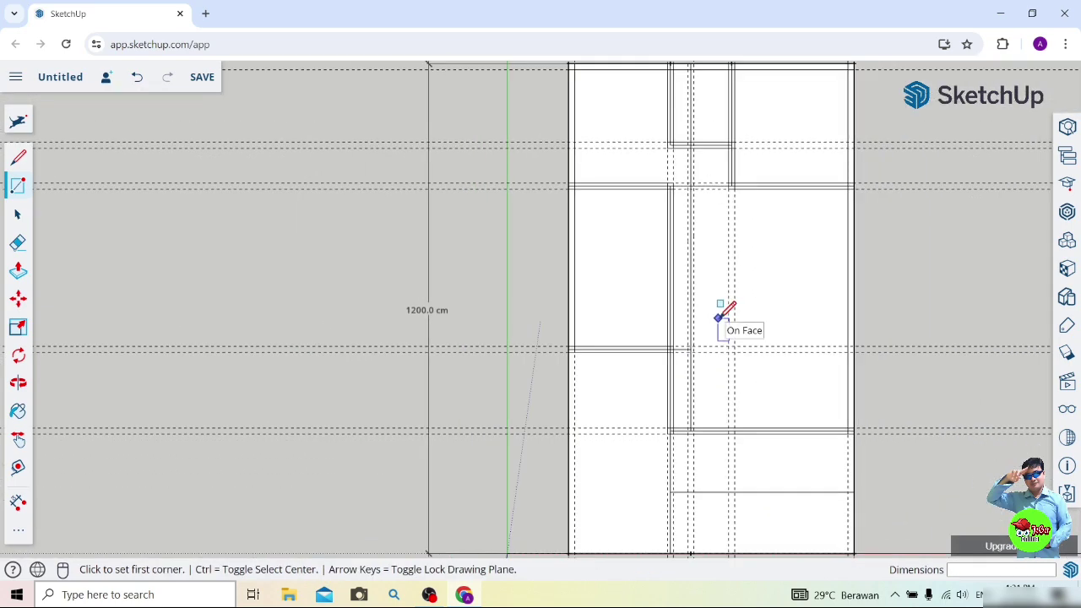
pyautogui.scroll(-1, 718, 316)
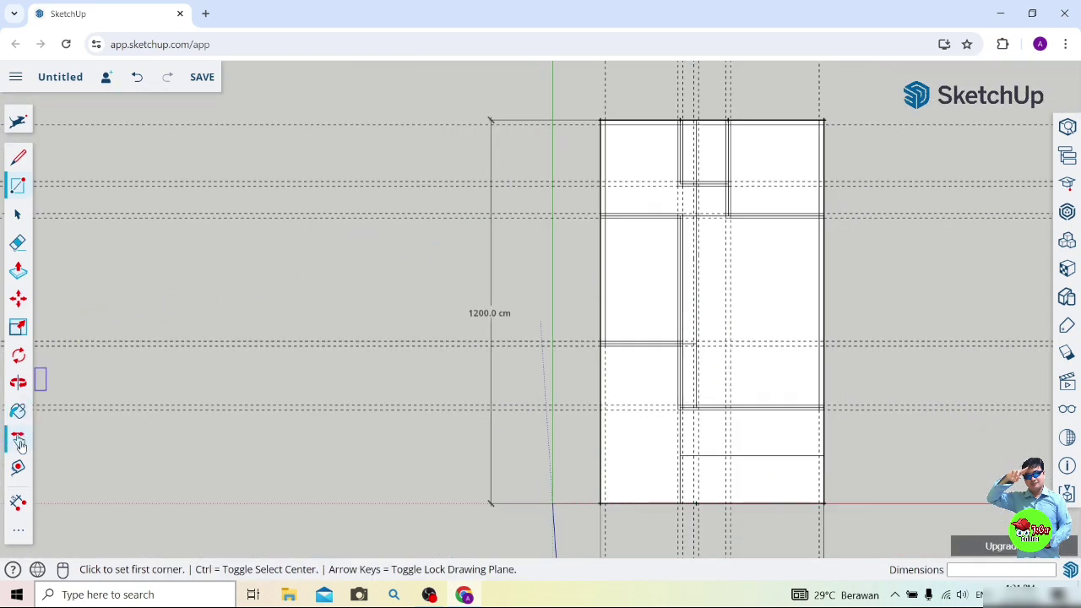
pyautogui.click(19, 439)
pyautogui.moveTo(545, 250)
pyautogui.mouseDown()
pyautogui.moveTo(408, 248)
pyautogui.moveTo(396, 259)
pyautogui.mouseUp()
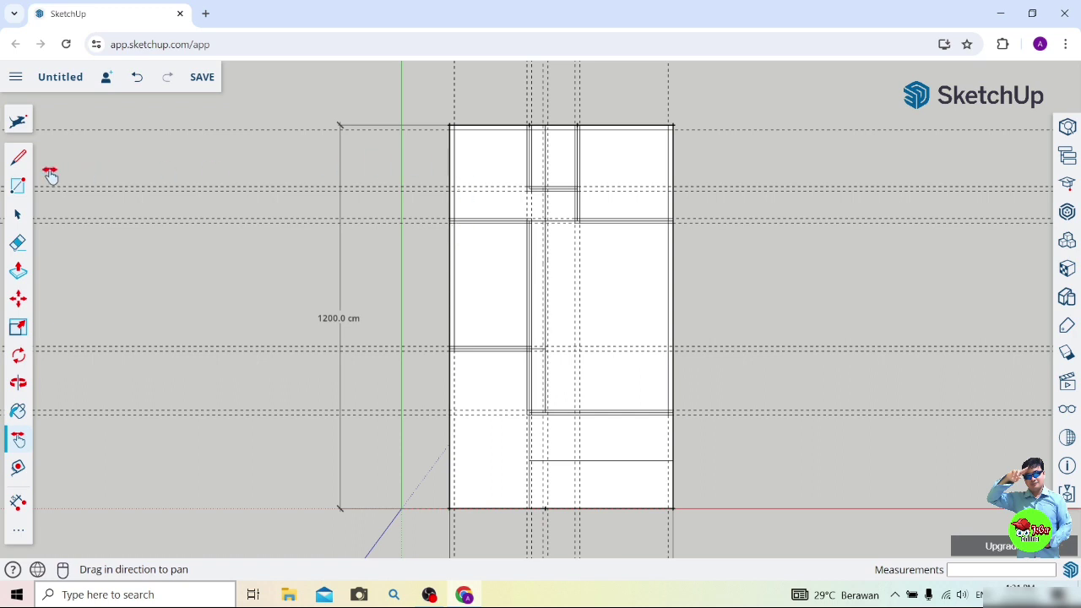
# - Erase the dashed wall-thickness guides with two Eraser sweeps across the plan
pyautogui.click(17, 242)
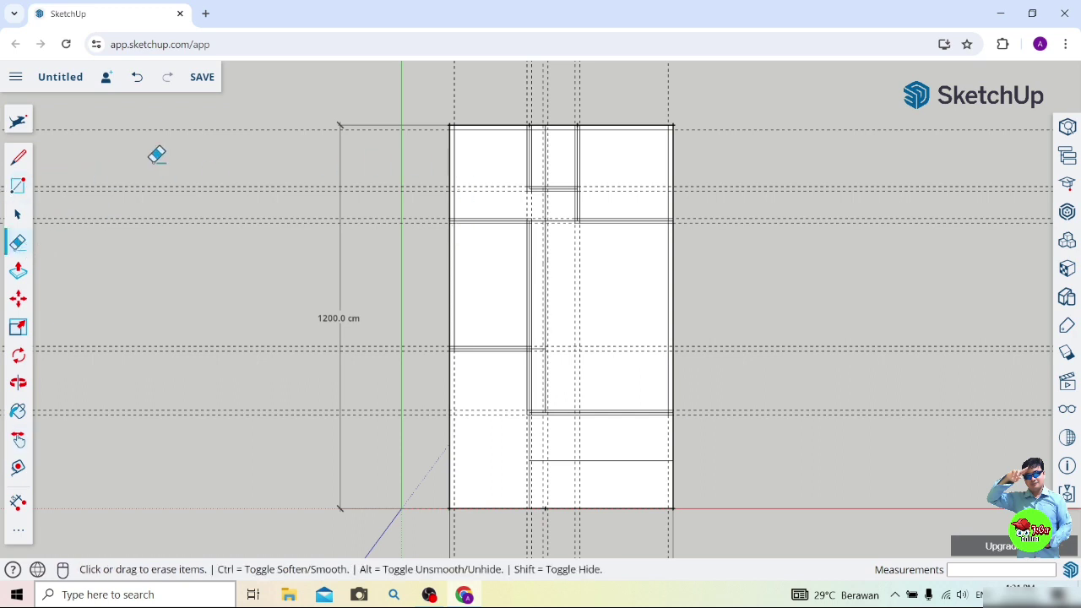
pyautogui.moveTo(193, 120)
pyautogui.mouseDown()
pyautogui.moveTo(196, 417)
pyautogui.moveTo(190, 388)
pyautogui.mouseUp()
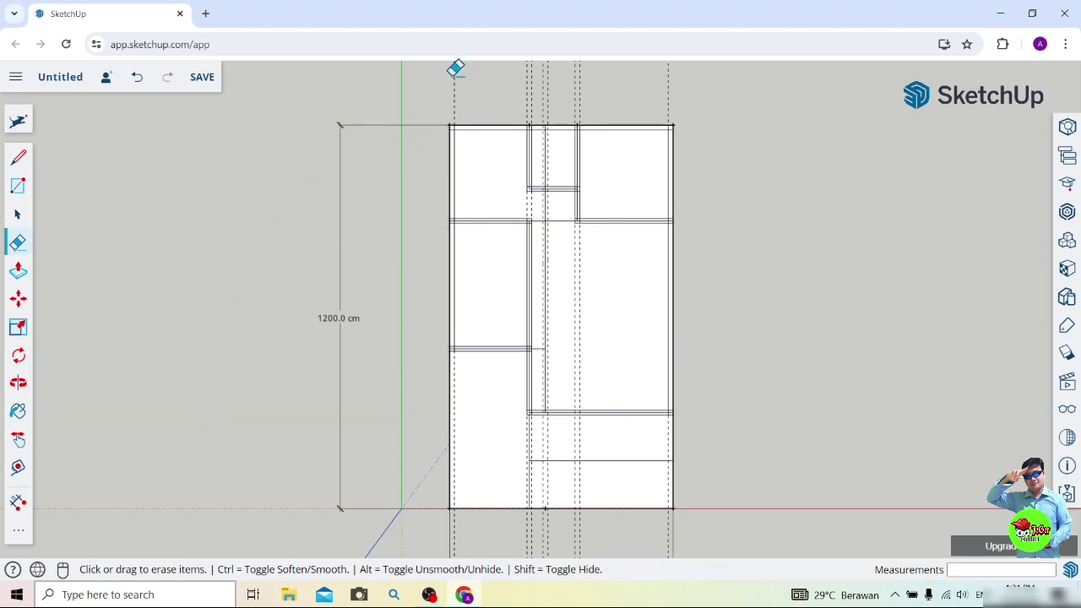
pyautogui.moveTo(455, 69); pyautogui.dragTo(673, 82)
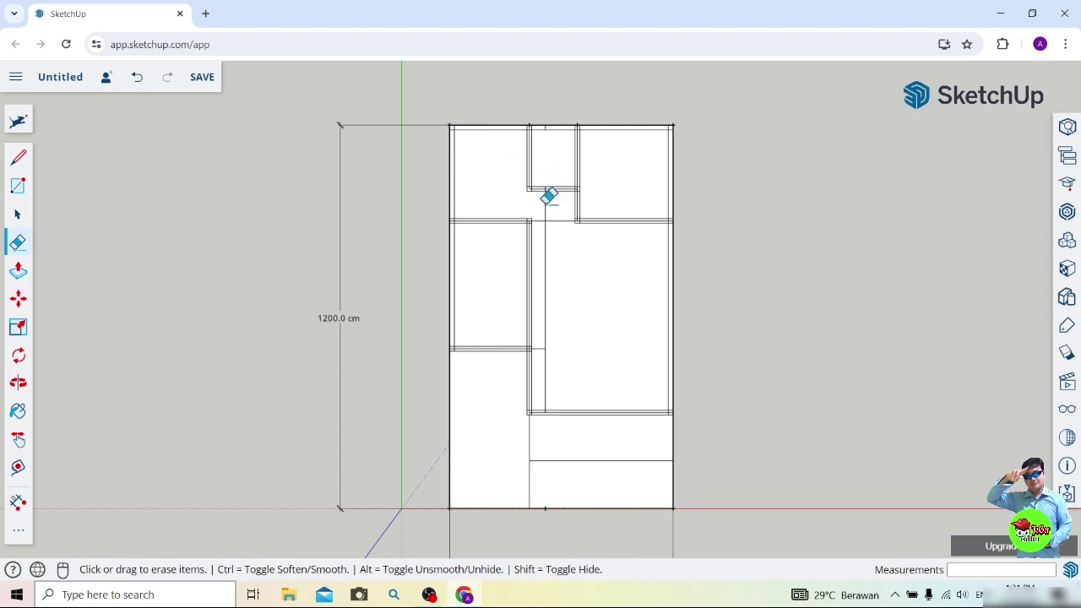
# - Erase the stray vertical lines below the small room and down the corridor
pyautogui.scroll(2, 549, 205)
pyautogui.scroll(1, 548, 205)
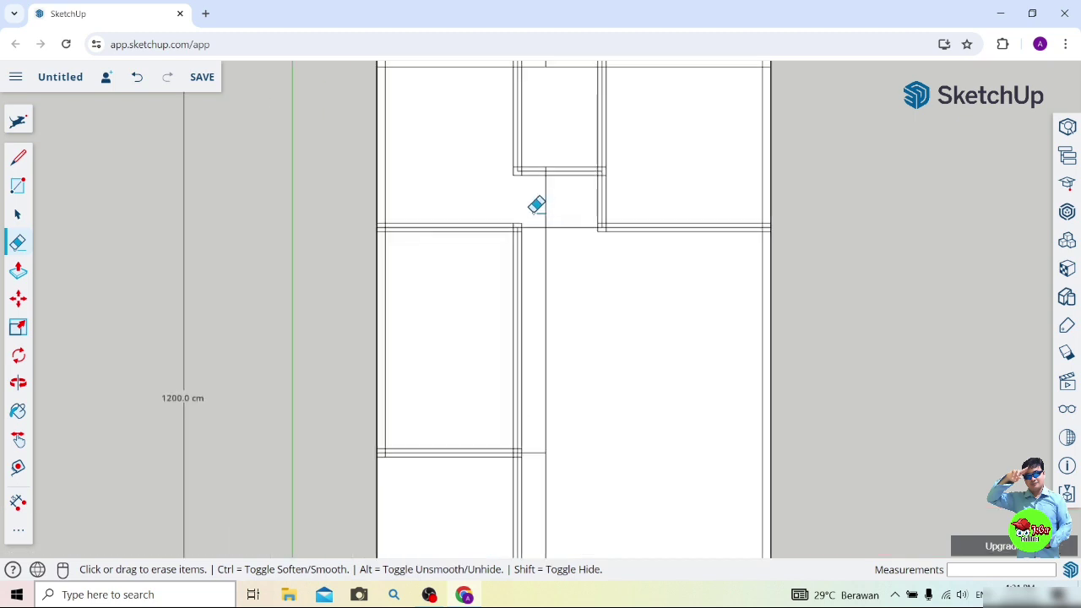
pyautogui.scroll(1, 538, 167)
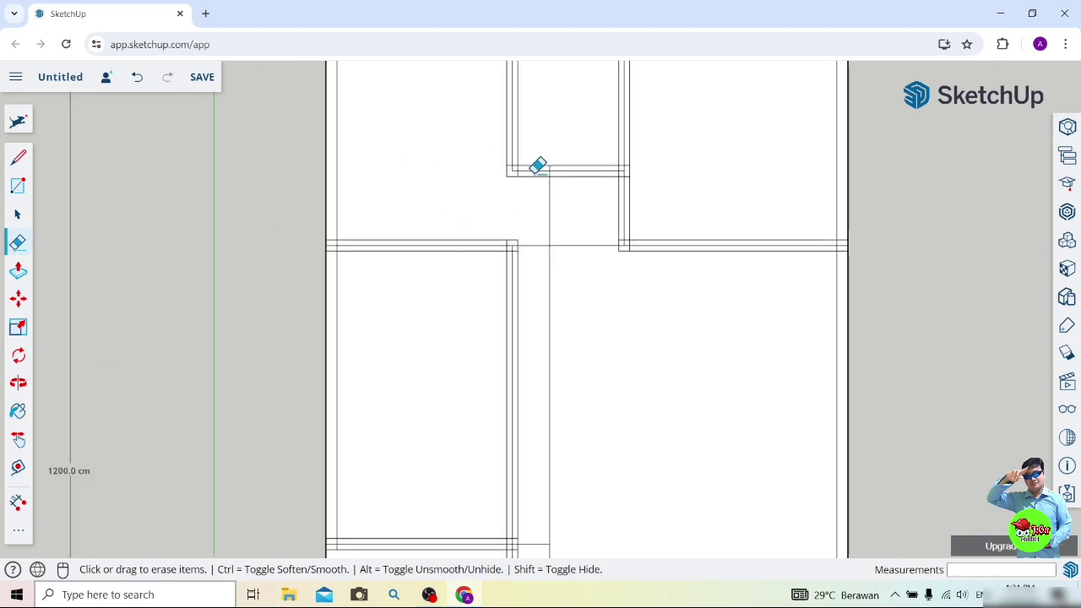
pyautogui.scroll(2, 535, 166)
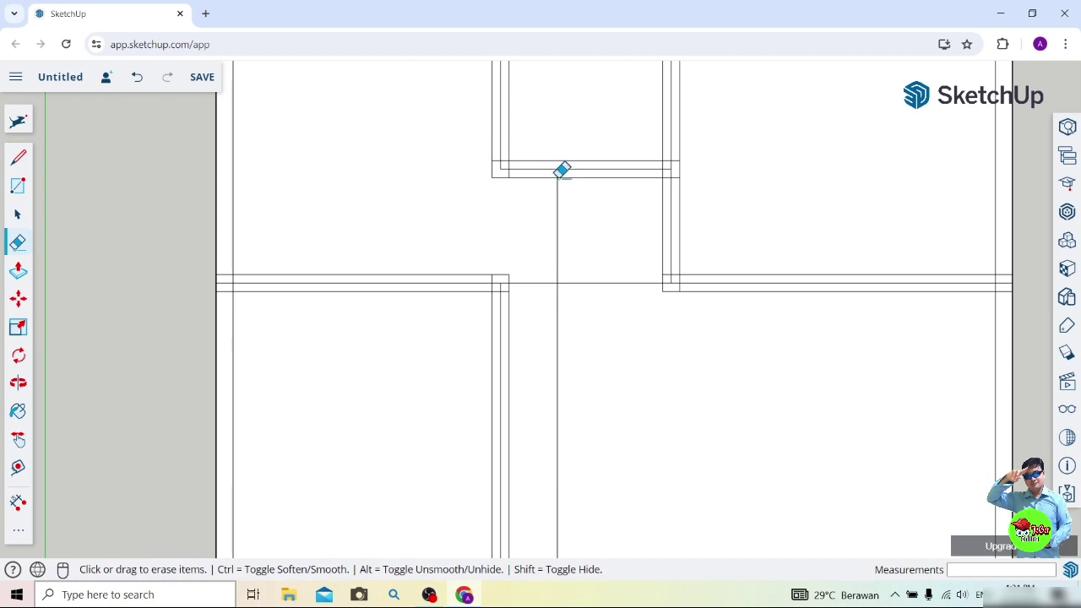
pyautogui.click(557, 182)
pyautogui.click(558, 288)
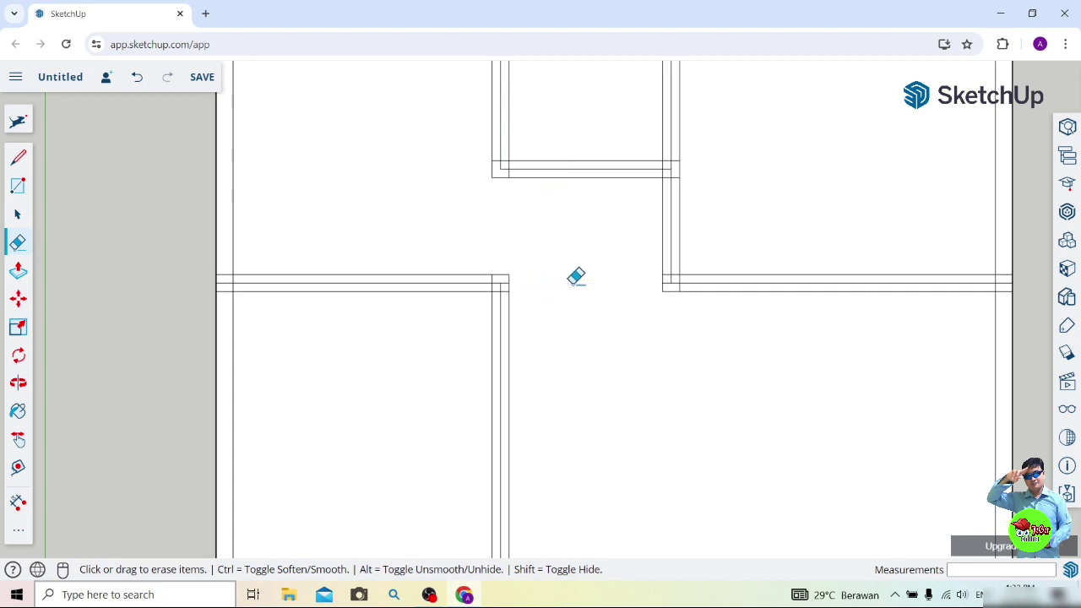
# - Erase the leftover edges in the top wall and around the small top room
pyautogui.click(18, 410)
pyautogui.click(18, 438)
pyautogui.moveTo(374, 313); pyautogui.dragTo(293, 528)
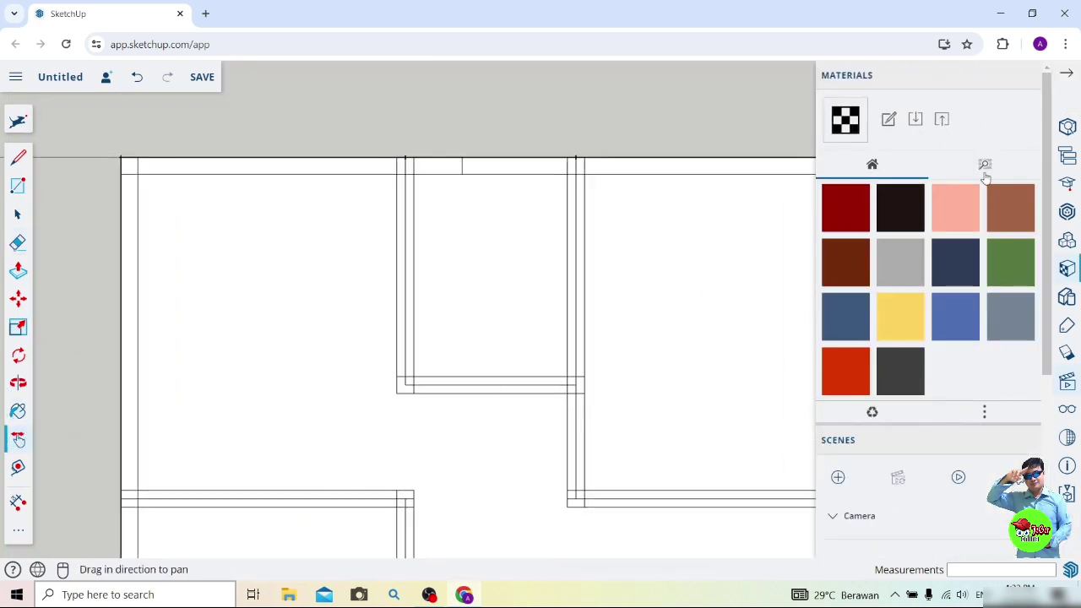
pyautogui.click(1067, 74)
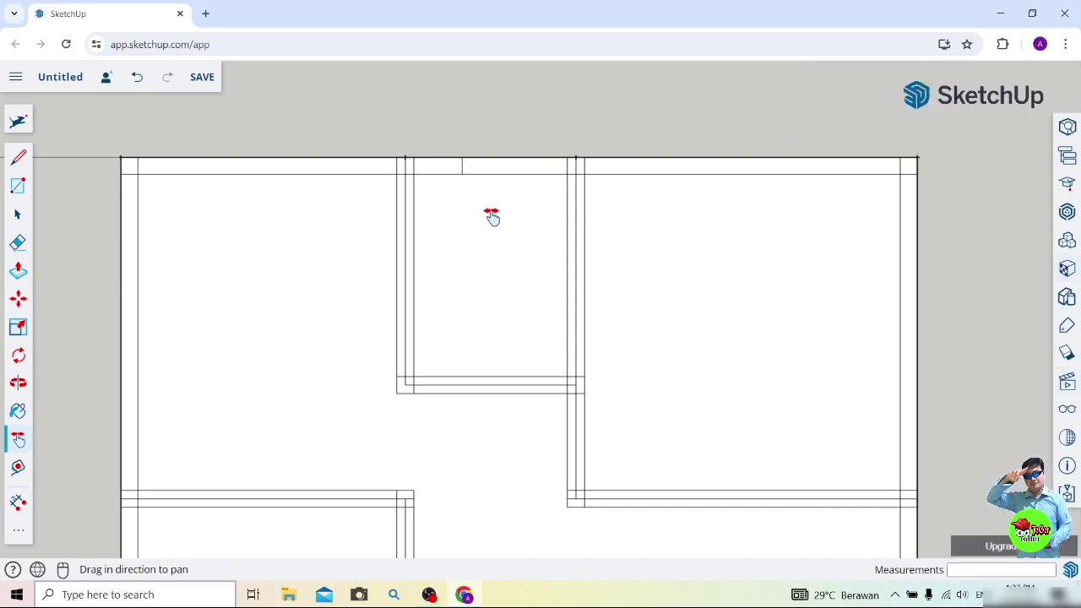
pyautogui.click(19, 243)
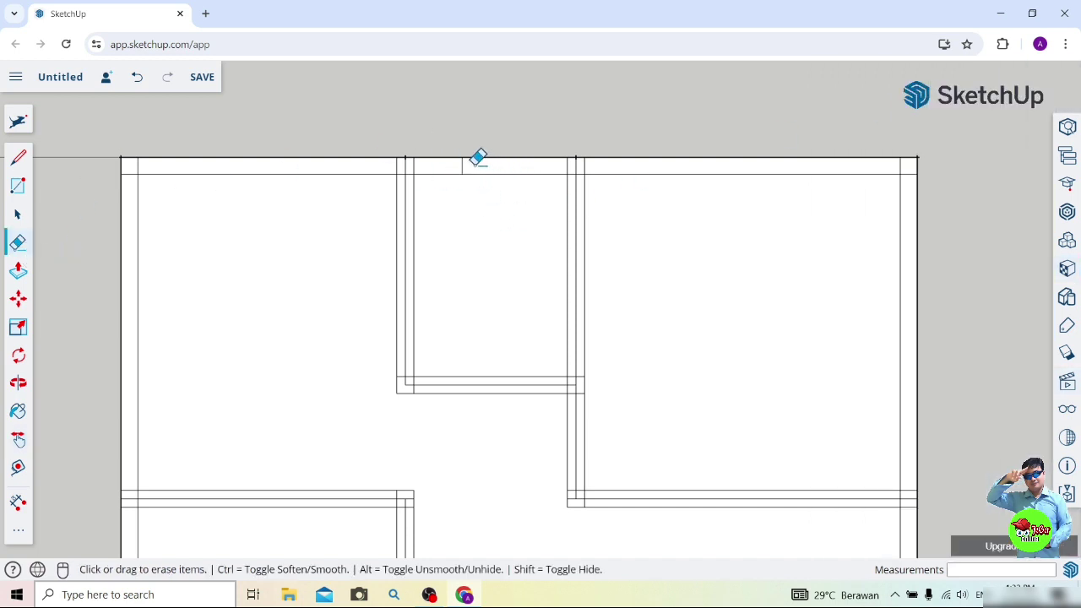
pyautogui.click(406, 165)
pyautogui.click(406, 182)
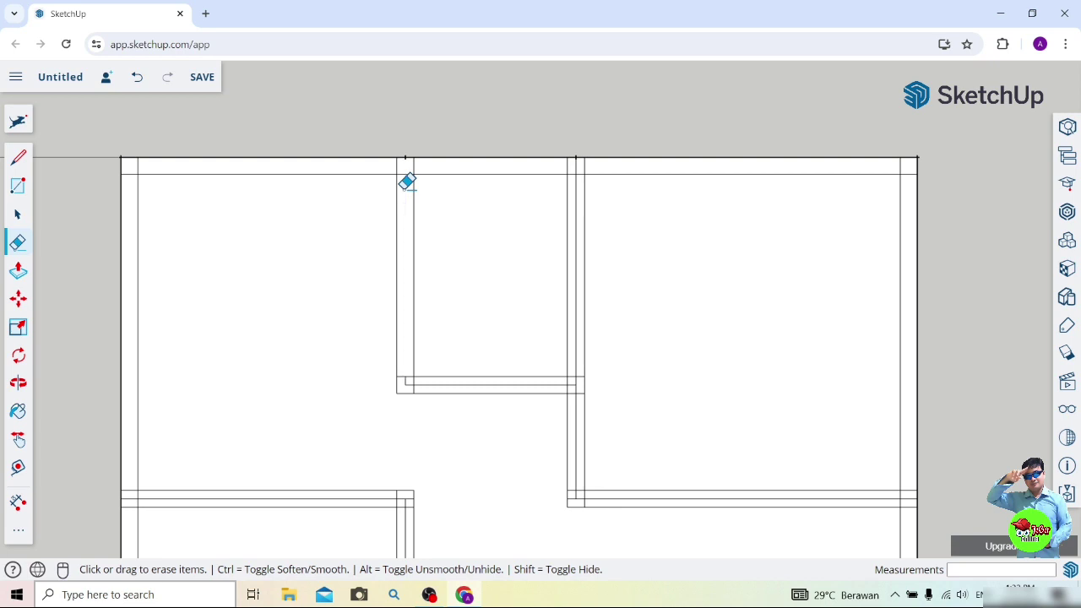
pyautogui.click(431, 376)
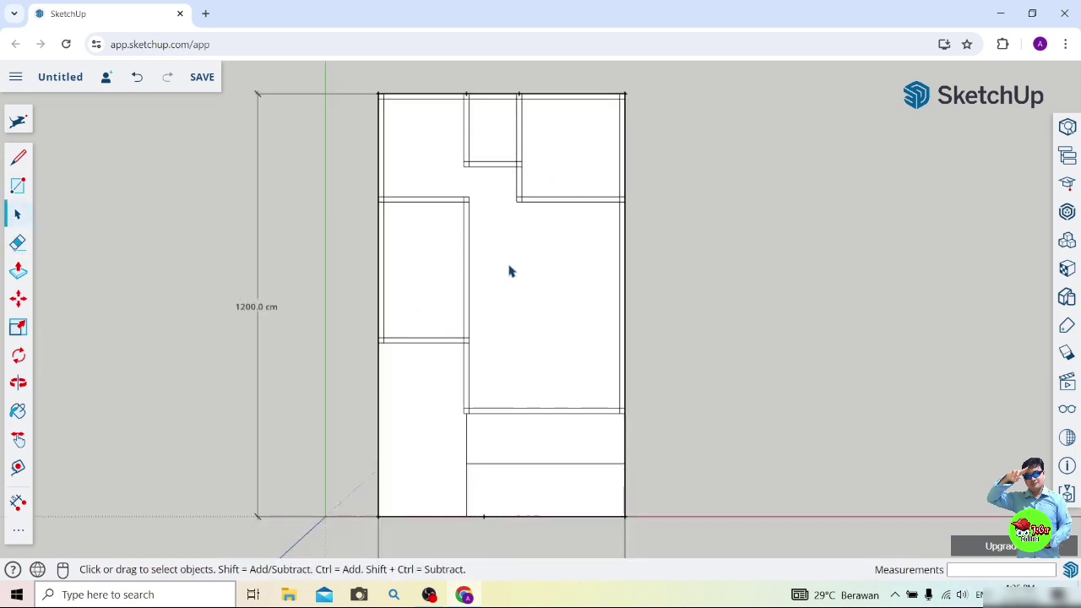
# - Draw an 80 cm vertical door leaf line inside the small top room
pyautogui.scroll(2, 521, 226)
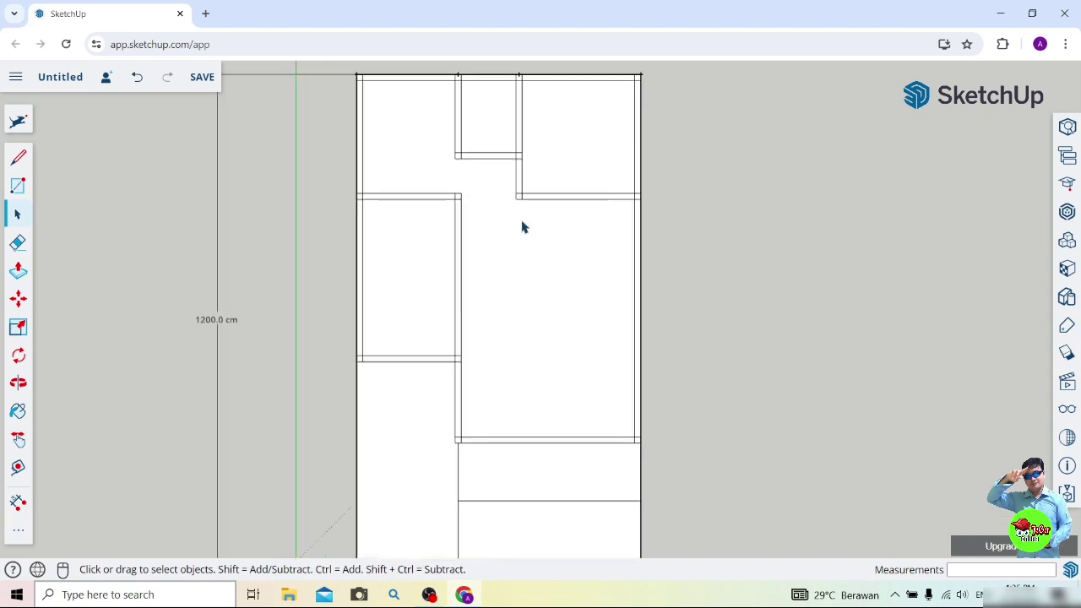
pyautogui.scroll(1, 522, 226)
pyautogui.click(17, 438)
pyautogui.moveTo(399, 231)
pyautogui.mouseDown()
pyautogui.moveTo(413, 265)
pyautogui.moveTo(400, 250)
pyautogui.mouseUp()
pyautogui.scroll(1, 408, 228)
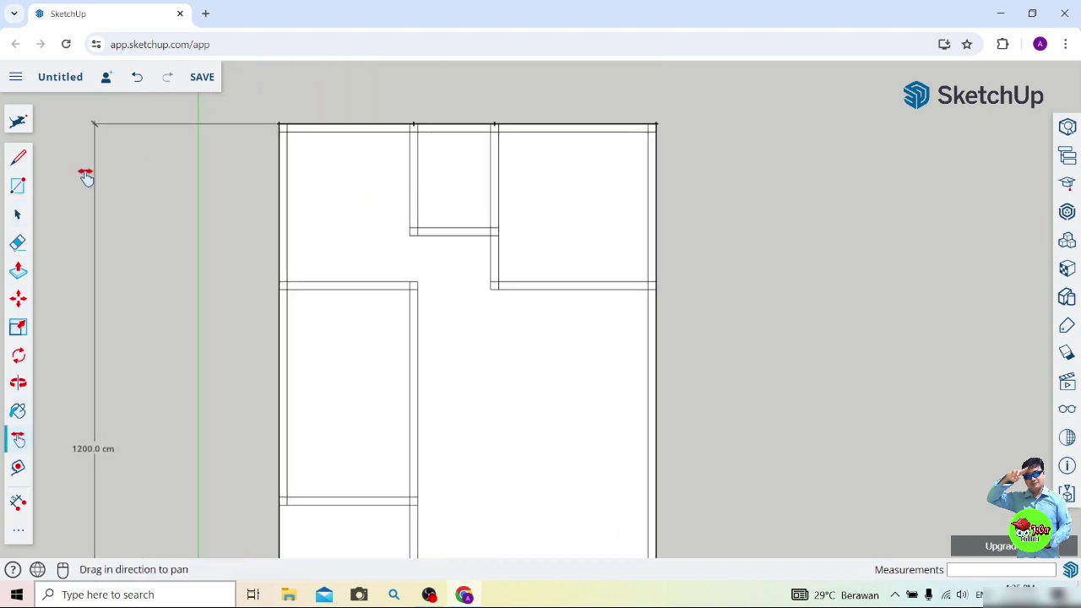
pyautogui.click(19, 158)
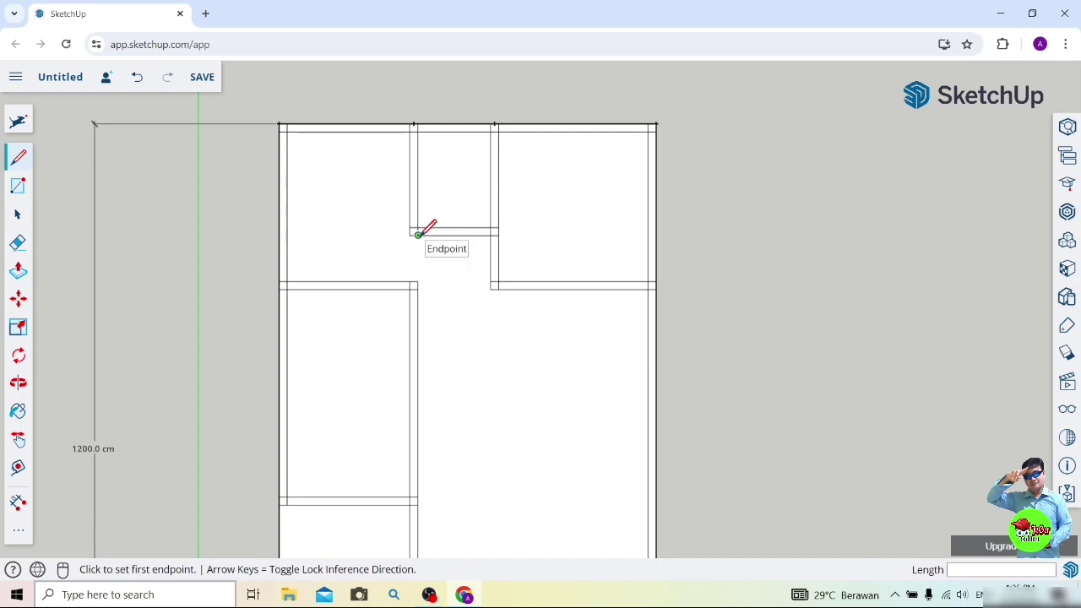
pyautogui.click(418, 235)
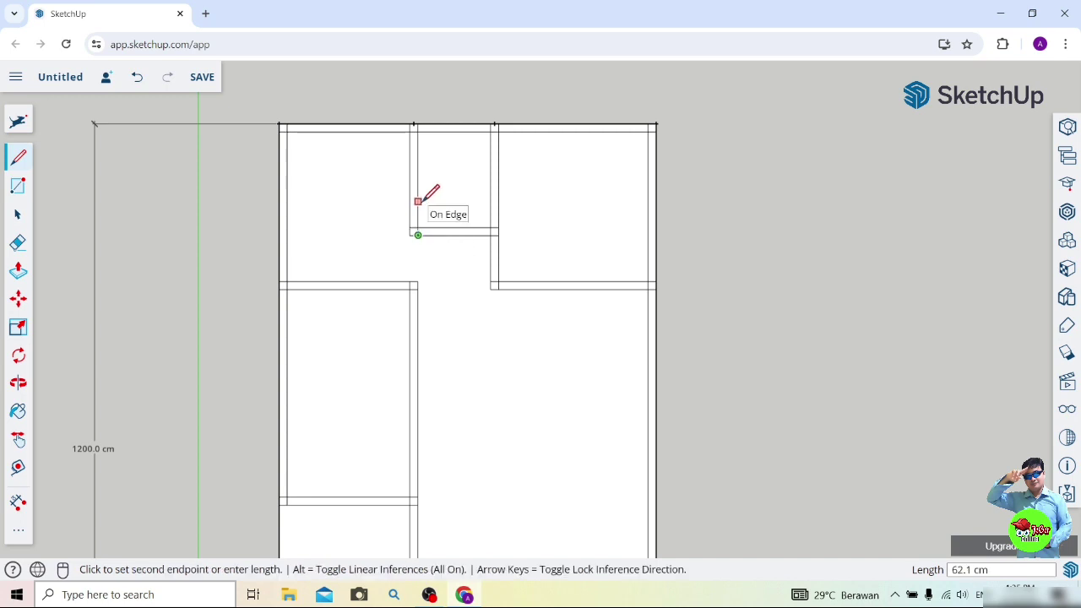
pyautogui.write('80')
pyautogui.press('Return')
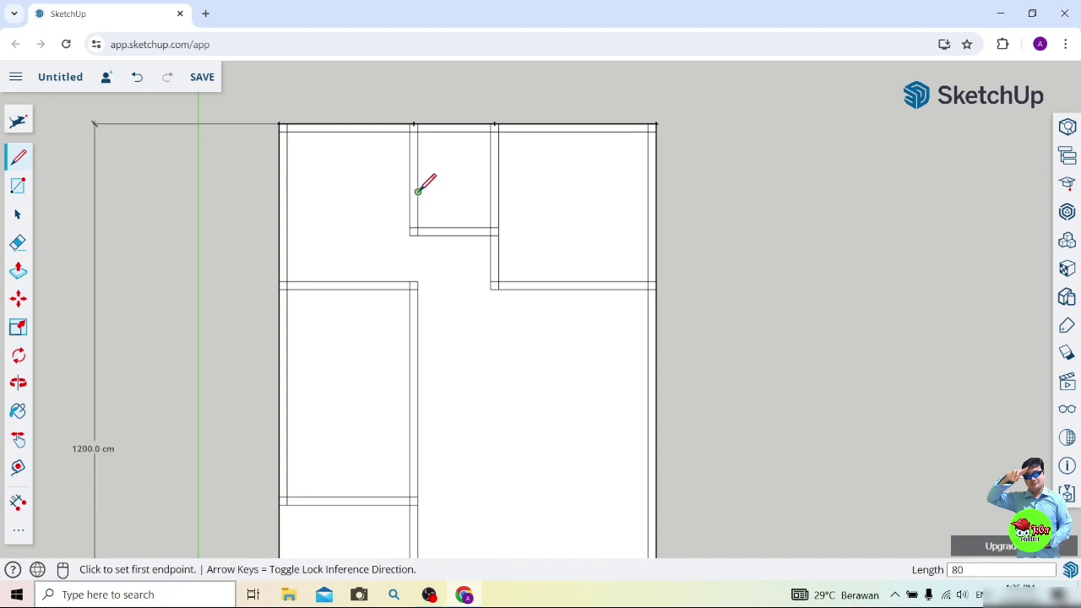
pyautogui.click(418, 191)
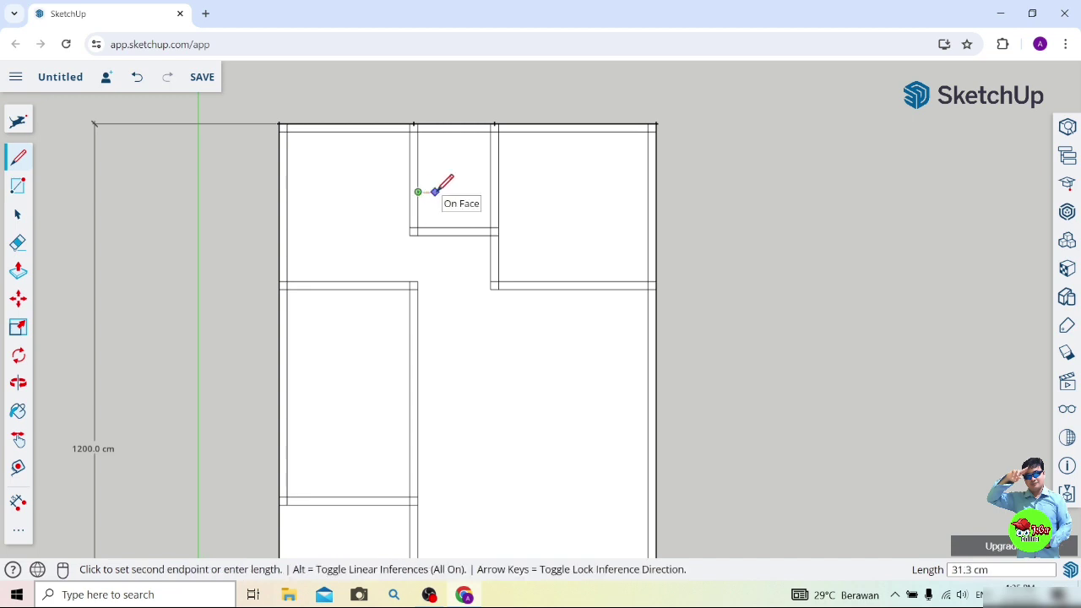
pyautogui.scroll(5, 397, 188)
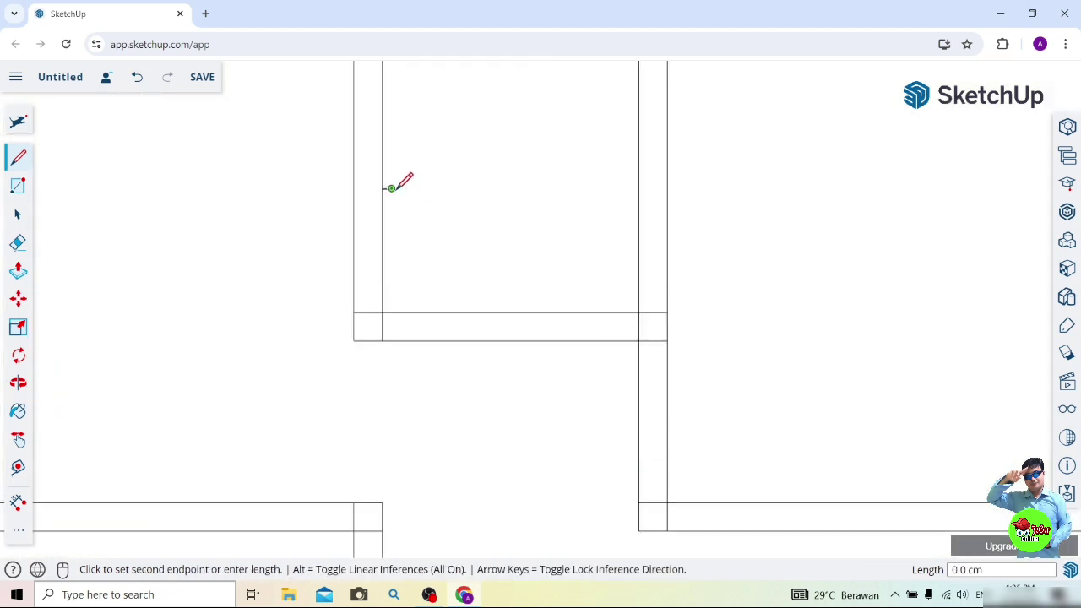
pyautogui.click(391, 340)
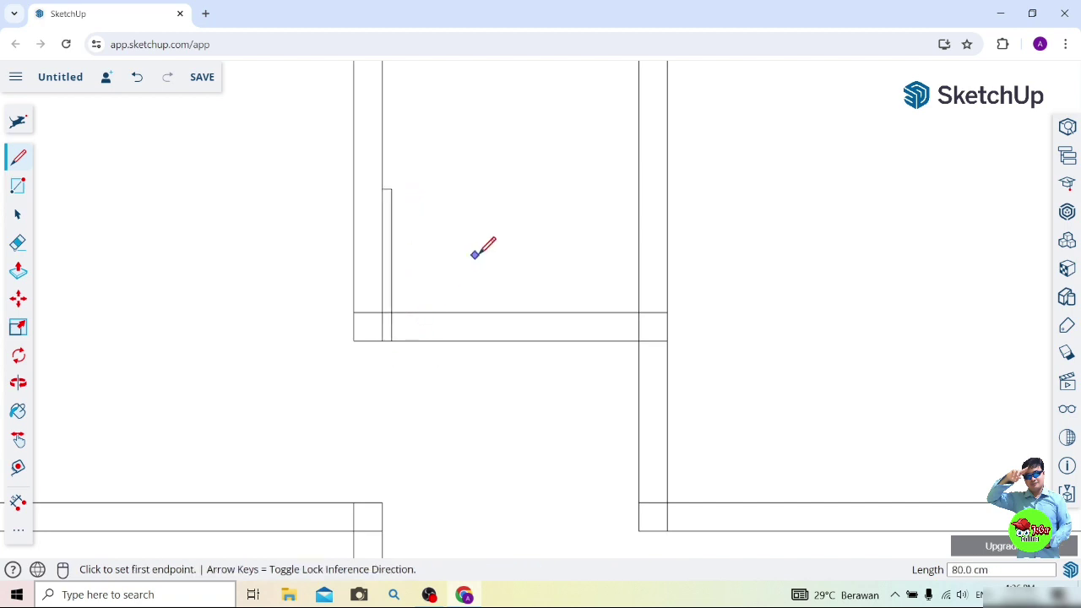
# - Draw two short lines across the bottom wall marking both sides of the doorway
pyautogui.click(392, 311)
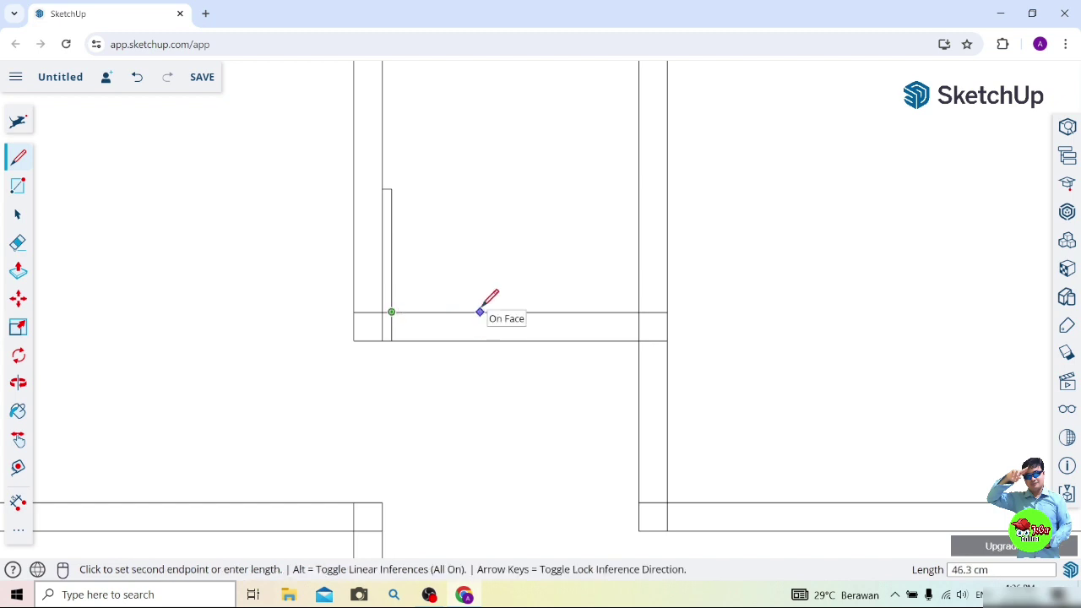
pyautogui.write('80')
pyautogui.press('Escape')
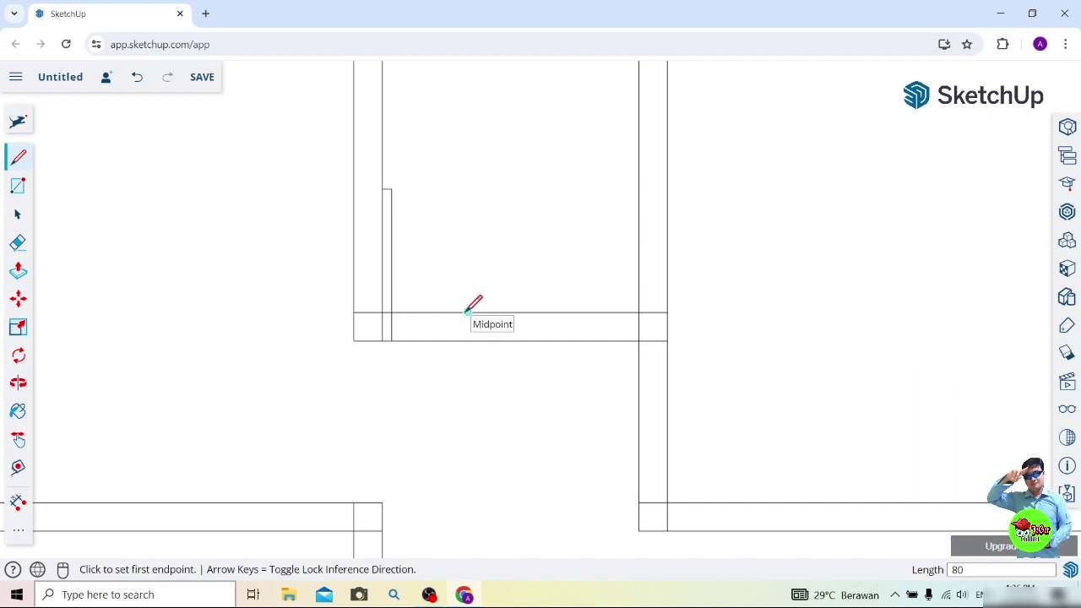
pyautogui.click(392, 311)
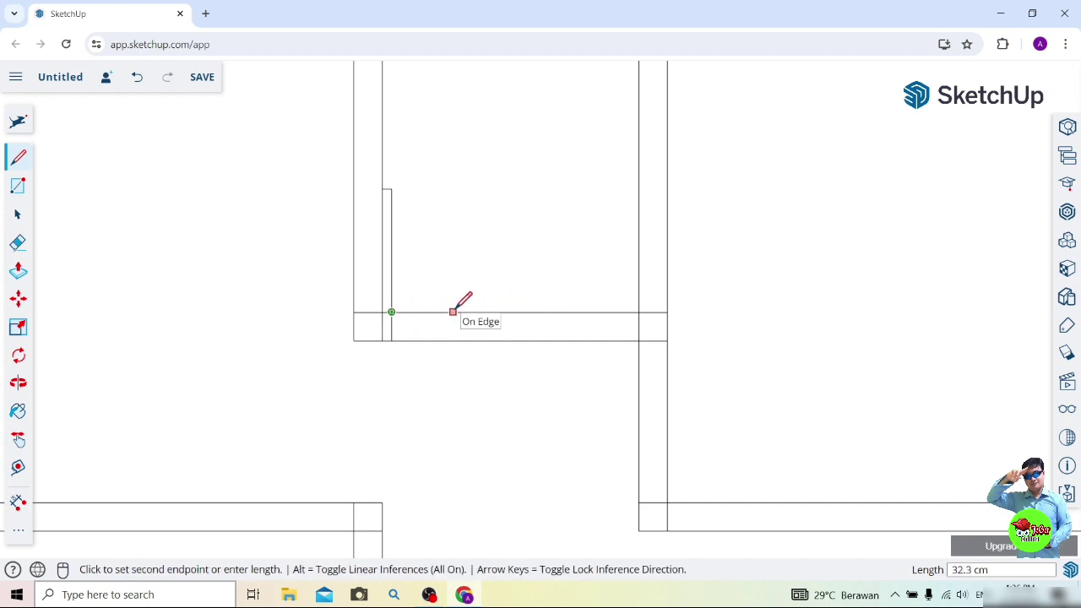
pyautogui.write('80')
pyautogui.press('Return')
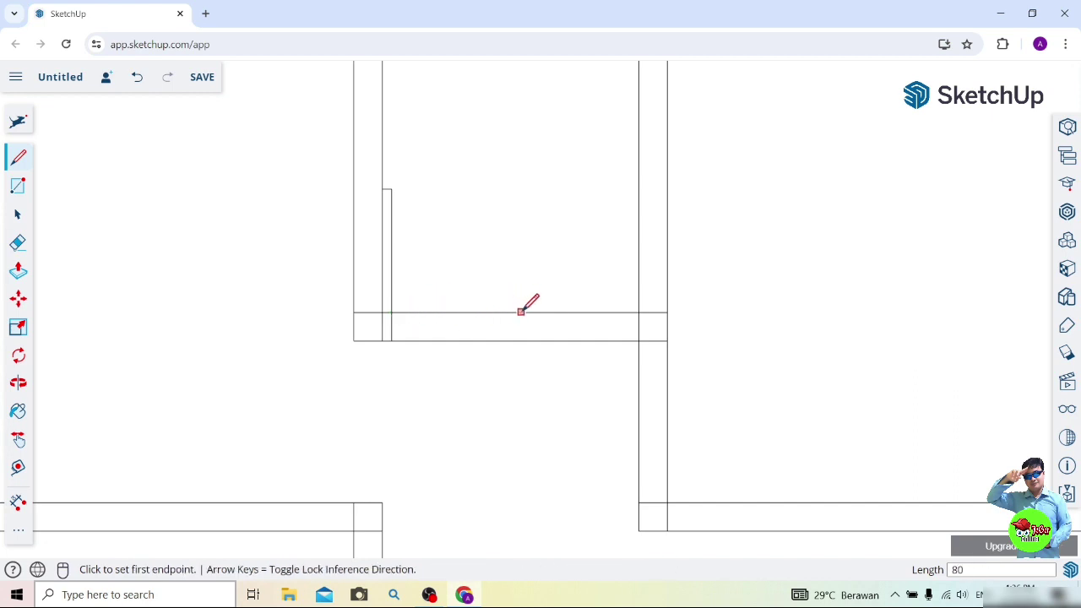
pyautogui.click(543, 313)
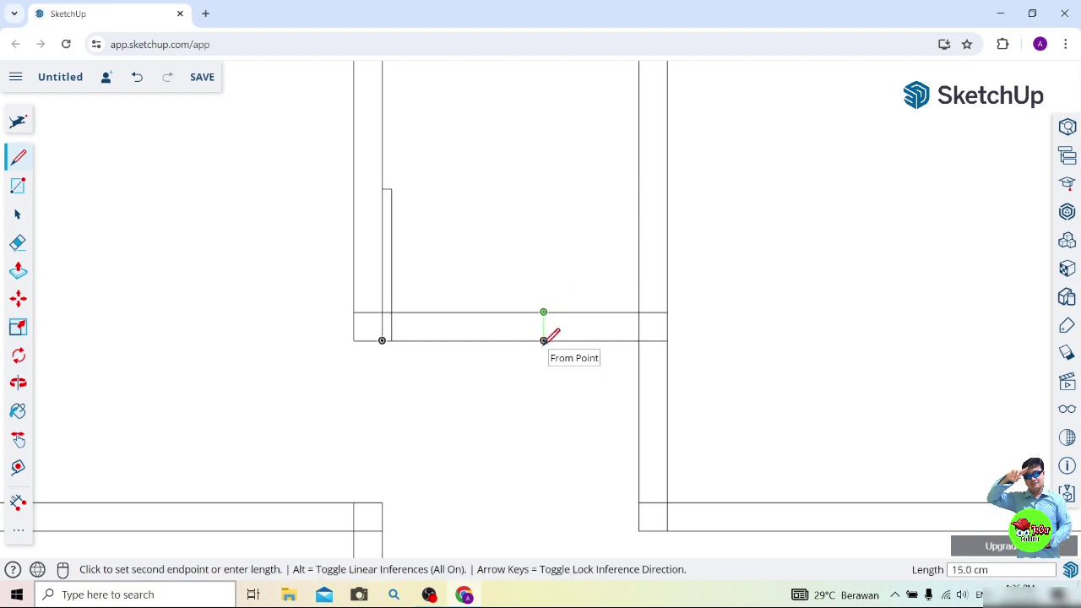
pyautogui.click(543, 340)
pyautogui.click(543, 312)
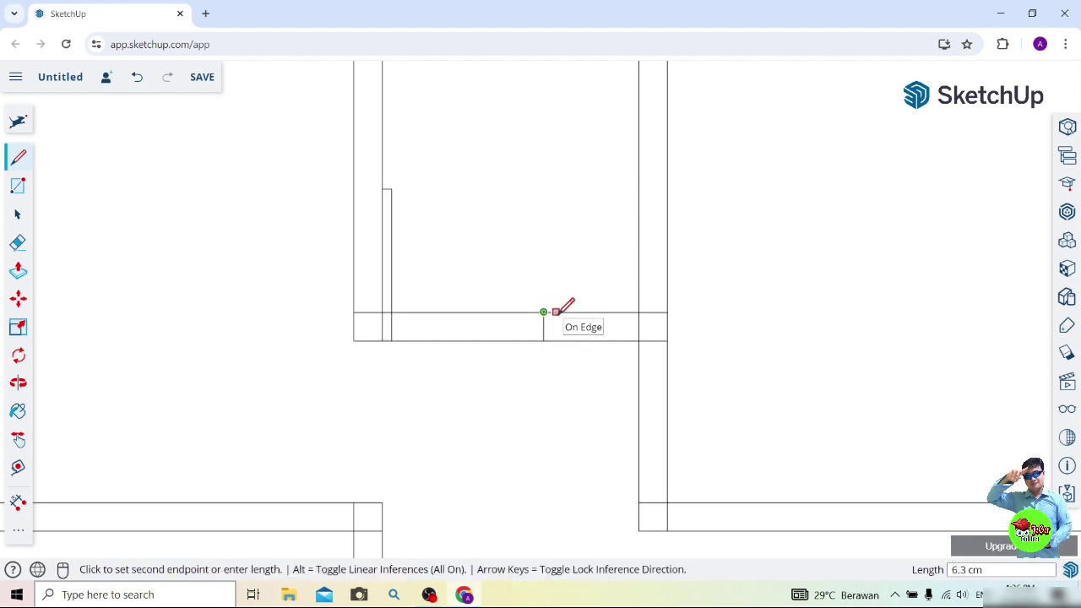
pyautogui.write('5')
pyautogui.press('Escape')
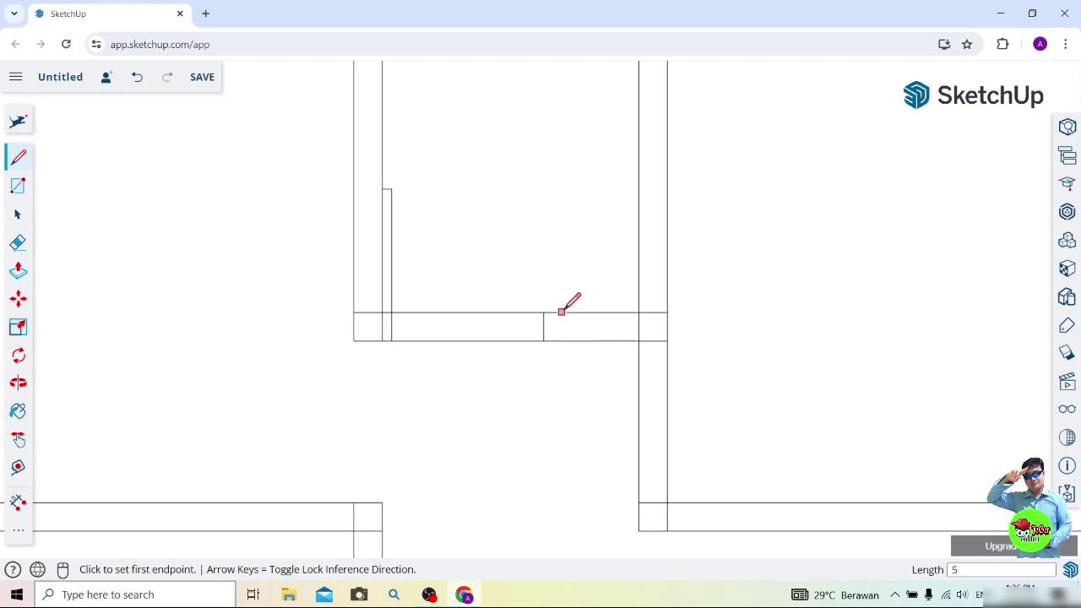
pyautogui.click(552, 312)
pyautogui.click(553, 340)
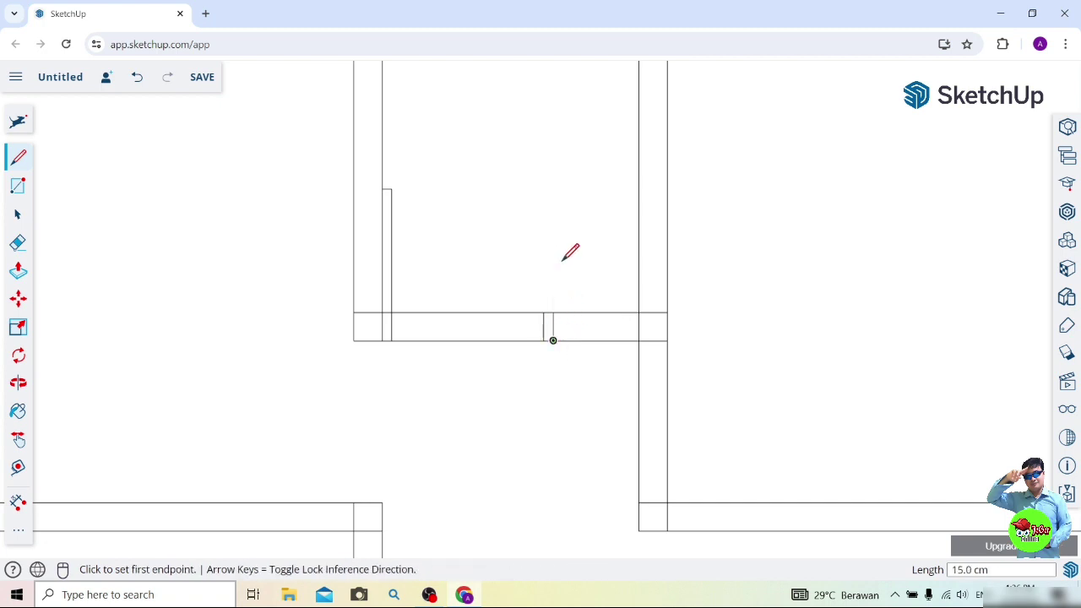
# - Erase the wall edges between the two cuts to open the doorway
pyautogui.click(18, 242)
pyautogui.scroll(2, 355, 272)
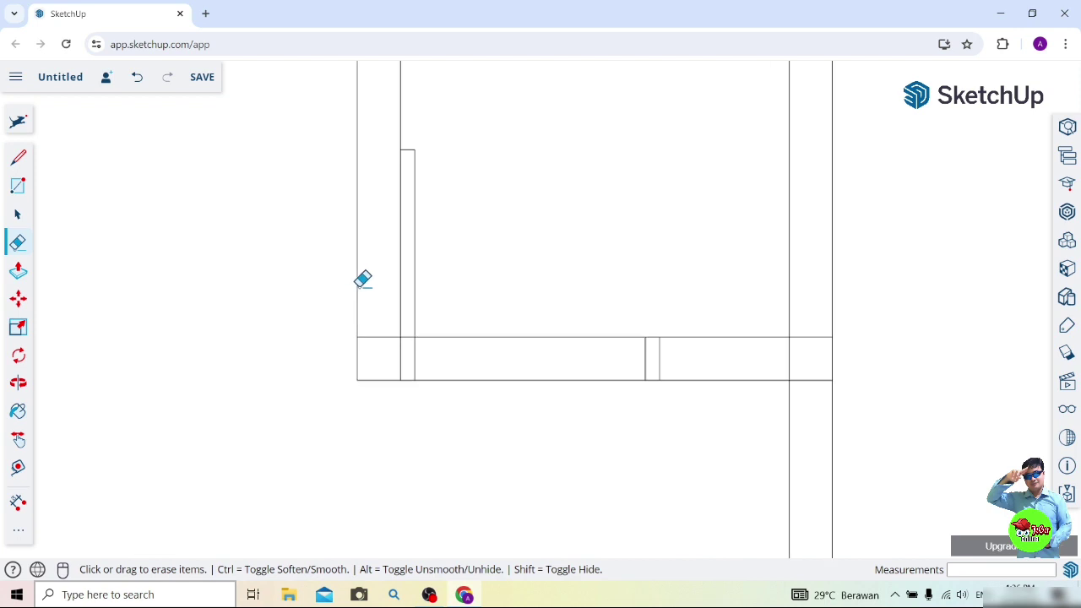
pyautogui.click(407, 336)
pyautogui.click(445, 335)
pyautogui.click(437, 376)
pyautogui.scroll(-1, 475, 330)
pyautogui.scroll(-2, 476, 330)
pyautogui.scroll(-2, 476, 330)
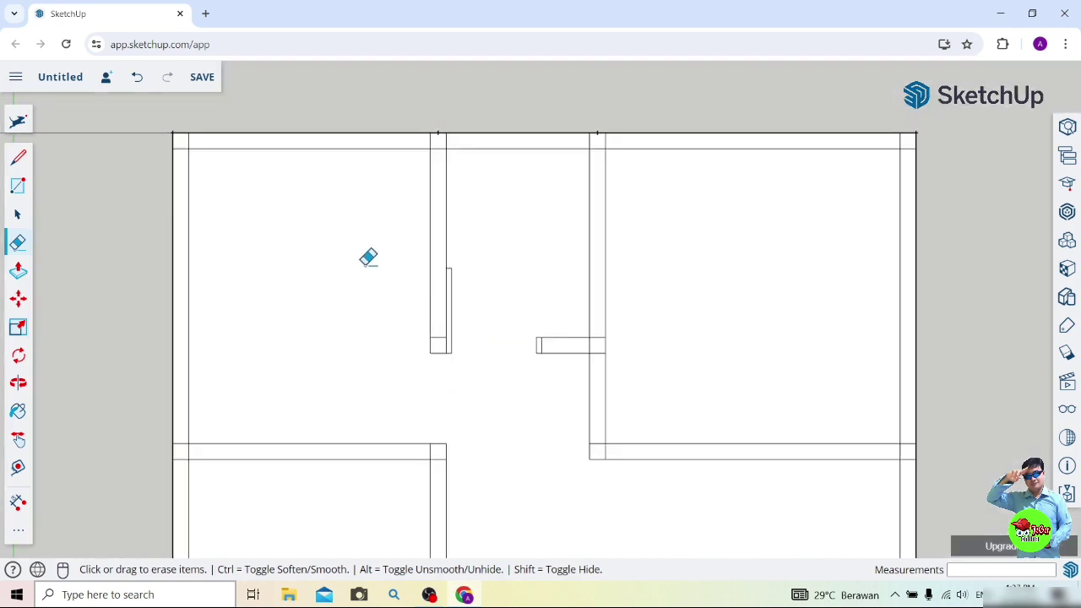
pyautogui.scroll(1, 334, 245)
pyautogui.click(137, 77)
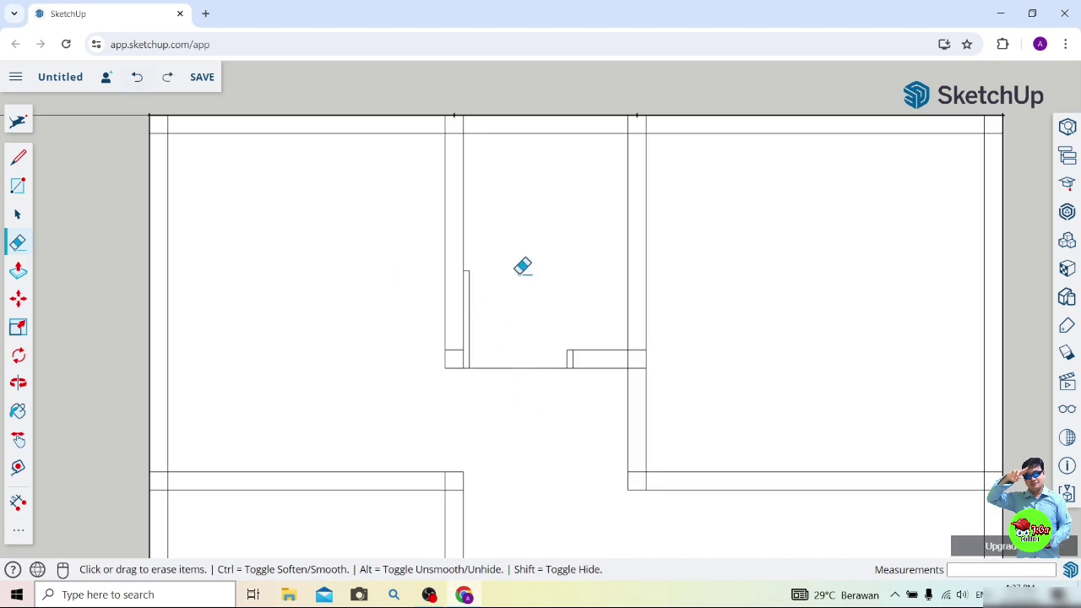
# - Draw a quarter-circle 2-point arc from the doorway's end to the door leaf's top
pyautogui.click(18, 529)
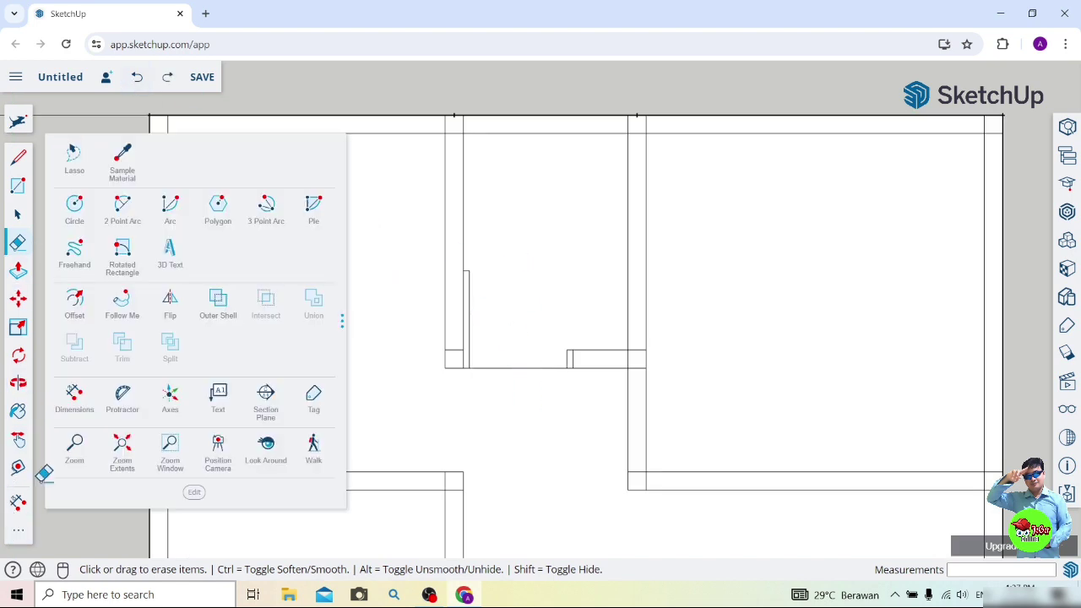
pyautogui.click(124, 211)
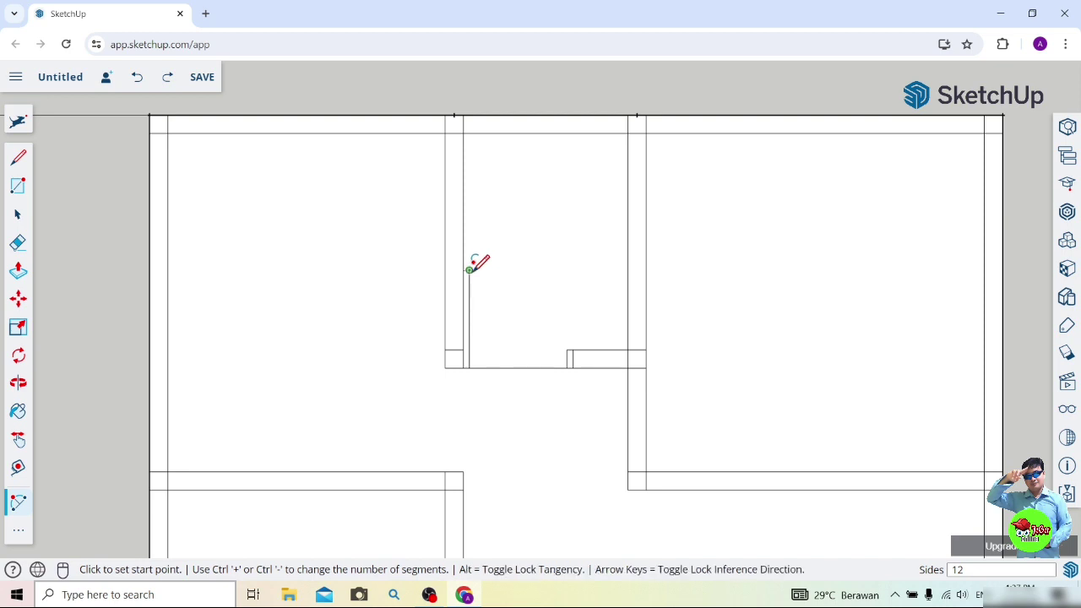
pyautogui.click(469, 271)
pyautogui.click(136, 77)
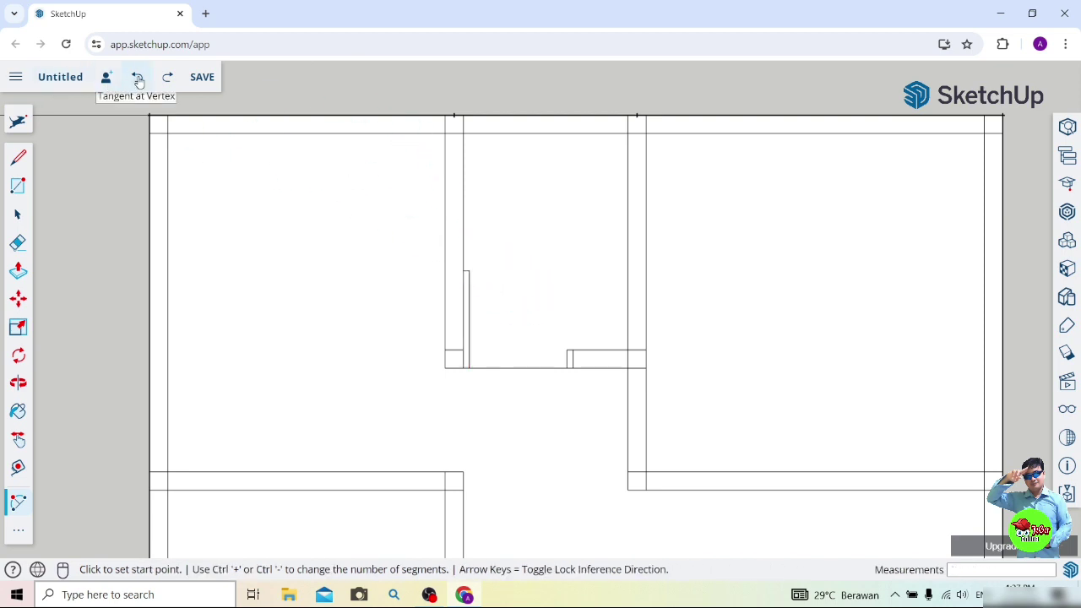
pyautogui.click(568, 350)
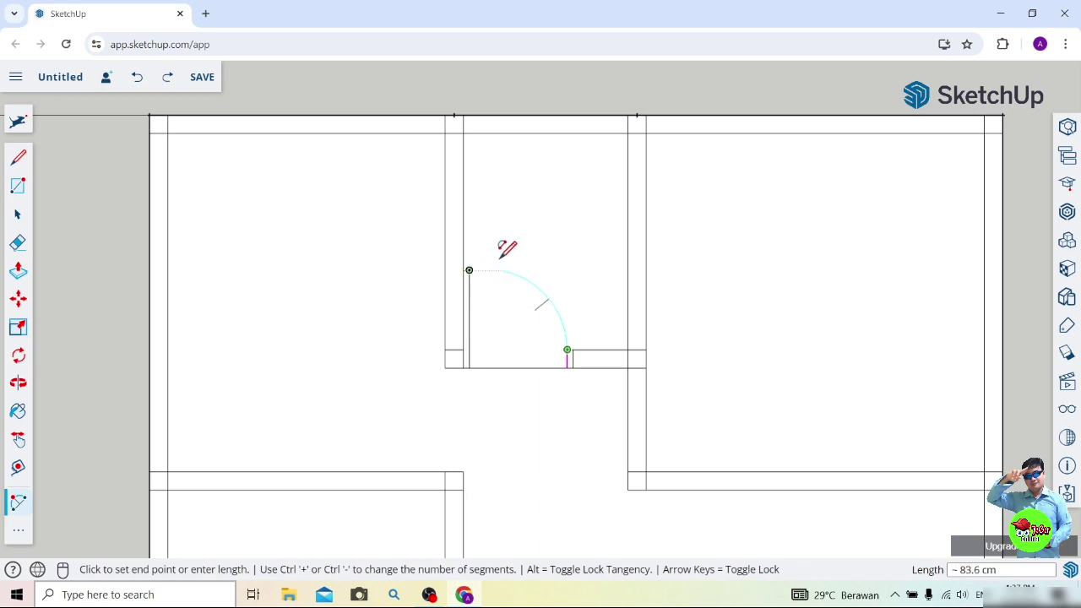
pyautogui.click(469, 270)
pyautogui.click(495, 252)
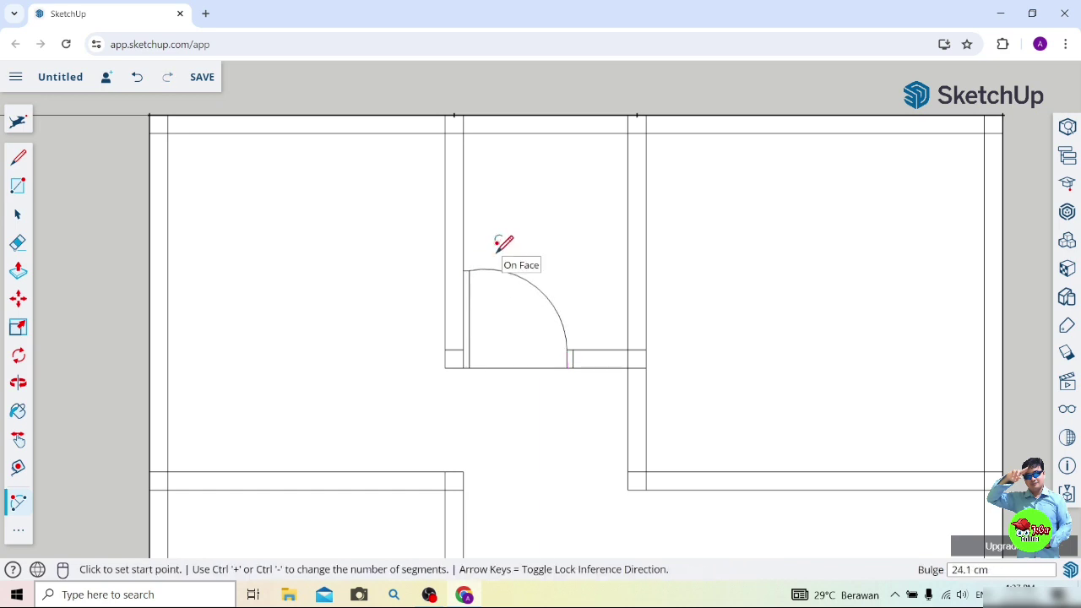
pyautogui.scroll(-3, 444, 251)
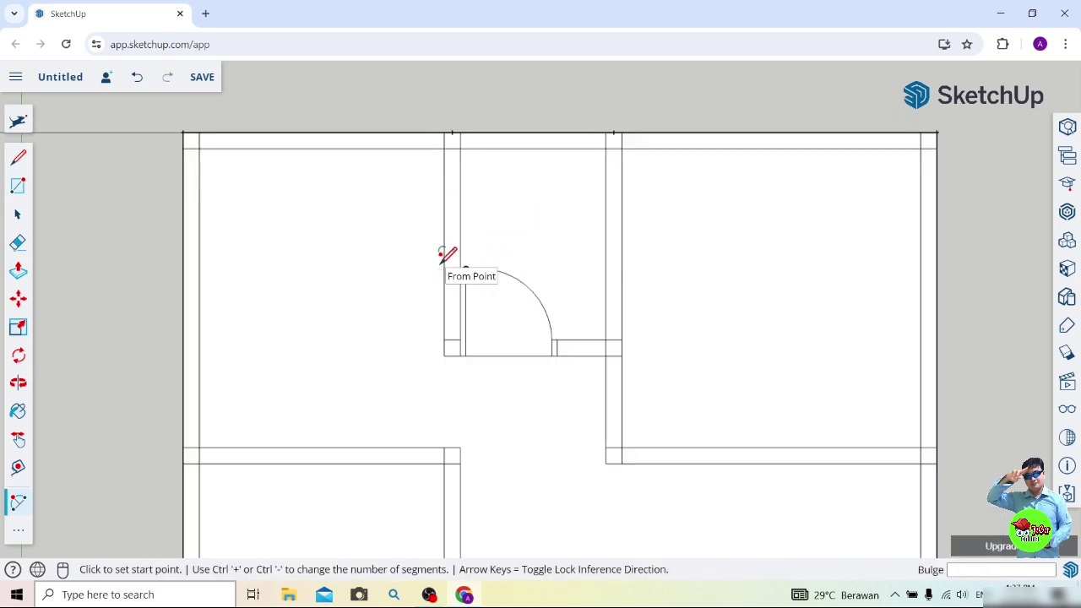
pyautogui.scroll(-3, 444, 251)
pyautogui.scroll(-2, 444, 251)
pyautogui.press('h')
pyautogui.moveTo(372, 449); pyautogui.dragTo(412, 349)
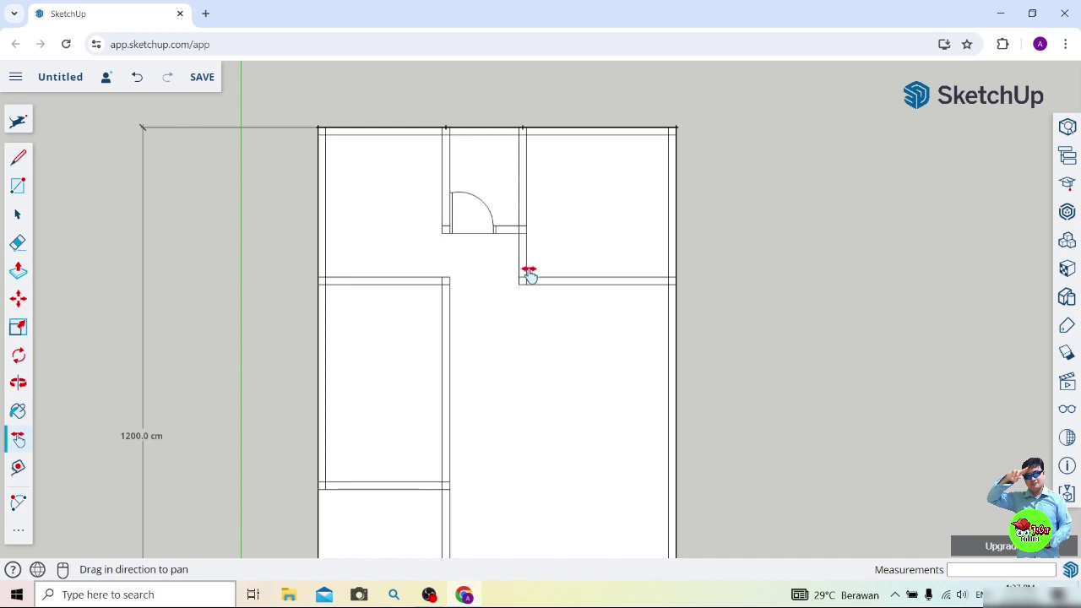
# - Draw an 80 cm door leaf line from the right room's left wall to the wall edge
pyautogui.scroll(3, 571, 289)
pyautogui.moveTo(557, 324); pyautogui.dragTo(476, 360)
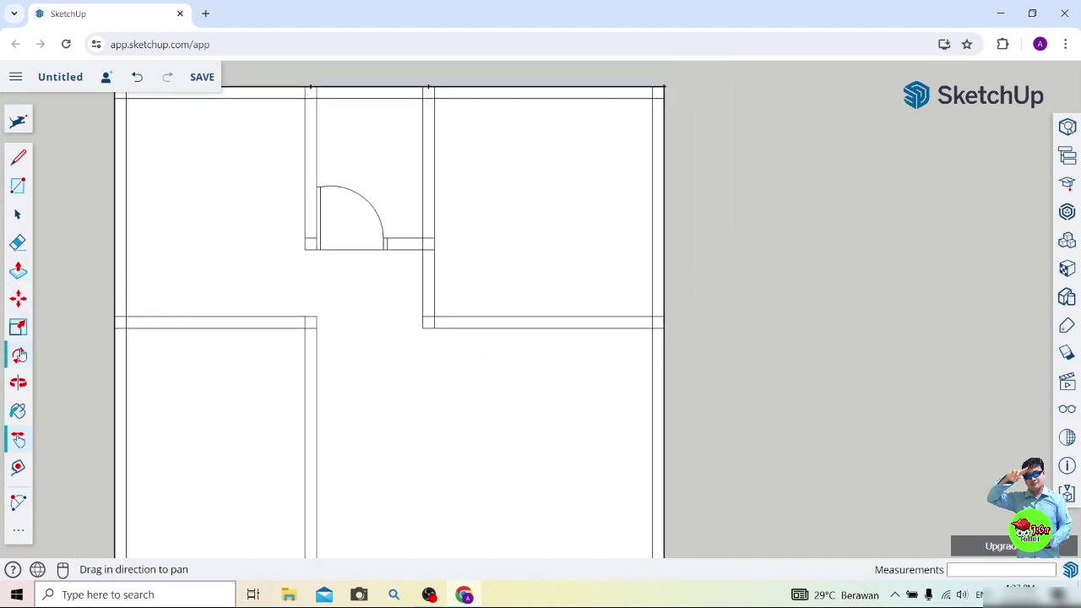
pyautogui.click(18, 164)
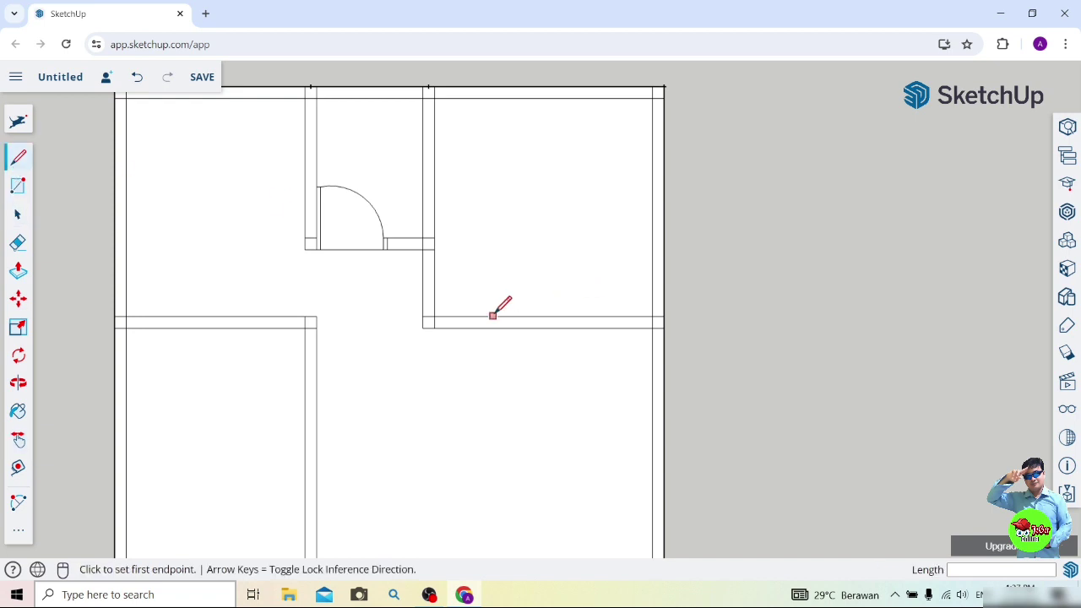
pyautogui.click(434, 327)
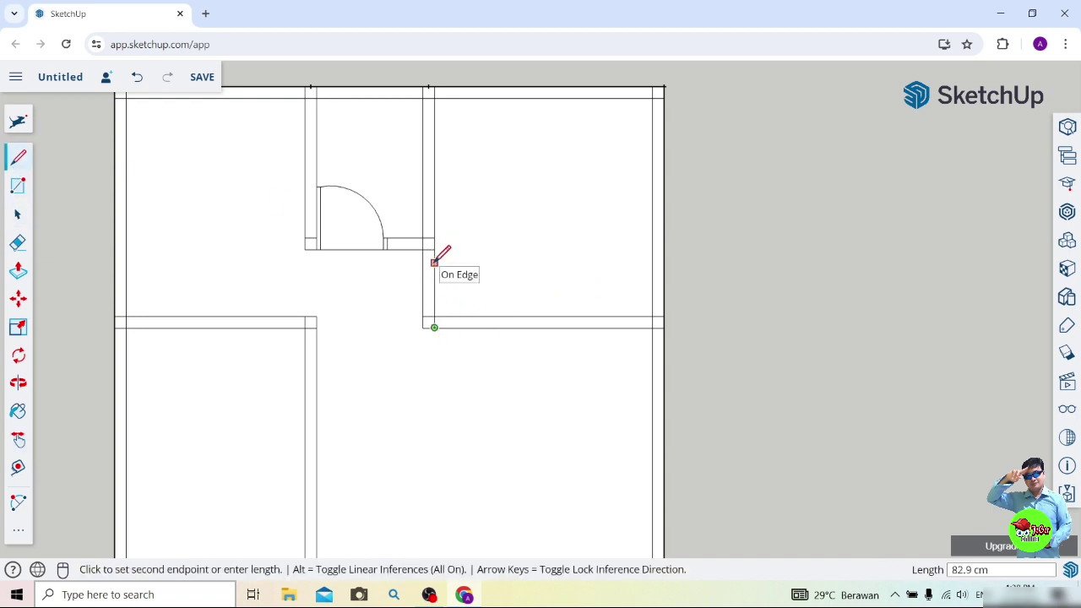
pyautogui.write('80')
pyautogui.press('Return')
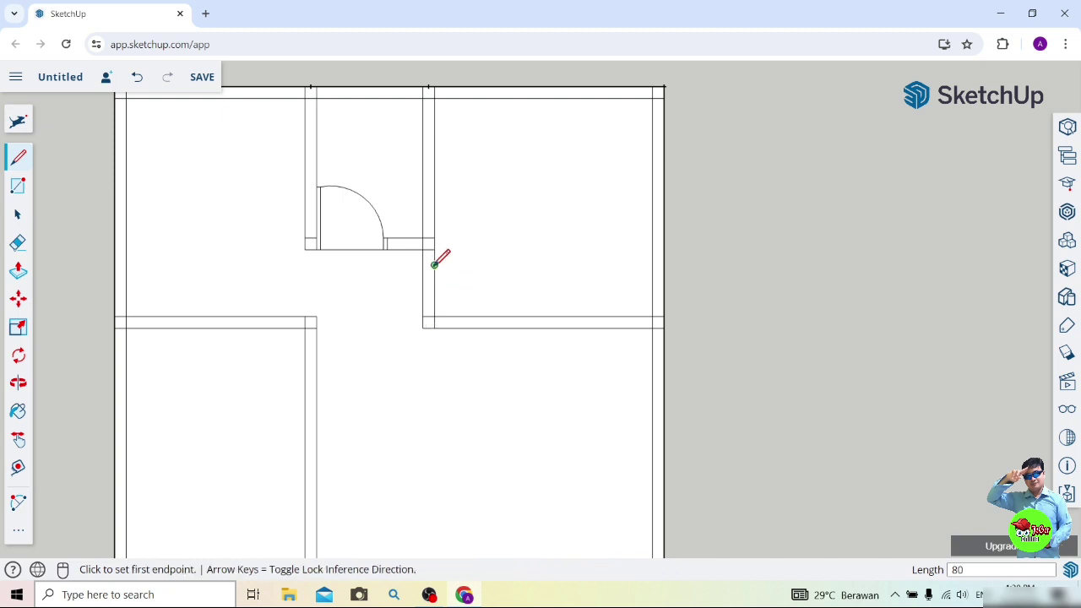
pyautogui.click(435, 264)
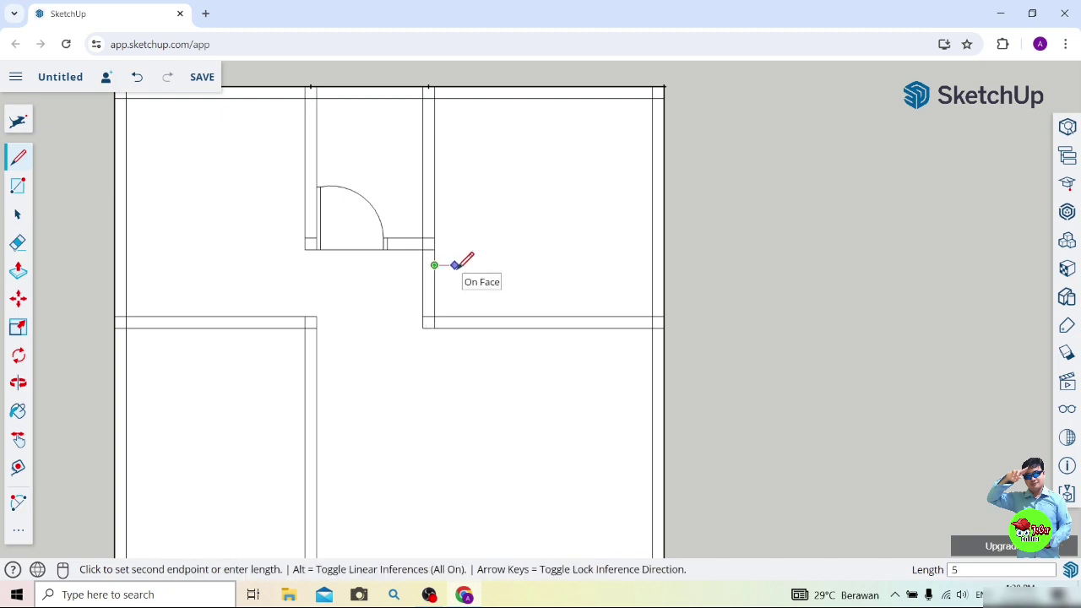
pyautogui.scroll(2, 445, 266)
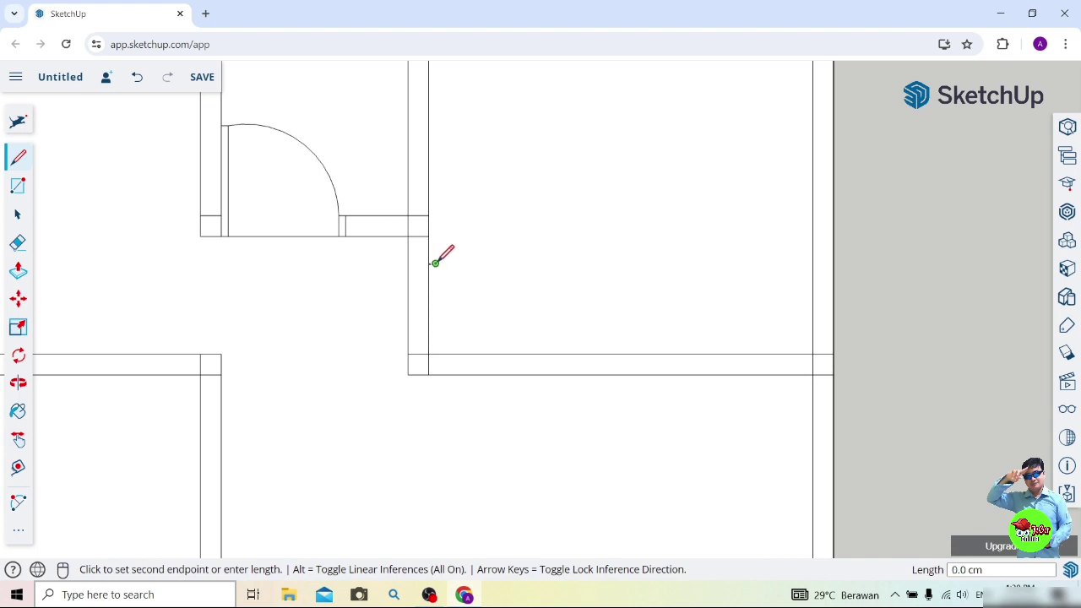
pyautogui.click(435, 353)
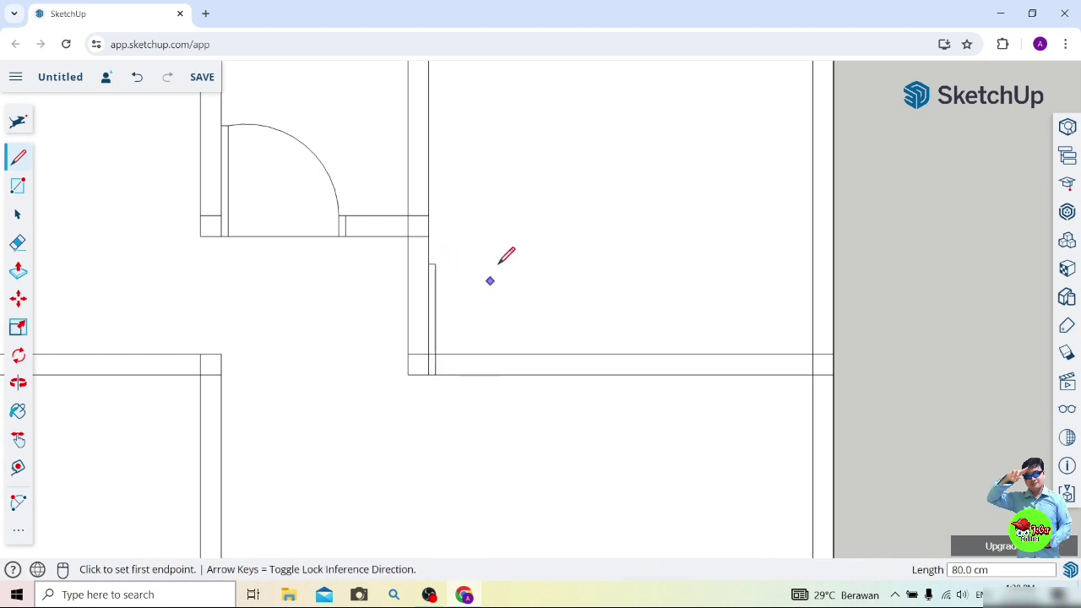
# - Mark 80 cm along the wall and draw two cuts across it about 5 cm apart
pyautogui.click(435, 353)
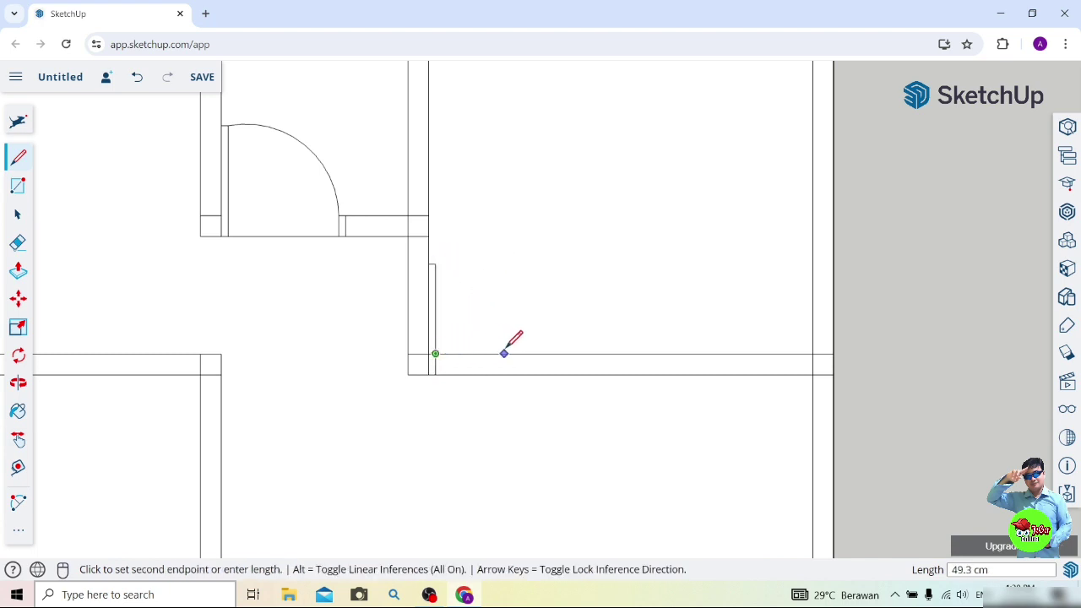
pyautogui.write('80')
pyautogui.press('Return')
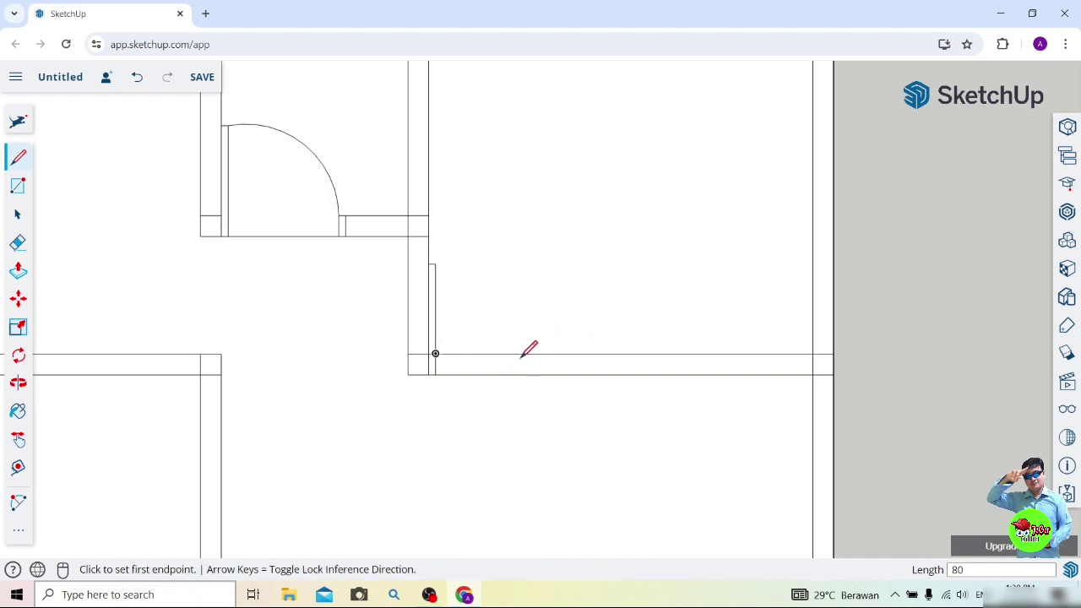
pyautogui.click(546, 353)
pyautogui.click(547, 375)
pyautogui.click(547, 353)
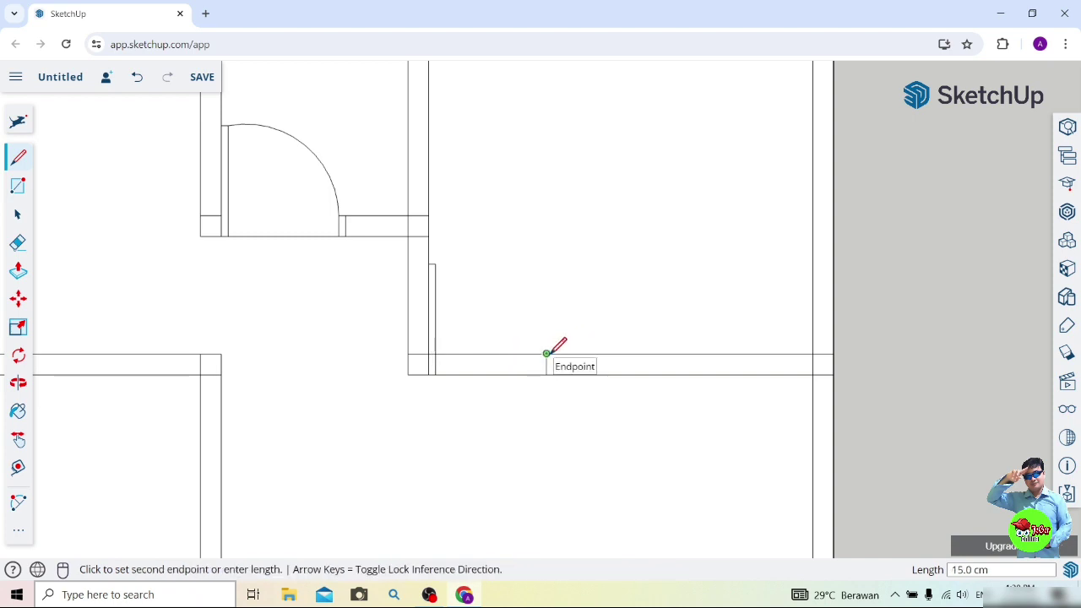
pyautogui.press('Return')
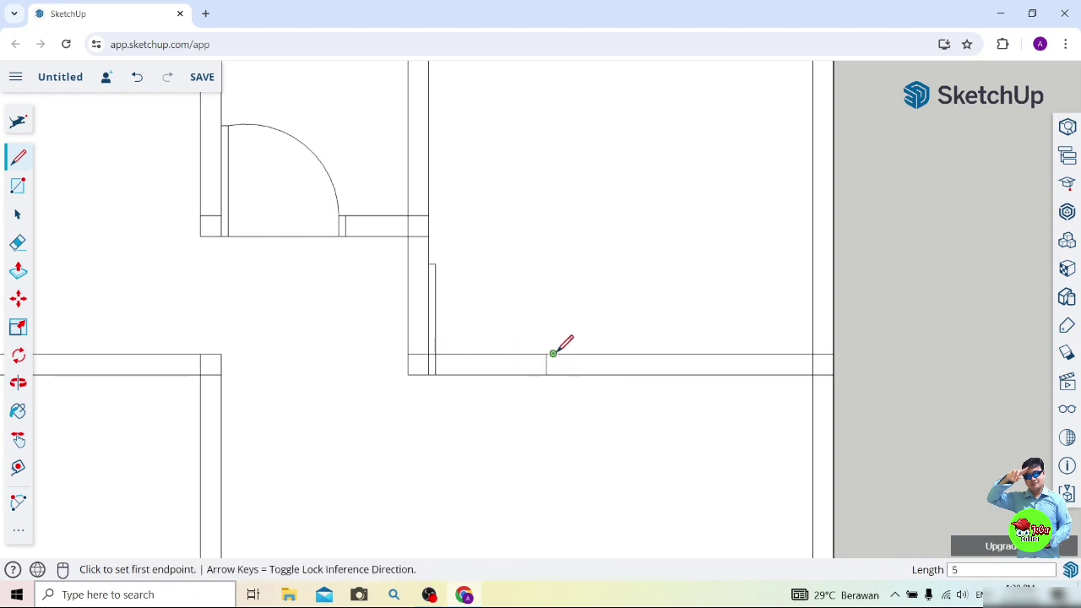
pyautogui.click(550, 354)
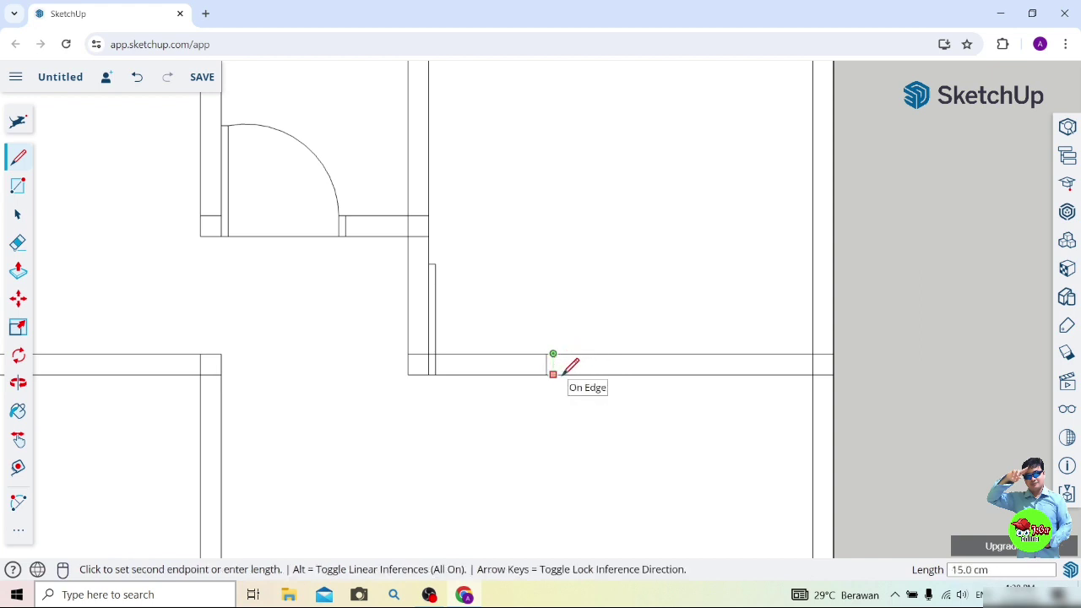
pyautogui.click(553, 375)
pyautogui.scroll(2, 79, 227)
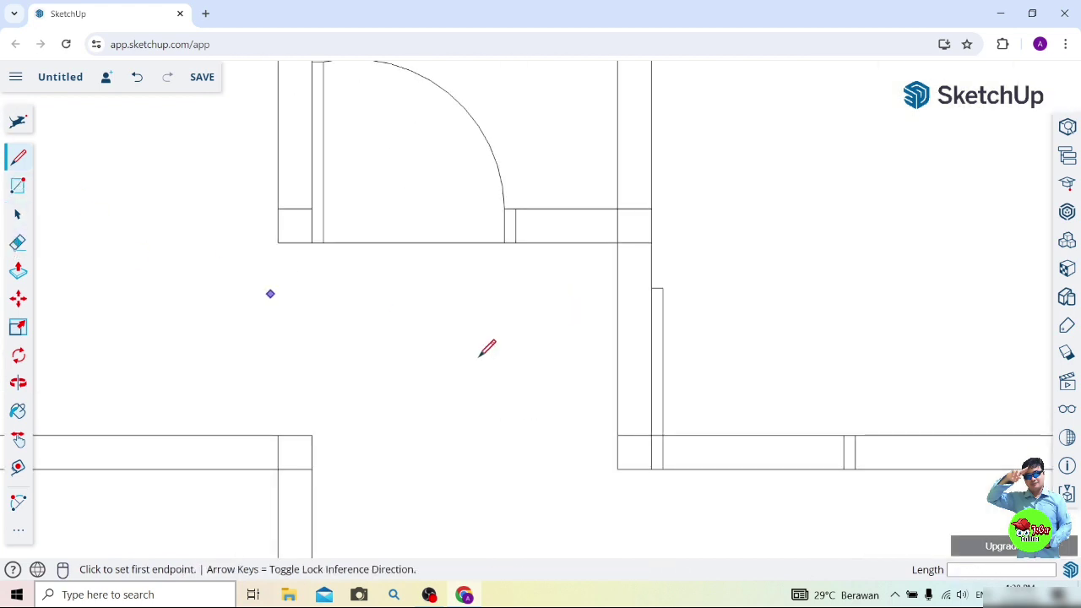
# - Erase the two wall edges across the second doorway opening
pyautogui.click(17, 243)
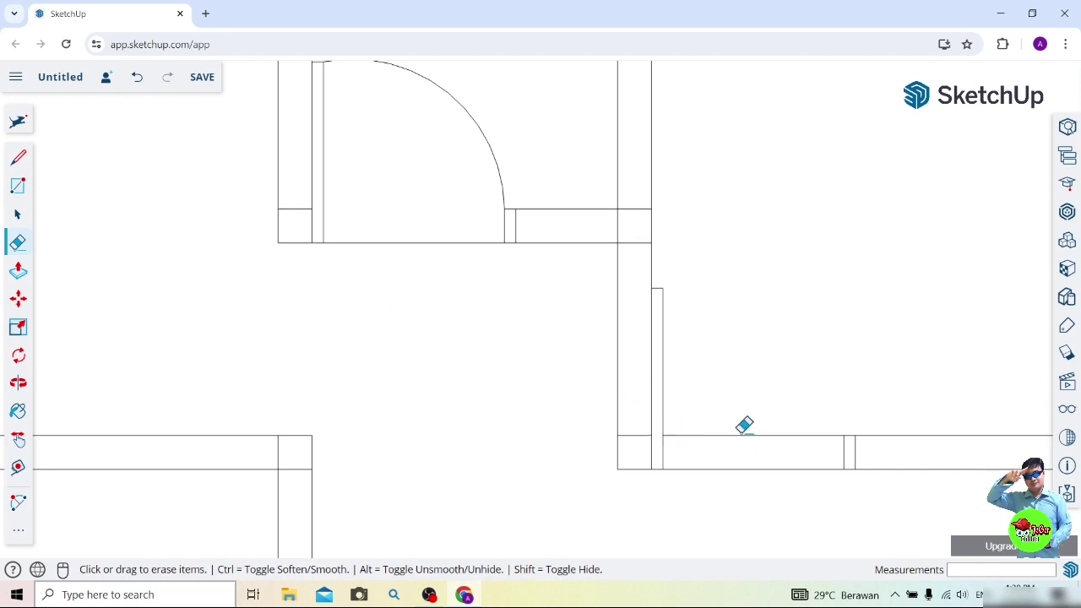
pyautogui.click(742, 431)
pyautogui.click(733, 462)
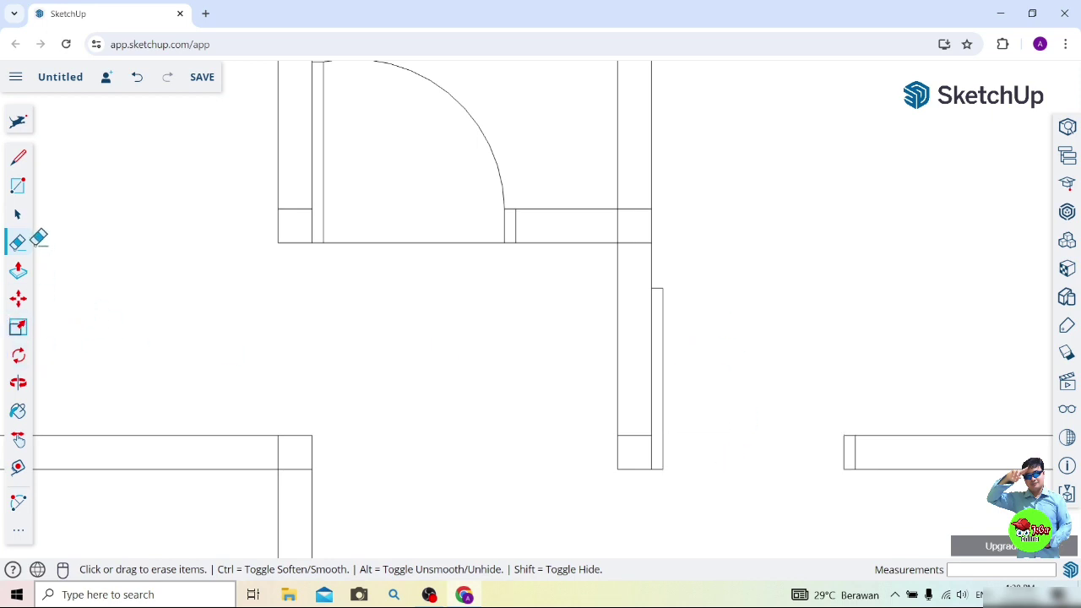
# - Draw a quarter-circle swing arc from the opening's edge to the door leaf's top corner
pyautogui.click(15, 502)
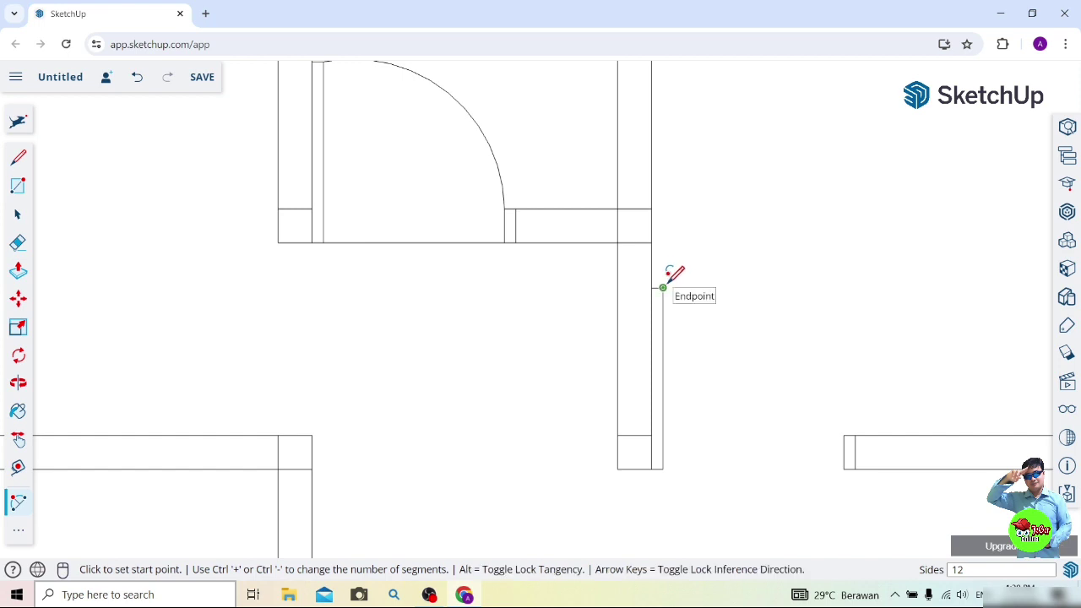
pyautogui.click(843, 435)
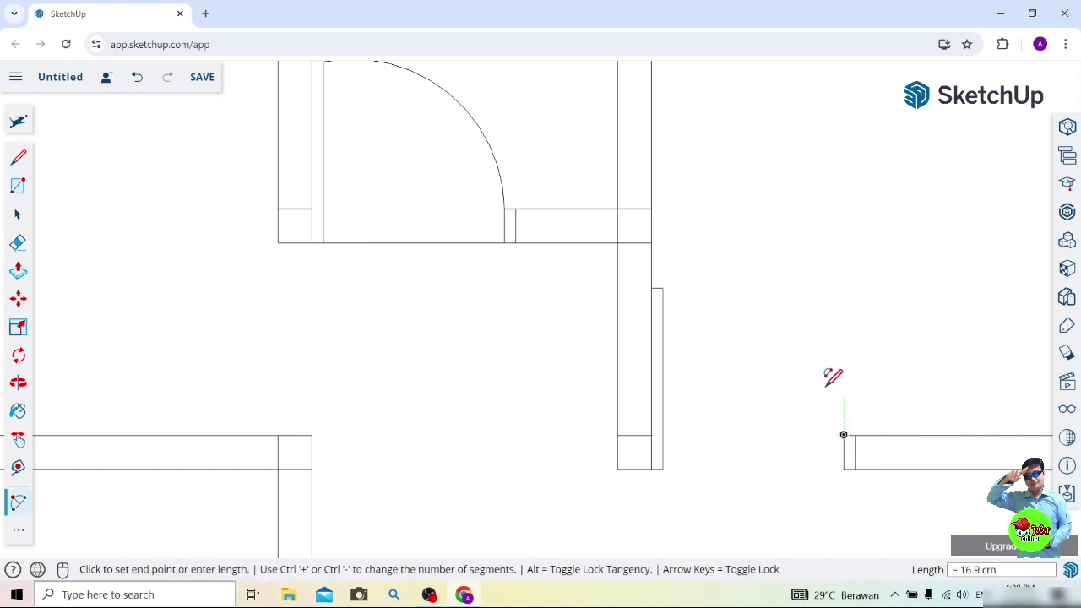
pyautogui.click(663, 288)
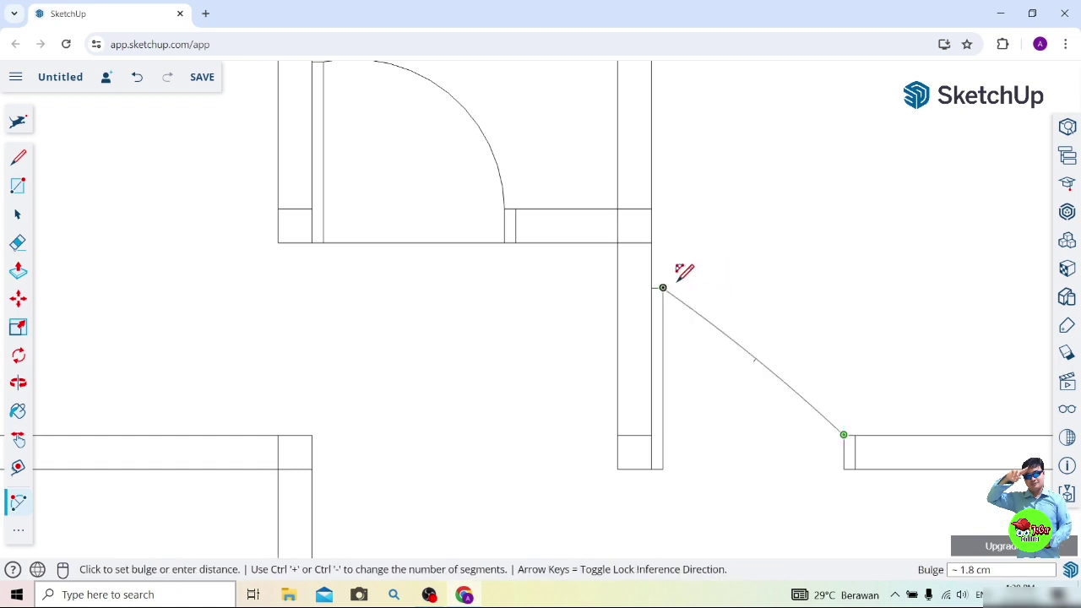
pyautogui.click(728, 265)
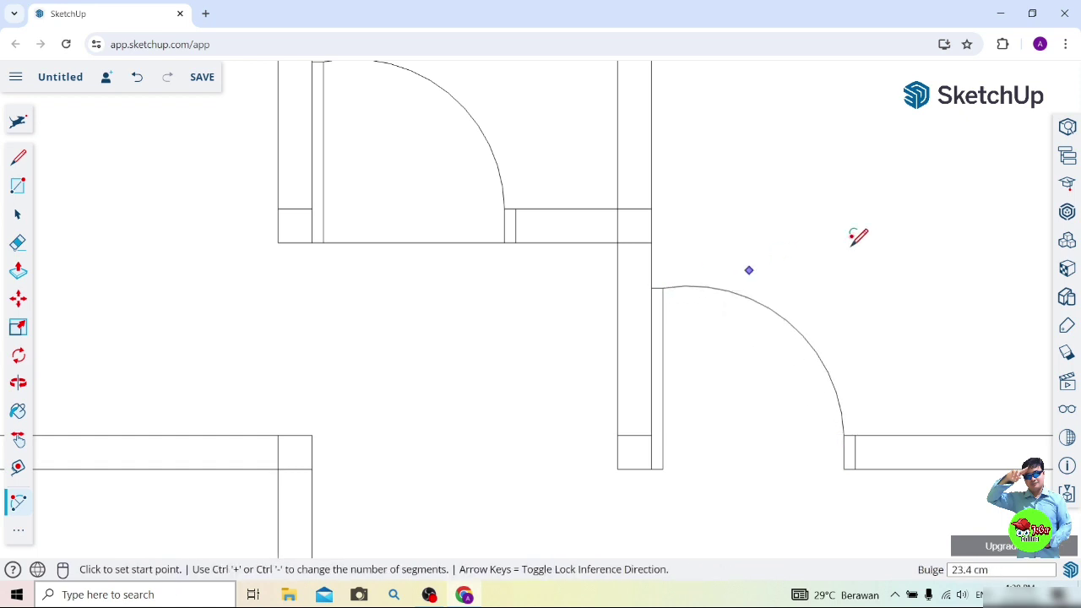
pyautogui.scroll(-1, 847, 262)
pyautogui.scroll(-1, 847, 262)
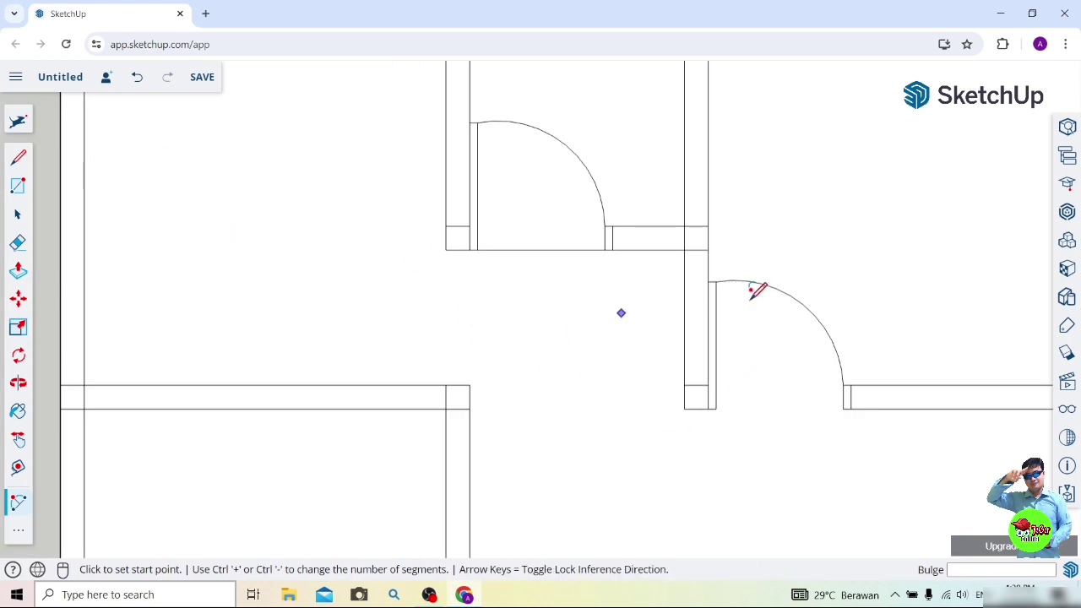
pyautogui.scroll(-2, 478, 379)
pyautogui.scroll(-2, 478, 380)
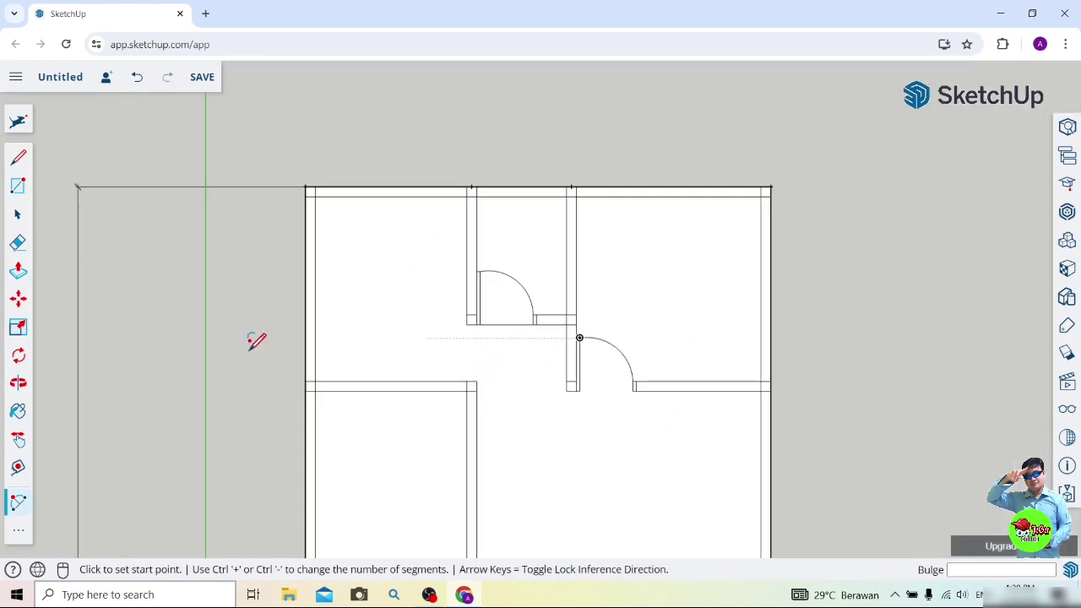
# - Draw 80 cm guide lines along the lower-left room's walls down the vertical wall
pyautogui.click(18, 439)
pyautogui.moveTo(409, 439); pyautogui.dragTo(422, 277)
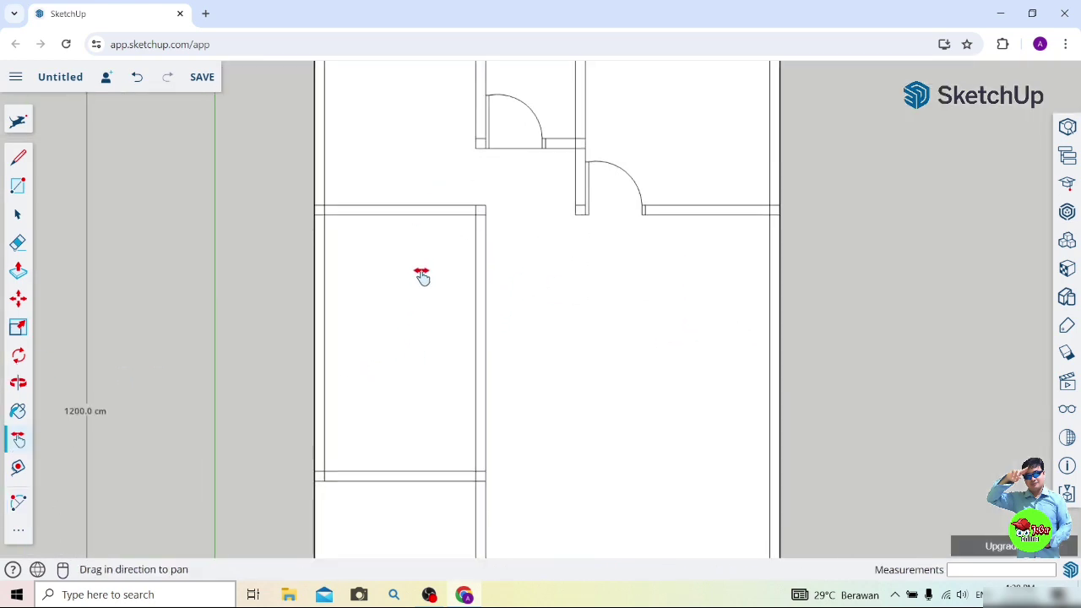
pyautogui.click(21, 158)
pyautogui.click(486, 213)
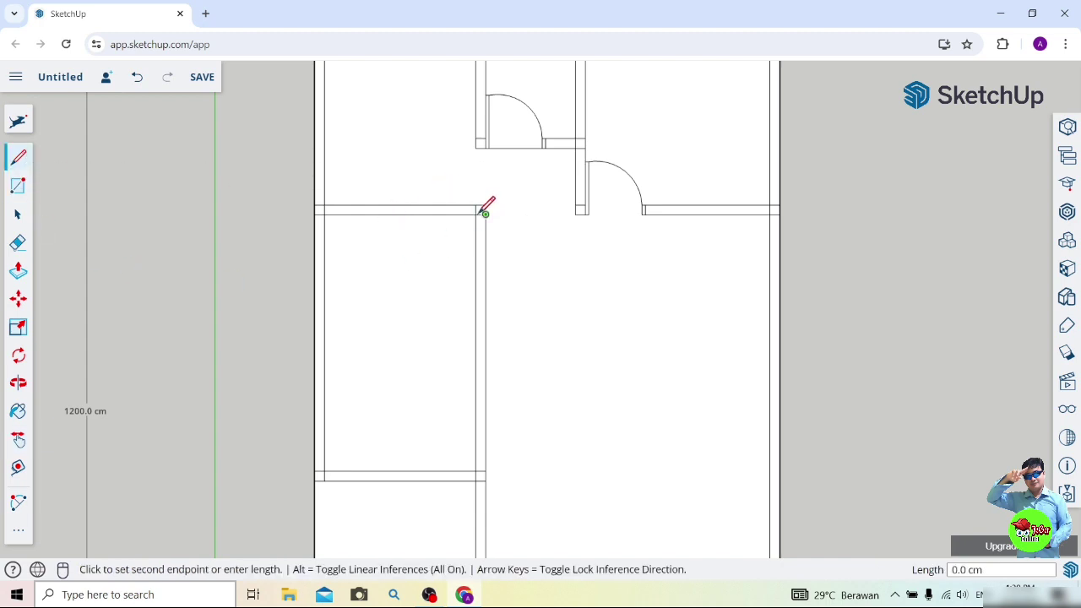
pyautogui.click(437, 214)
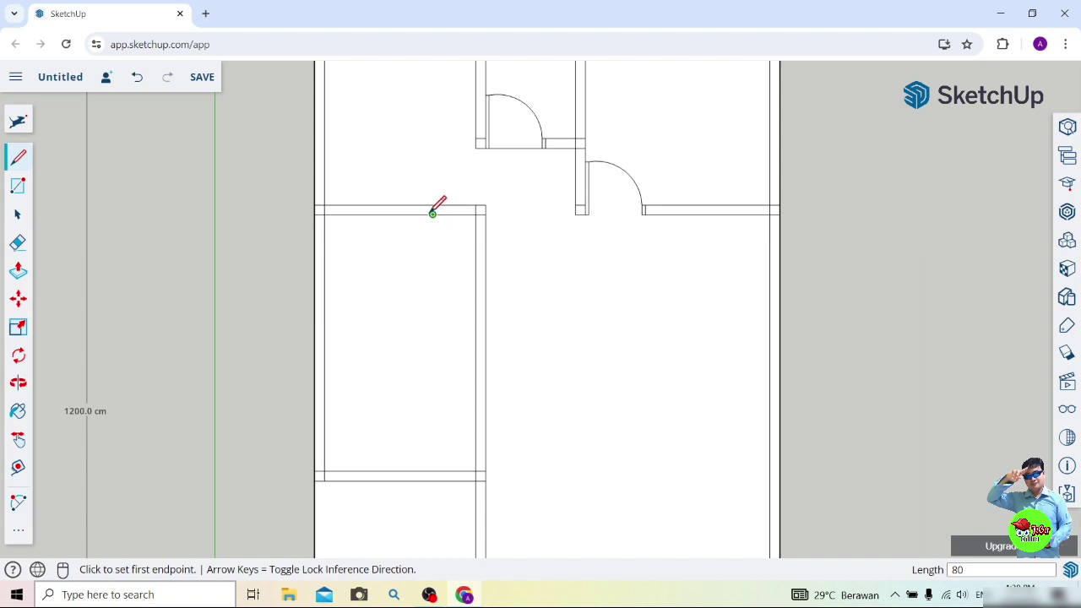
pyautogui.click(433, 214)
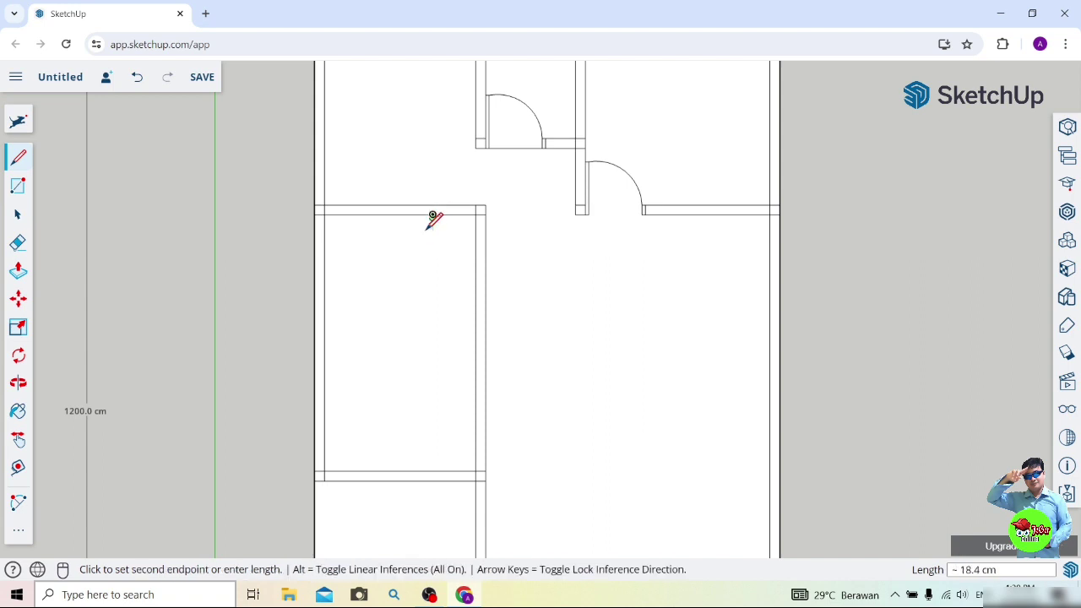
pyautogui.scroll(3, 435, 217)
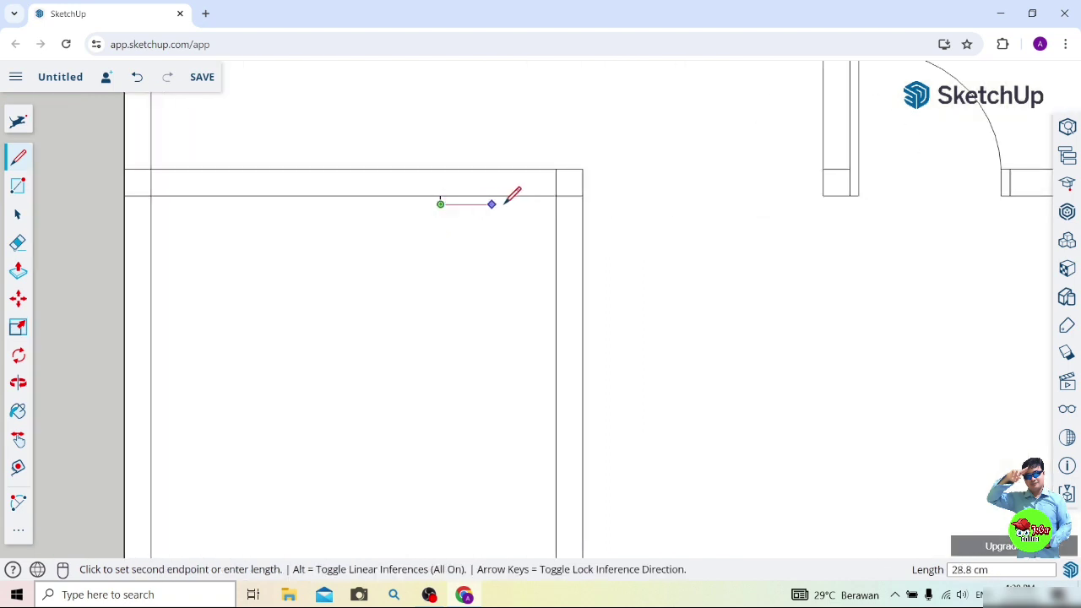
pyautogui.click(581, 203)
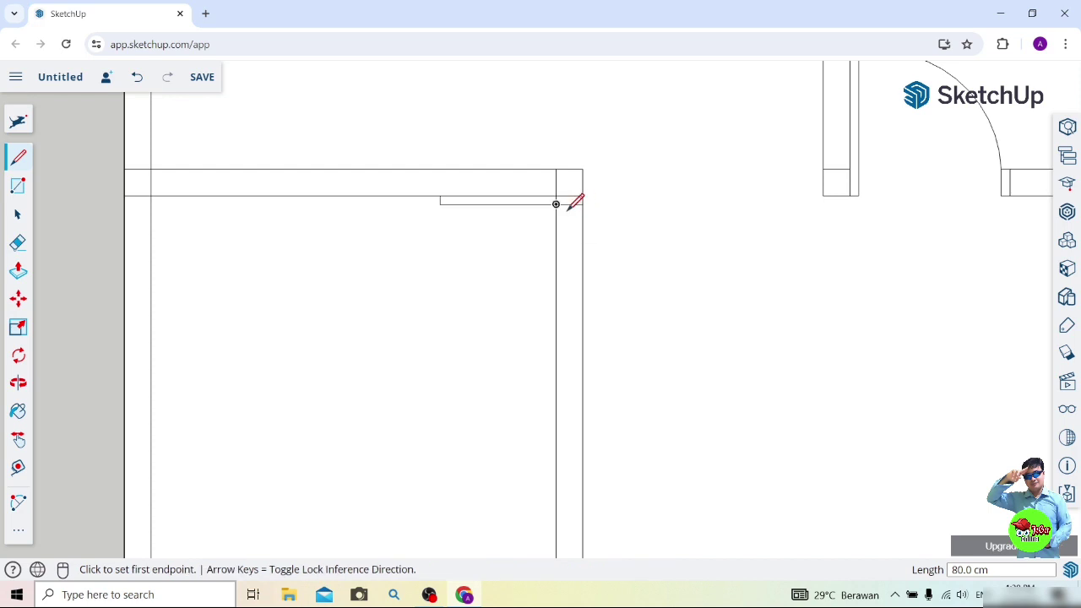
pyautogui.click(556, 204)
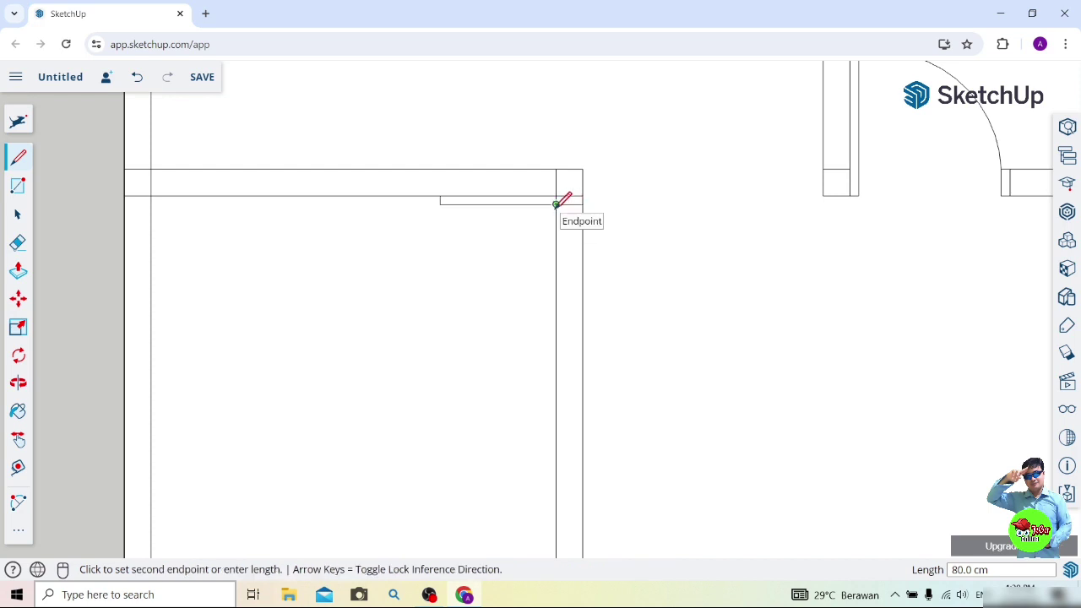
pyautogui.write('80')
pyautogui.click(555, 288)
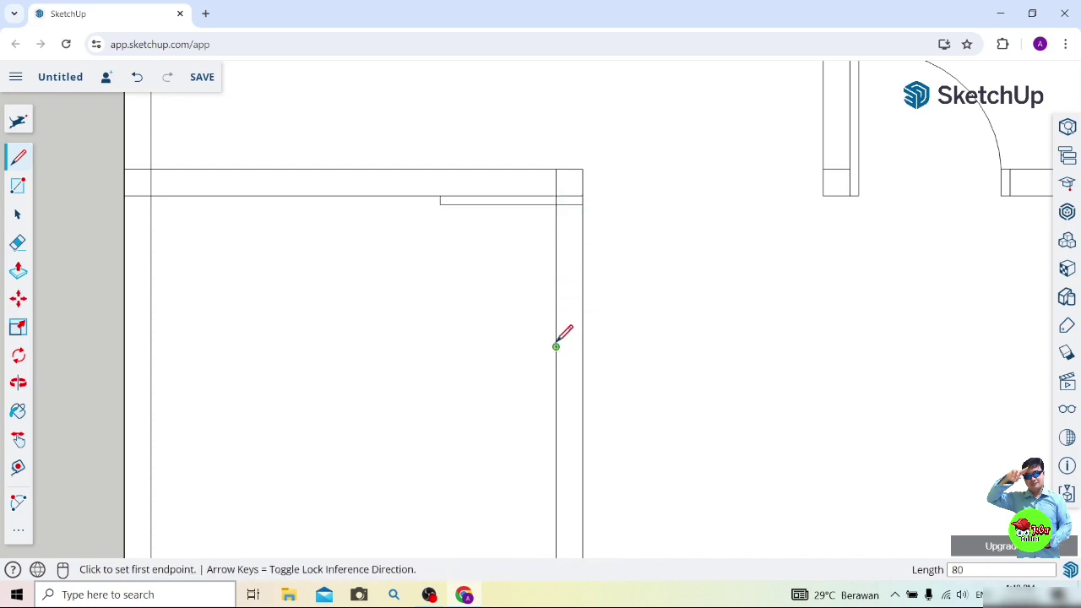
# - Draw two short cuts across the vertical wall at the 80 cm mark, about 5 cm apart
pyautogui.click(556, 346)
pyautogui.click(582, 346)
pyautogui.click(555, 346)
pyautogui.press('Return')
pyautogui.click(556, 353)
pyautogui.click(582, 353)
pyautogui.scroll(-2, 582, 355)
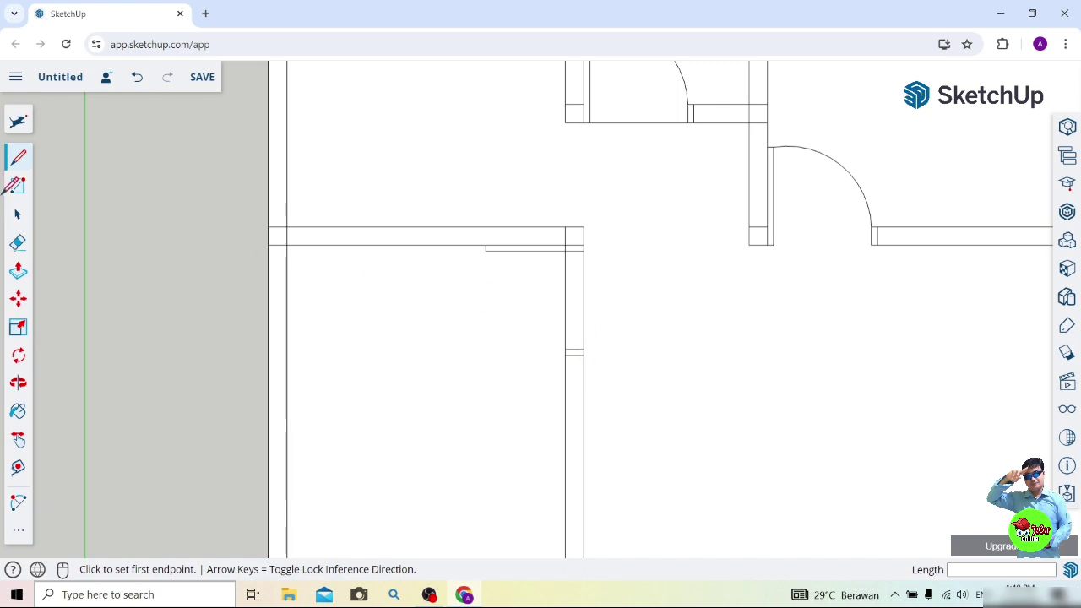
pyautogui.click(18, 249)
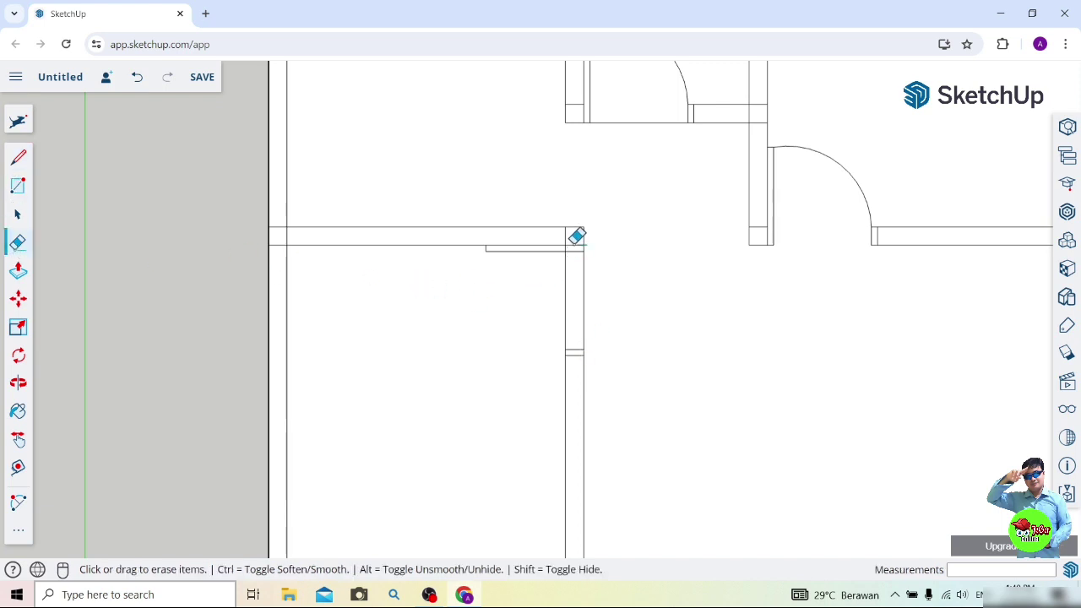
pyautogui.click(137, 79)
pyautogui.scroll(3, 568, 252)
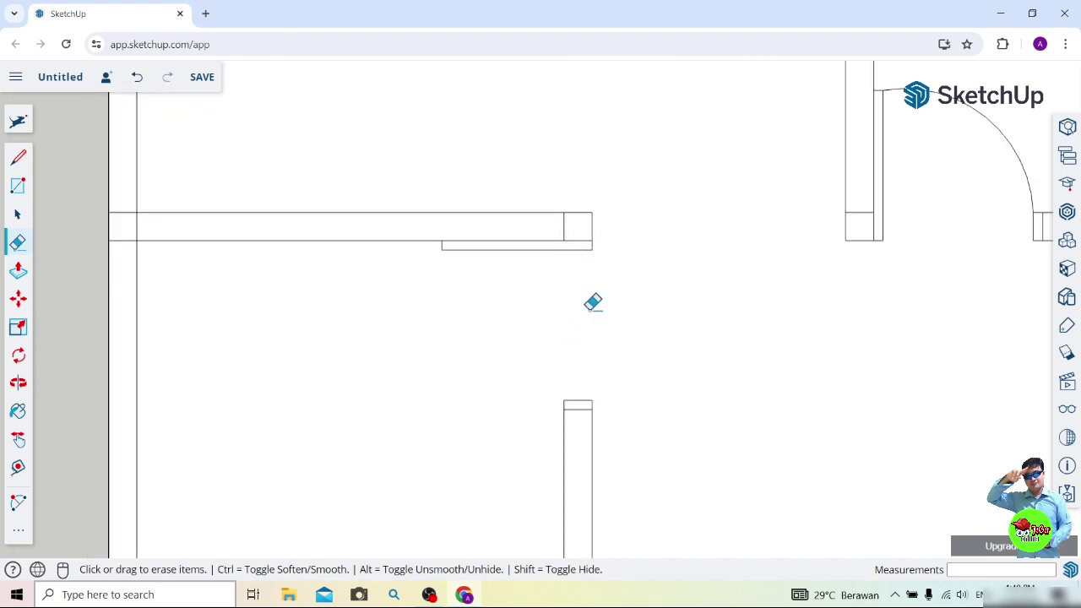
# - Draw a 2 Point Arc door swing from the lower wall end to the upper wall, then pan to the next room
pyautogui.click(17, 505)
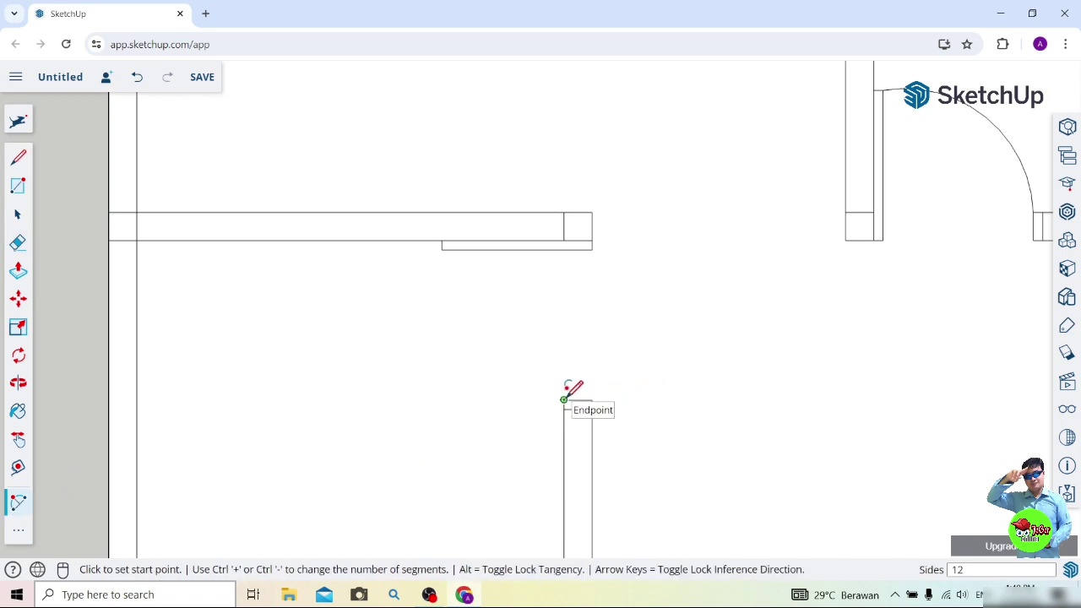
pyautogui.click(563, 400)
pyautogui.click(439, 248)
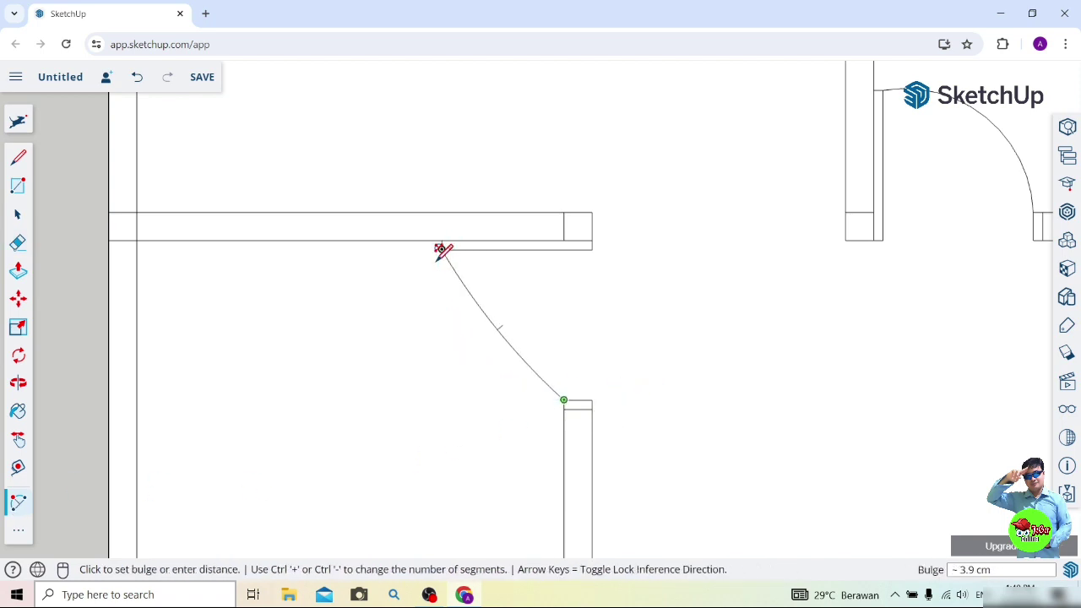
pyautogui.click(416, 291)
pyautogui.scroll(-1, 646, 270)
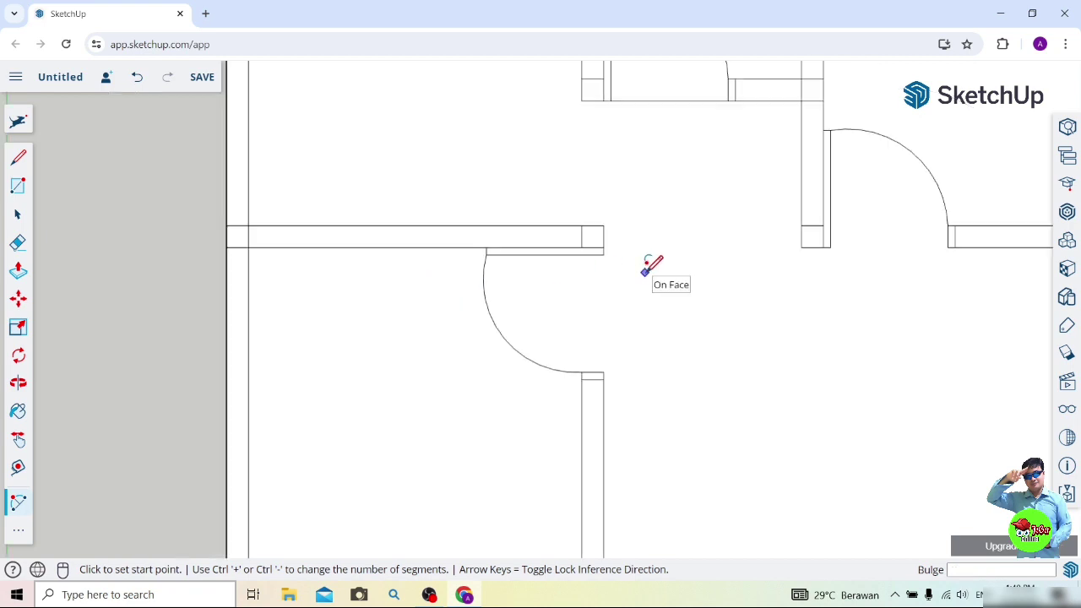
pyautogui.scroll(-2, 651, 265)
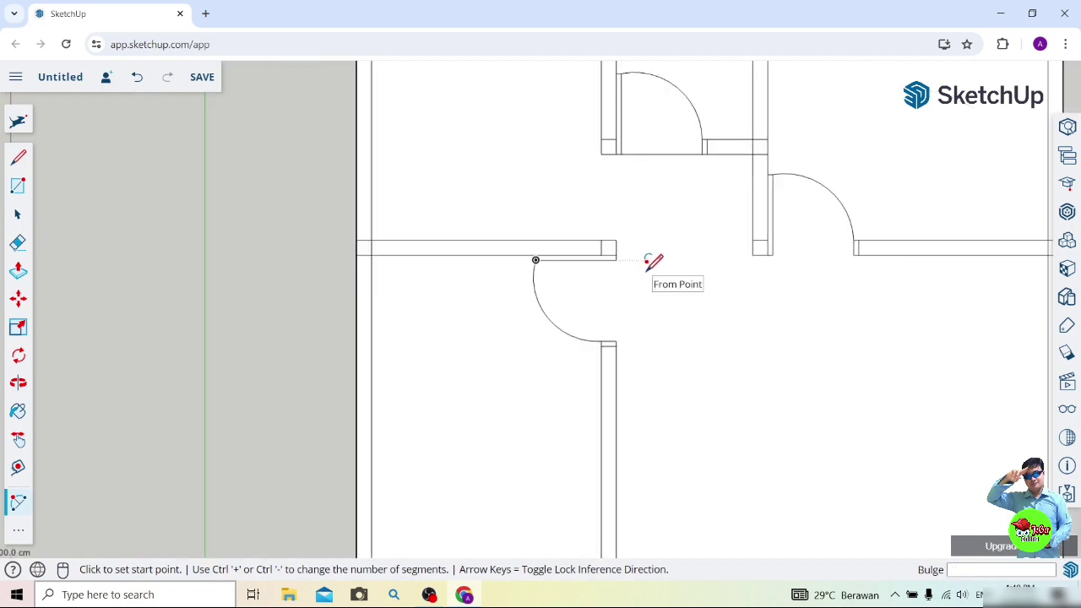
pyautogui.scroll(-1, 651, 264)
pyautogui.click(18, 439)
pyautogui.moveTo(526, 435)
pyautogui.mouseDown()
pyautogui.moveTo(468, 343)
pyautogui.moveTo(456, 222)
pyautogui.moveTo(408, 90)
pyautogui.mouseUp()
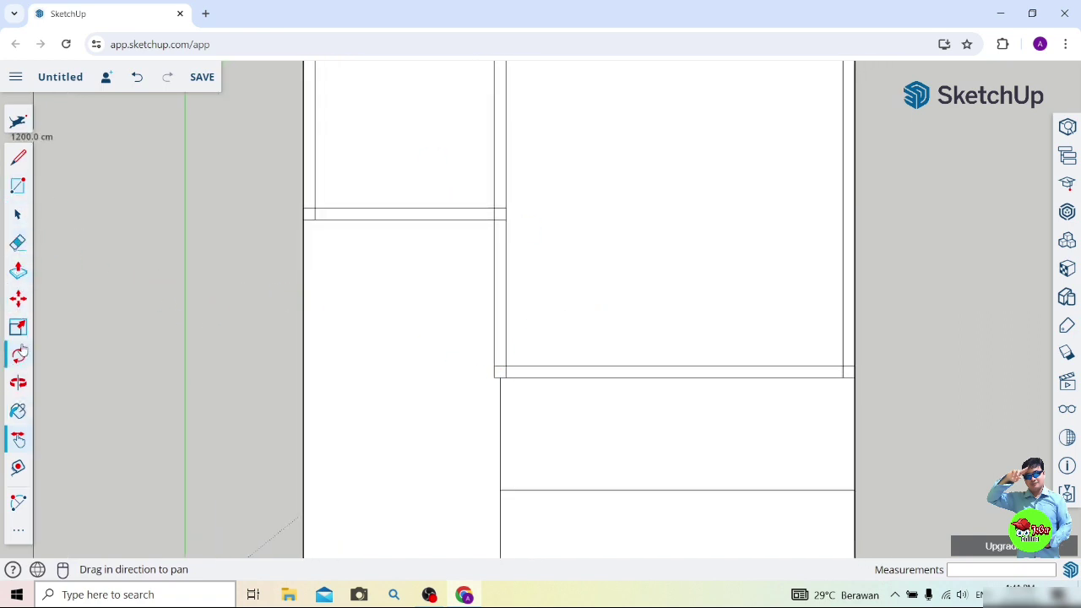
# - Draw short cross lines through the wall thickness near the room's wall corner
pyautogui.click(21, 158)
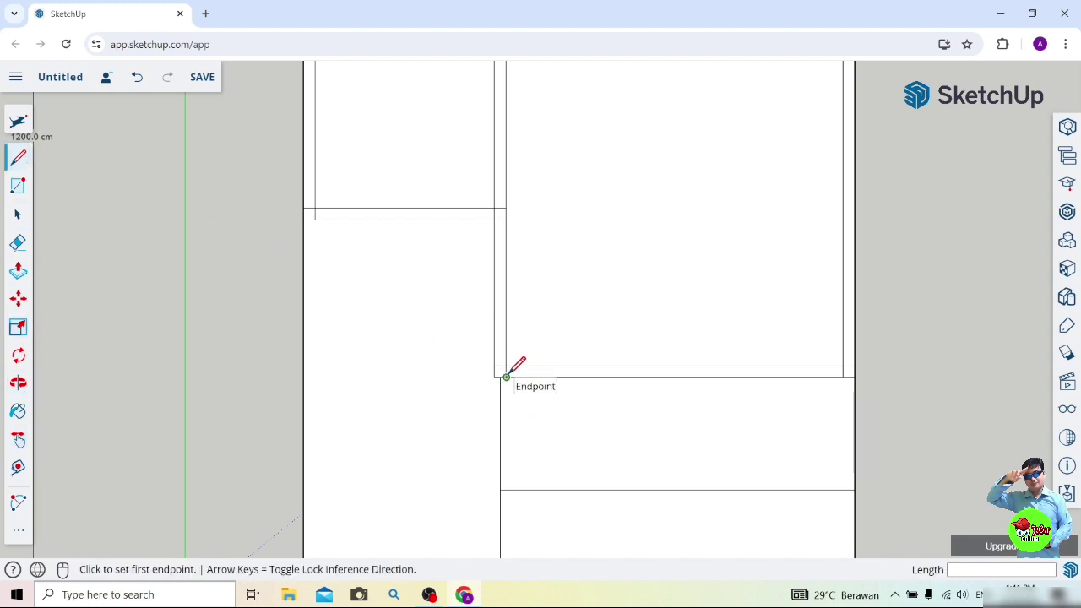
pyautogui.click(506, 377)
pyautogui.write('80')
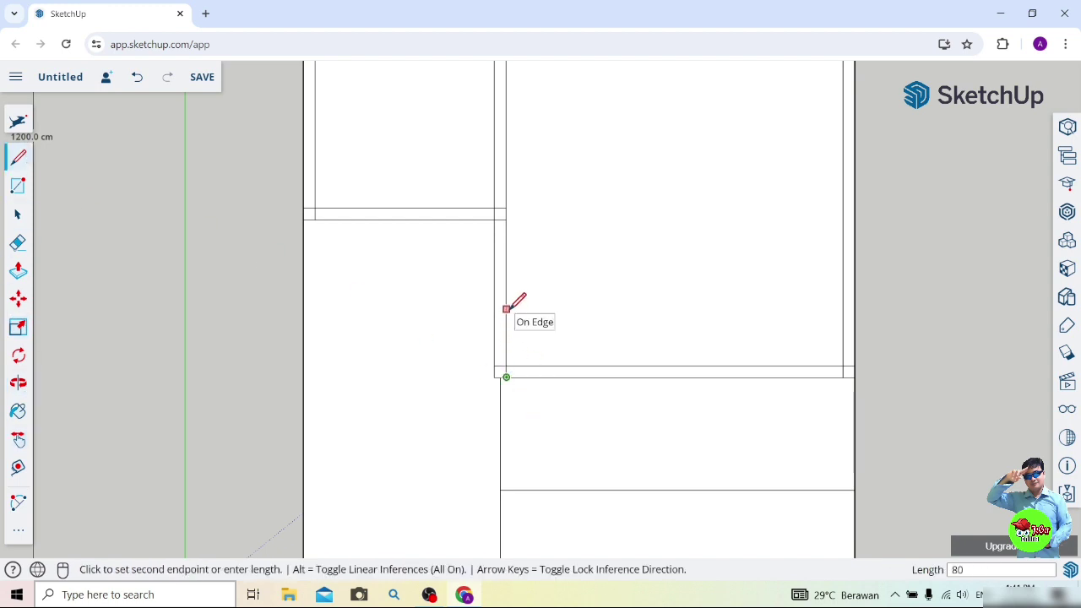
pyautogui.press('Return')
pyautogui.click(506, 306)
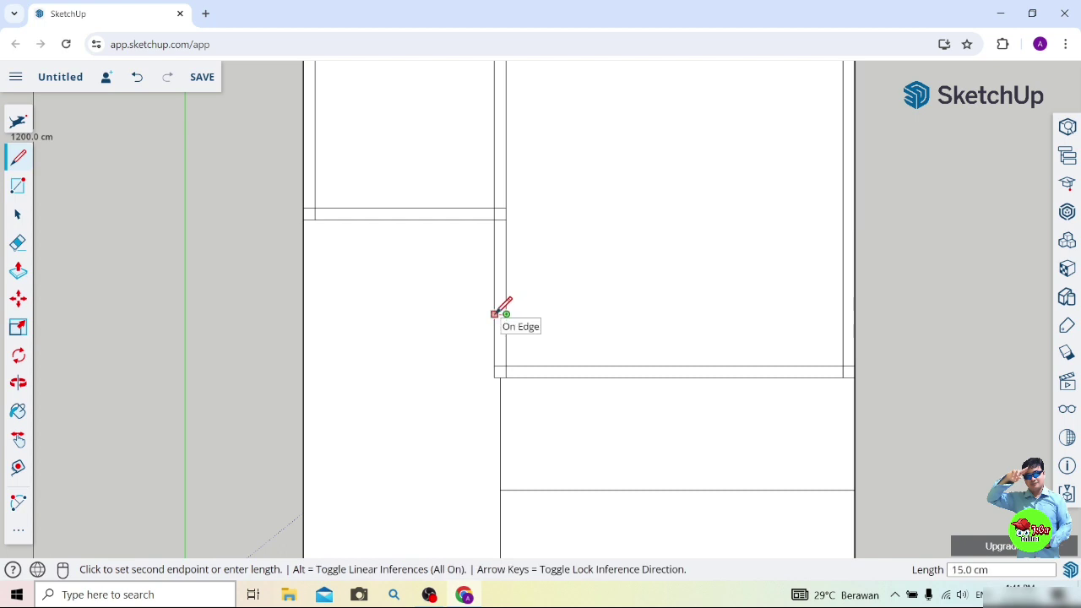
pyautogui.click(506, 314)
pyautogui.click(506, 364)
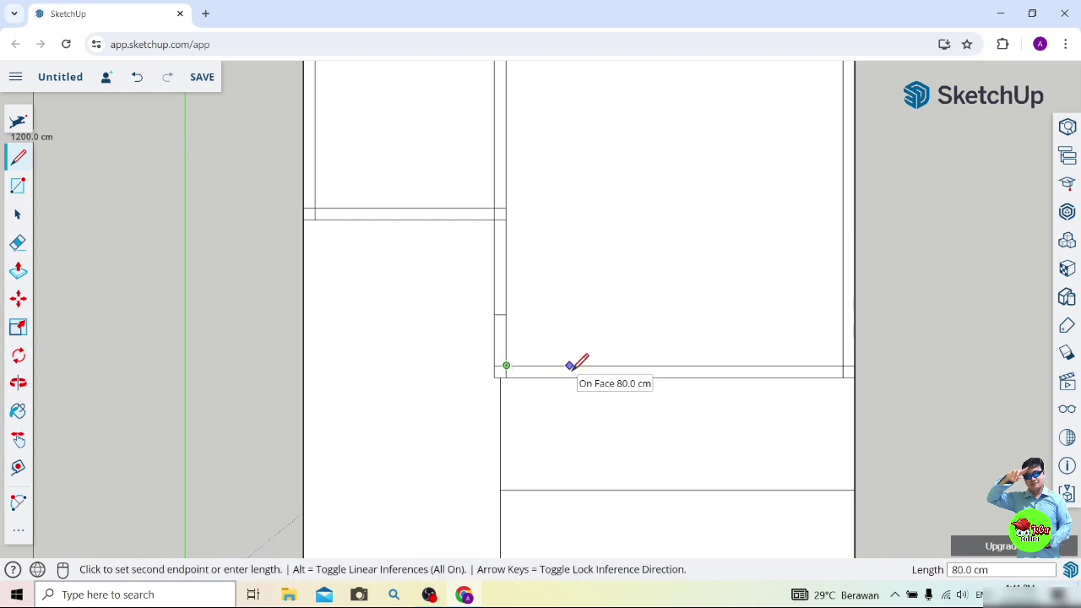
pyautogui.click(506, 356)
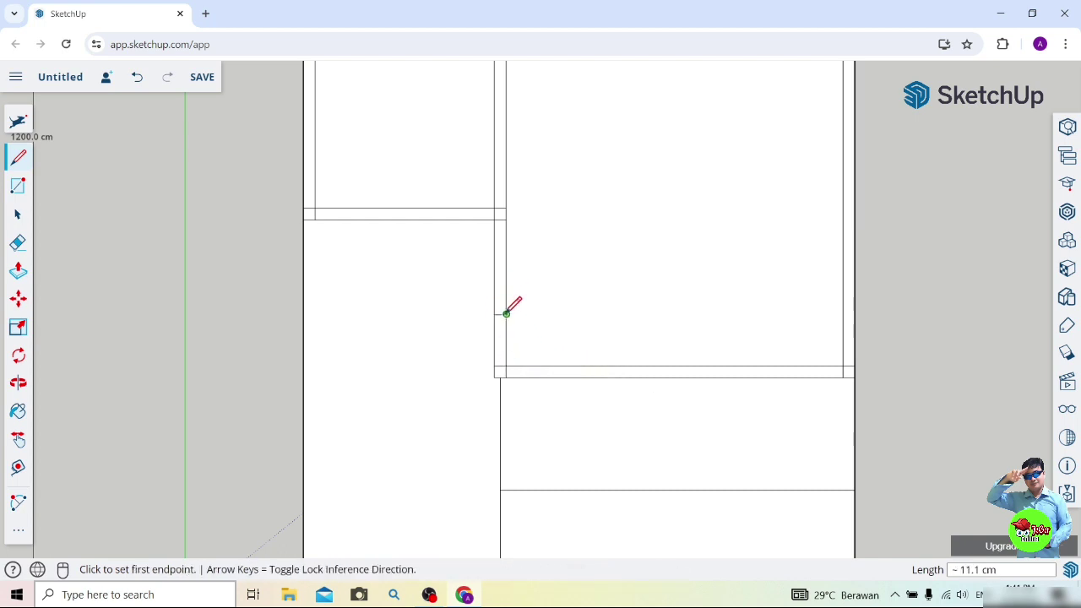
# - Draw a line down to the lower wall and measure an 80 cm door width along it
pyautogui.click(506, 313)
pyautogui.write('5')
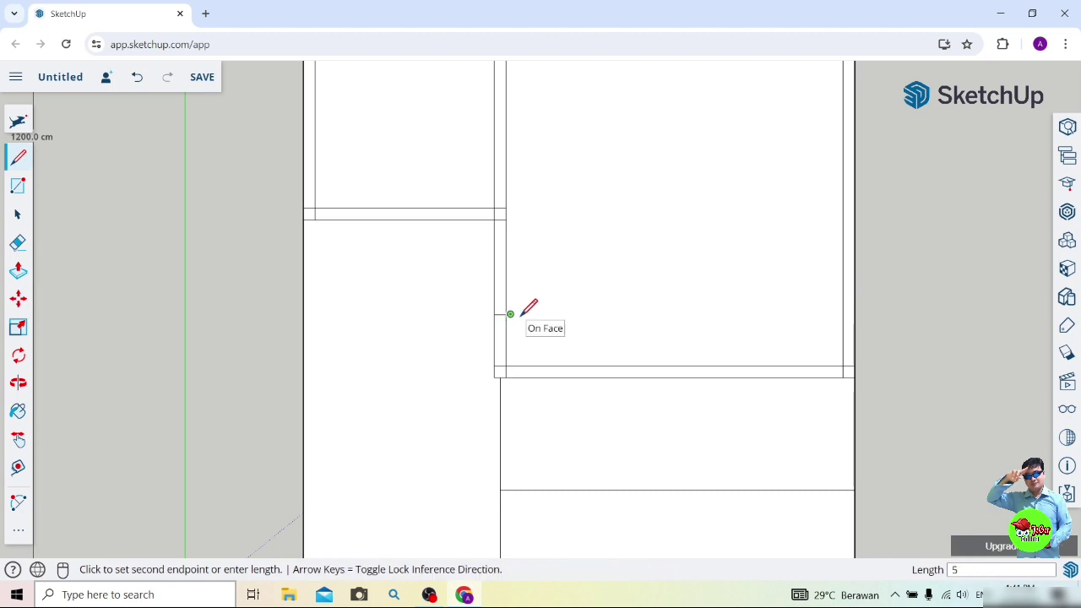
pyautogui.scroll(1, 525, 313)
pyautogui.scroll(3, 524, 311)
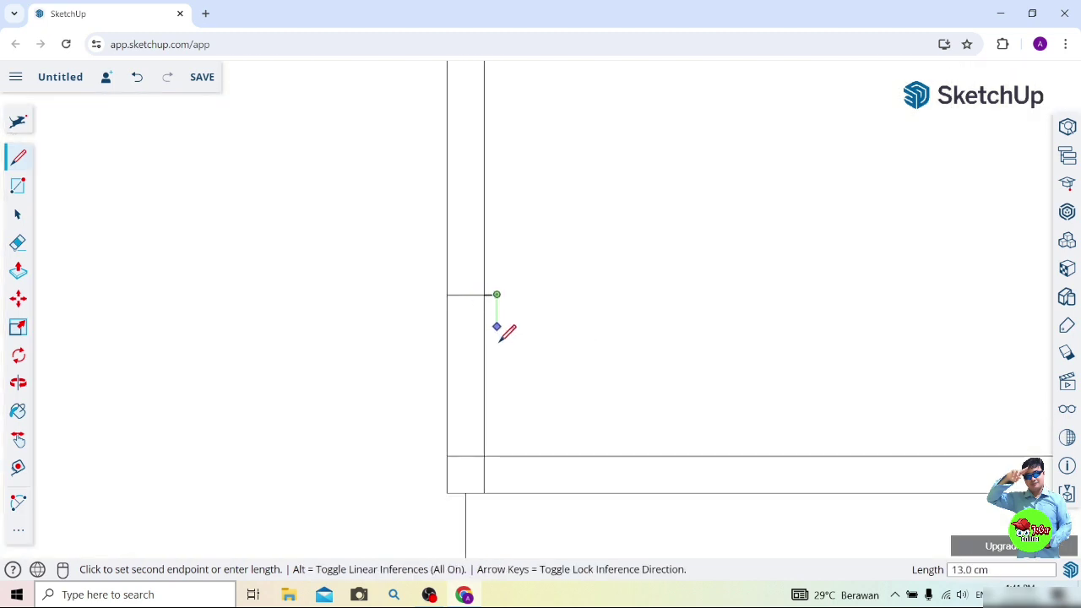
pyautogui.click(500, 493)
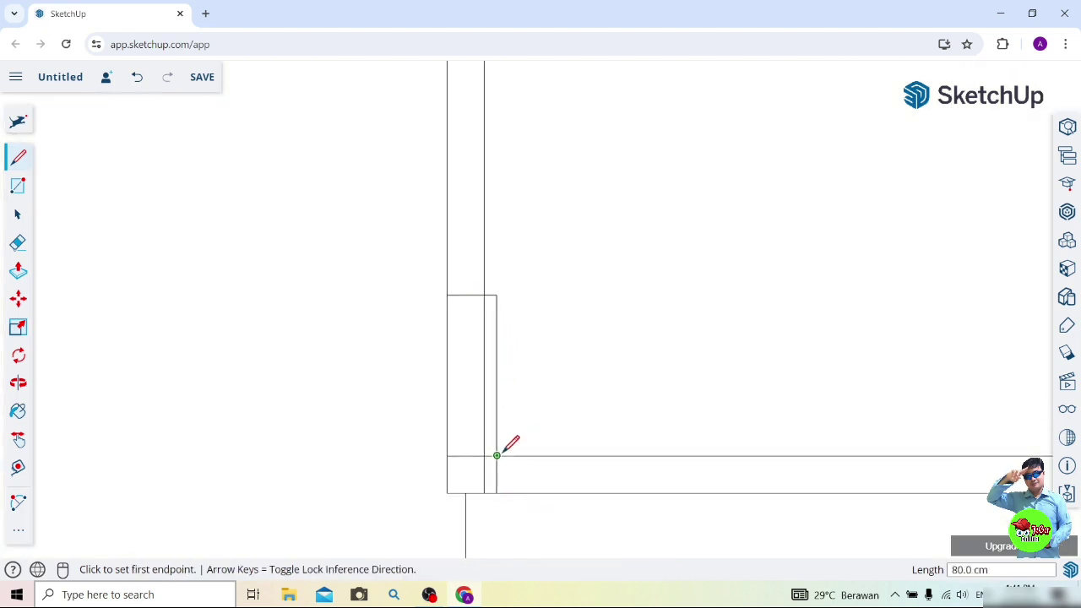
pyautogui.click(498, 455)
pyautogui.write('80')
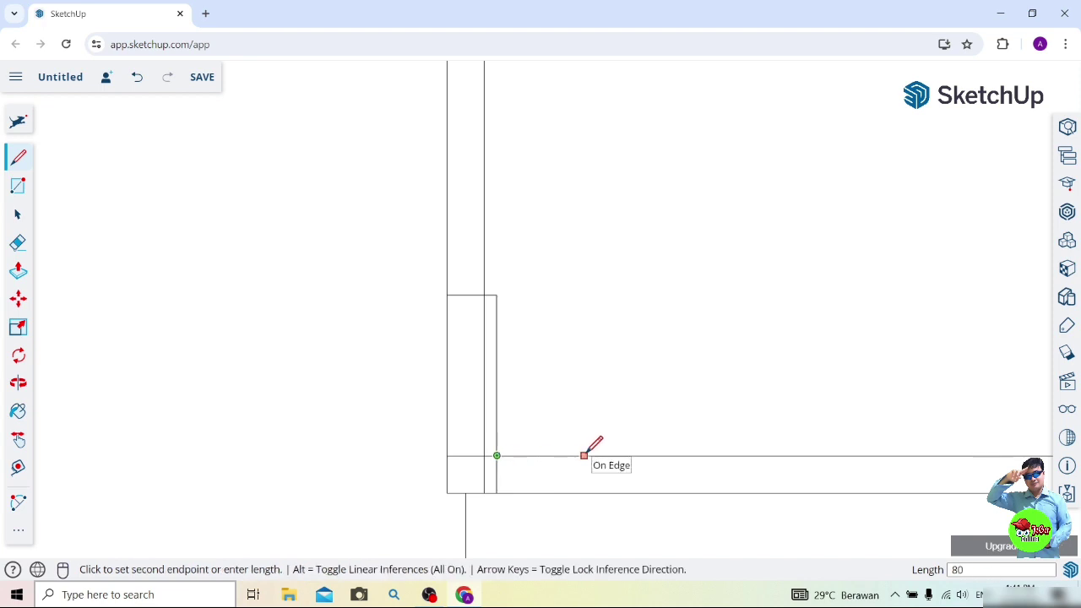
pyautogui.press('Return')
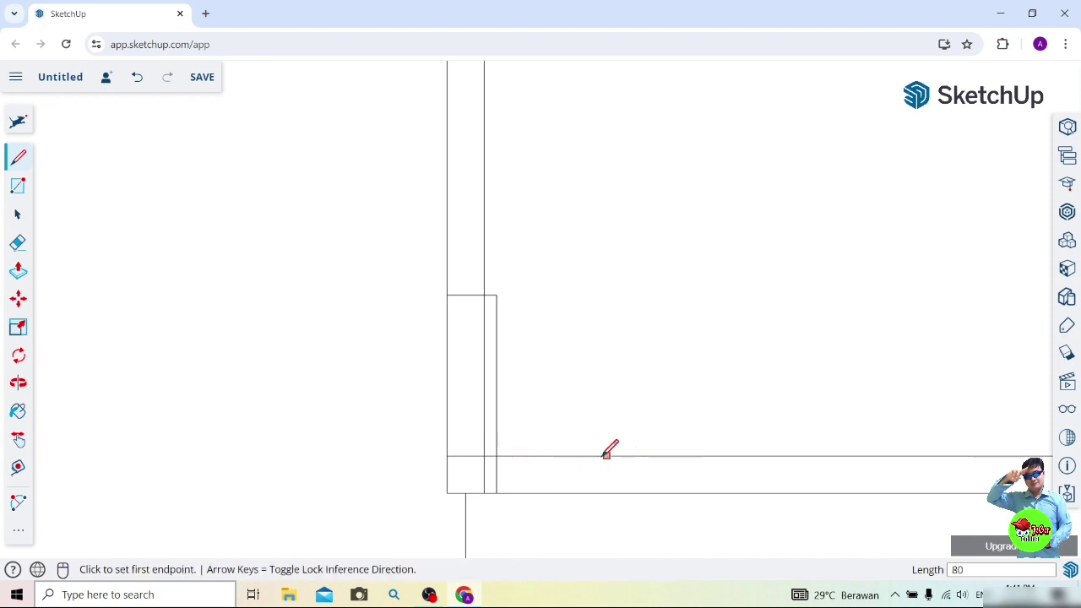
# - Draw two cross lines through the lower wall, about 15 cm apart, at the 80 cm mark
pyautogui.click(497, 455)
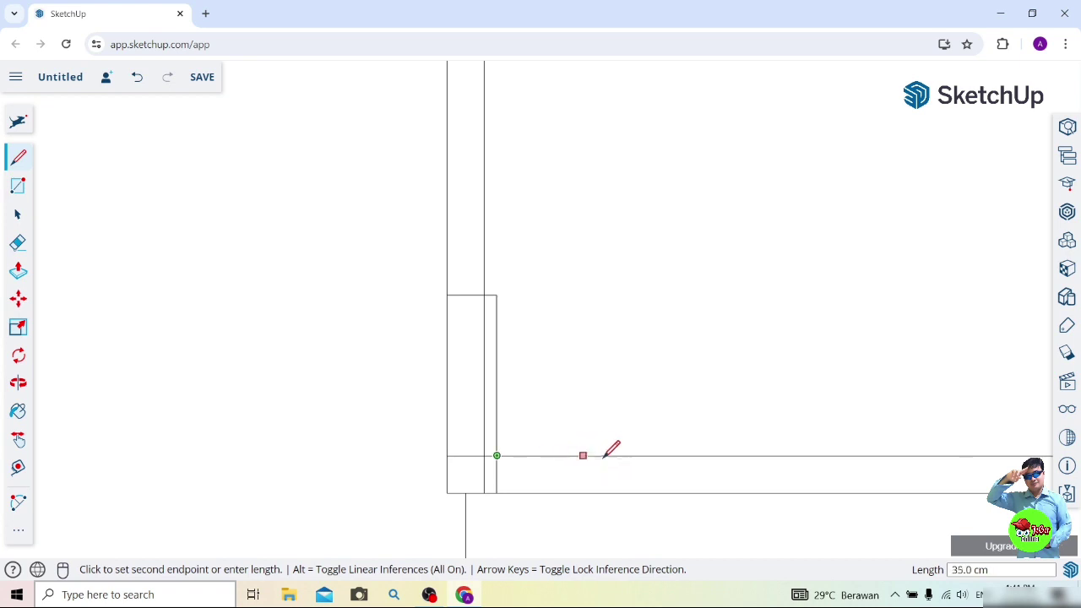
pyautogui.write('80')
pyautogui.press('Return')
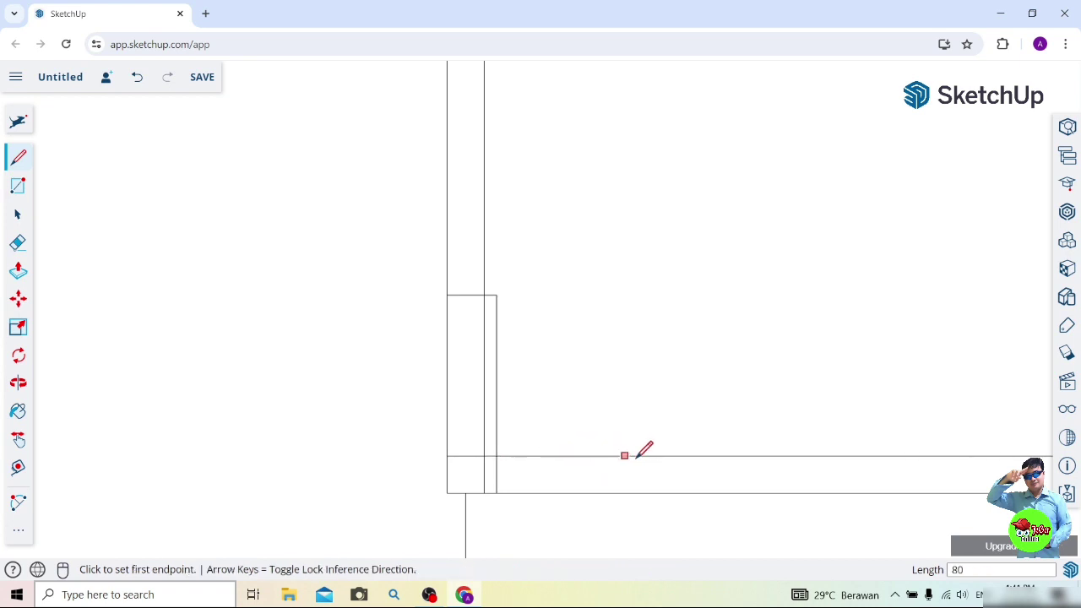
pyautogui.click(695, 456)
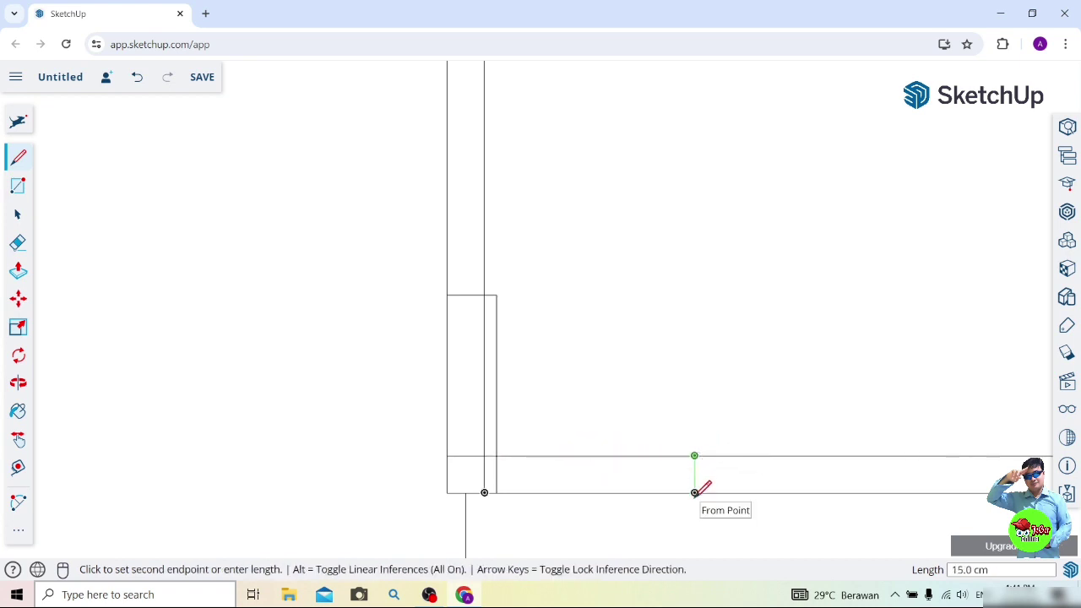
pyautogui.click(694, 493)
pyautogui.click(694, 456)
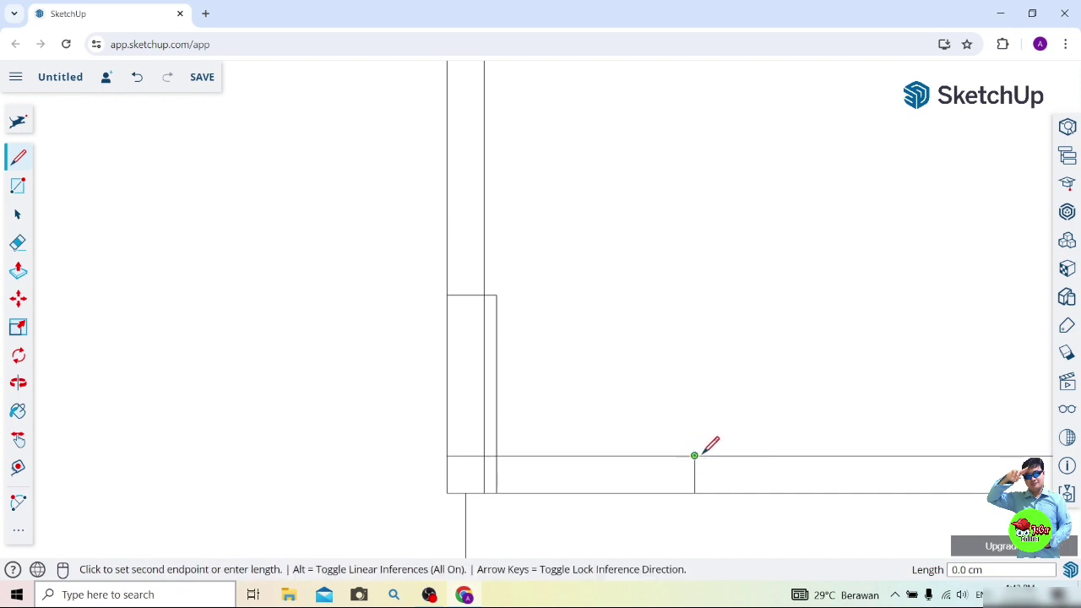
pyautogui.press('Escape')
pyautogui.click(707, 456)
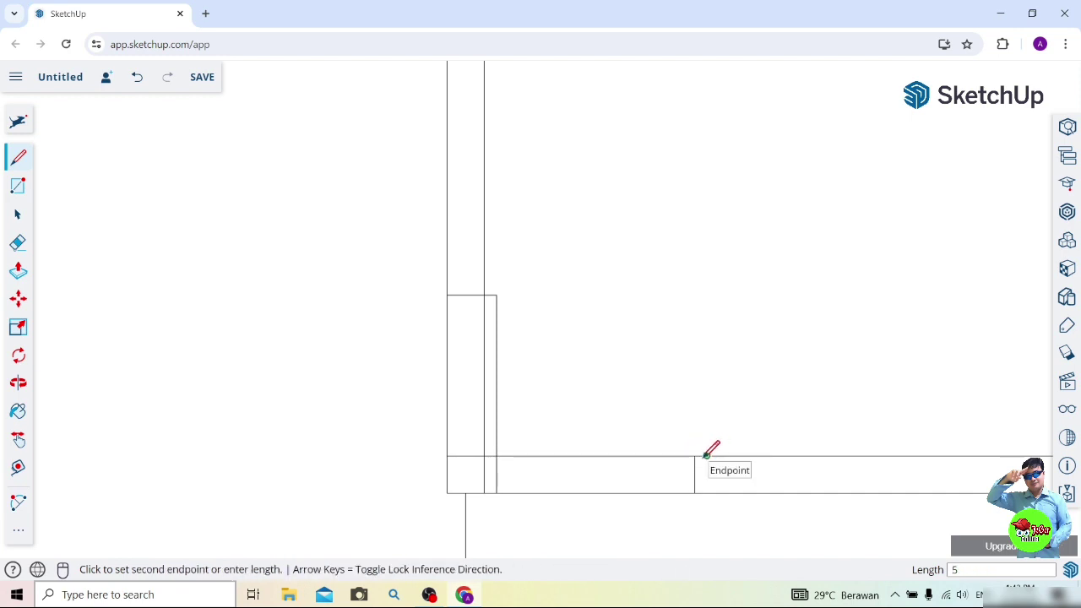
pyautogui.click(714, 496)
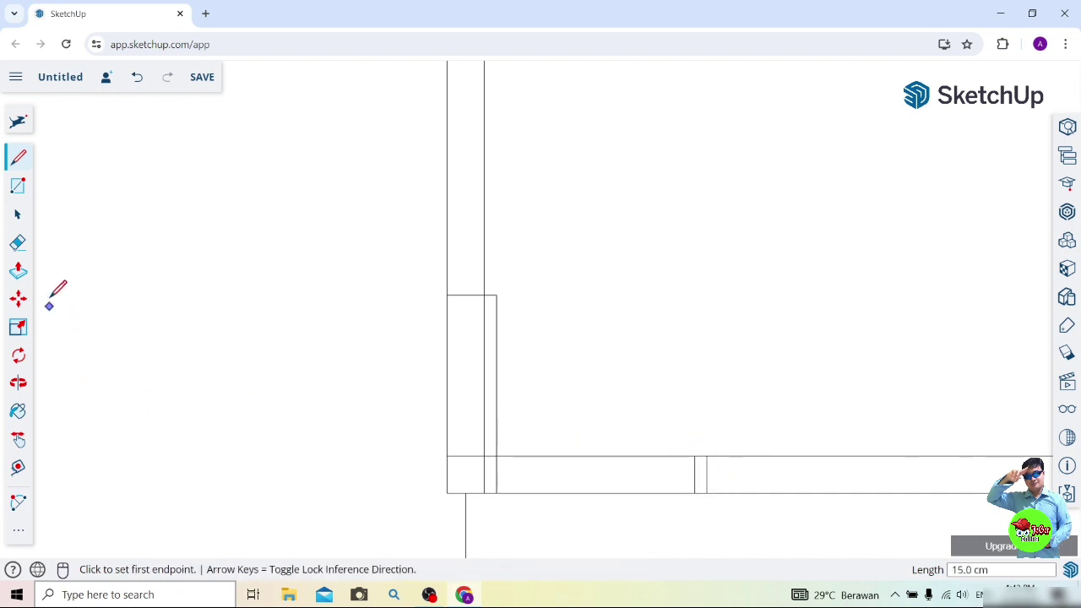
pyautogui.click(18, 242)
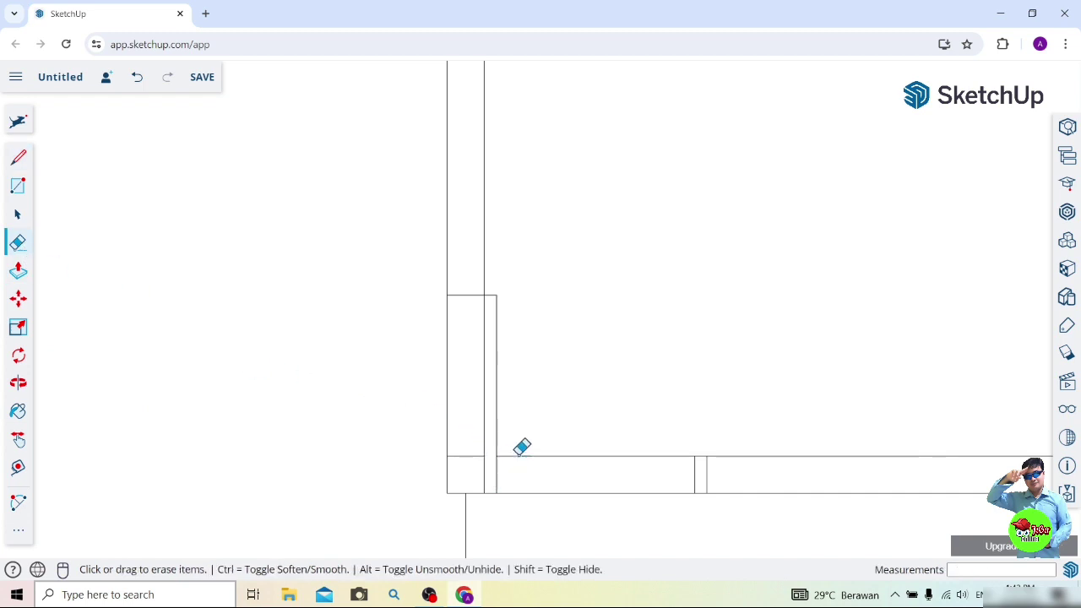
# - Erase the two wall edges across the 80 cm opening and draw its arc door swing
pyautogui.click(522, 449)
pyautogui.click(517, 487)
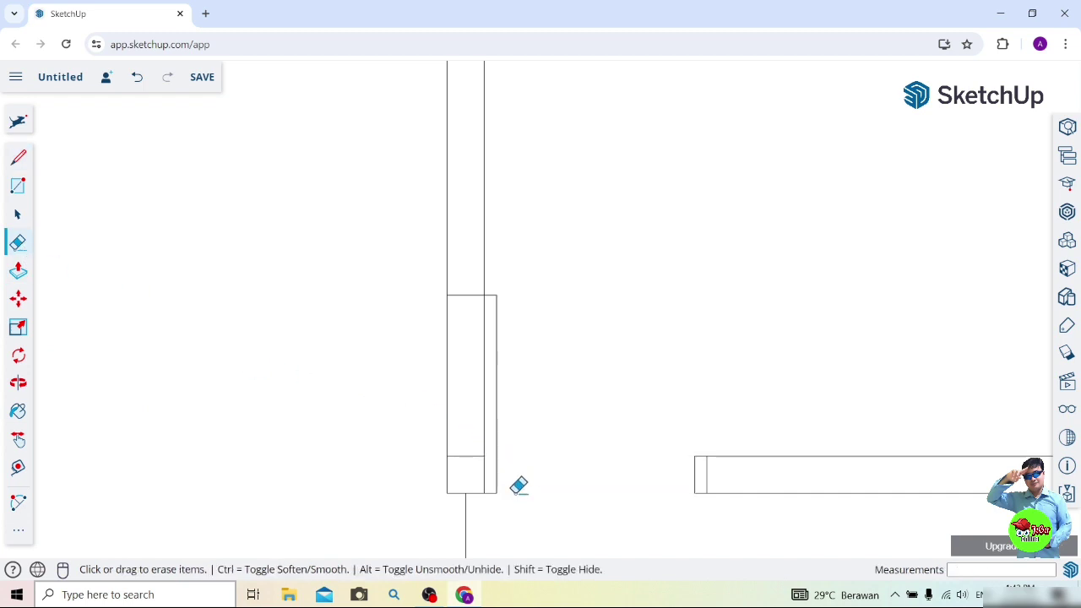
pyautogui.click(18, 501)
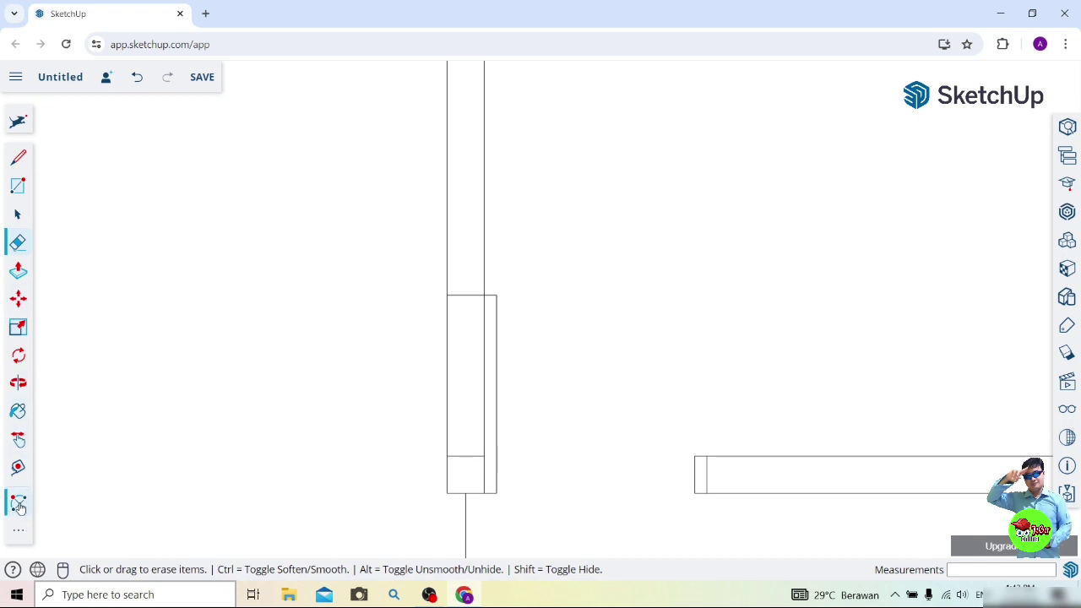
pyautogui.click(694, 456)
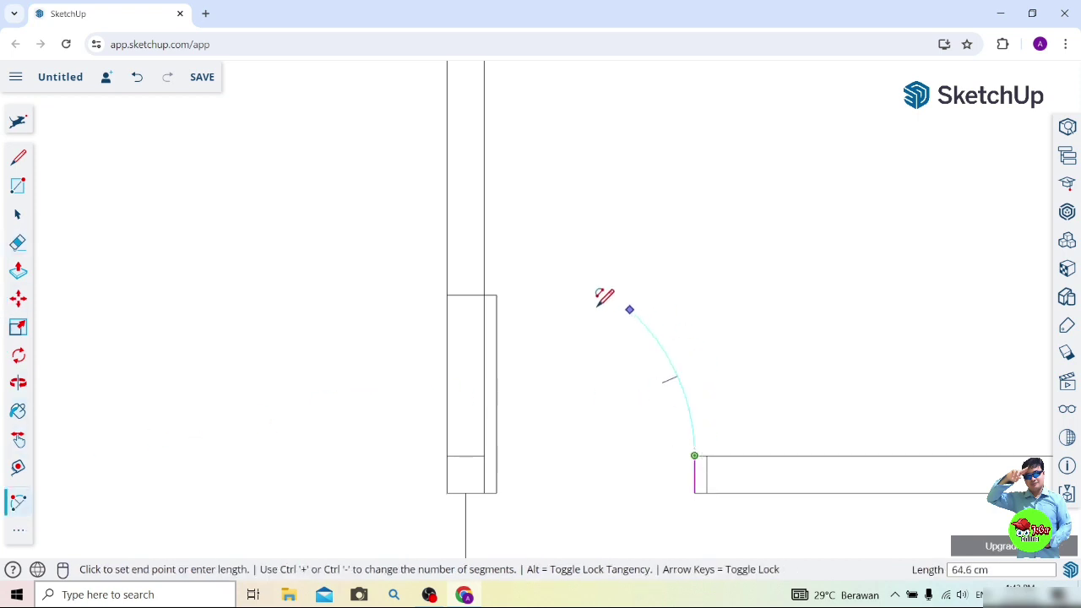
pyautogui.click(497, 294)
pyautogui.click(545, 258)
# - Zoom out and pan to centre the whole floor plan in view
pyautogui.scroll(-3, 541, 319)
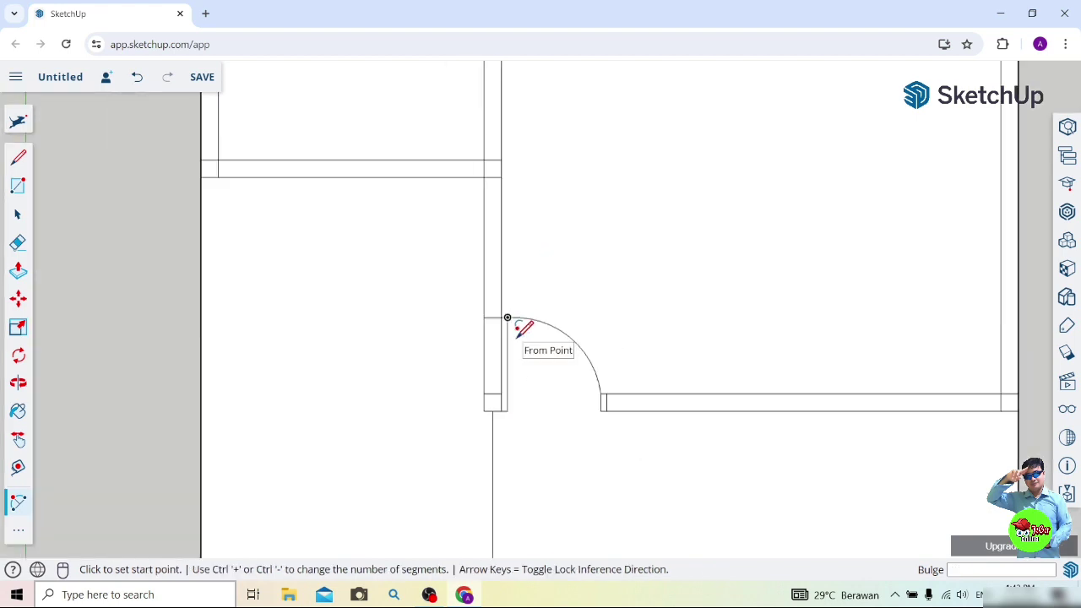
pyautogui.scroll(-3, 518, 328)
pyautogui.scroll(-2, 518, 328)
pyautogui.scroll(-1, 517, 330)
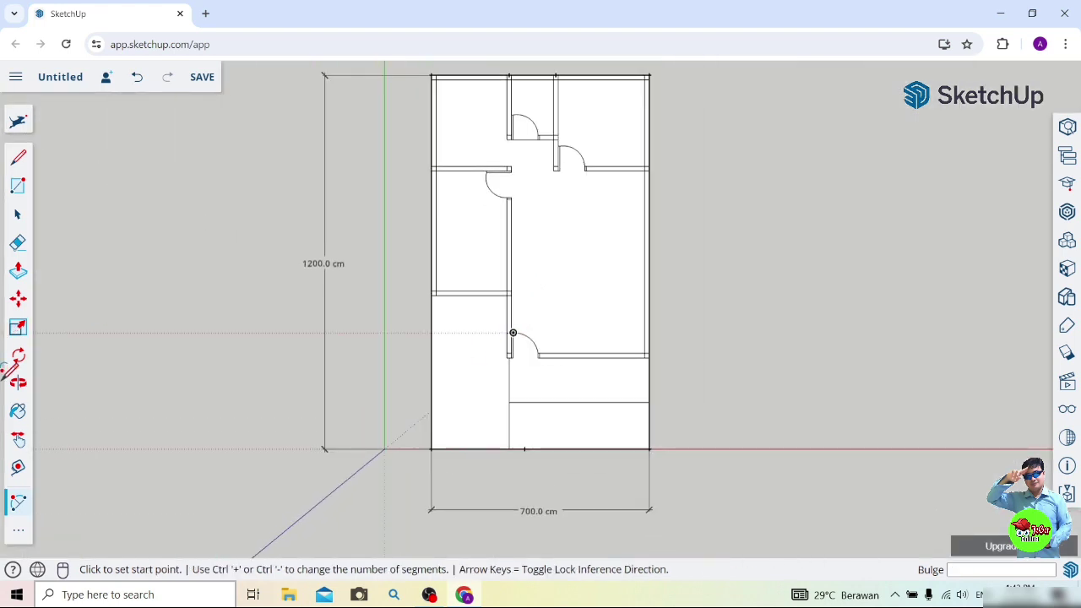
pyautogui.click(17, 439)
pyautogui.moveTo(488, 296); pyautogui.dragTo(452, 359)
pyautogui.scroll(2, 452, 359)
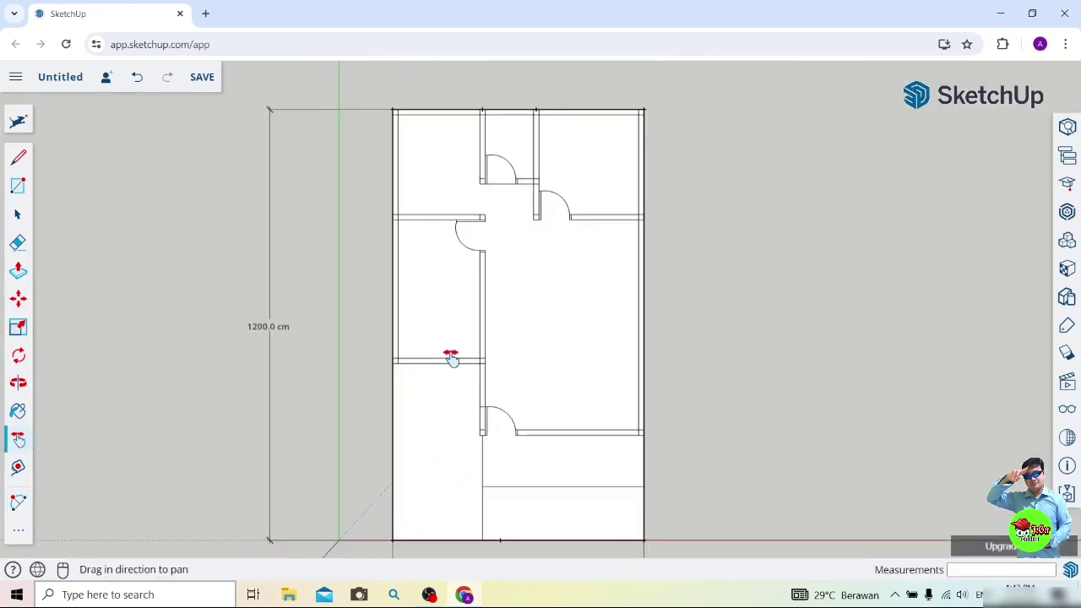
pyautogui.scroll(2, 451, 355)
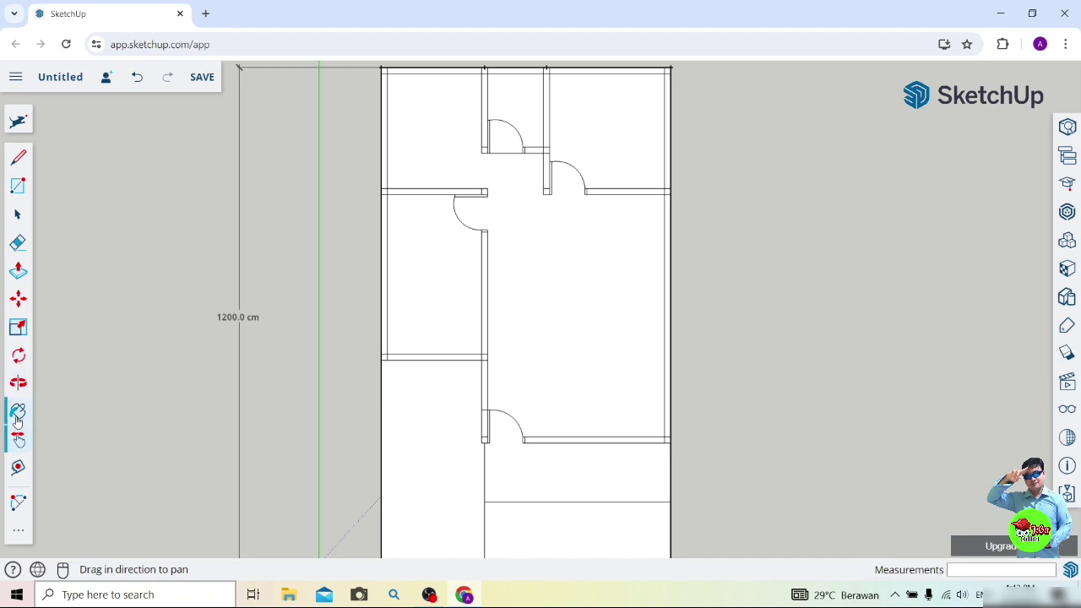
# - Activate the Paint Bucket and open the Colors material category
pyautogui.click(18, 411)
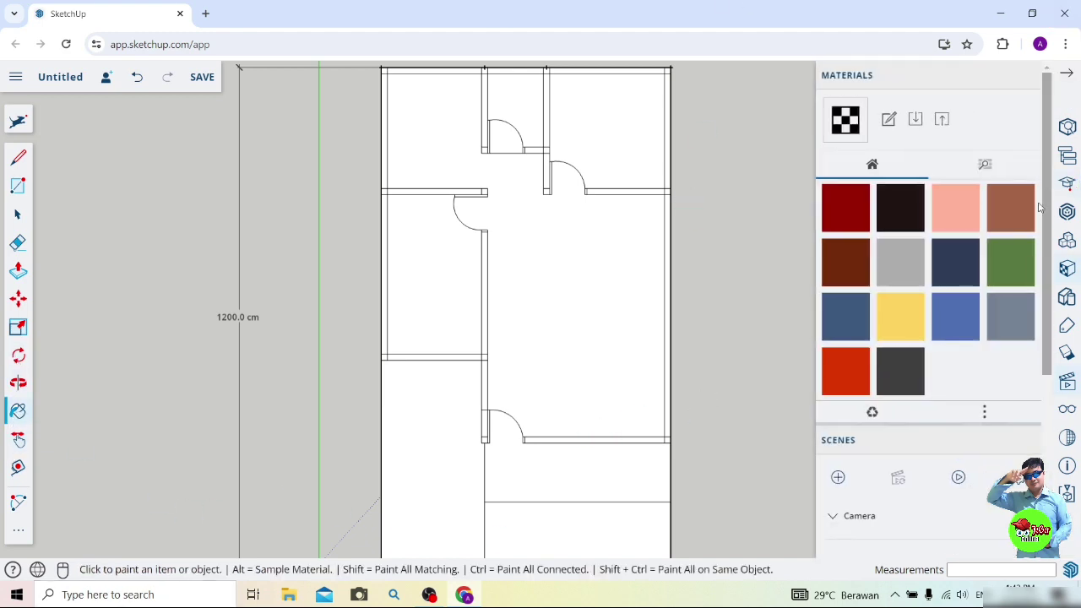
pyautogui.click(984, 164)
pyautogui.click(912, 358)
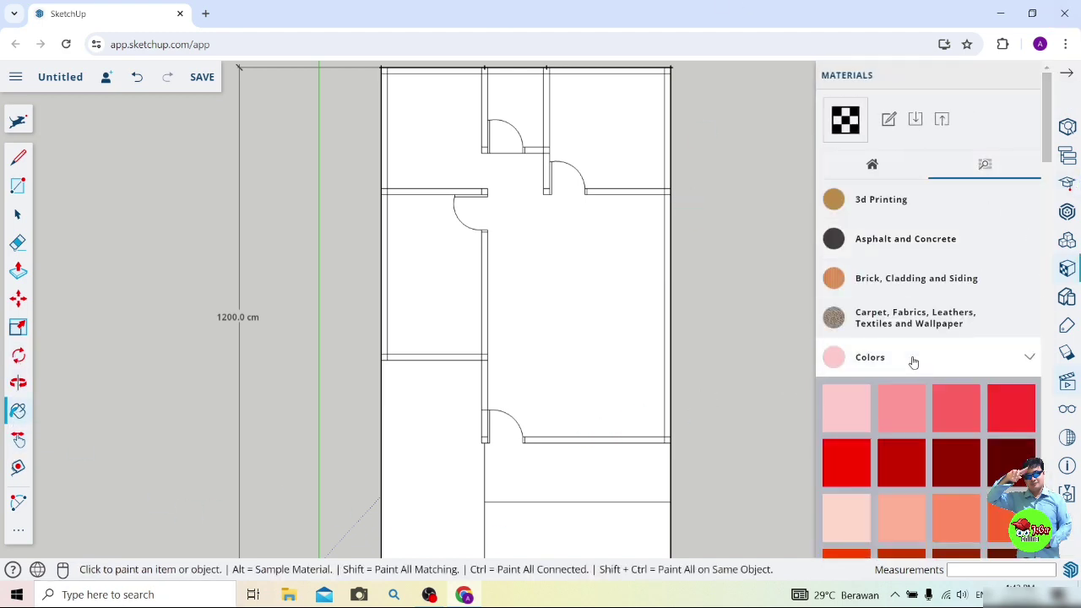
pyautogui.scroll(-5, 914, 361)
pyautogui.scroll(-5, 914, 362)
pyautogui.scroll(-5, 910, 321)
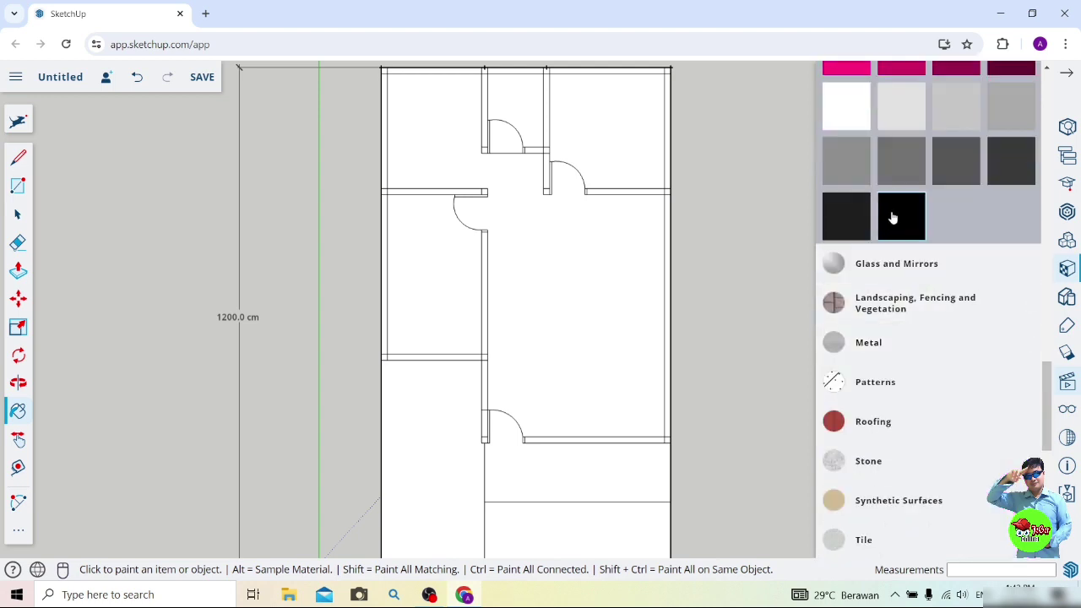
pyautogui.scroll(1, 414, 93)
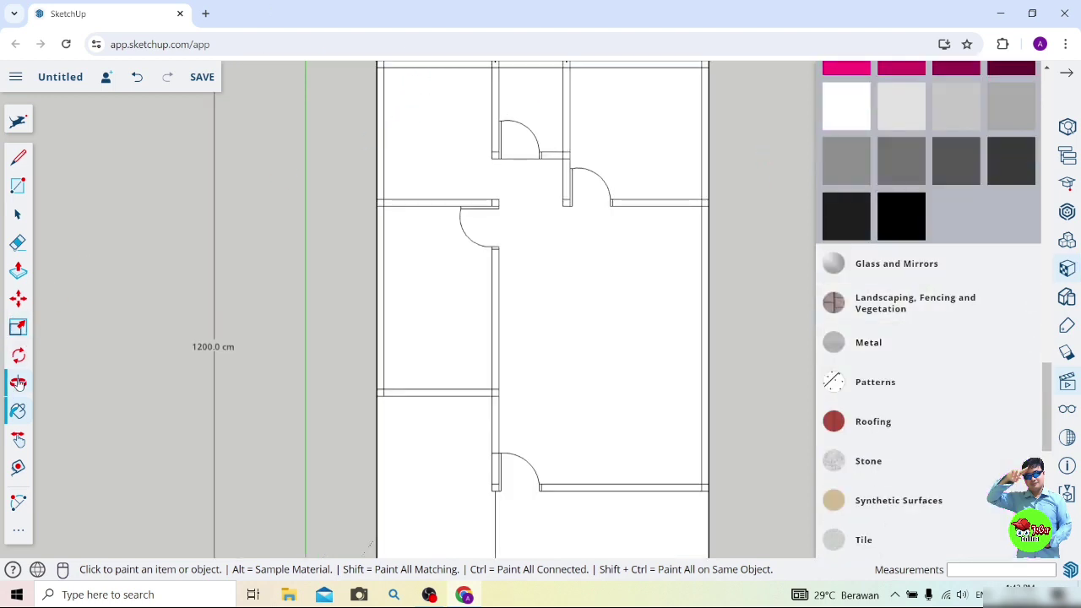
pyautogui.click(18, 439)
pyautogui.moveTo(267, 322); pyautogui.dragTo(245, 362)
pyautogui.scroll(1, 504, 158)
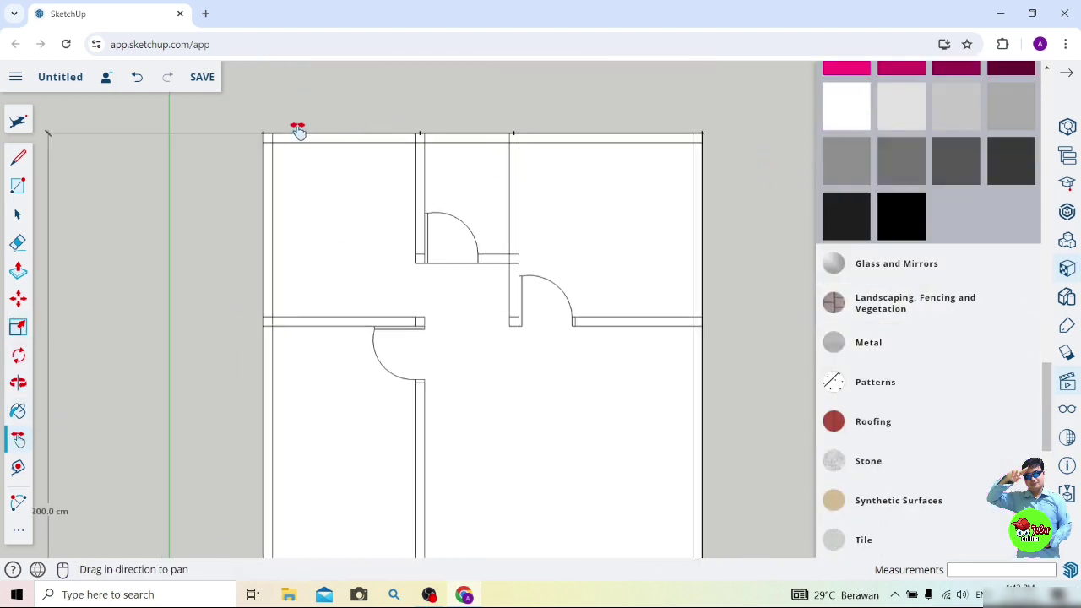
# - Fill the top wall-end squares and the right and central junction squares black
pyautogui.click(903, 215)
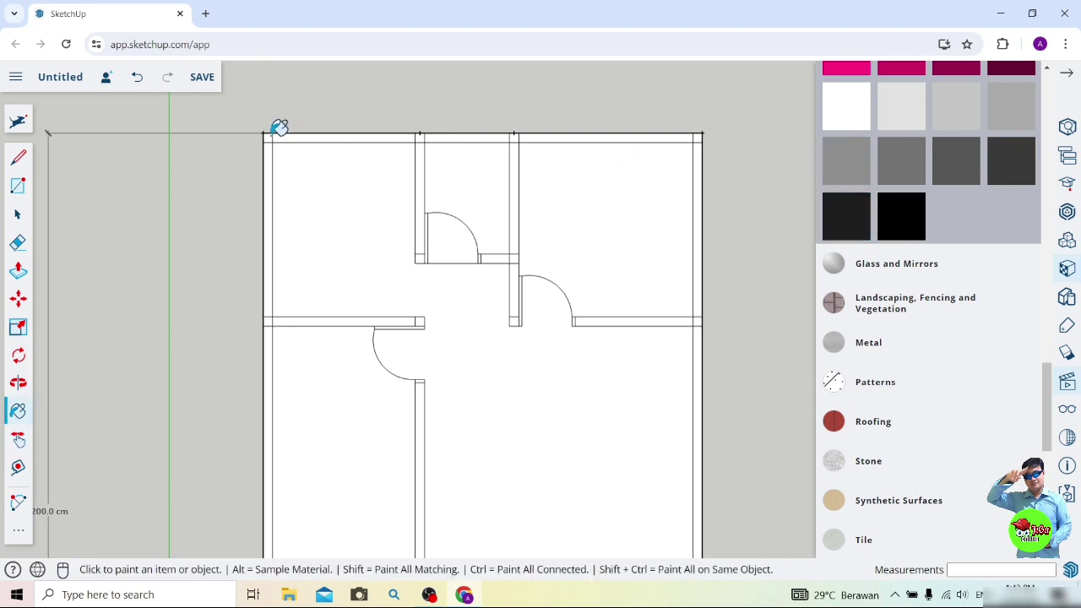
pyautogui.click(268, 136)
pyautogui.click(420, 137)
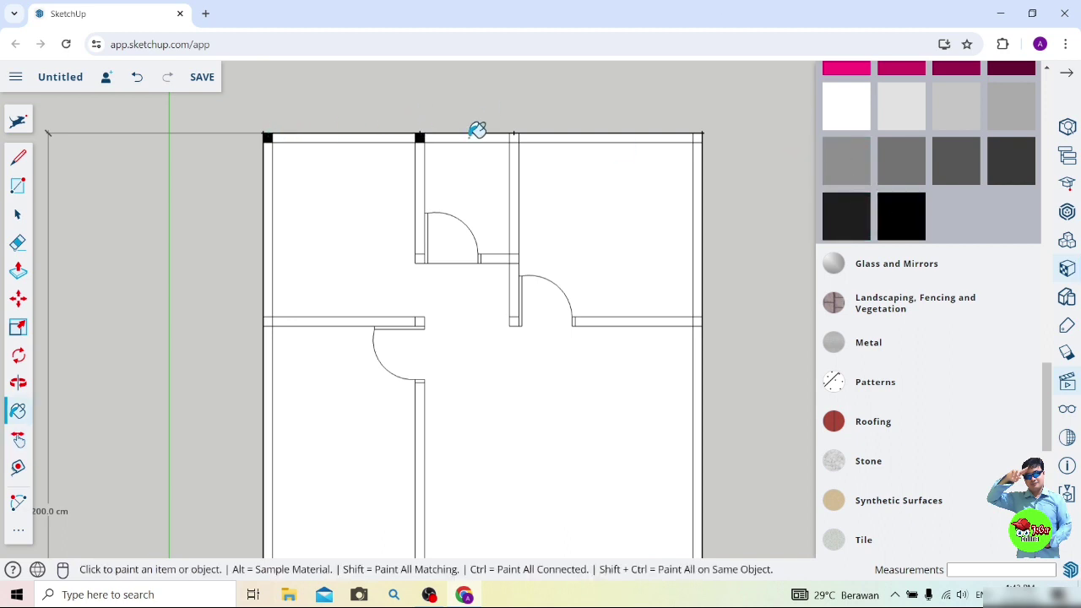
pyautogui.click(514, 137)
pyautogui.click(697, 138)
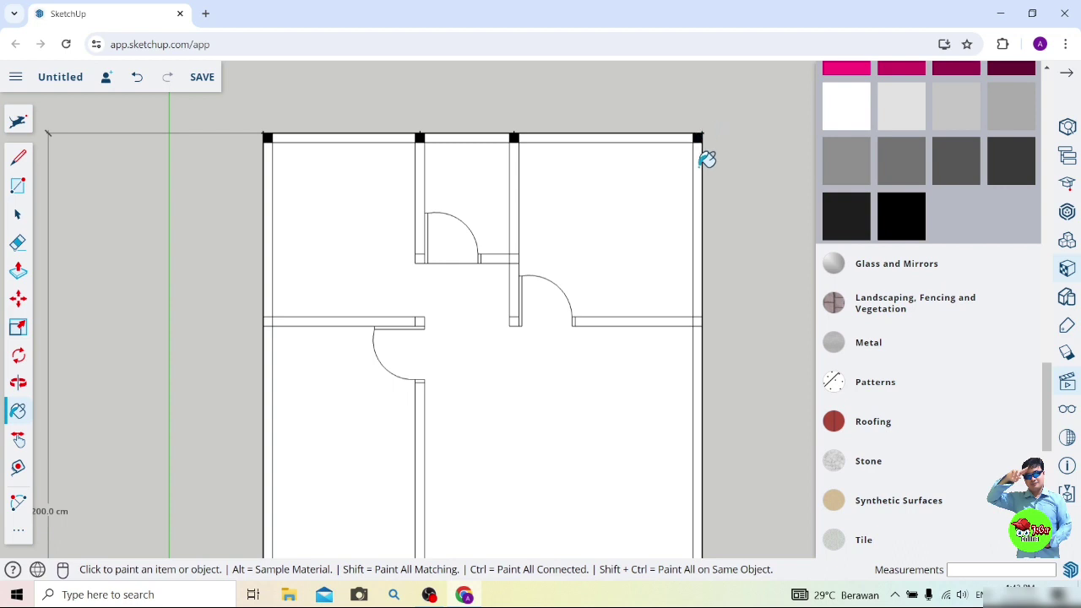
pyautogui.click(698, 319)
pyautogui.click(421, 322)
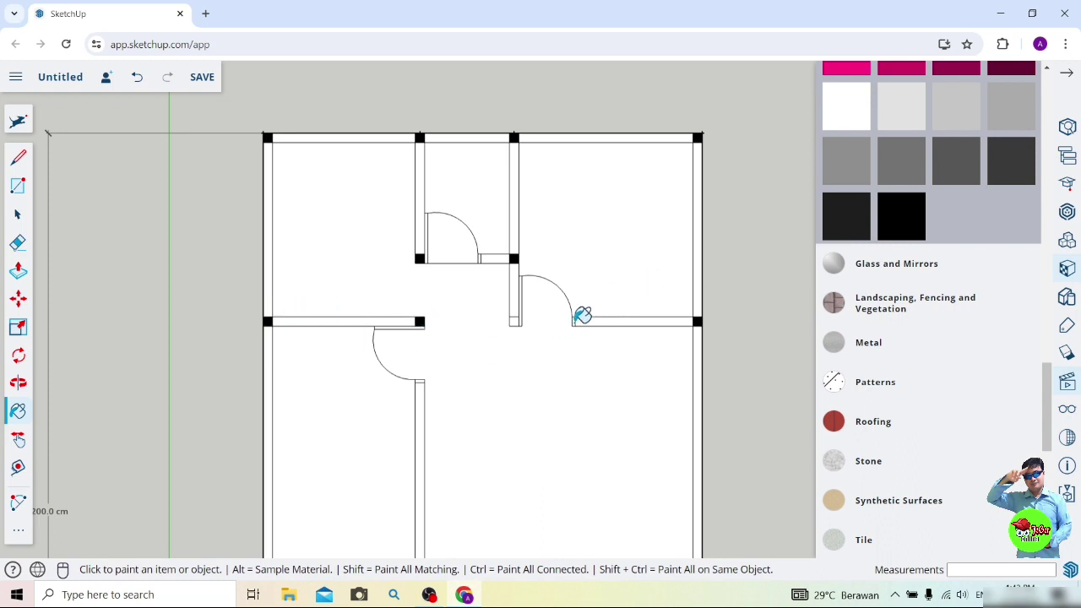
# - Fill the middle and lower wall junction squares and the lower-right wall end black
pyautogui.scroll(-1, 513, 321)
pyautogui.press('h')
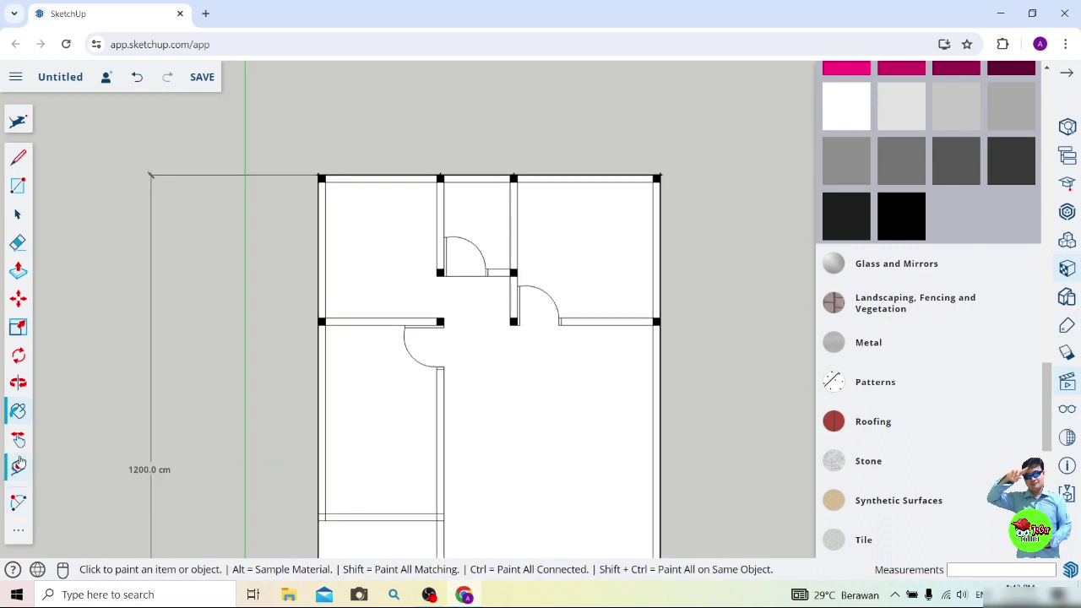
pyautogui.moveTo(328, 494); pyautogui.dragTo(371, 326)
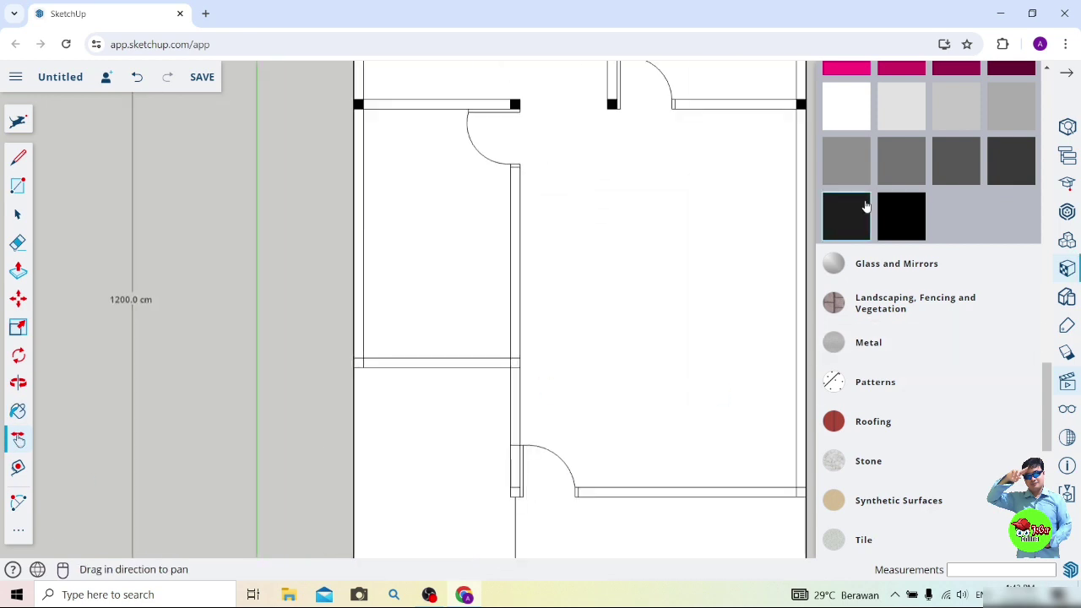
pyautogui.press('b')
pyautogui.click(363, 360)
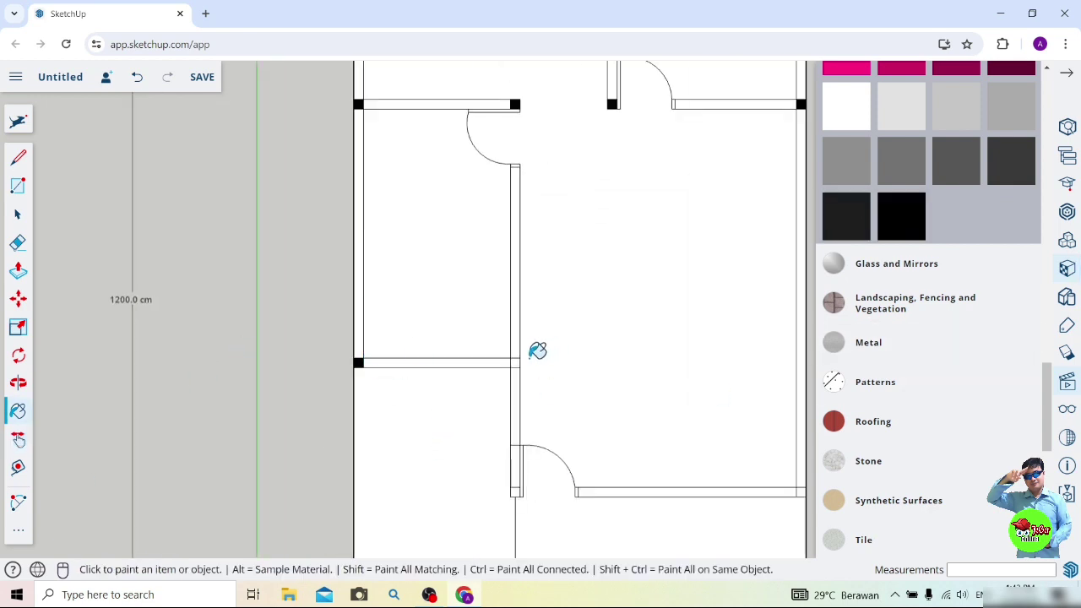
pyautogui.click(516, 362)
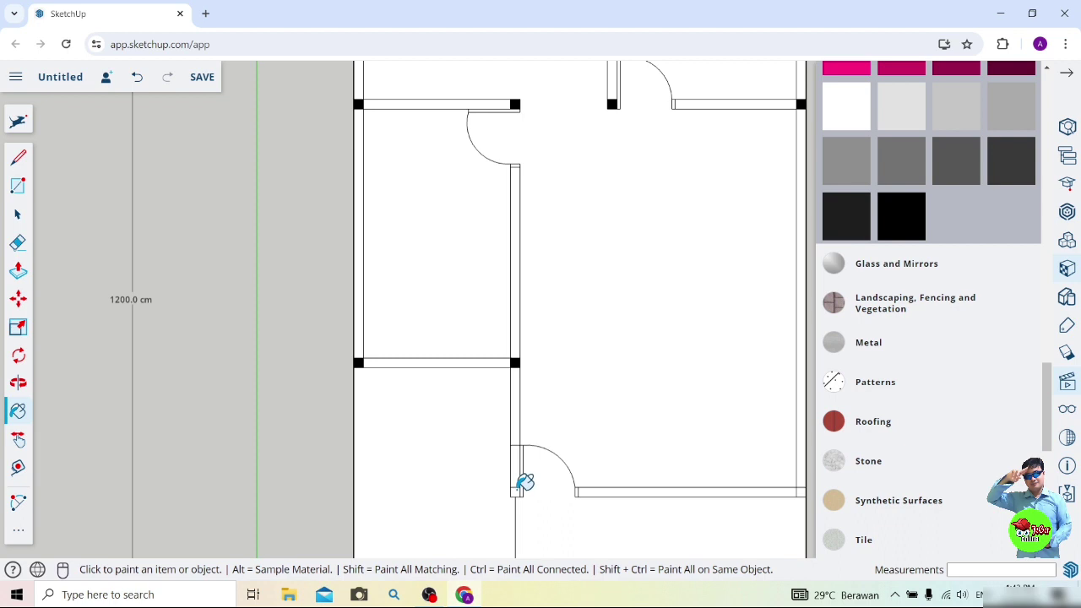
pyautogui.click(517, 489)
pyautogui.click(803, 490)
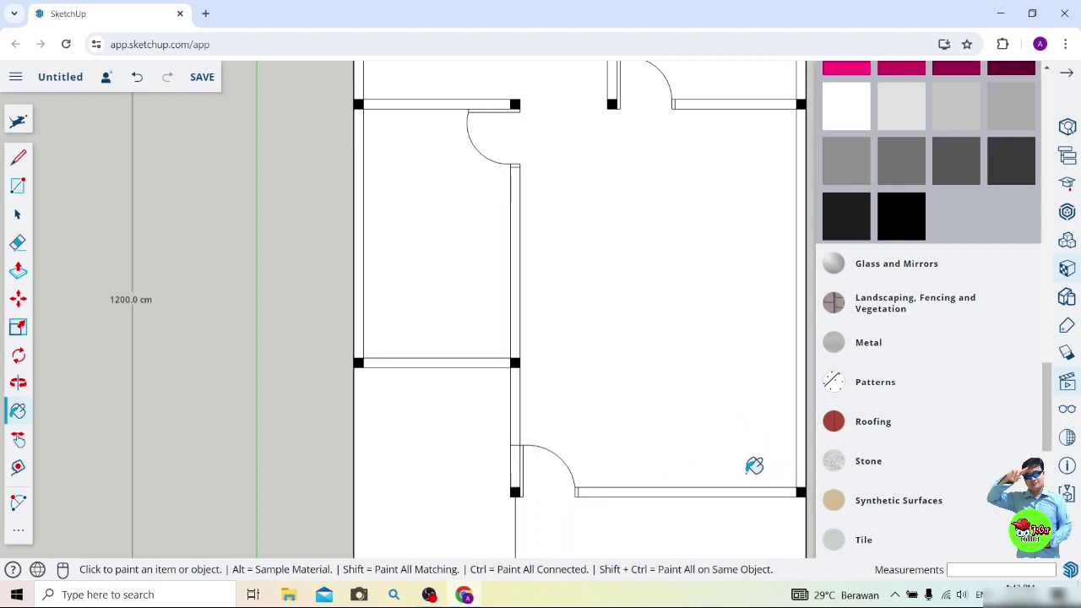
pyautogui.scroll(-3, 743, 452)
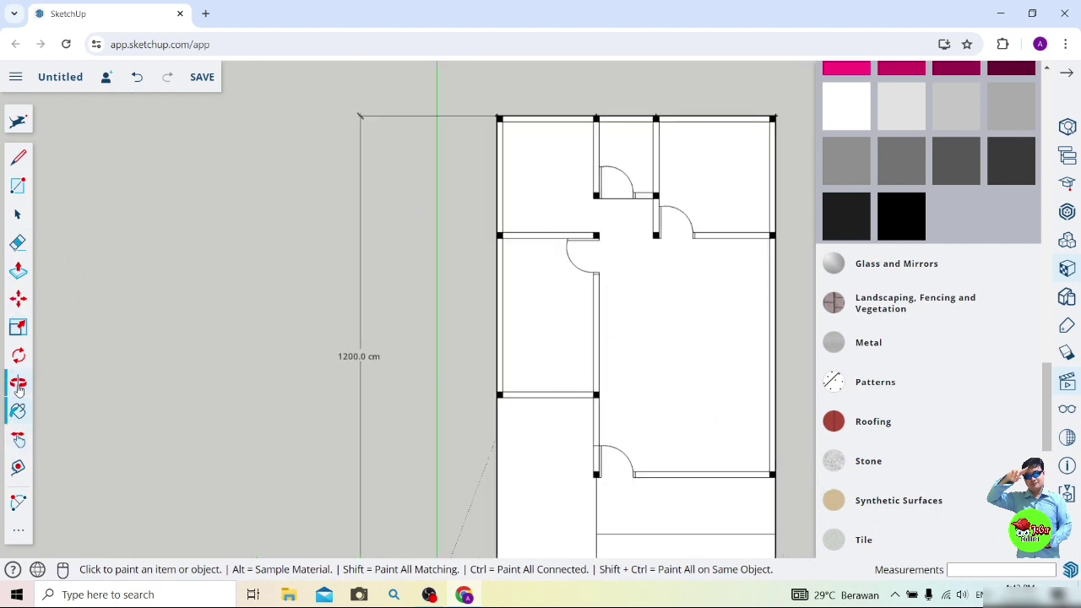
pyautogui.click(18, 438)
pyautogui.moveTo(338, 343); pyautogui.dragTo(259, 339)
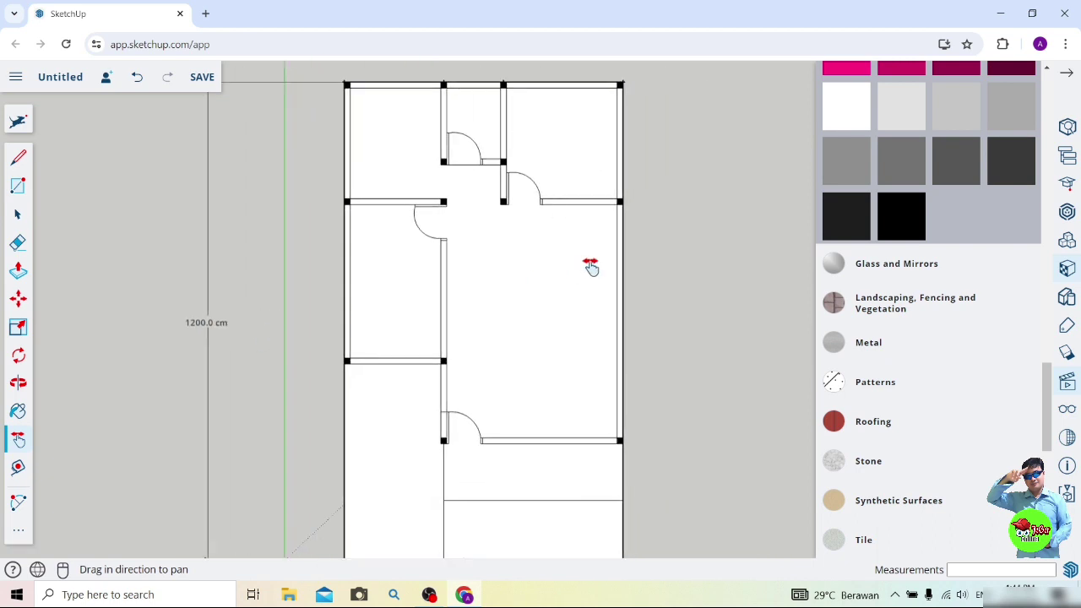
# - Paint the top wall segments and short vertical wall mid-grey, undoing a stray floor fill
pyautogui.click(914, 161)
pyautogui.click(402, 83)
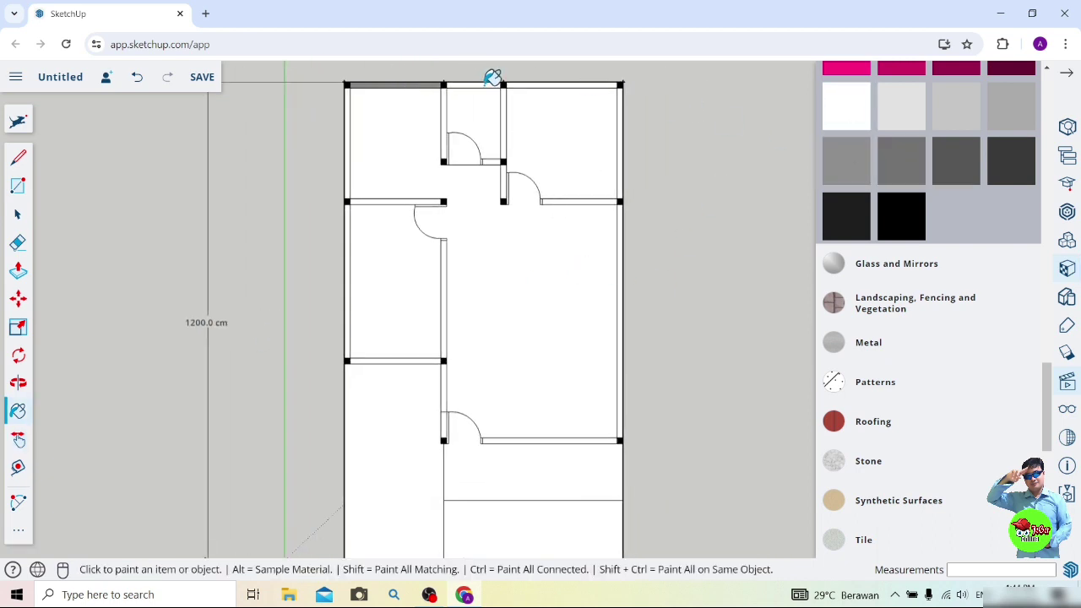
pyautogui.click(493, 83)
pyautogui.click(547, 84)
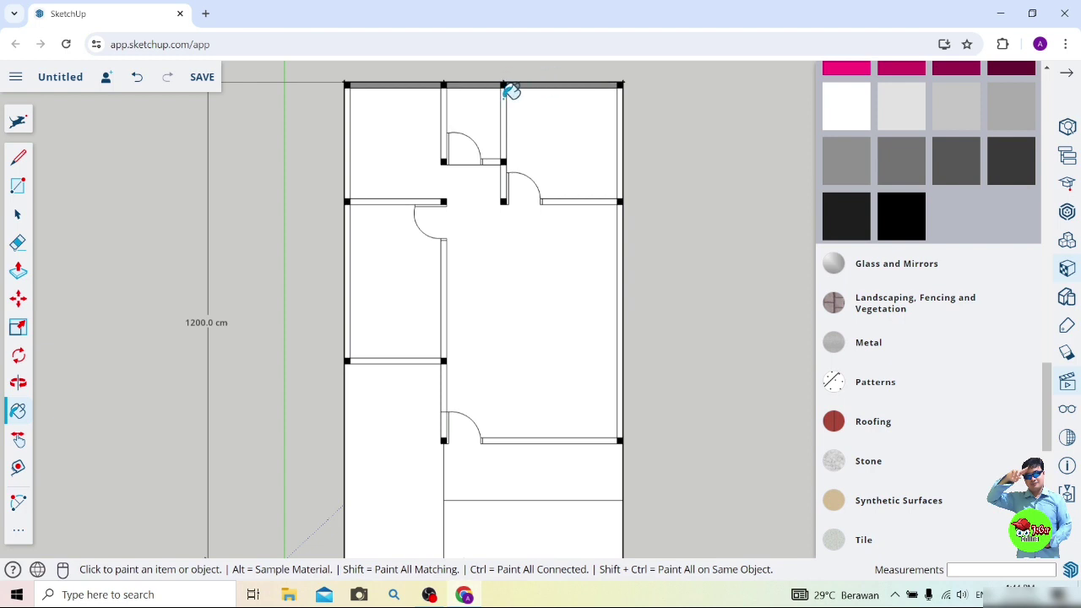
pyautogui.click(505, 94)
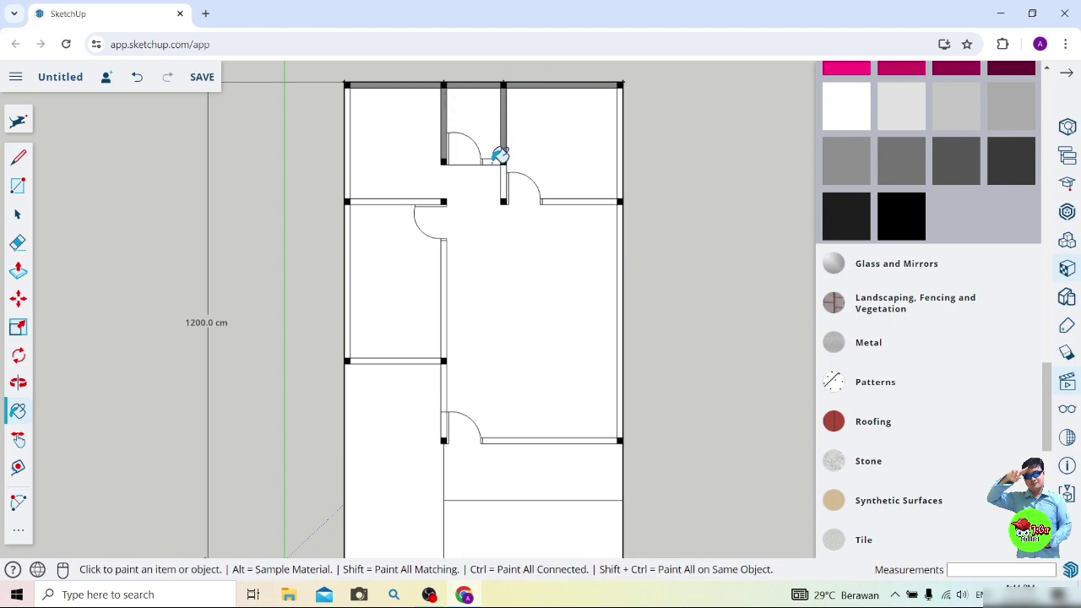
pyautogui.click(574, 206)
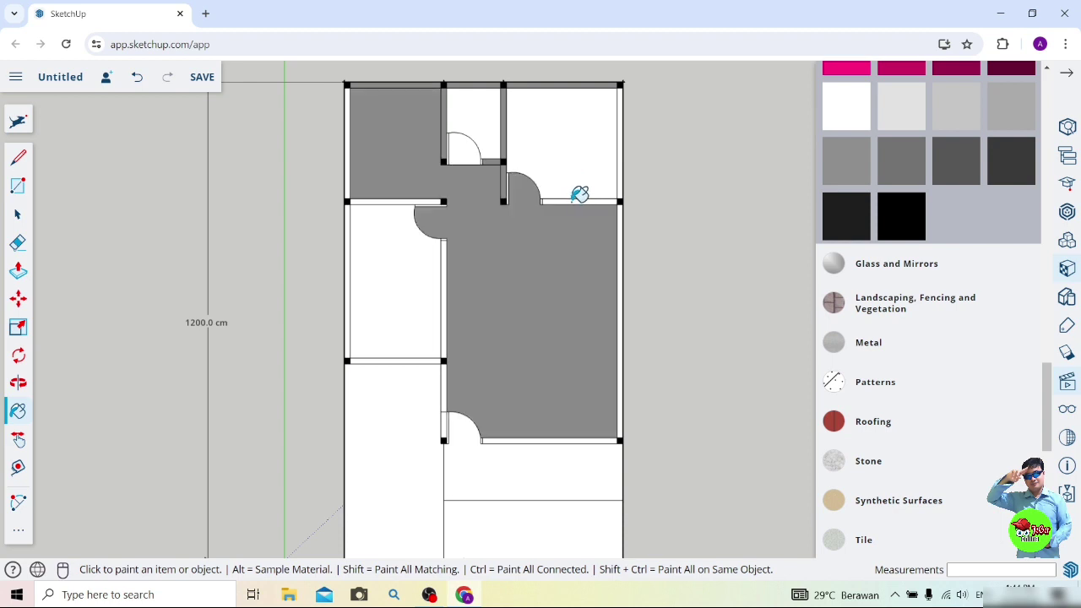
pyautogui.click(137, 77)
pyautogui.scroll(1, 601, 184)
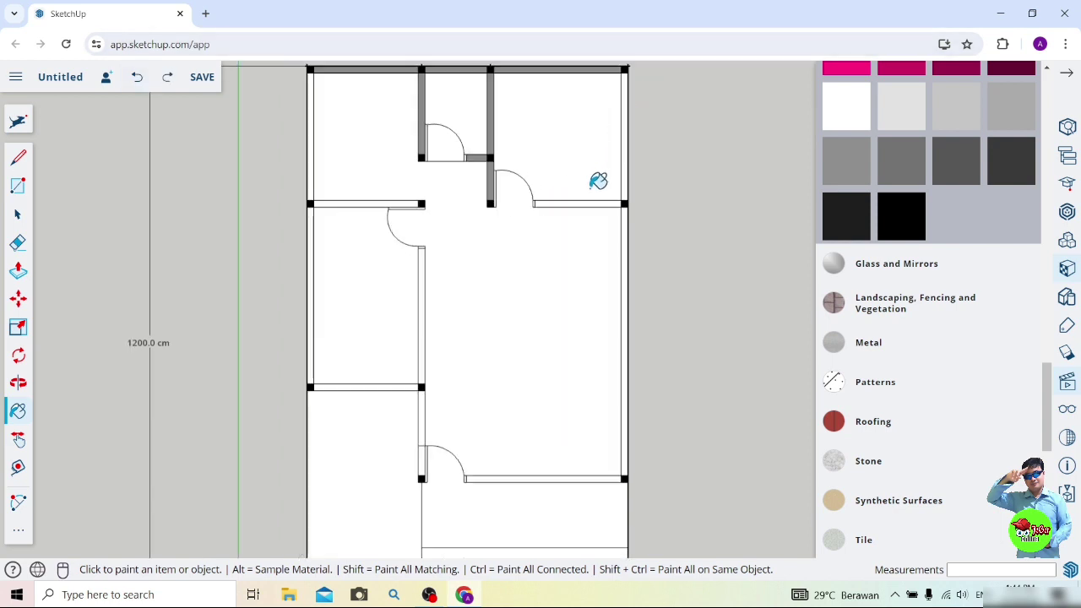
# - Paint the right and left exterior walls and the left interior walls grey
pyautogui.click(597, 202)
pyautogui.click(629, 164)
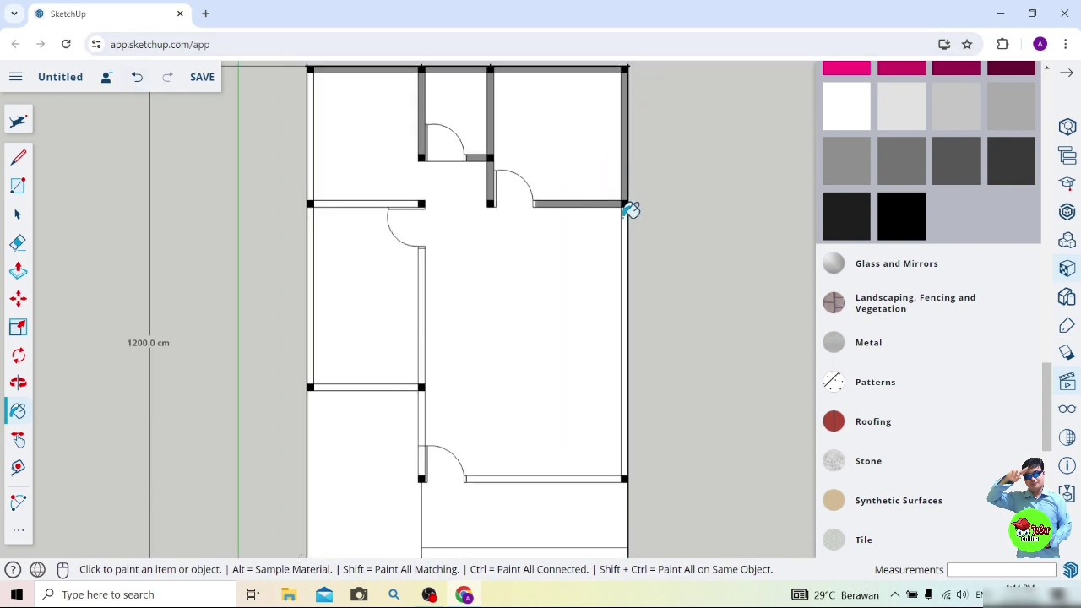
pyautogui.click(630, 210)
pyautogui.click(372, 204)
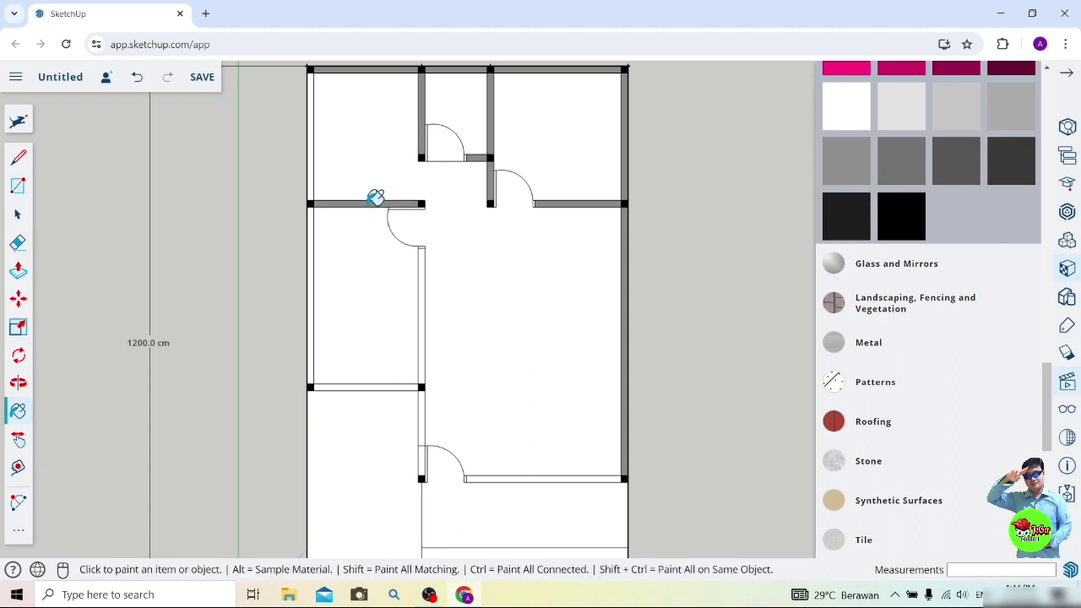
pyautogui.click(316, 128)
pyautogui.click(314, 232)
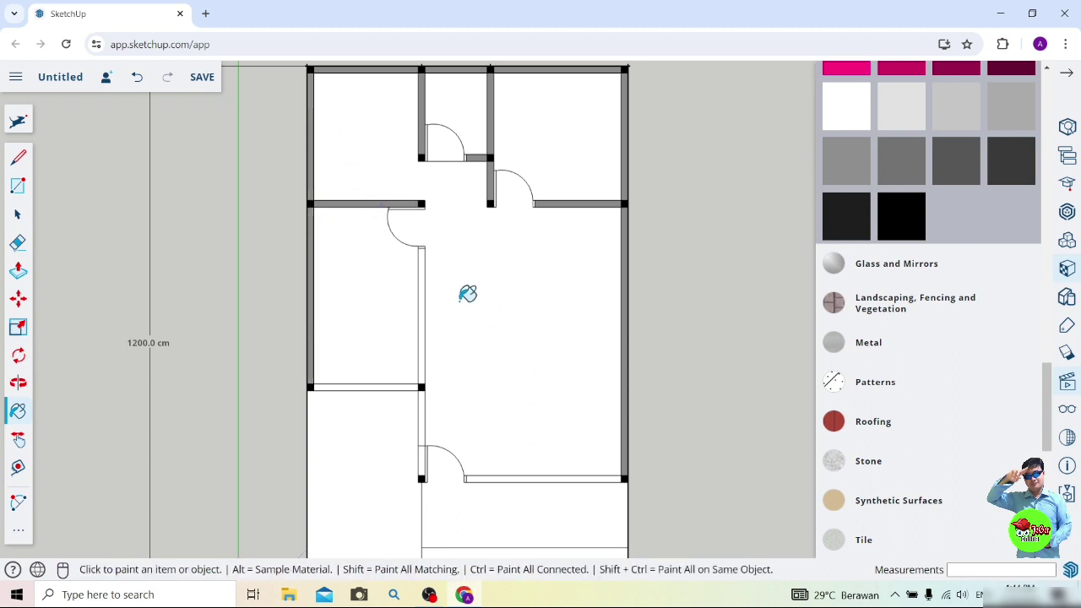
pyautogui.click(419, 280)
pyautogui.click(137, 77)
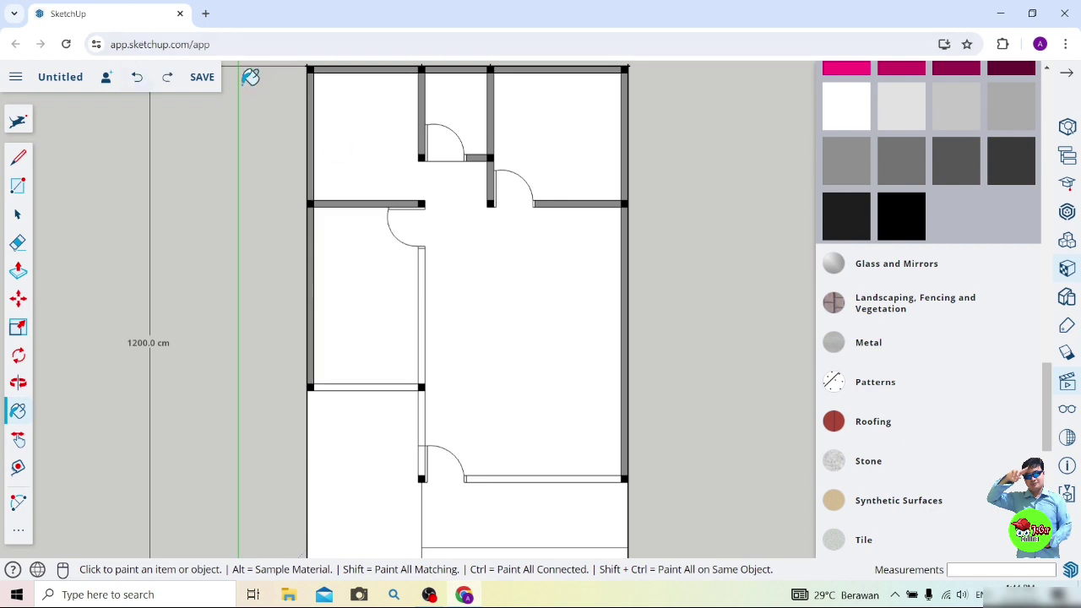
pyautogui.scroll(2, 251, 78)
# - Paint the wall below the door, the lower horizontal wall and its vertical wall grey
pyautogui.click(469, 306)
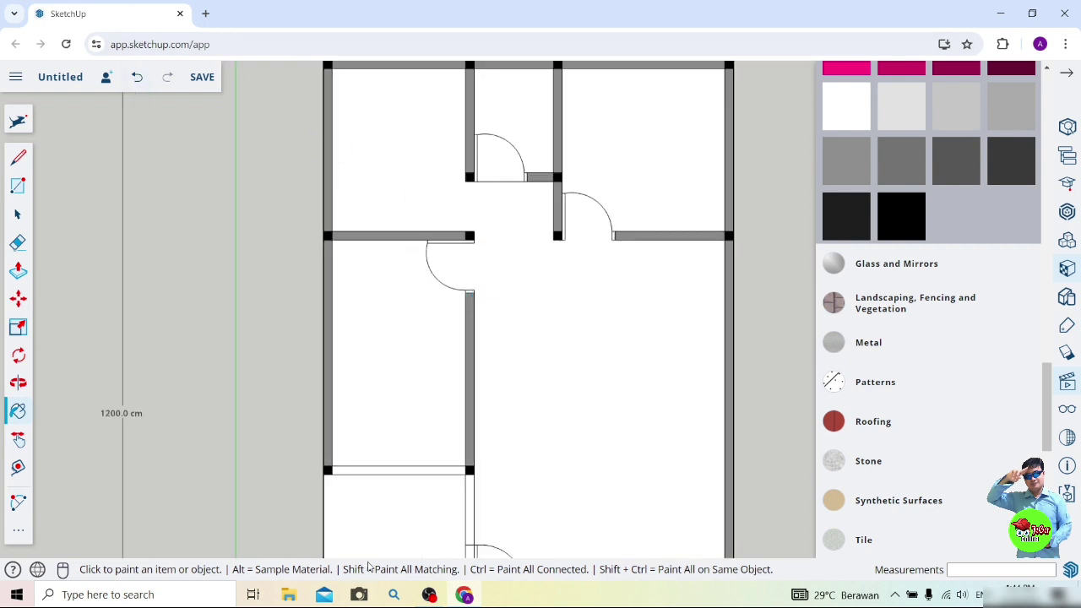
pyautogui.click(404, 470)
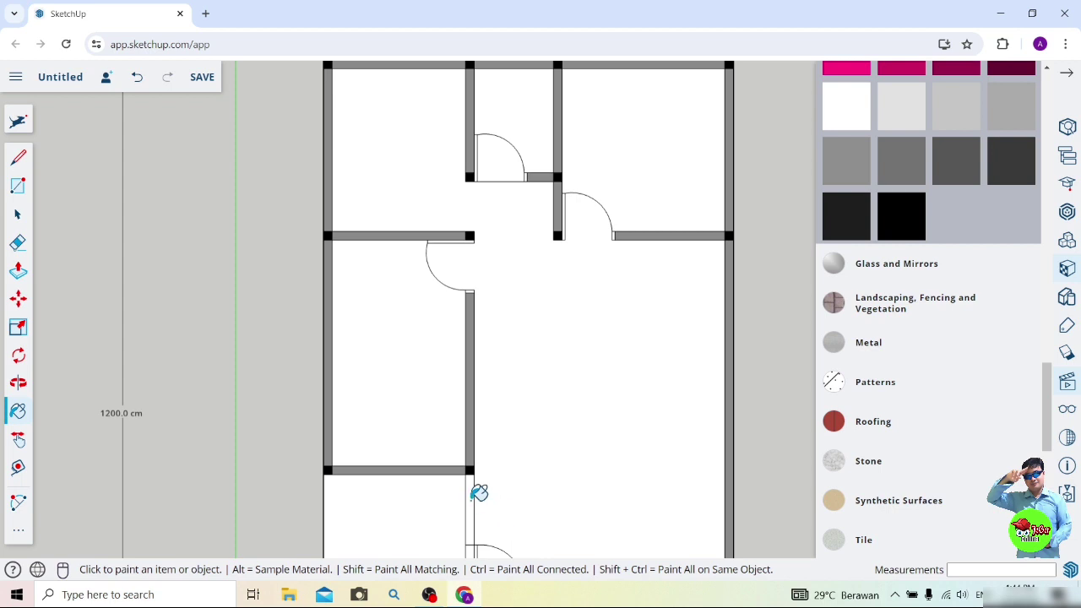
pyautogui.click(471, 498)
pyautogui.scroll(-1, 479, 493)
pyautogui.press('h')
pyautogui.moveTo(261, 470); pyautogui.dragTo(273, 349)
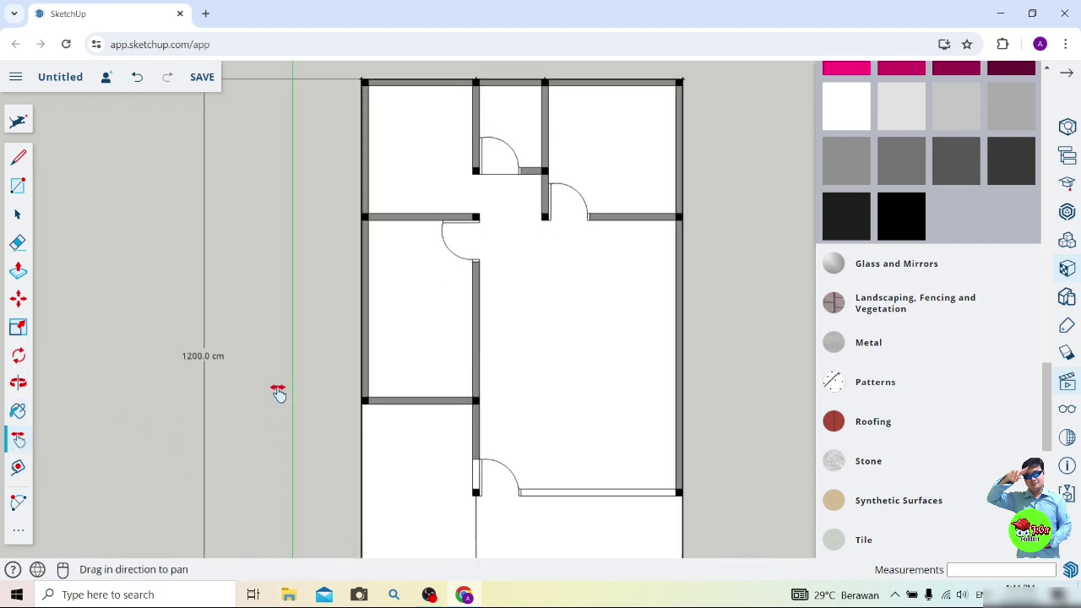
pyautogui.click(905, 173)
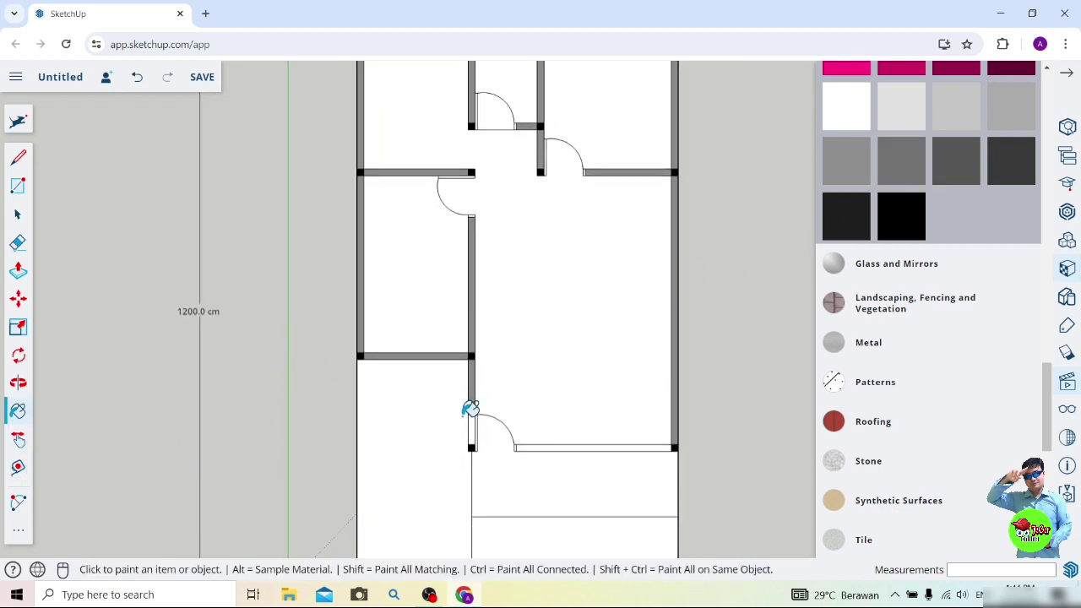
pyautogui.click(579, 442)
pyautogui.scroll(1, 487, 437)
pyautogui.scroll(2, 487, 438)
pyautogui.scroll(-2, 489, 433)
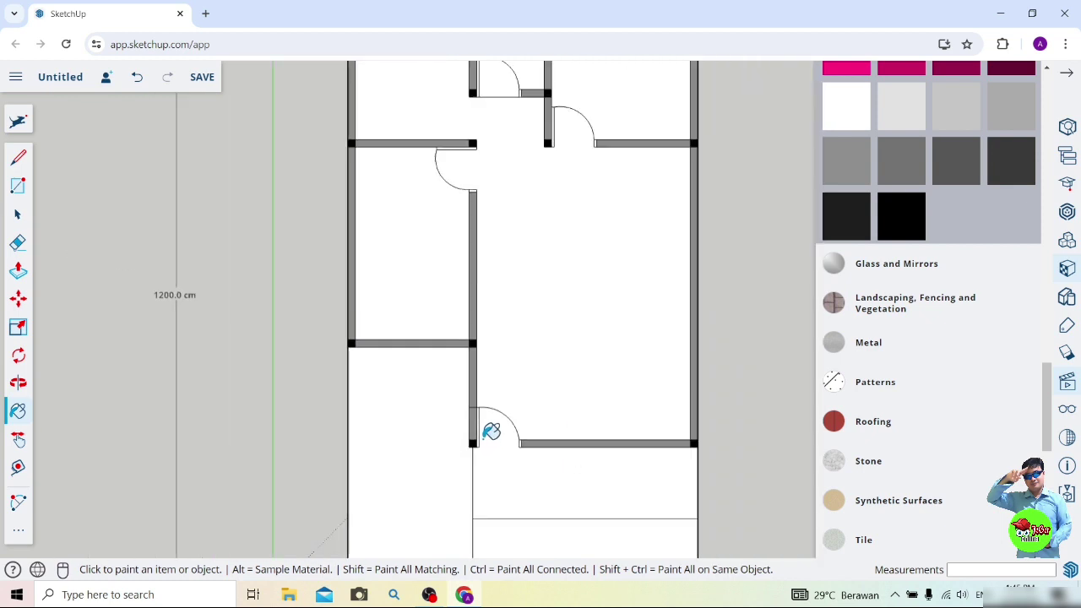
pyautogui.click(18, 242)
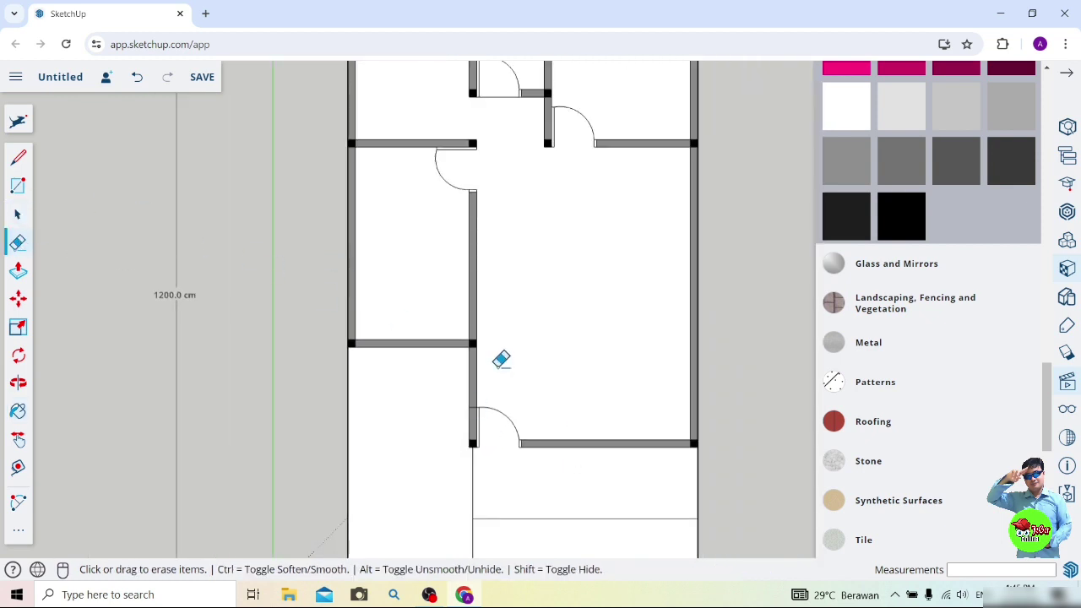
pyautogui.scroll(3, 494, 372)
pyautogui.scroll(-1, 637, 389)
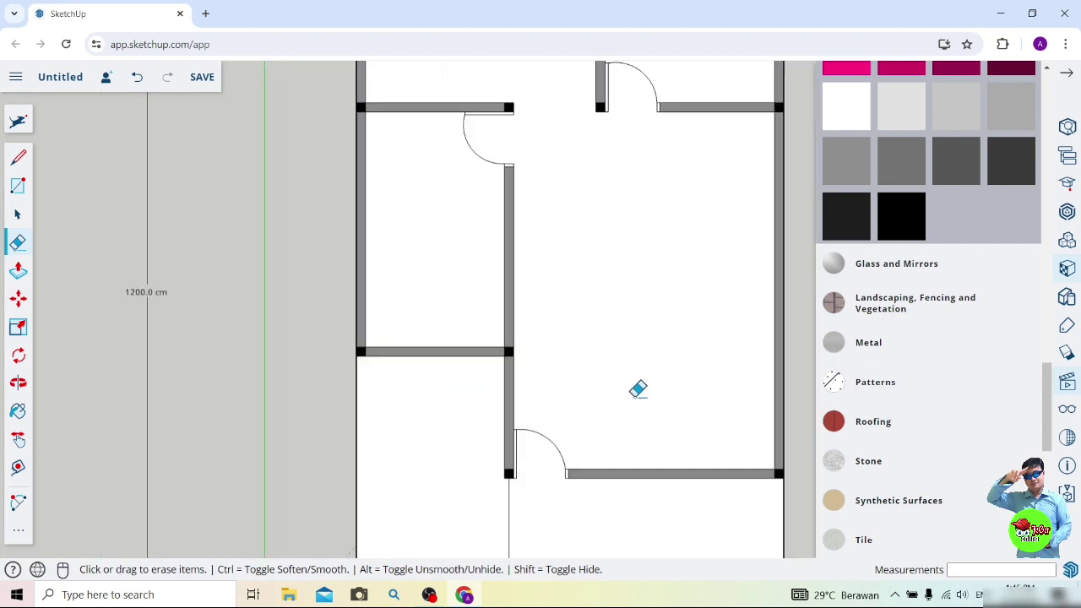
pyautogui.scroll(-1, 637, 389)
pyautogui.scroll(-1, 615, 350)
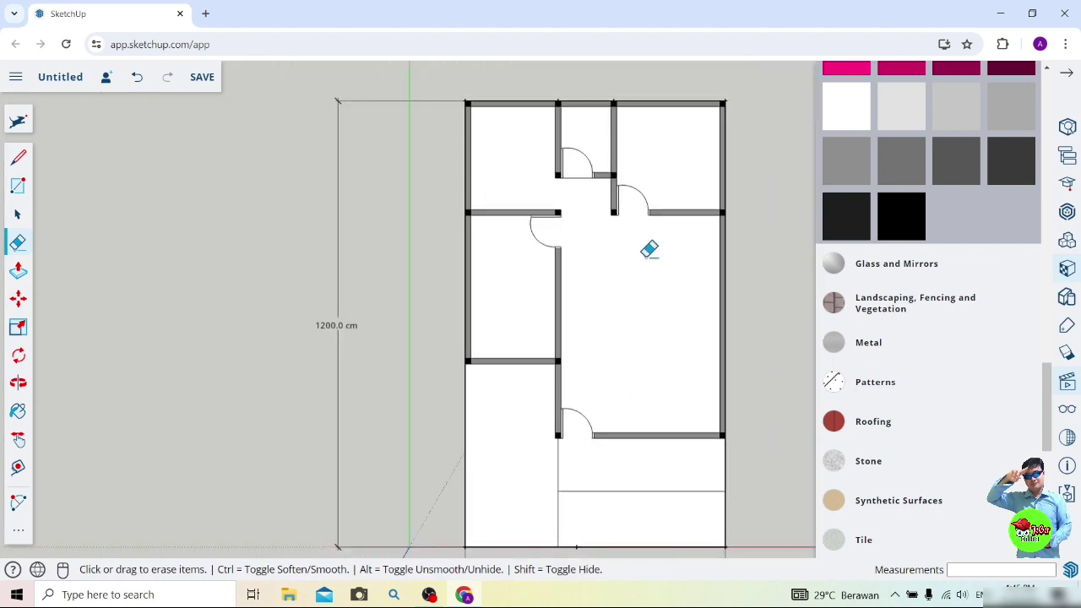
pyautogui.scroll(2, 634, 262)
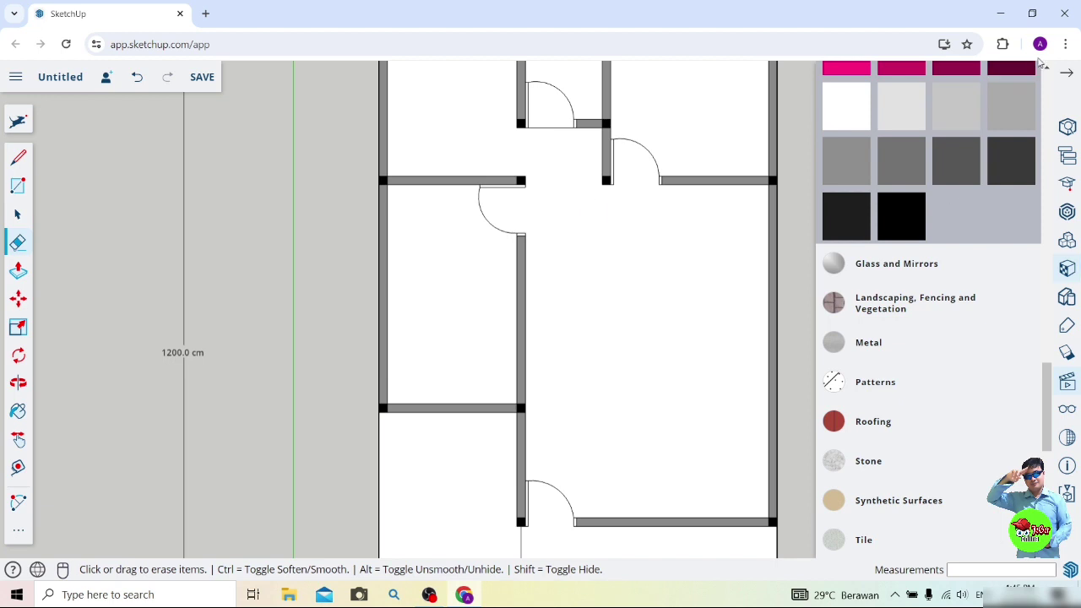
pyautogui.scroll(5, 1030, 199)
pyautogui.scroll(5, 1001, 194)
pyautogui.scroll(5, 1001, 194)
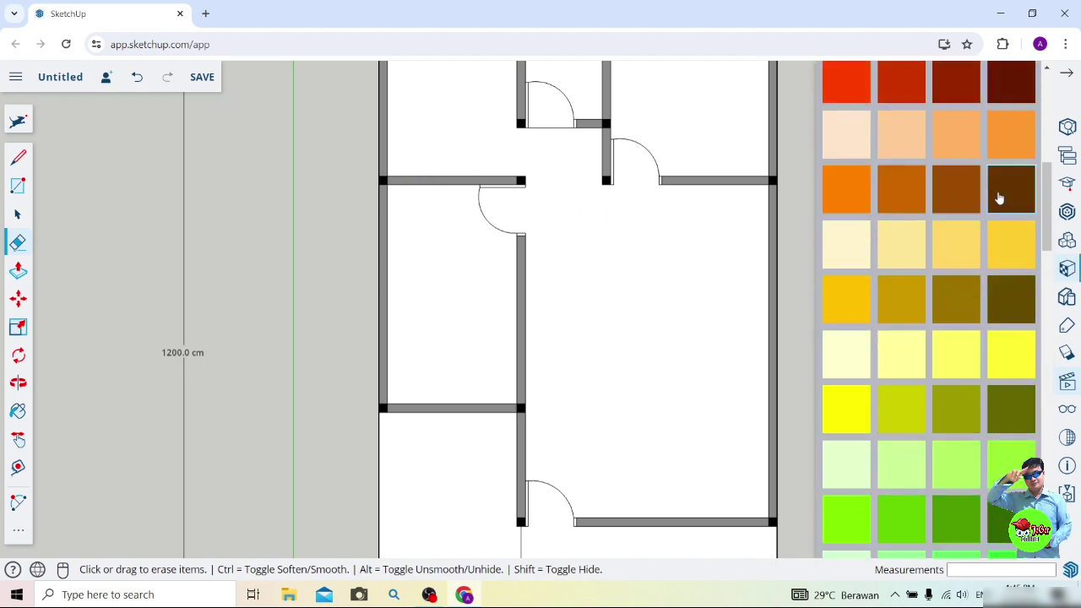
# - Paint the top door leaf and the upper door jambs dark brown
pyautogui.click(1021, 257)
pyautogui.scroll(1, 701, 131)
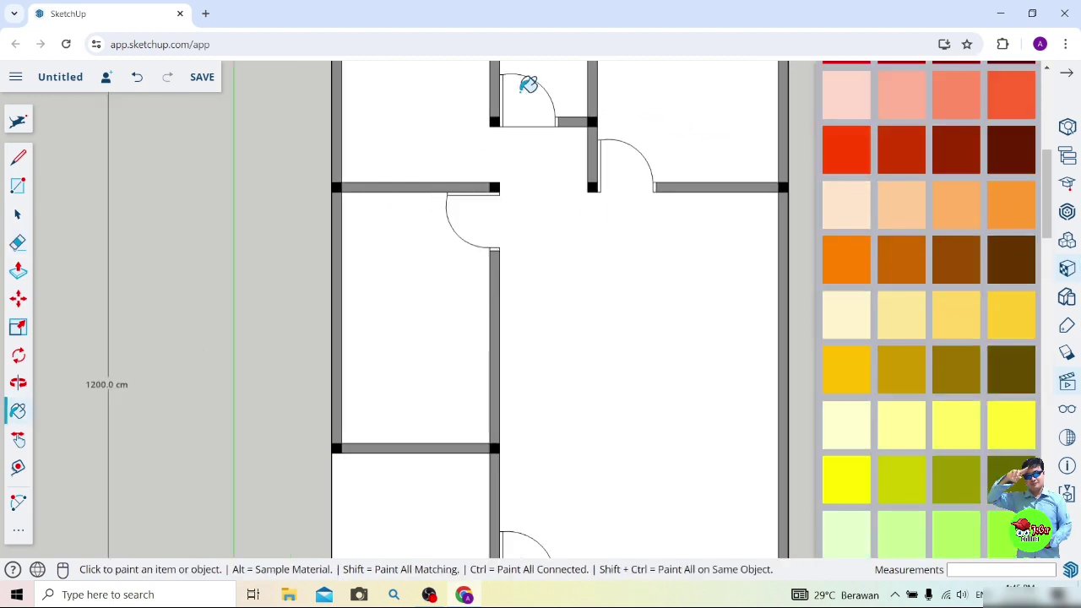
pyautogui.click(507, 88)
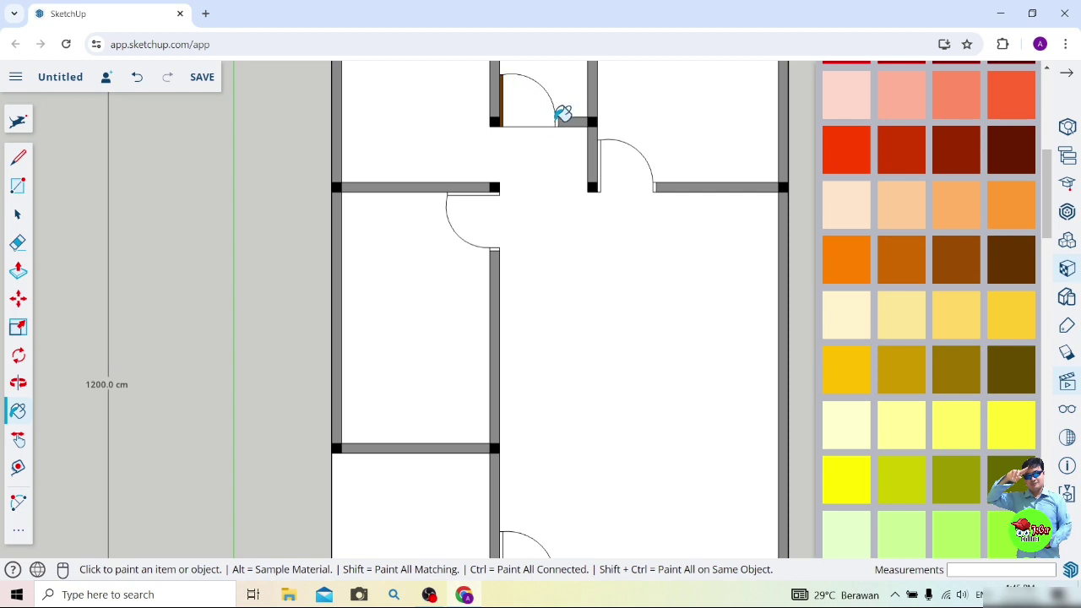
pyautogui.scroll(1, 564, 116)
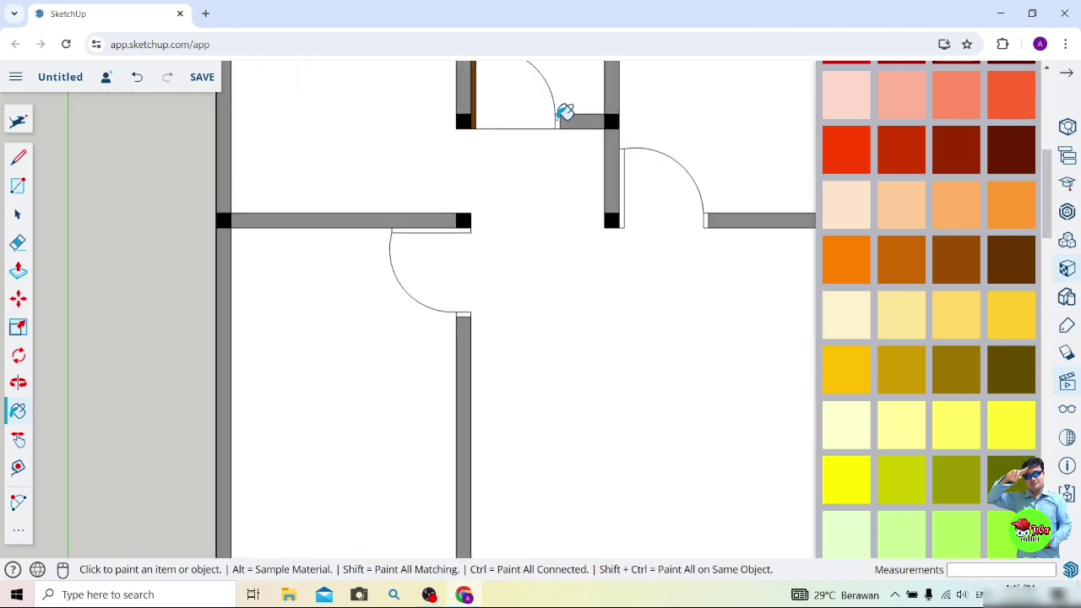
pyautogui.scroll(2, 566, 116)
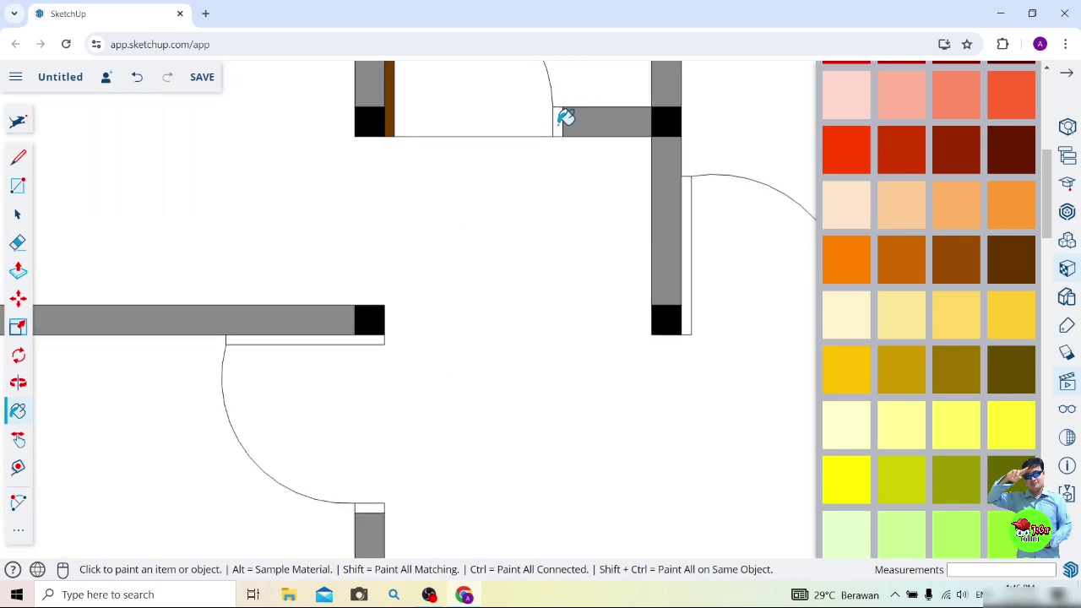
pyautogui.click(559, 119)
pyautogui.click(686, 232)
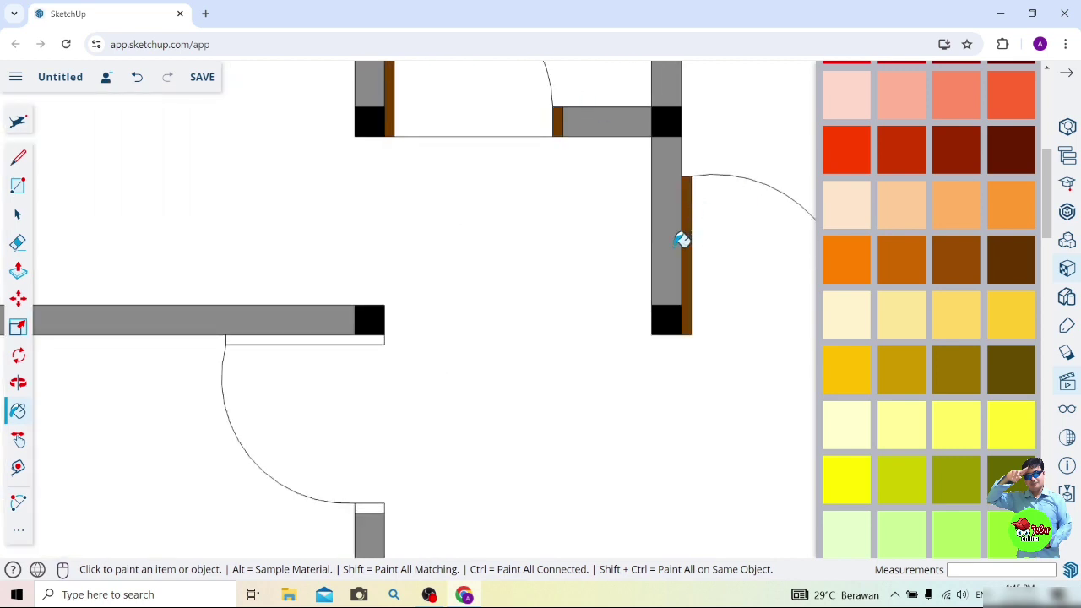
pyautogui.click(292, 340)
pyautogui.click(370, 508)
pyautogui.scroll(-1, 426, 441)
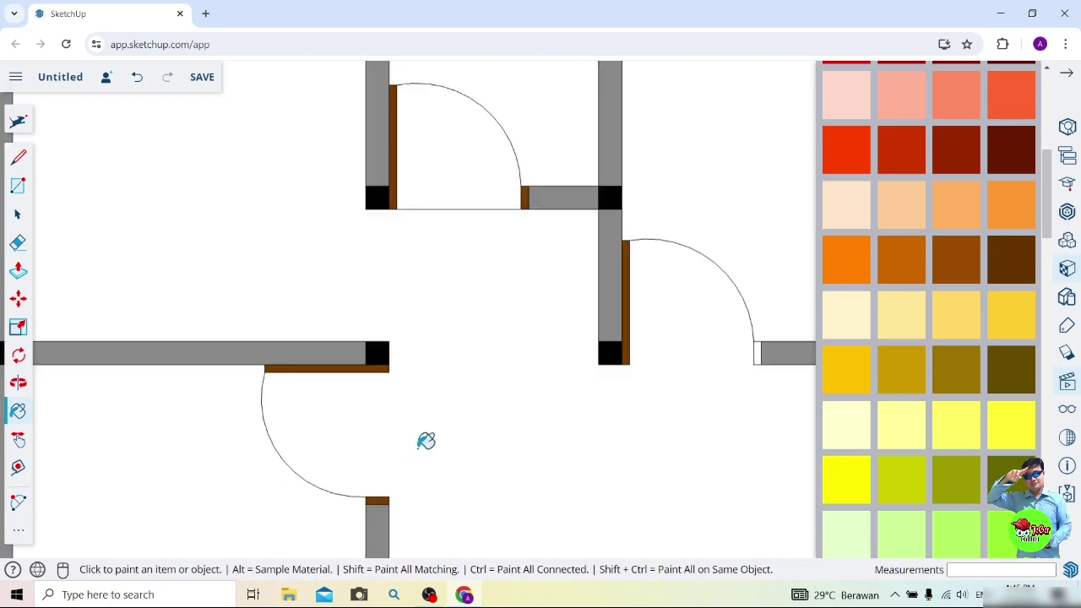
pyautogui.scroll(-3, 425, 441)
# - Paint the lower door leaf and the jamb at its right end dark brown
pyautogui.click(11, 438)
pyautogui.moveTo(466, 475)
pyautogui.mouseDown()
pyautogui.moveTo(466, 310)
pyautogui.moveTo(501, 133)
pyautogui.mouseUp()
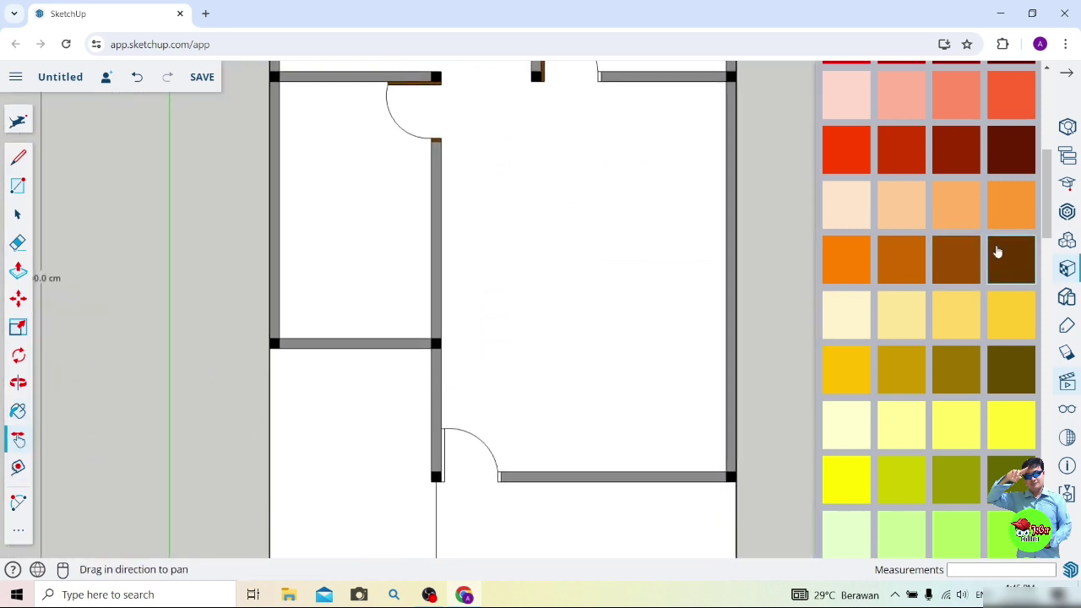
pyautogui.click(1011, 261)
pyautogui.scroll(2, 469, 445)
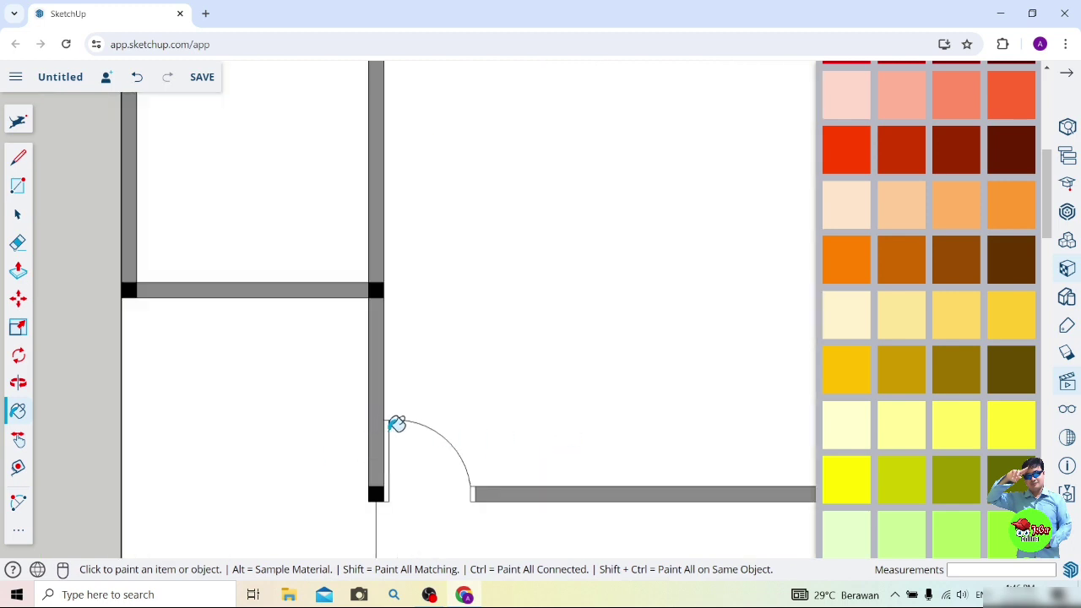
pyautogui.click(391, 434)
pyautogui.click(474, 491)
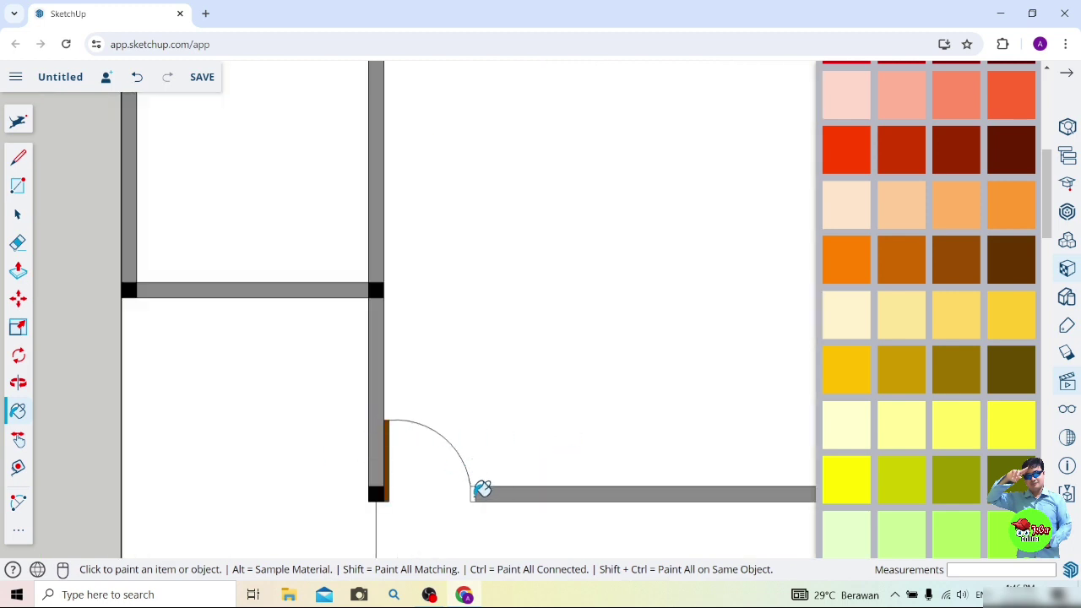
pyautogui.scroll(-3, 482, 488)
pyautogui.scroll(-1, 502, 458)
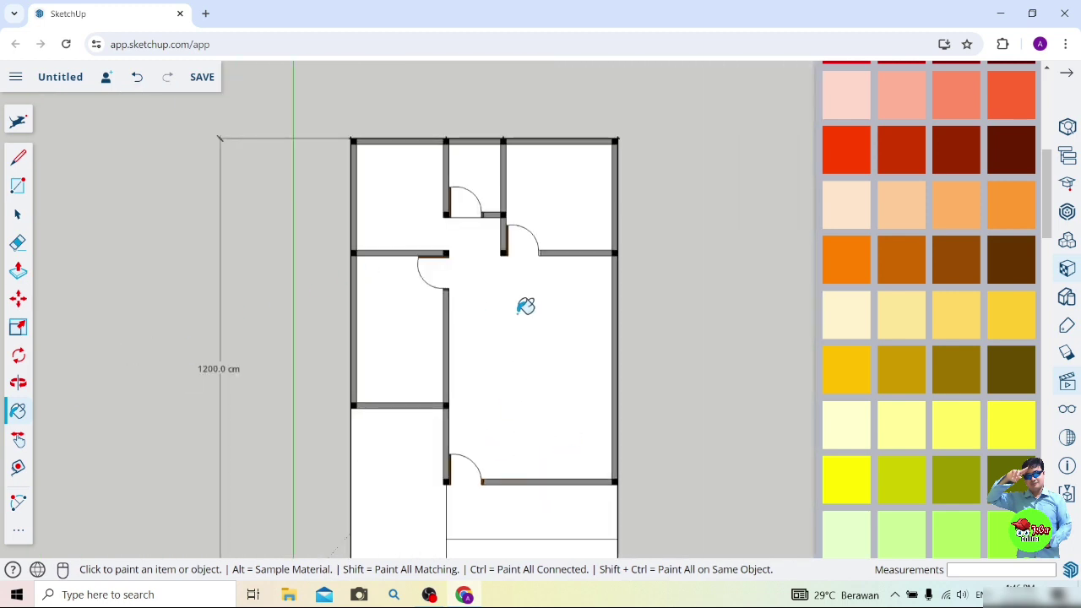
pyautogui.scroll(3, 526, 306)
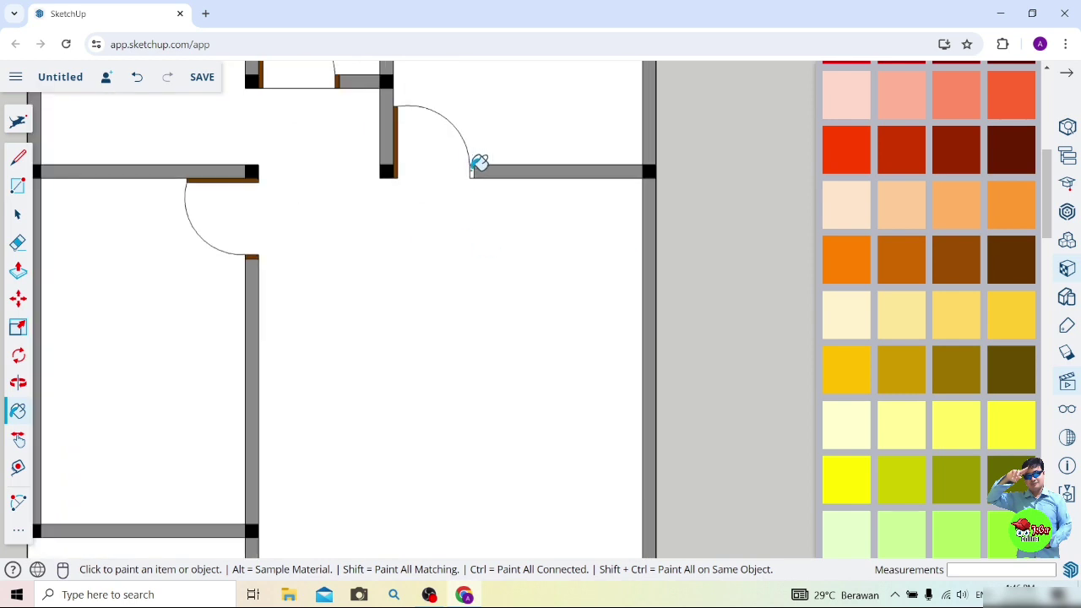
pyautogui.scroll(1, 479, 163)
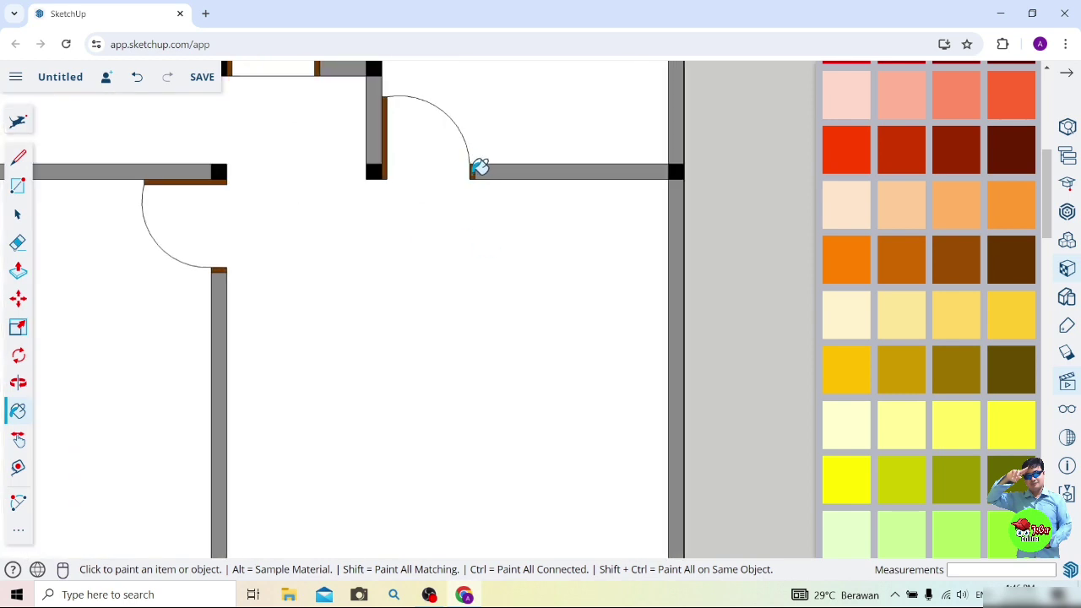
pyautogui.scroll(-2, 481, 167)
pyautogui.scroll(-3, 419, 342)
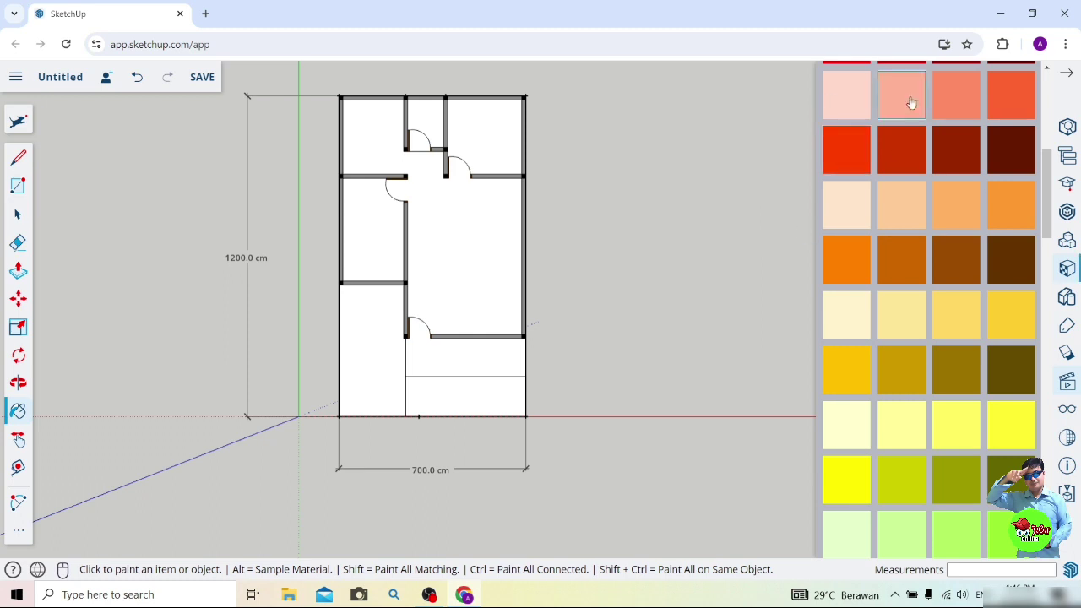
# - Fill the small top room's floor, including around the door, light cyan
pyautogui.scroll(-2, 994, 203)
pyautogui.scroll(-2, 996, 200)
pyautogui.scroll(-2, 997, 253)
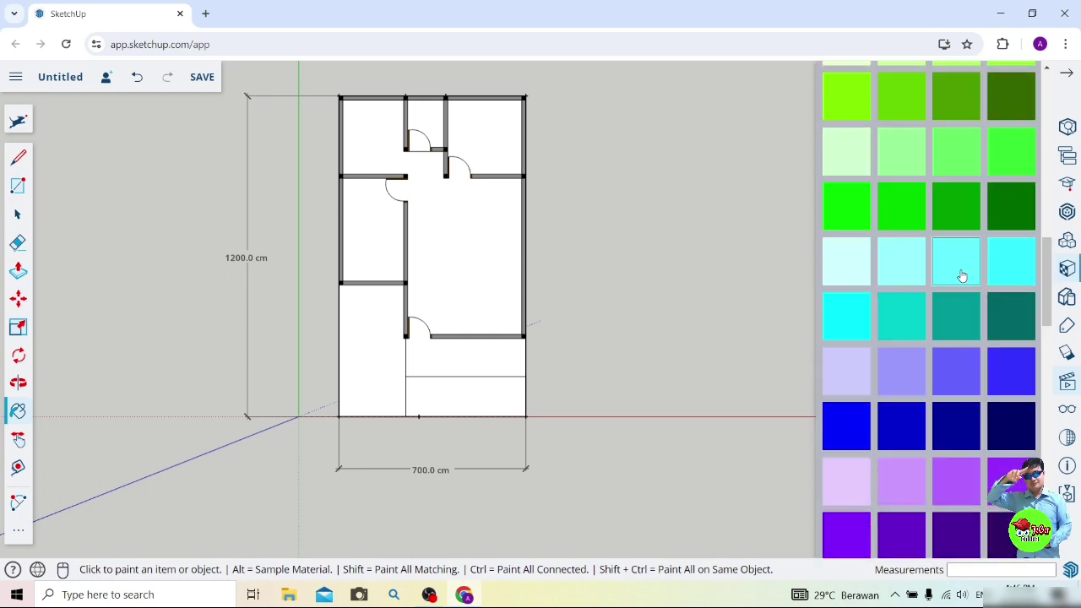
pyautogui.click(420, 117)
pyautogui.click(423, 128)
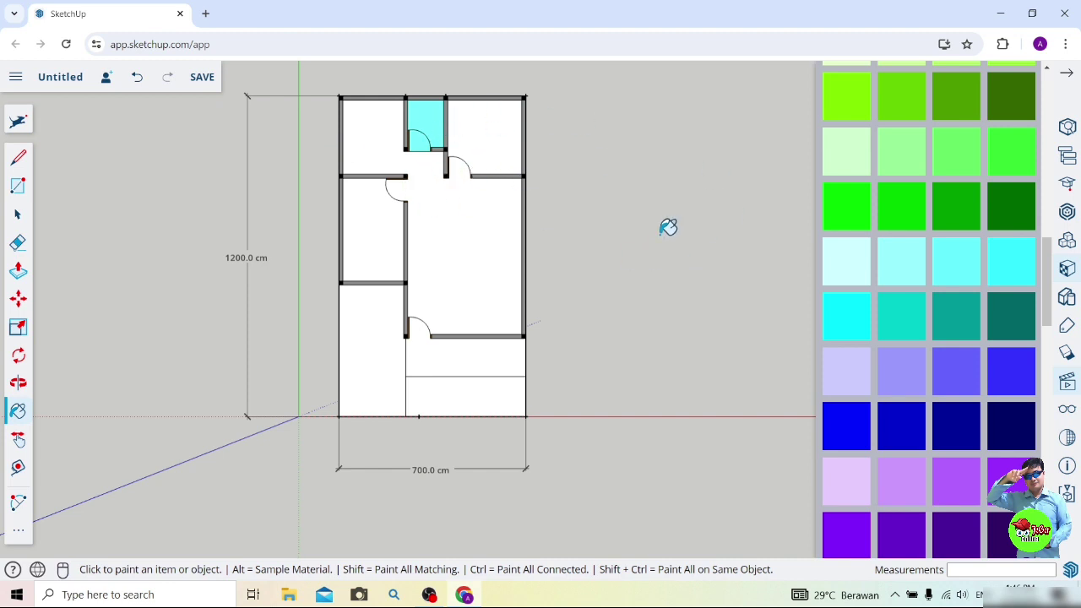
# - Draw an 85 cm edge across the lower hall door opening
pyautogui.click(19, 157)
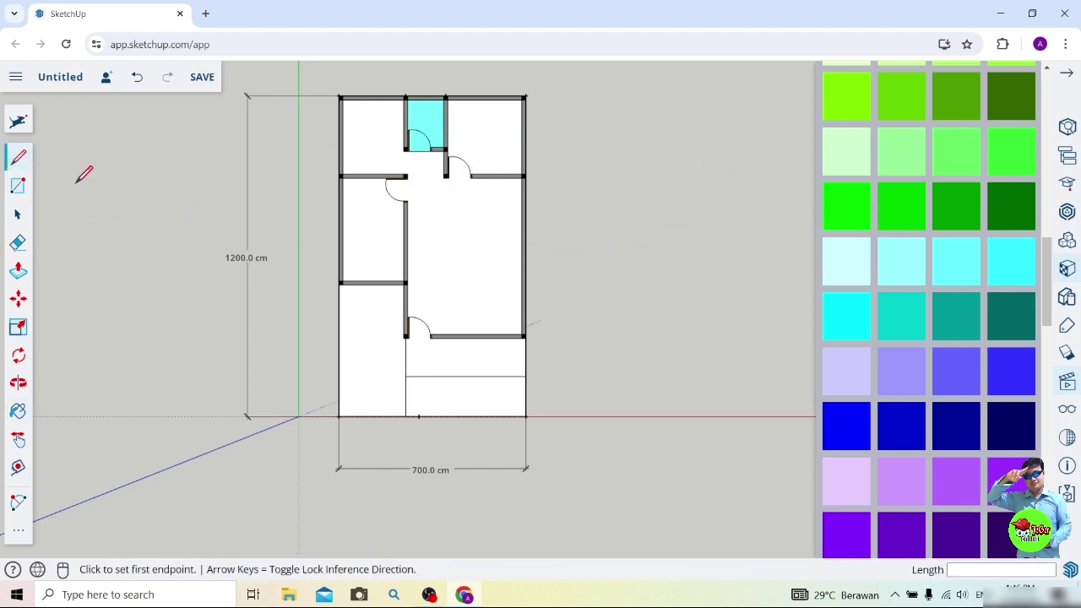
pyautogui.click(407, 336)
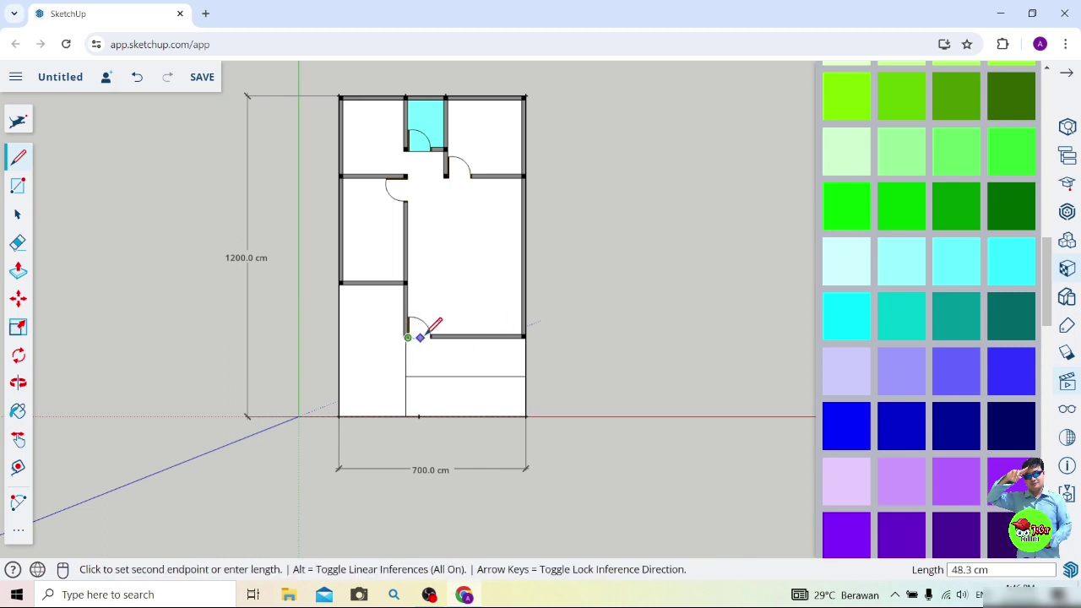
pyautogui.click(430, 336)
# - Open the Tile materials collection in the Materials panel
pyautogui.scroll(2, 979, 149)
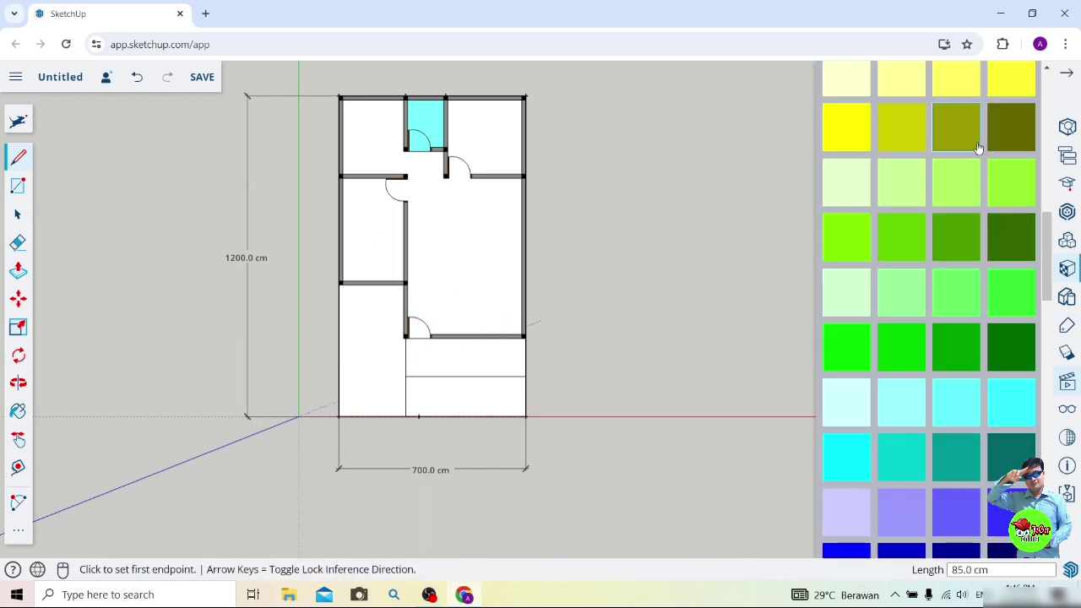
pyautogui.scroll(-5, 958, 163)
pyautogui.scroll(-5, 979, 267)
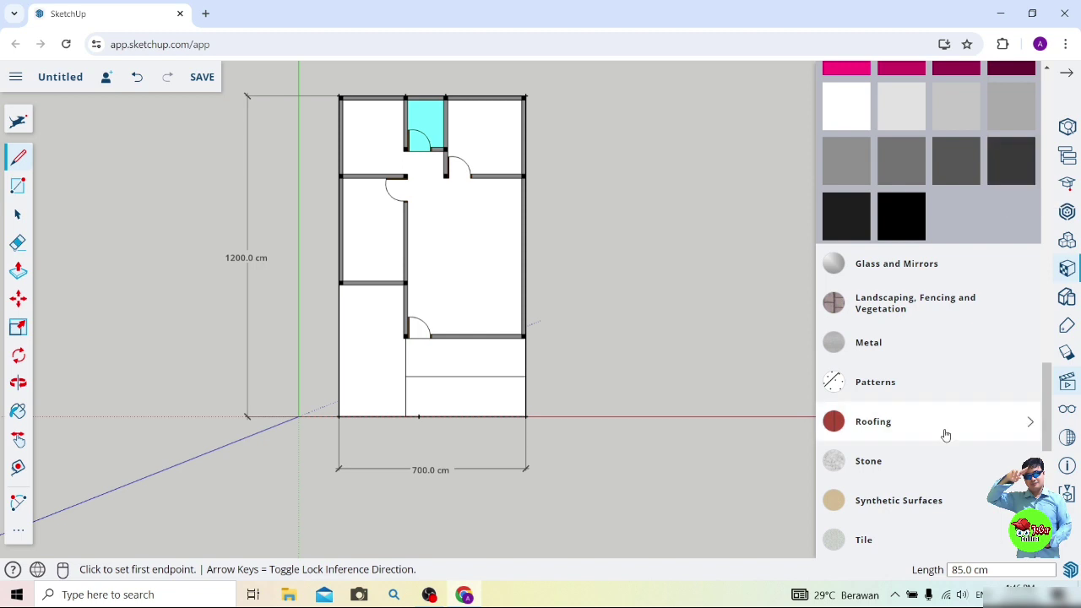
pyautogui.scroll(1, 944, 434)
pyautogui.scroll(1, 915, 499)
pyautogui.scroll(2, 915, 492)
pyautogui.scroll(3, 954, 108)
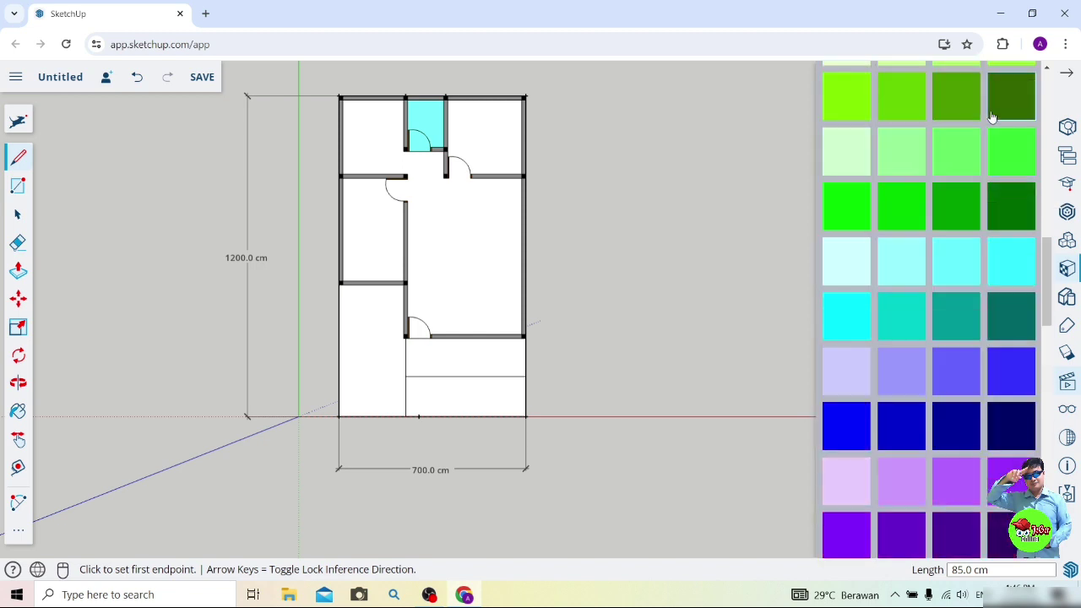
pyautogui.scroll(3, 989, 113)
pyautogui.click(1014, 76)
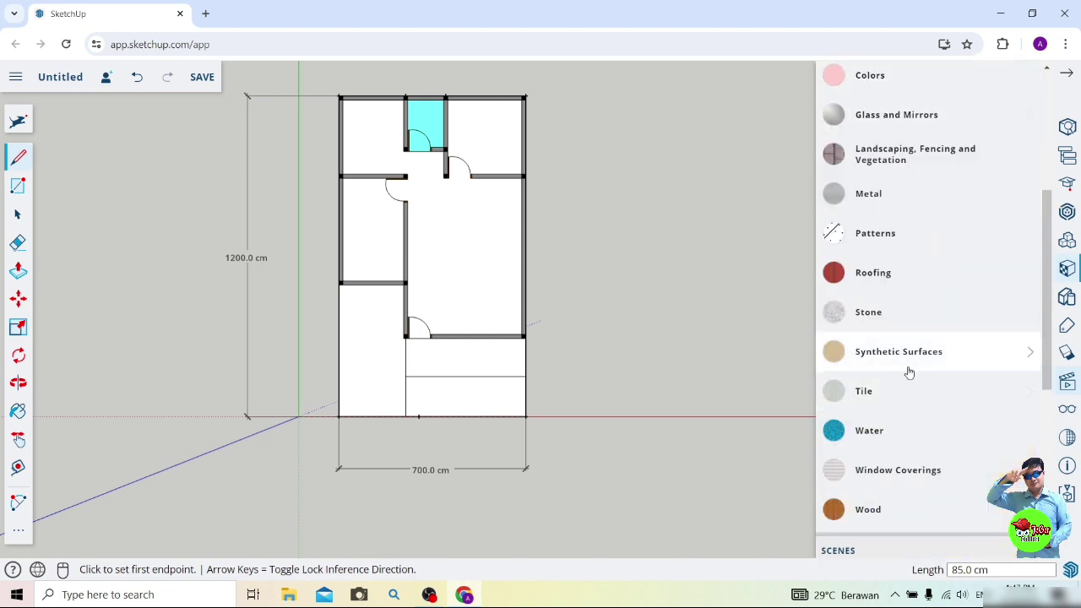
pyautogui.click(900, 393)
pyautogui.scroll(-3, 955, 349)
pyautogui.scroll(-3, 955, 348)
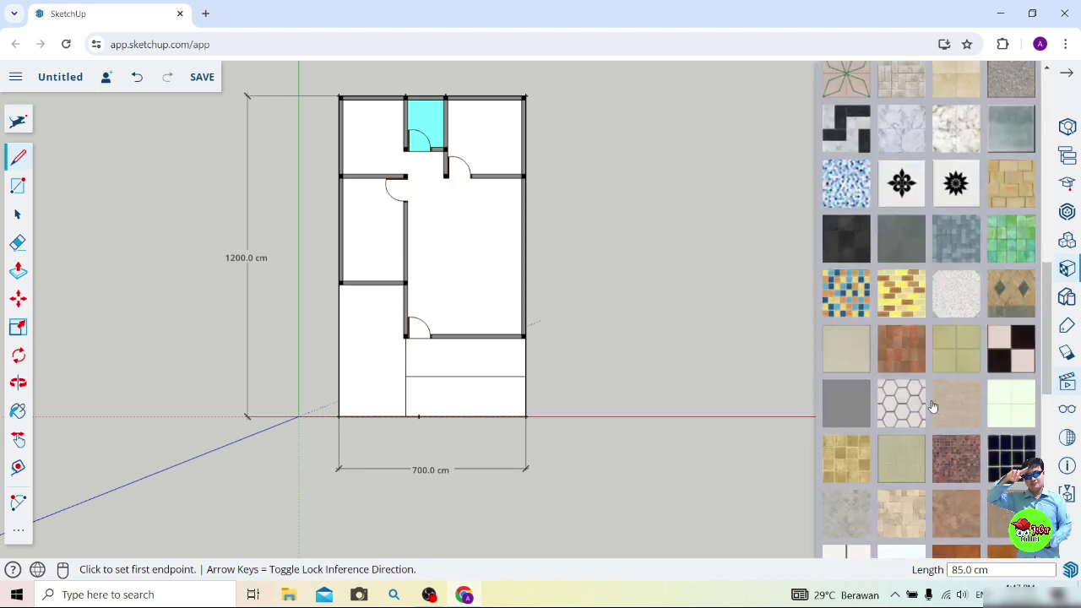
pyautogui.scroll(-3, 951, 357)
pyautogui.scroll(2, 971, 236)
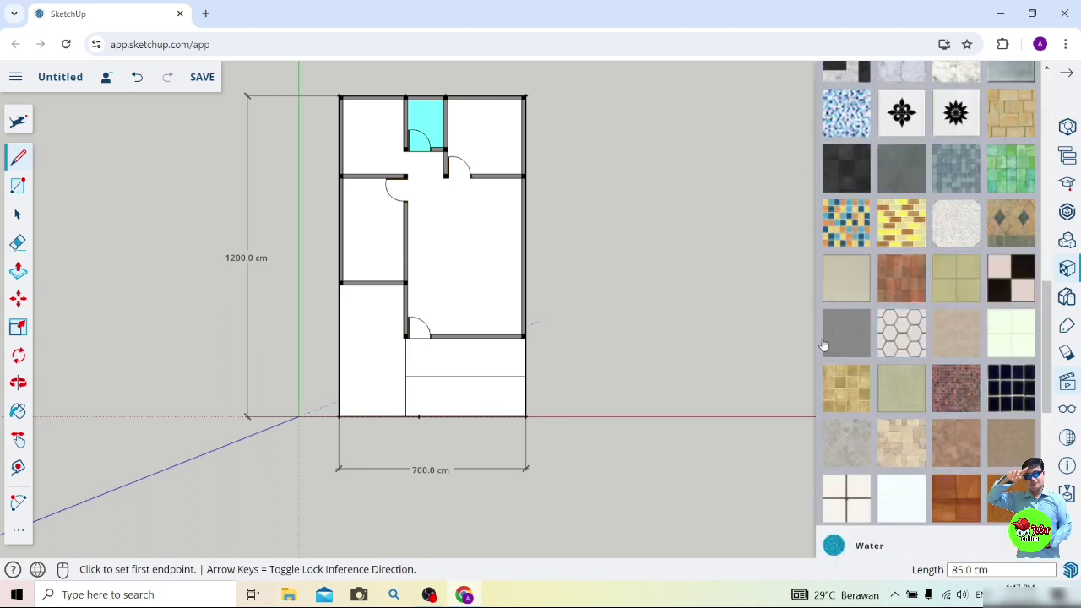
# - Paint the hall and the two remaining room floors with the light green tile
pyautogui.press('b')
pyautogui.click(453, 219)
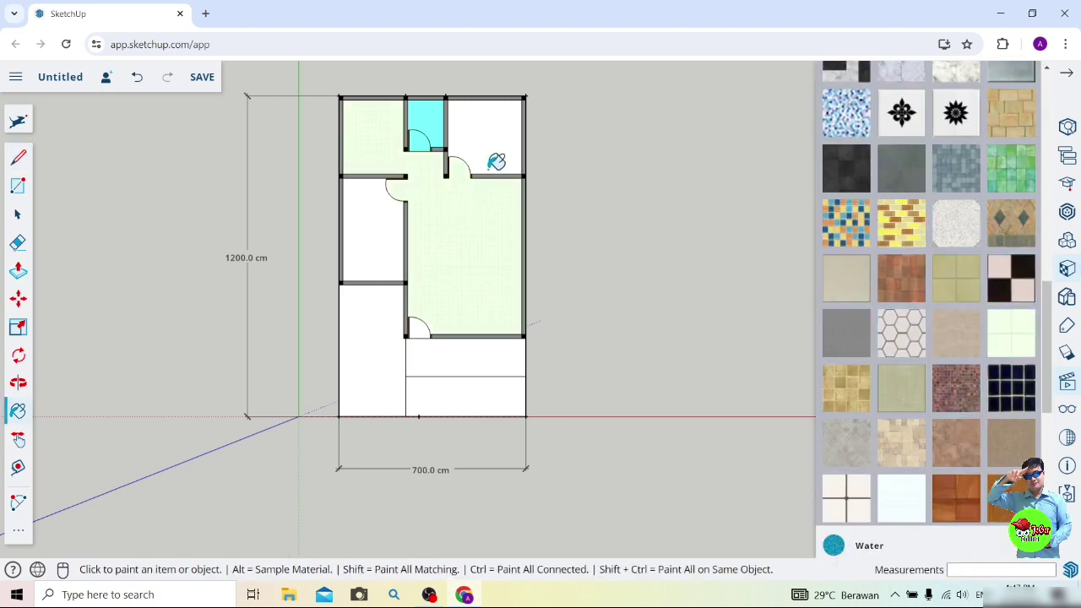
pyautogui.click(499, 140)
pyautogui.click(374, 217)
# - Paint the strip below the hall with the grey stone texture
pyautogui.scroll(1, 380, 215)
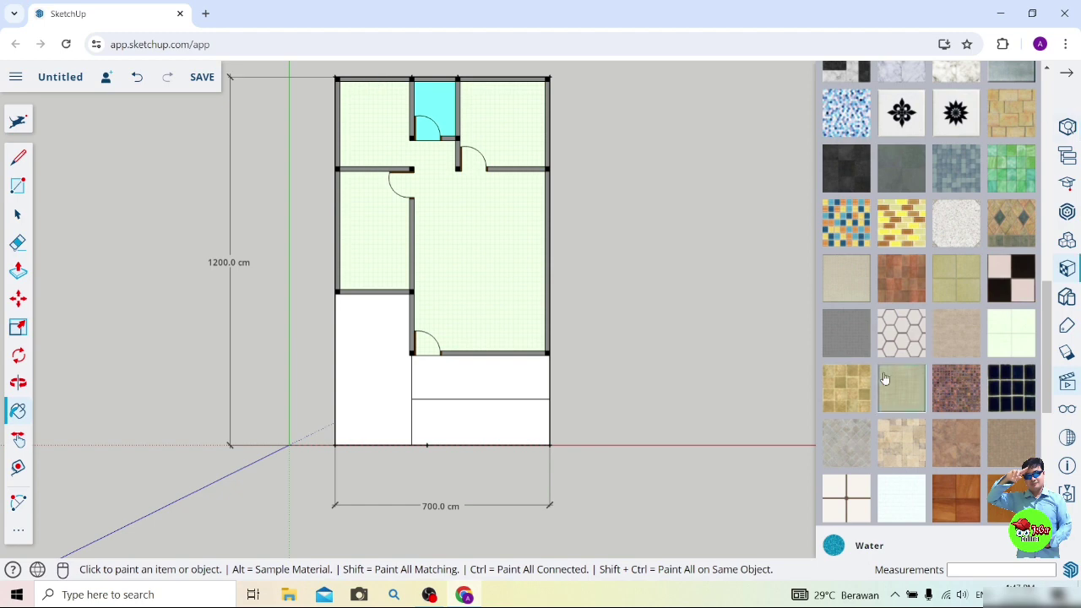
pyautogui.scroll(3, 960, 165)
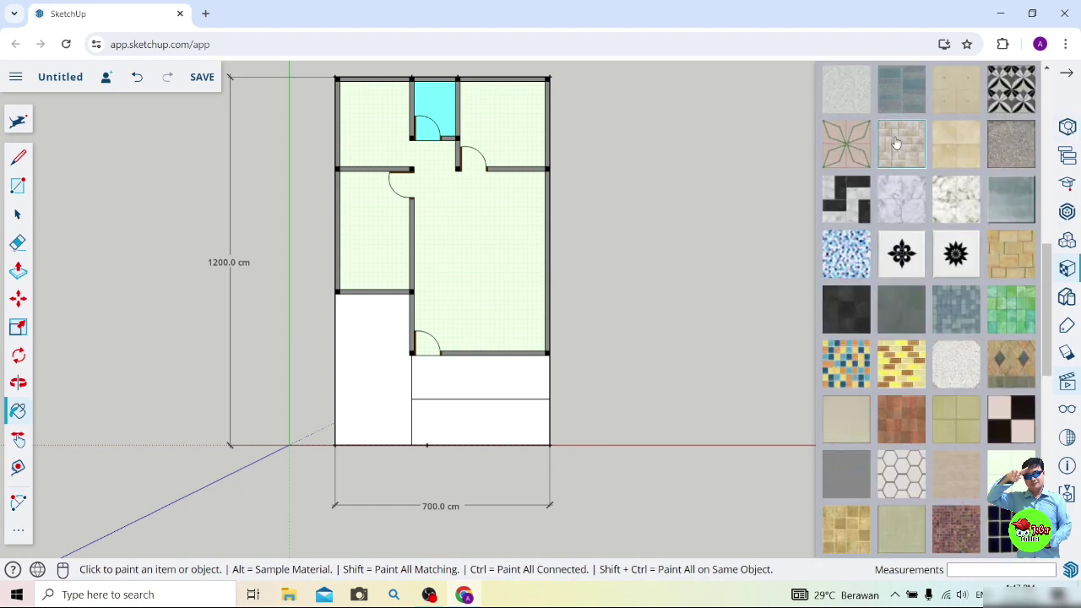
pyautogui.click(485, 360)
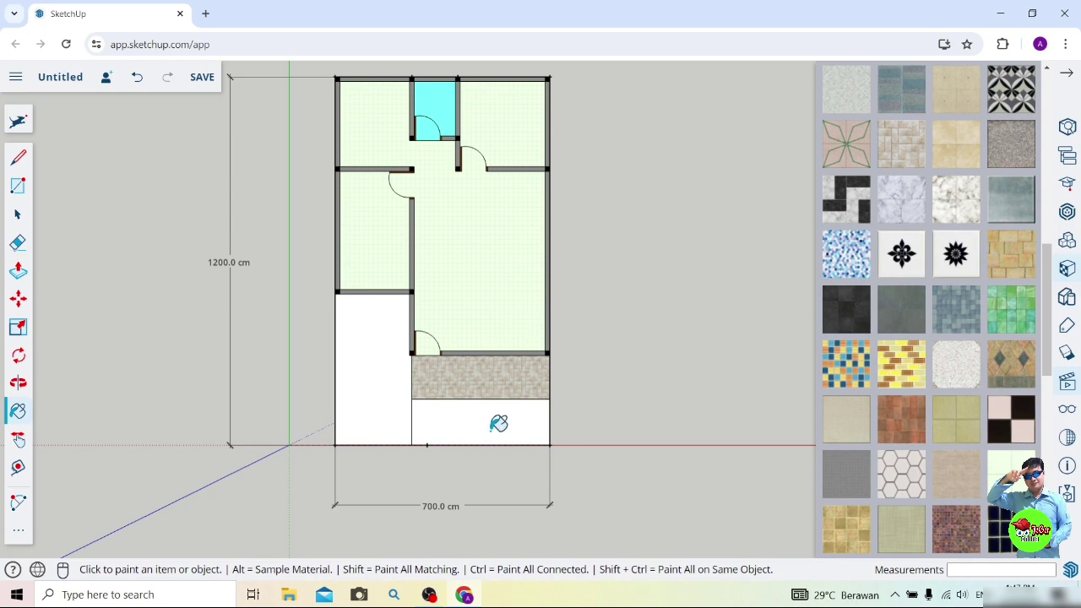
# - Paint the lower-right garden area with dark green Color F08 from the Colors category
pyautogui.scroll(5, 1023, 252)
pyautogui.click(1022, 252)
pyautogui.scroll(3, 1017, 211)
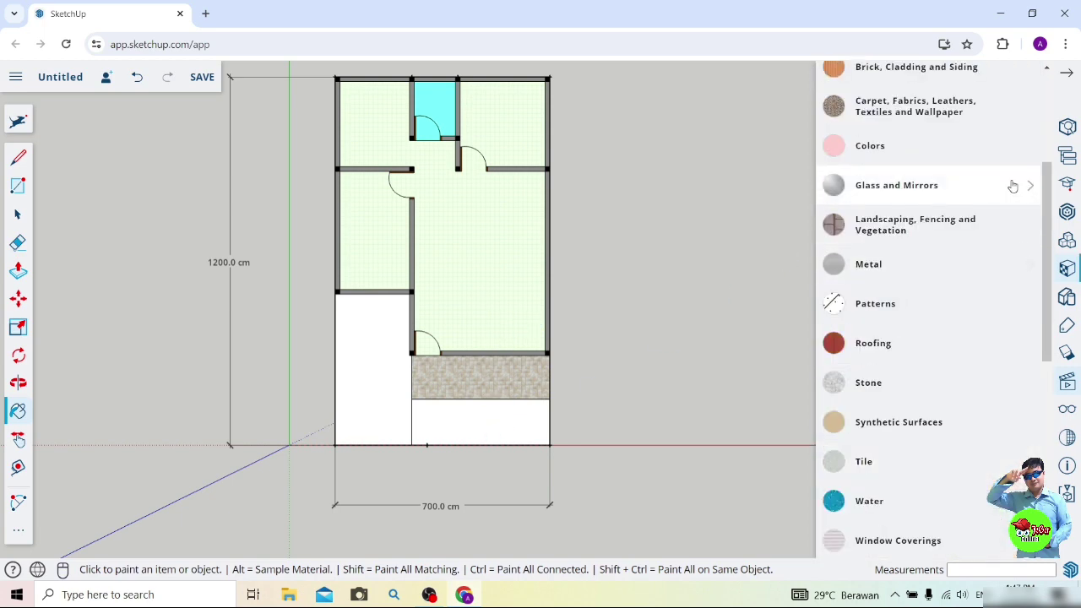
pyautogui.click(1017, 144)
pyautogui.scroll(-5, 1010, 450)
pyautogui.scroll(-3, 1011, 450)
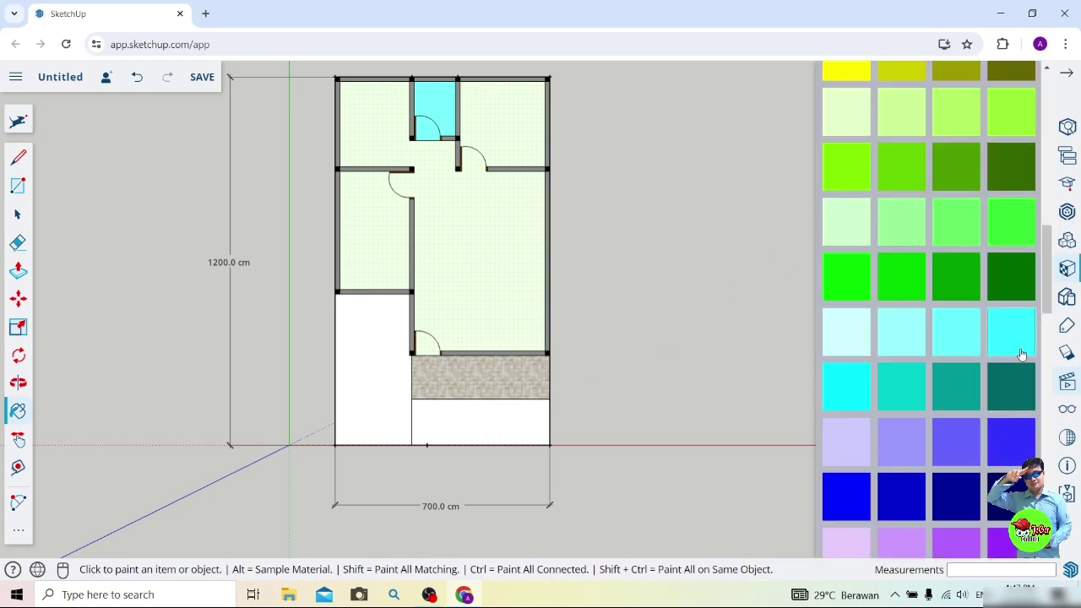
pyautogui.click(1028, 173)
pyautogui.click(525, 416)
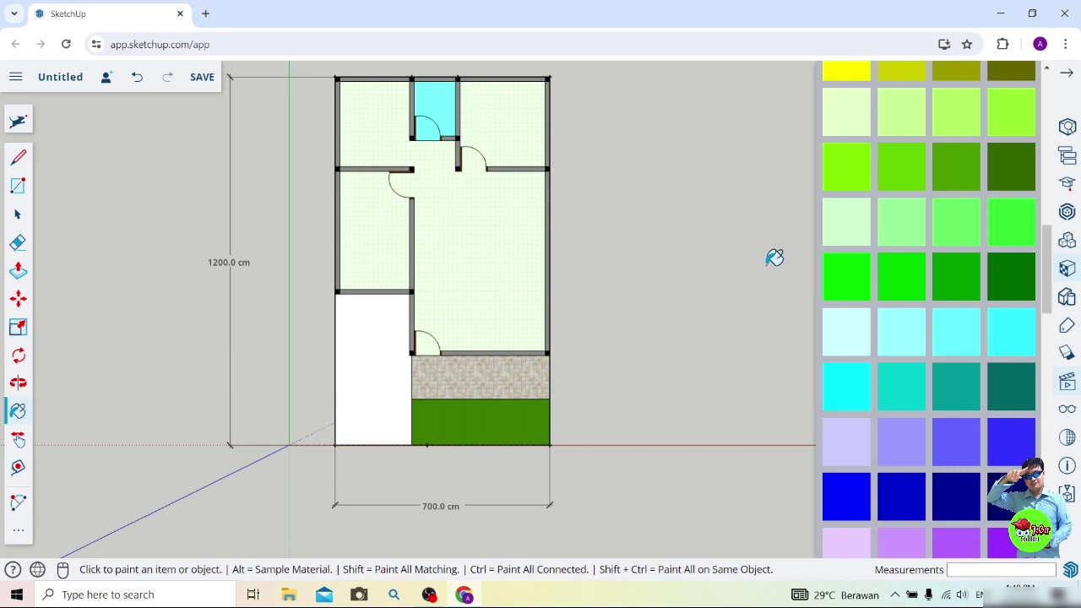
# - Close the Materials panel and place a 3D text label 'Taman' on the green garden
pyautogui.click(1069, 74)
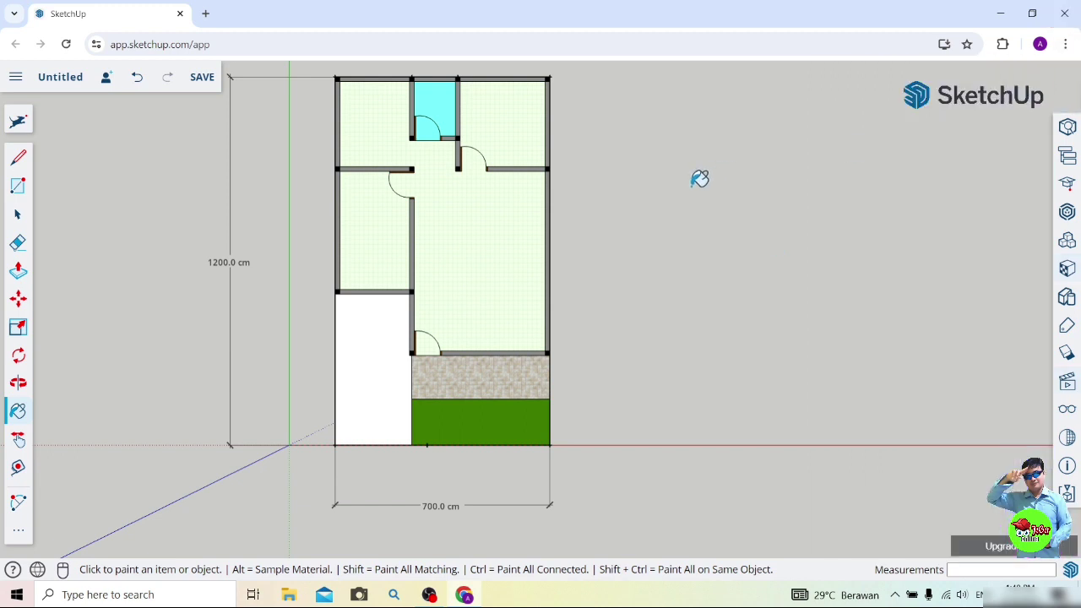
pyautogui.click(18, 534)
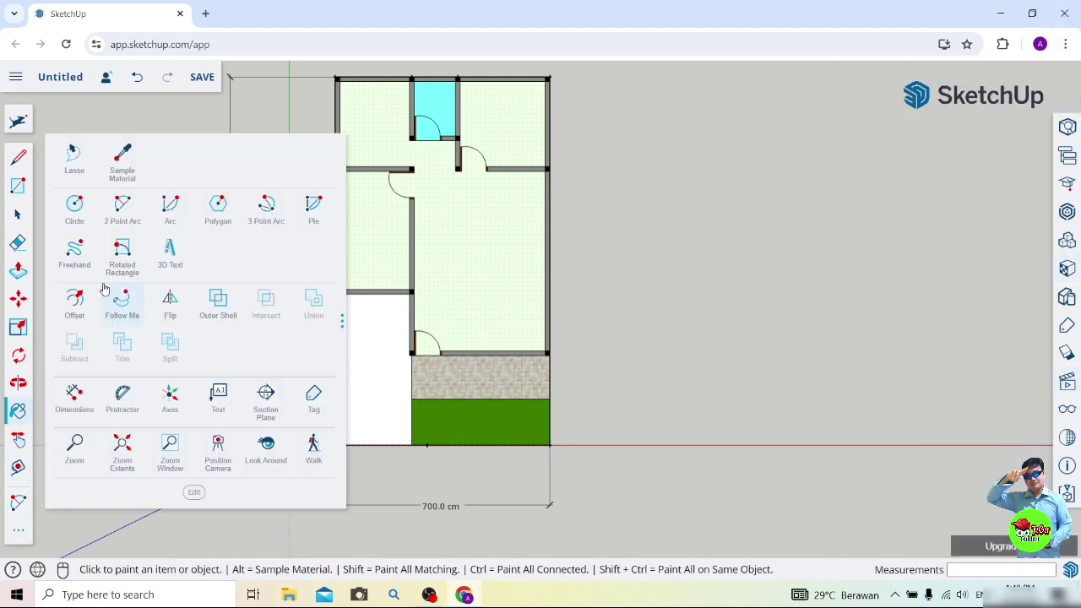
pyautogui.click(170, 265)
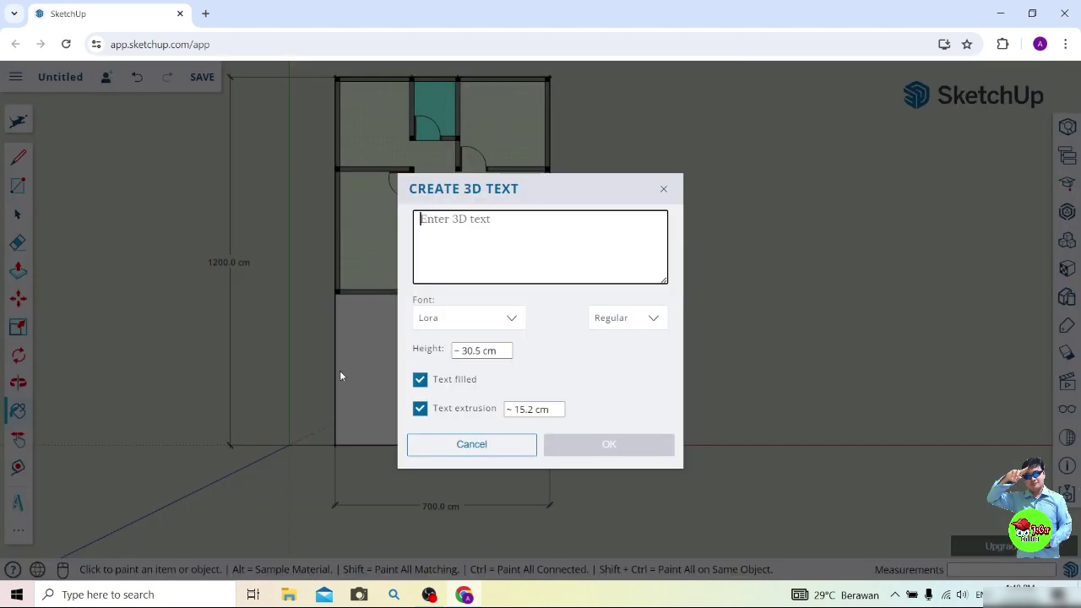
pyautogui.write('Taman')
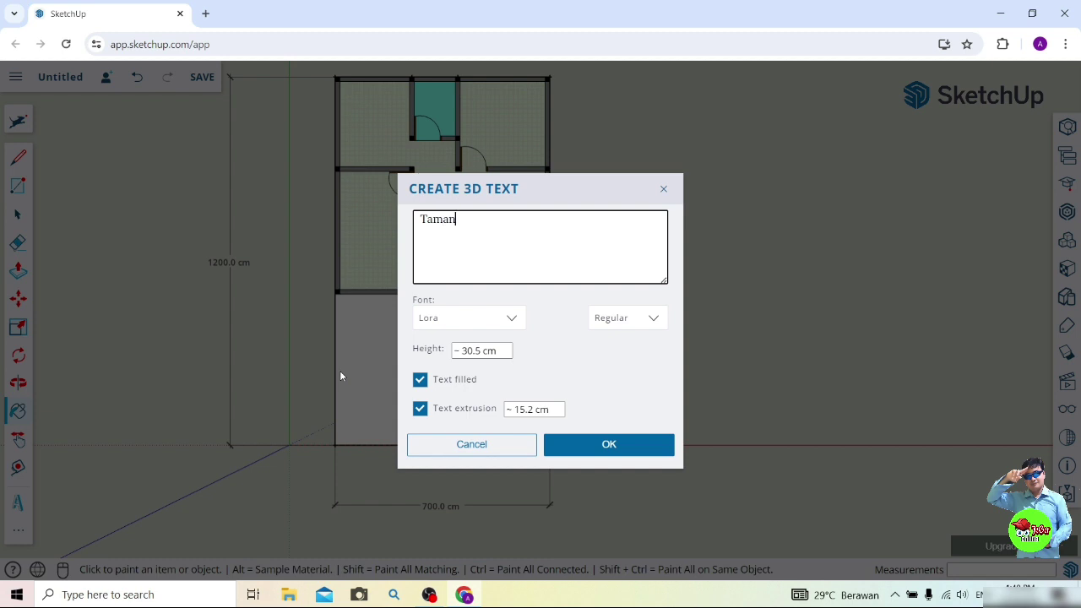
pyautogui.click(575, 445)
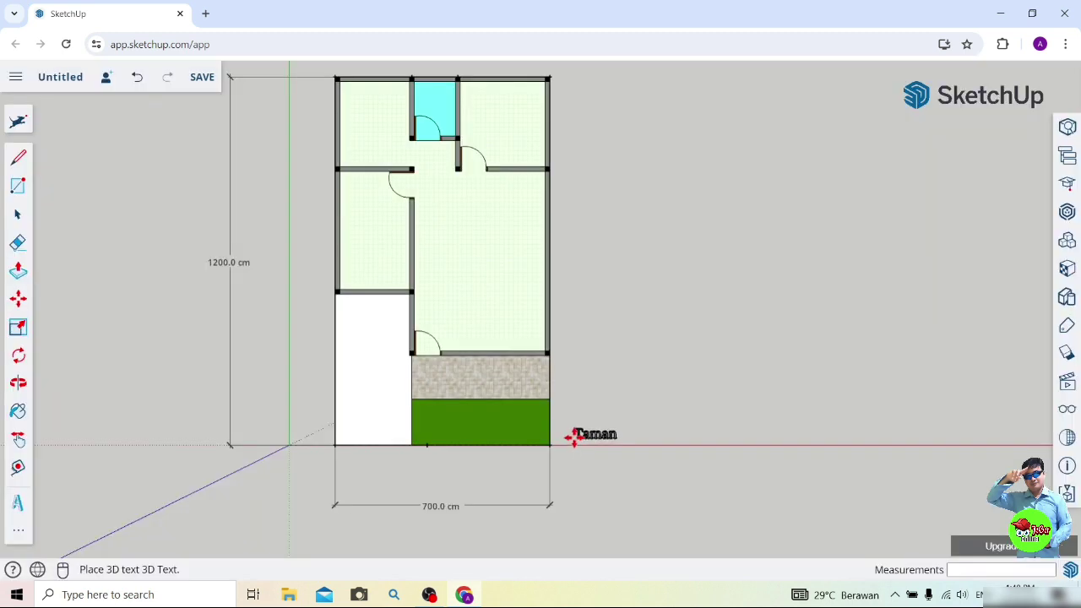
pyautogui.click(477, 425)
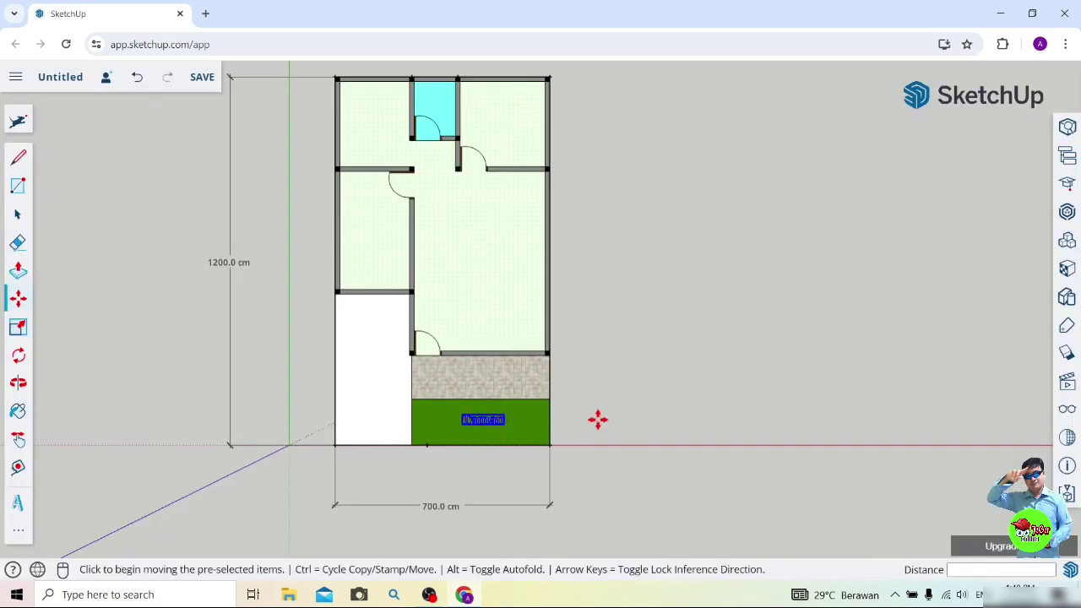
pyautogui.click(14, 216)
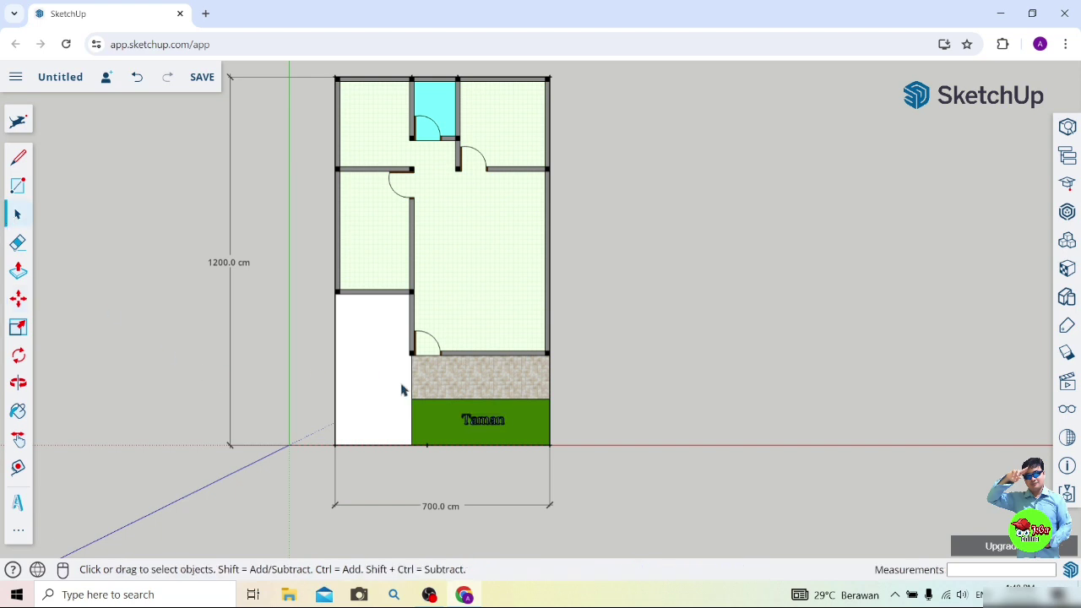
# - Place a 3D text label 'Teras' on the stone terrace
pyautogui.click(18, 503)
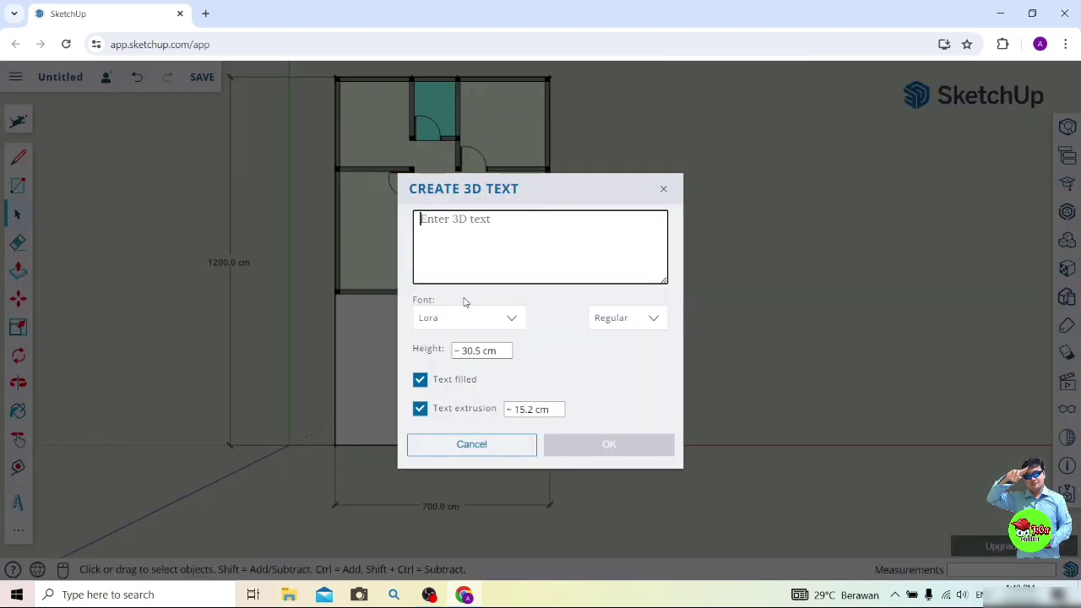
pyautogui.write('Teras')
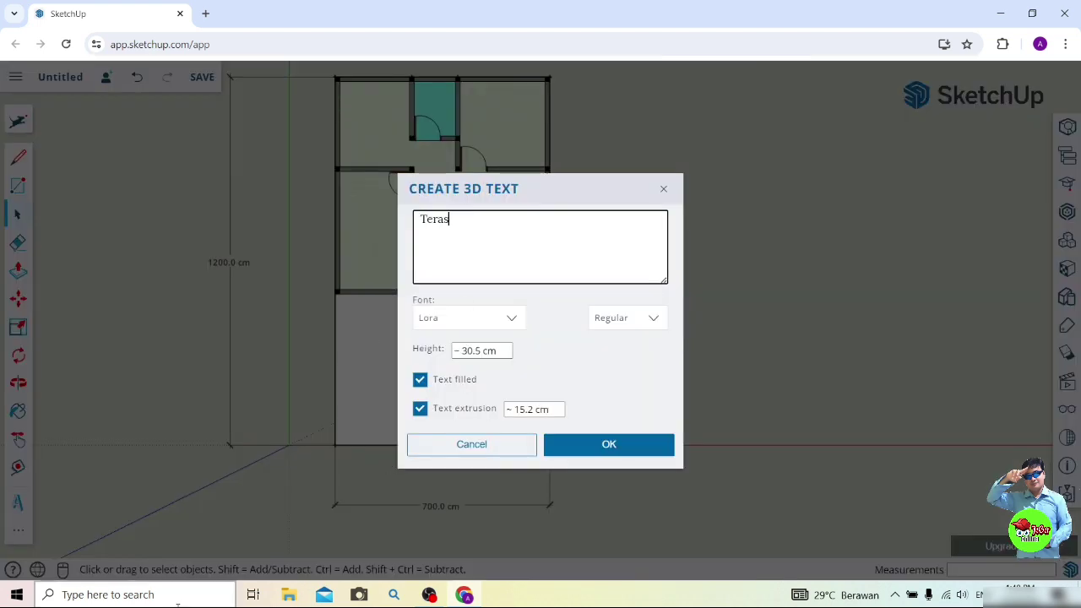
pyautogui.click(603, 445)
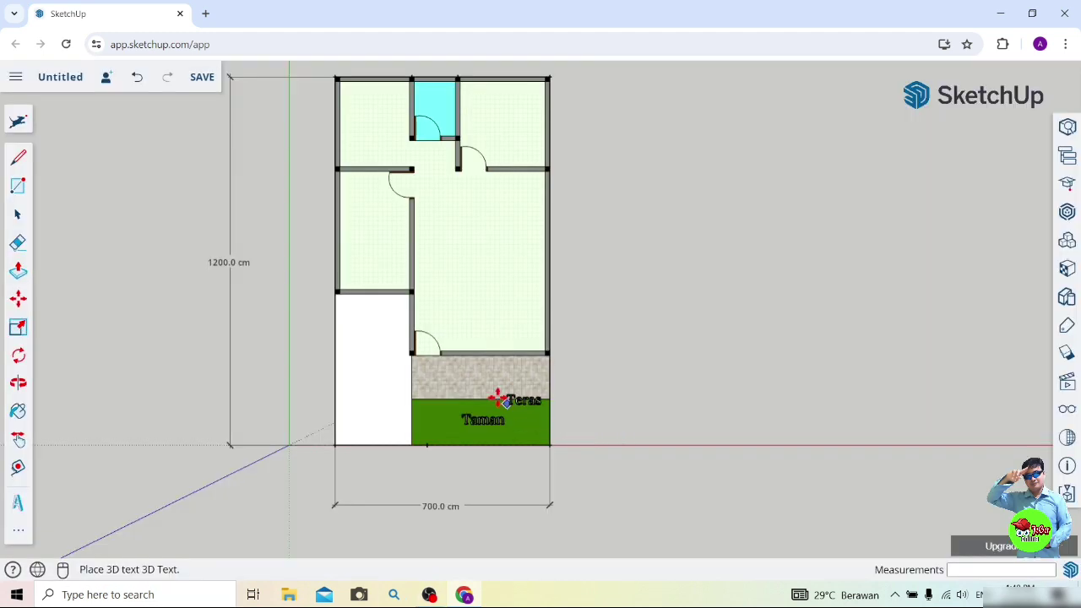
pyautogui.click(465, 379)
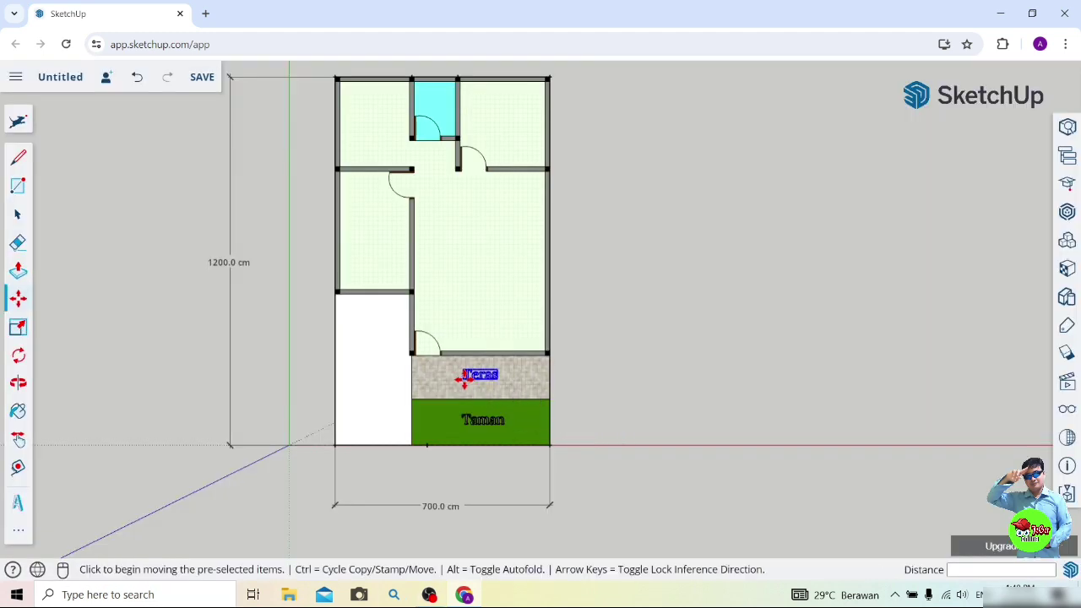
pyautogui.click(16, 214)
pyautogui.click(120, 251)
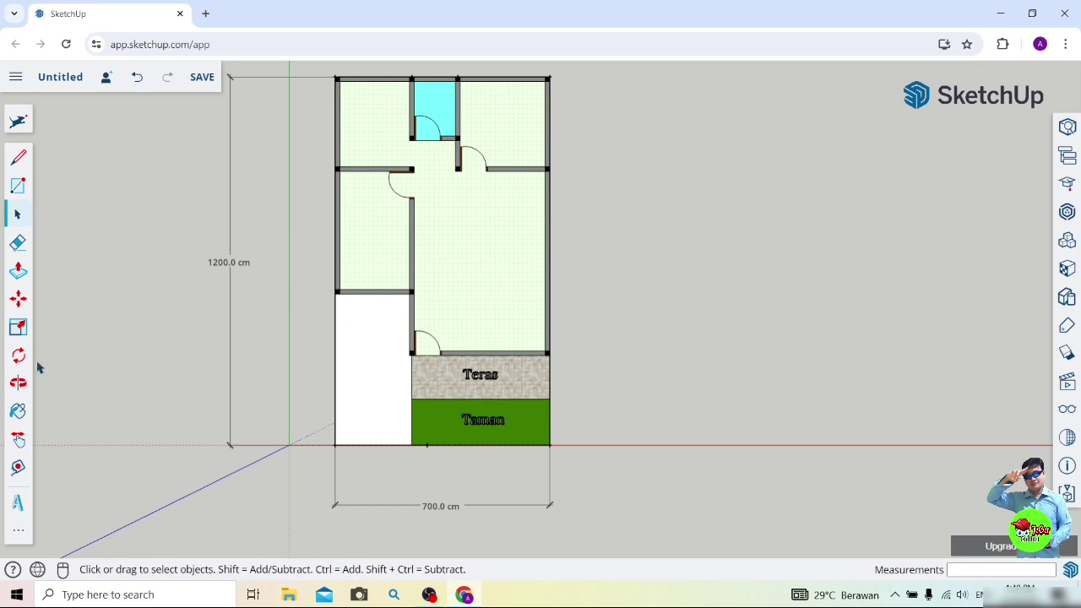
pyautogui.click(19, 505)
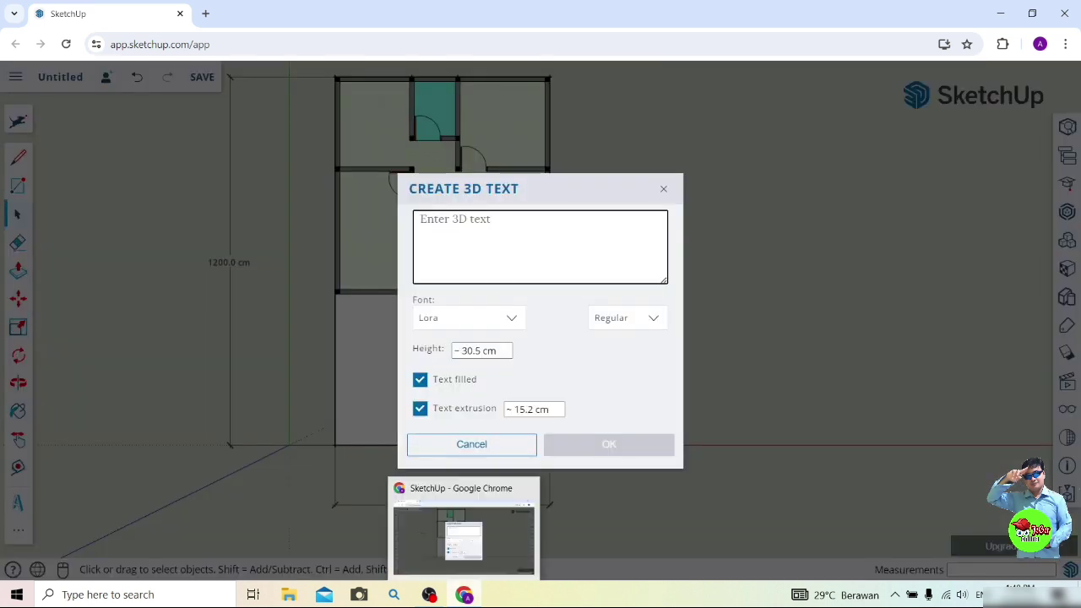
# - Place a 3D text label 'Ruang Tamu' in the room above the terrace
pyautogui.write('Ruang Tamu')
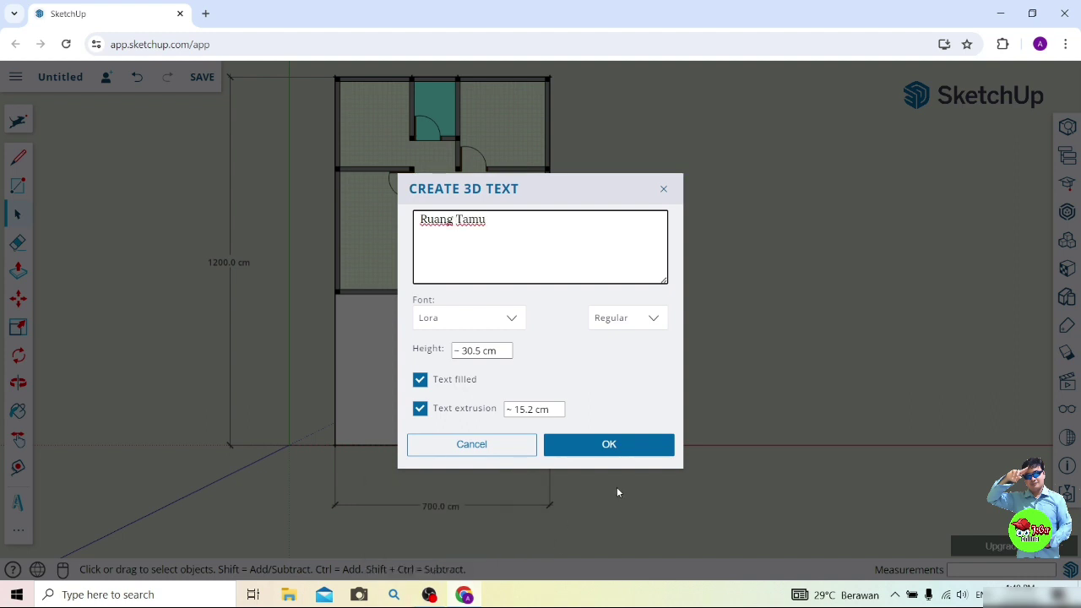
pyautogui.click(630, 448)
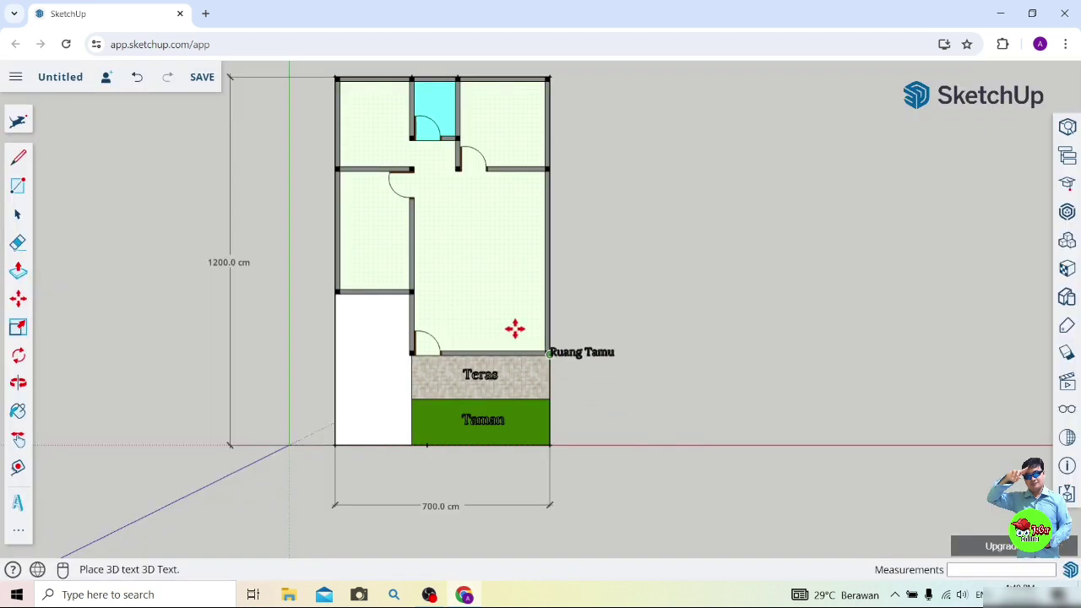
pyautogui.click(442, 330)
pyautogui.click(21, 211)
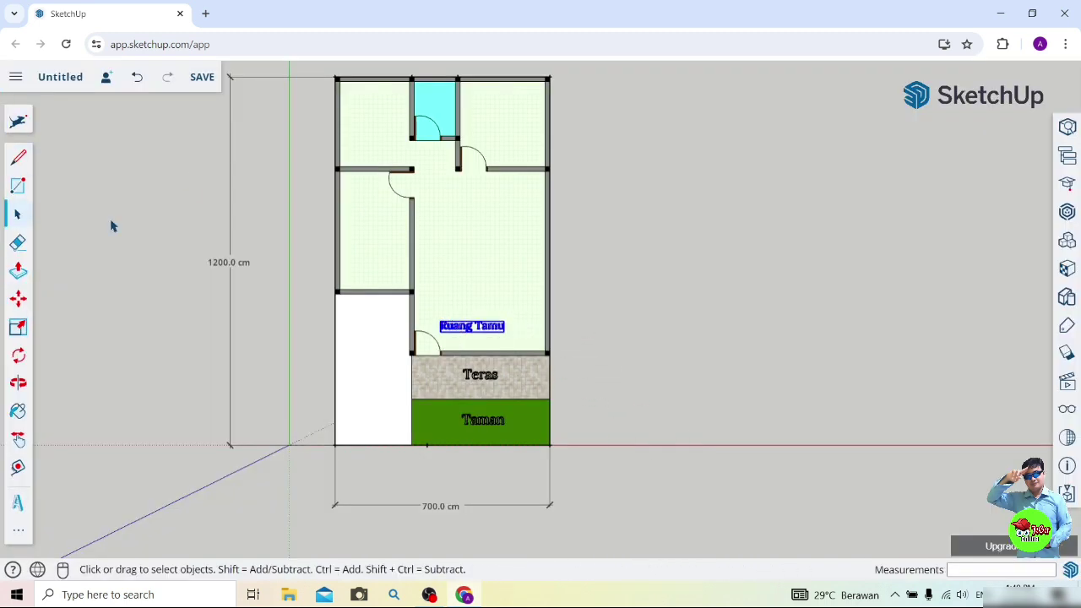
pyautogui.click(111, 225)
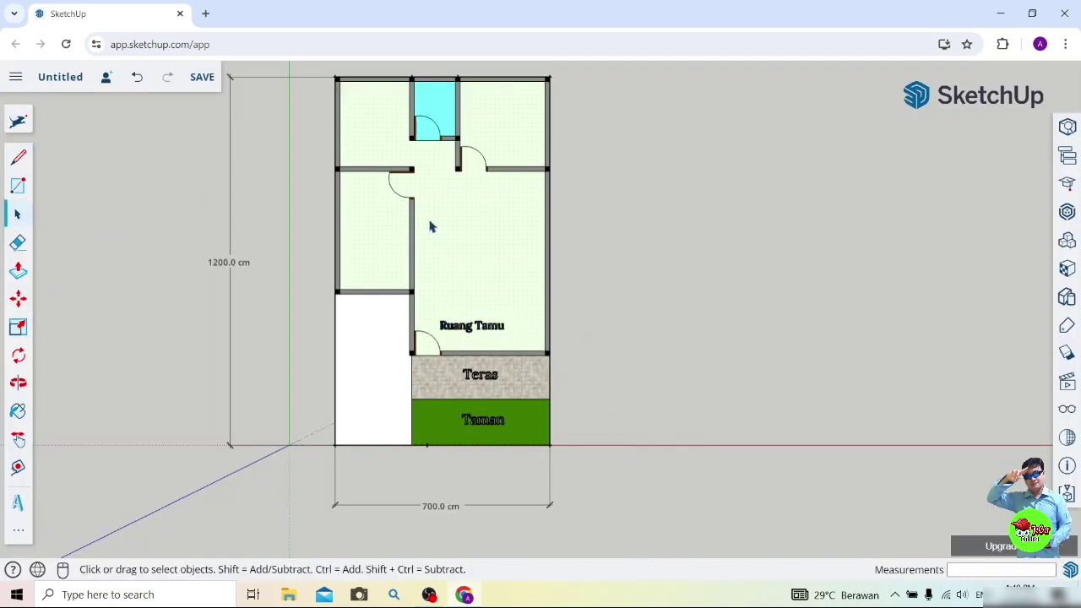
# - Place a 3D text label 'Ruang Keluarga' in the large central room
pyautogui.click(18, 503)
pyautogui.write('R')
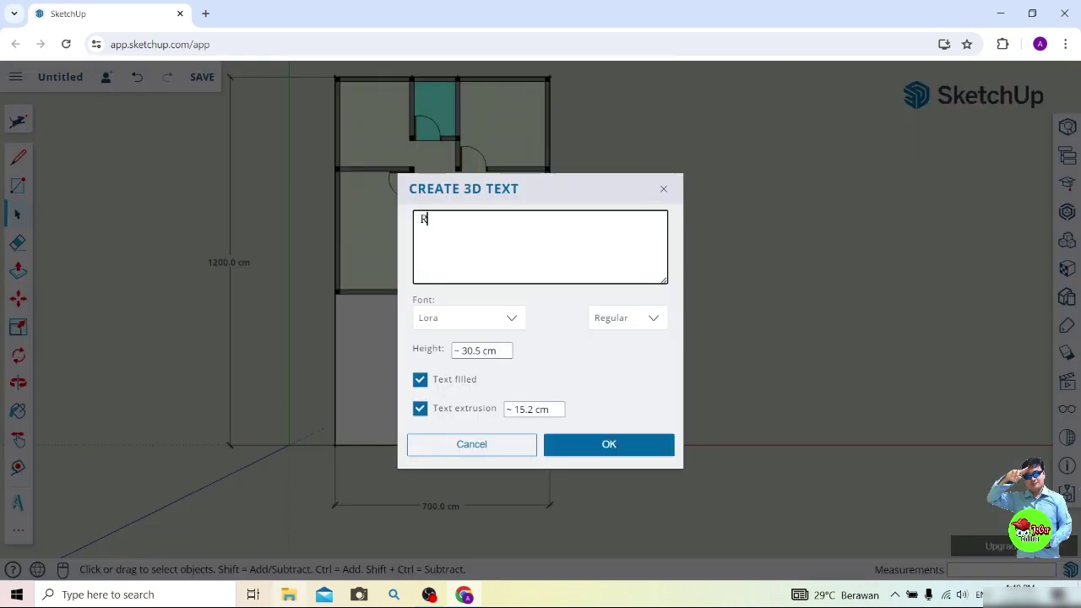
pyautogui.write('uang ')
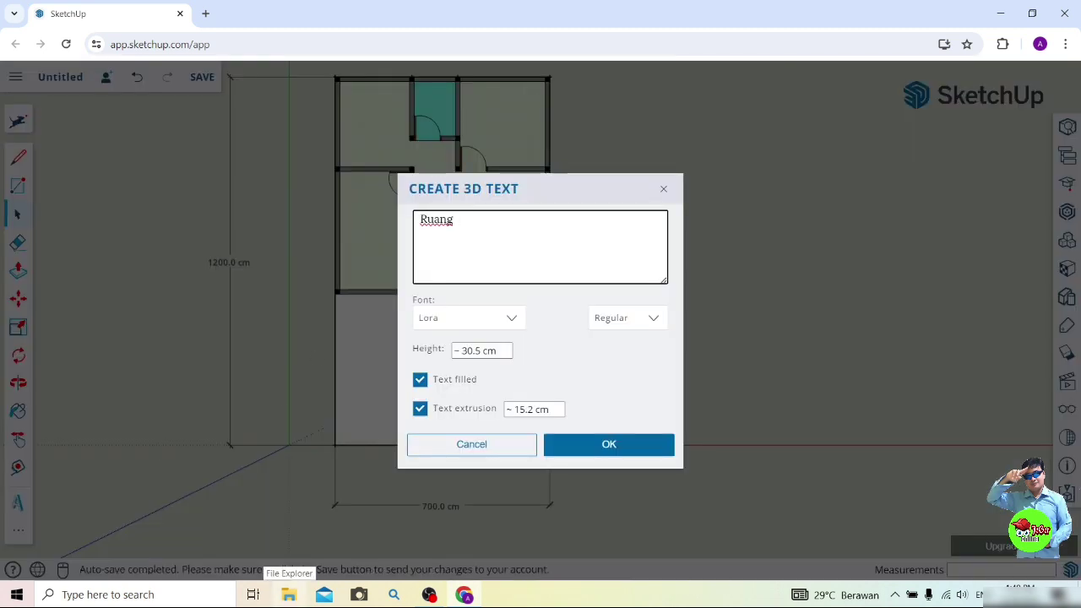
pyautogui.write('Keluarga')
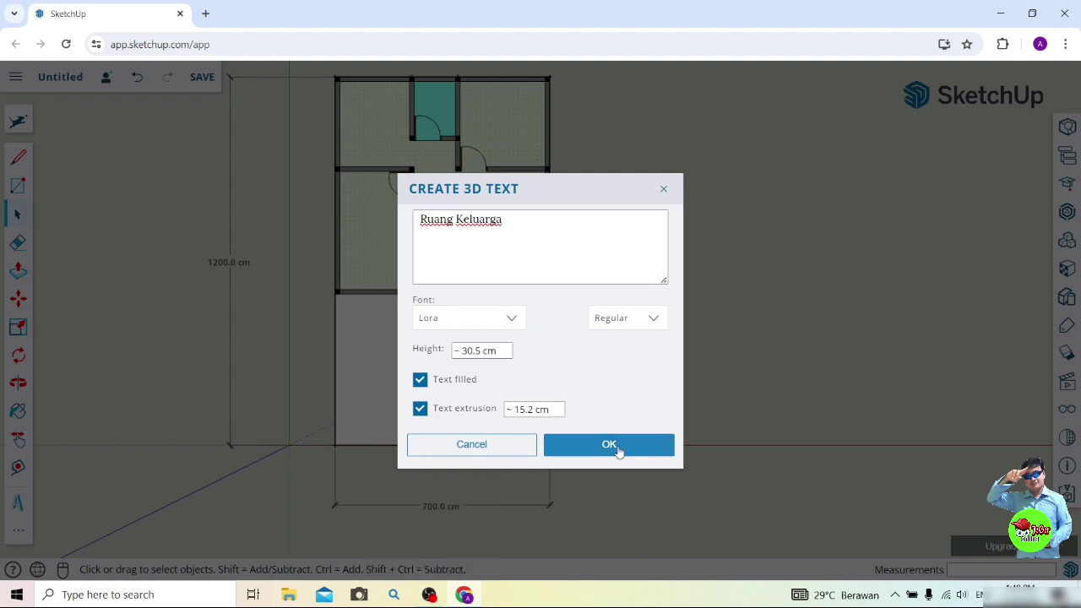
pyautogui.click(622, 446)
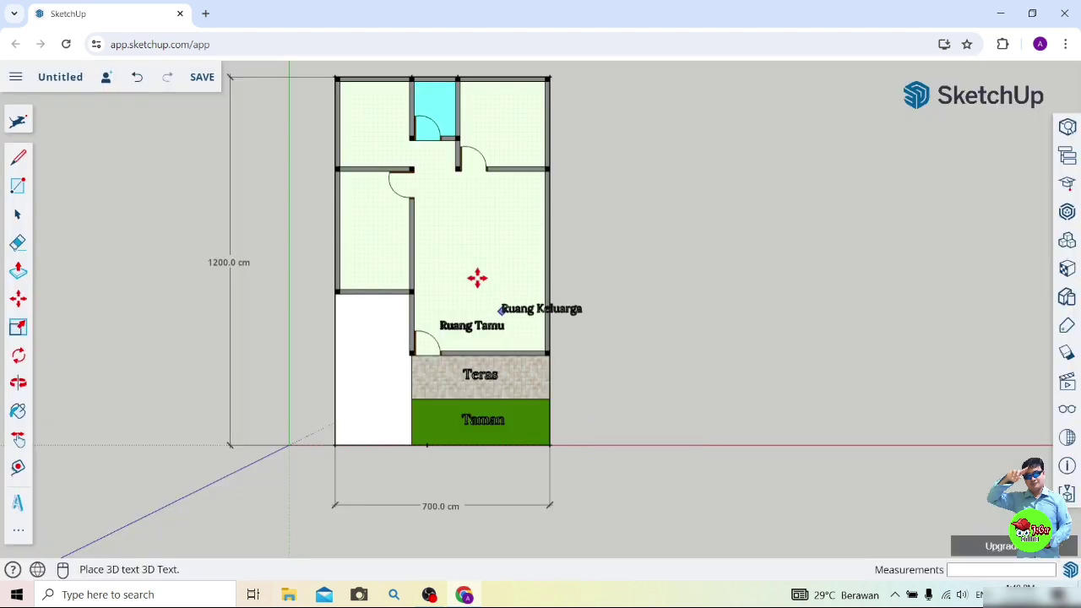
pyautogui.click(453, 220)
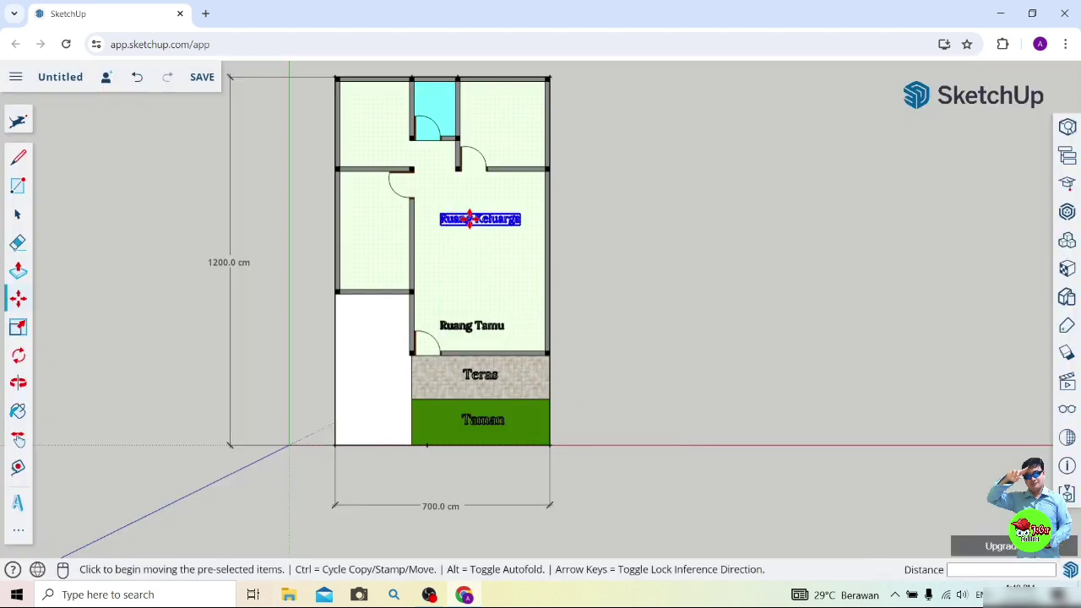
pyautogui.click(14, 217)
pyautogui.click(202, 192)
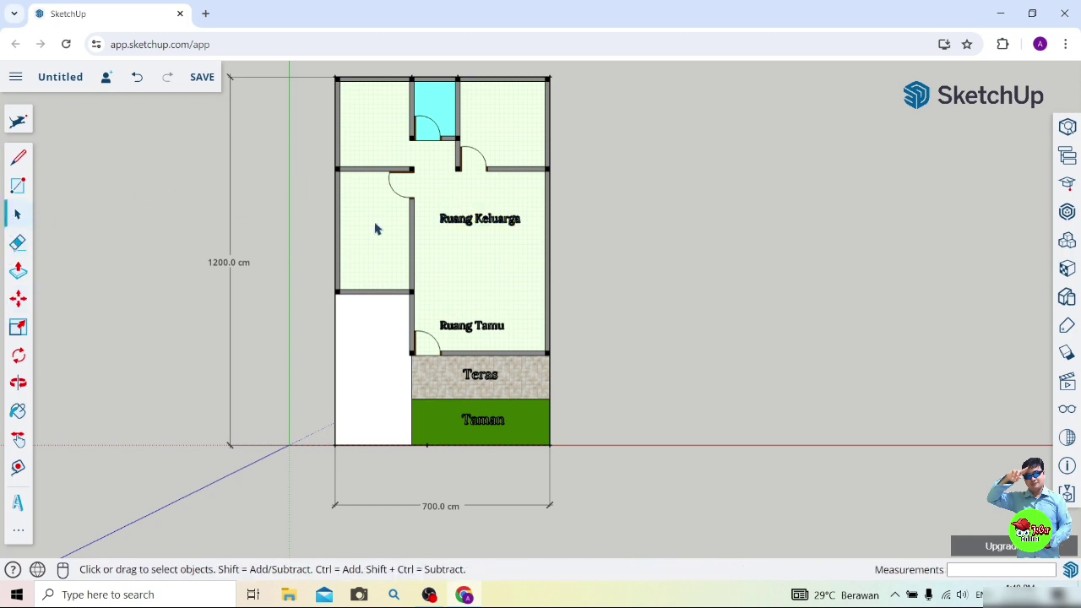
# - Place a 3D text label 'Carport' in the white carport area
pyautogui.click(18, 503)
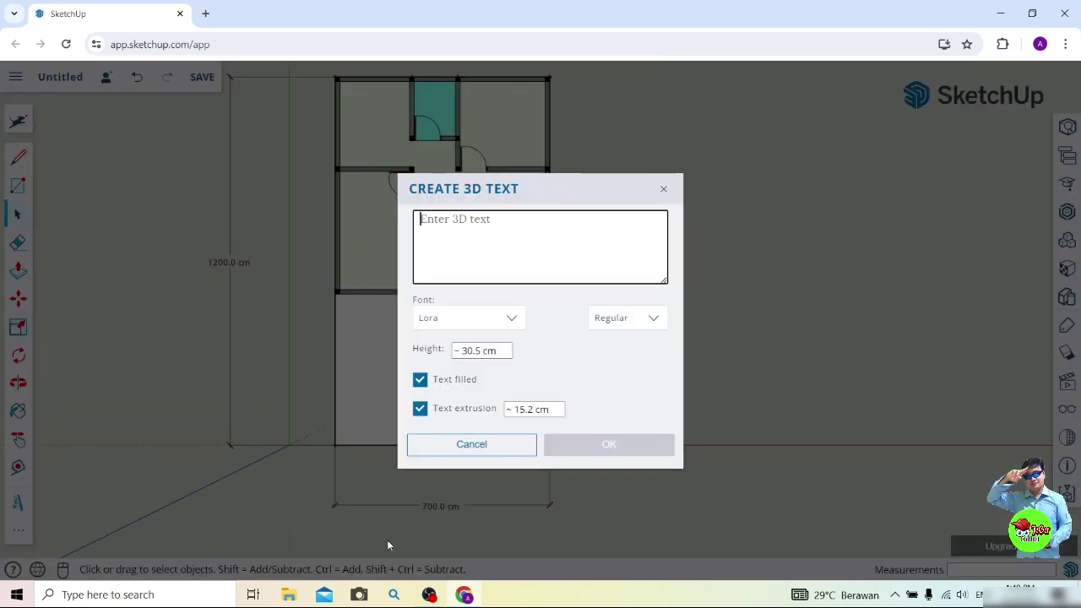
pyautogui.write('Carp')
pyautogui.write('or')
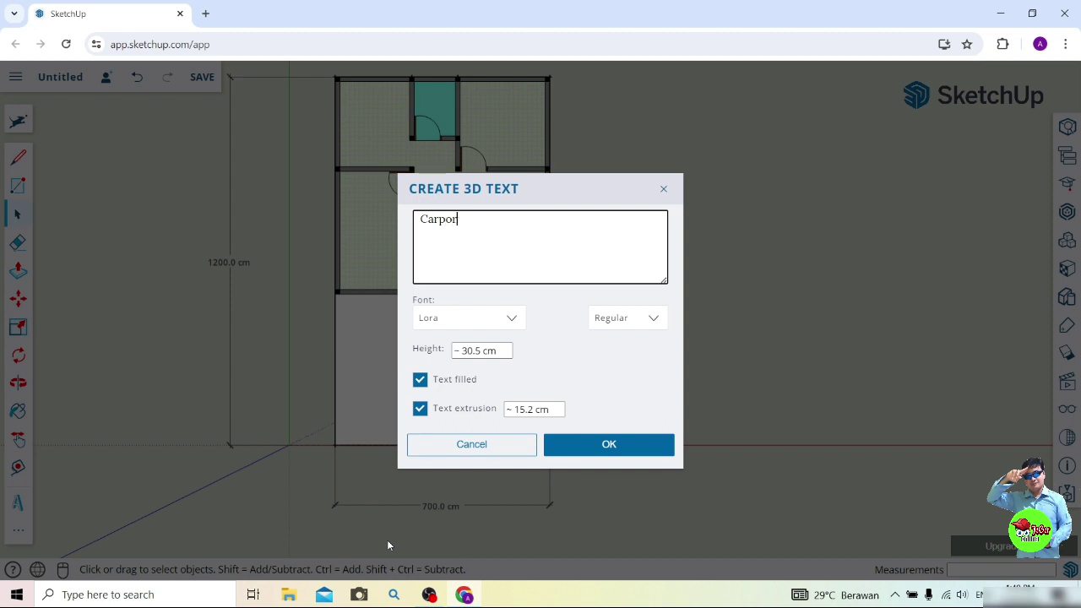
pyautogui.write('t')
pyautogui.click(608, 444)
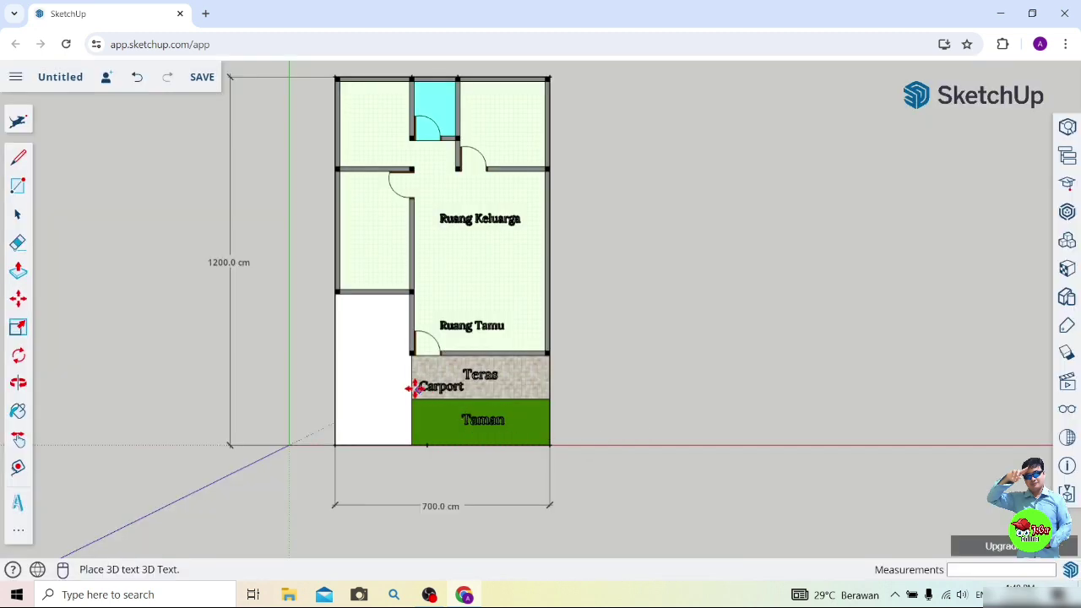
pyautogui.click(358, 372)
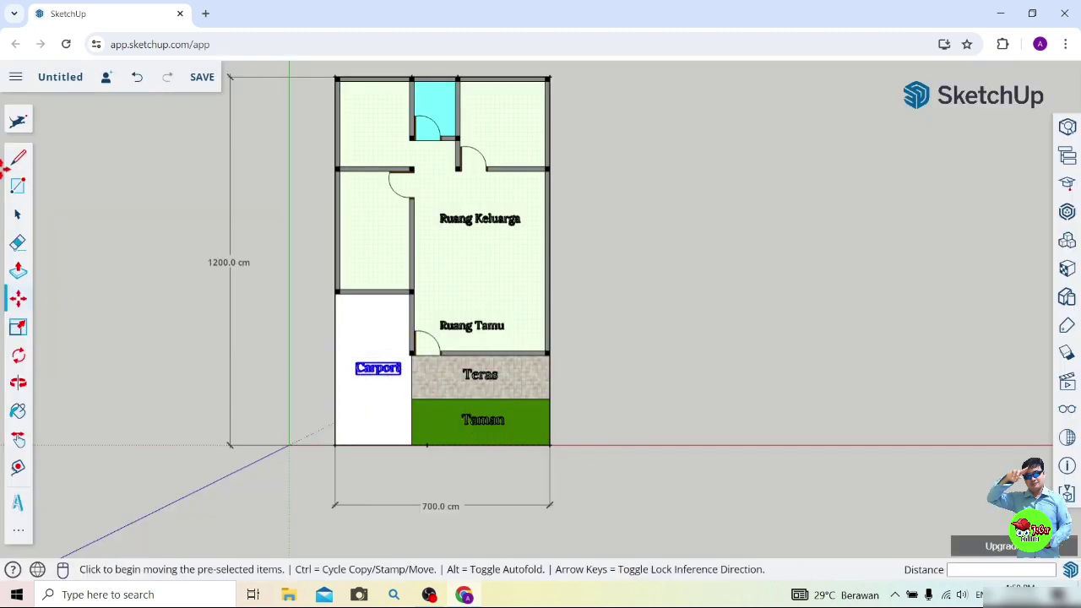
pyautogui.click(17, 214)
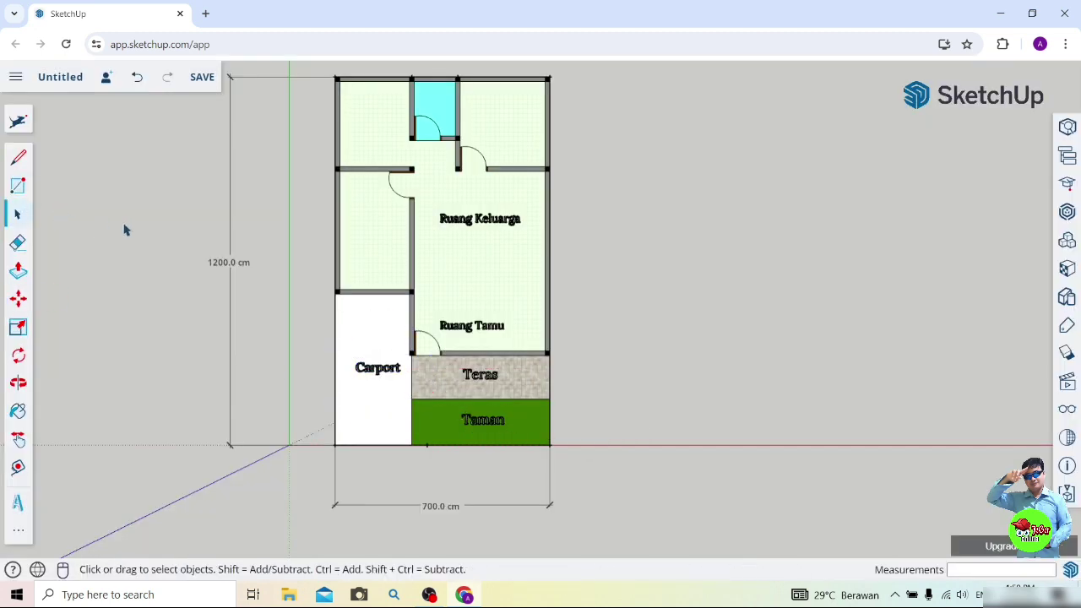
pyautogui.click(18, 503)
# - Place a 3D text label 'Kamar 1' in the left room
pyautogui.write('Ka')
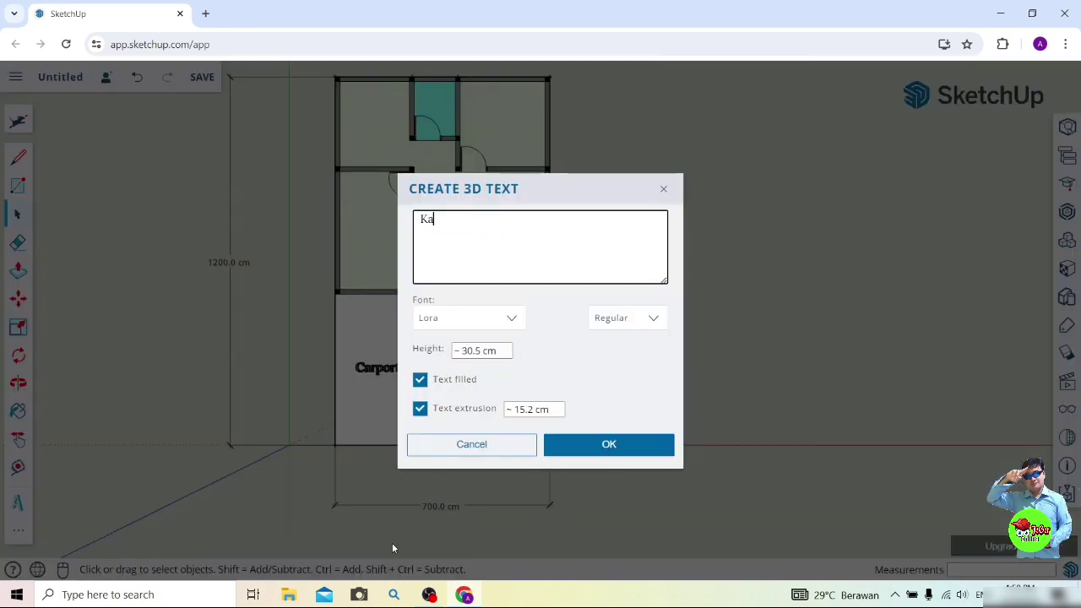
pyautogui.write('mar')
pyautogui.press('Return')
pyautogui.press('BackSpace')
pyautogui.write('1')
pyautogui.click(641, 444)
pyautogui.click(346, 240)
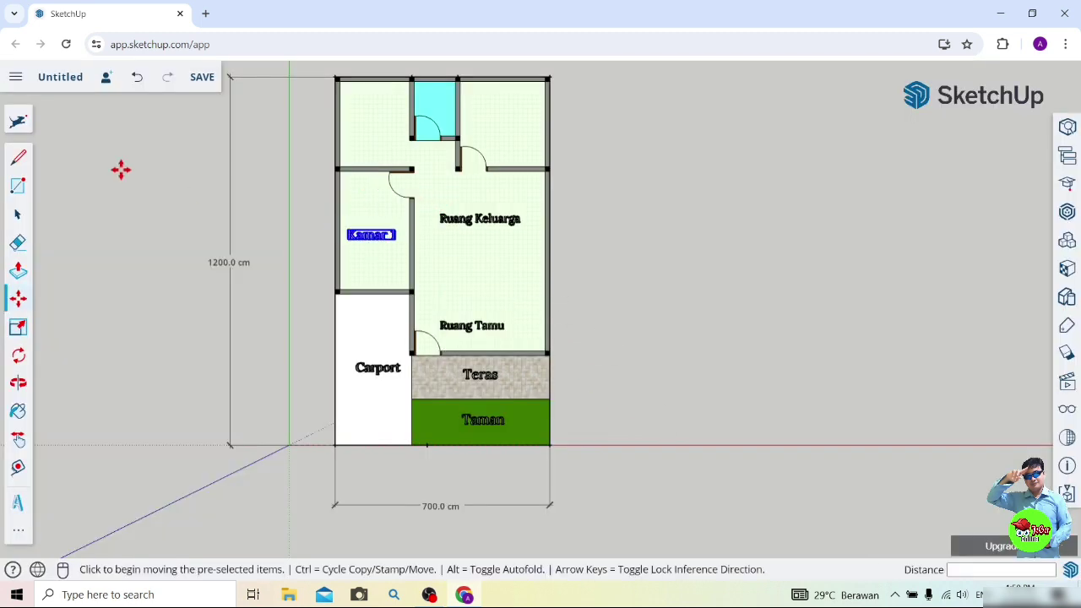
pyautogui.click(12, 221)
pyautogui.click(101, 219)
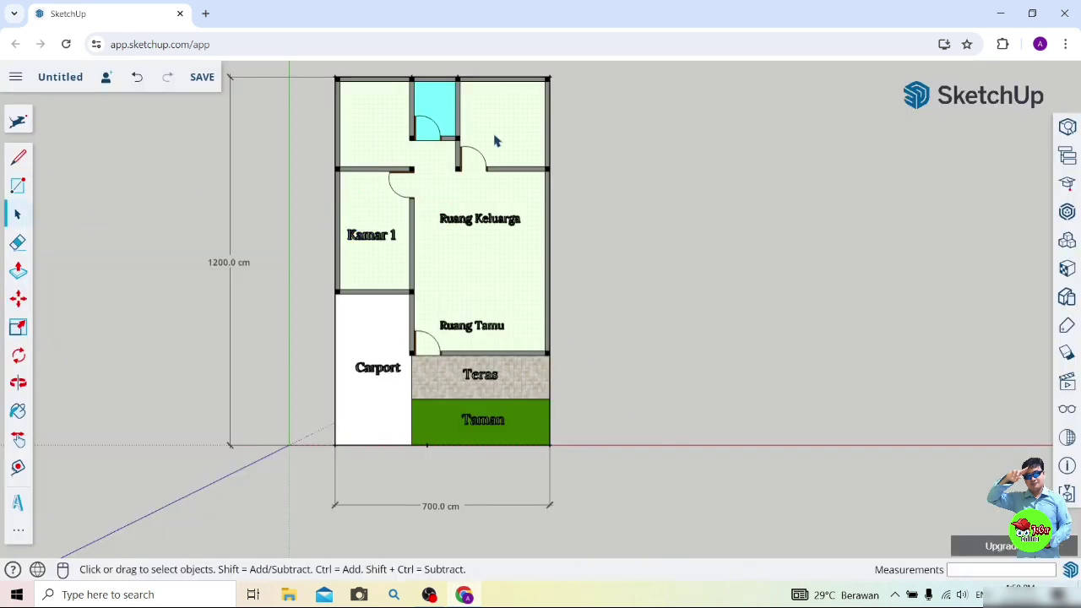
# - Place a 3D text label 'Kamar 2' in the top-right room
pyautogui.click(17, 503)
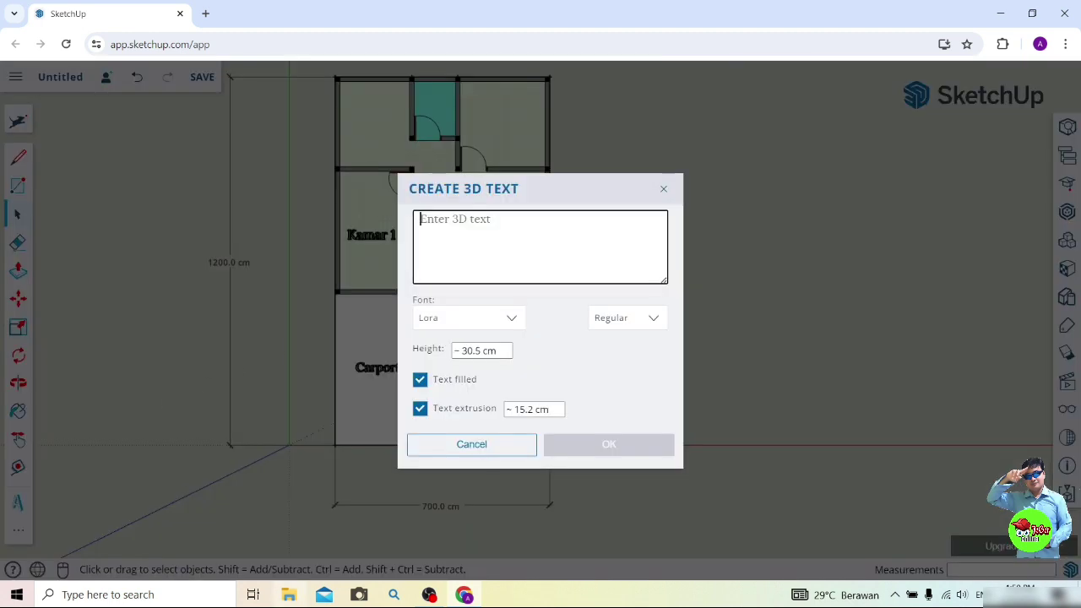
pyautogui.write('Kamar')
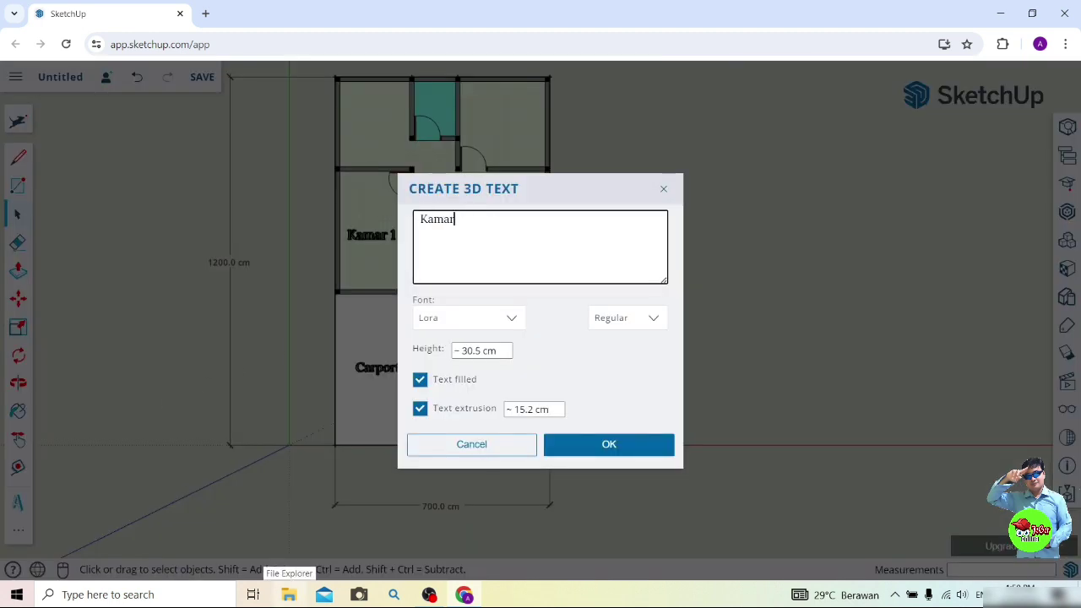
pyautogui.write(' 2')
pyautogui.click(616, 446)
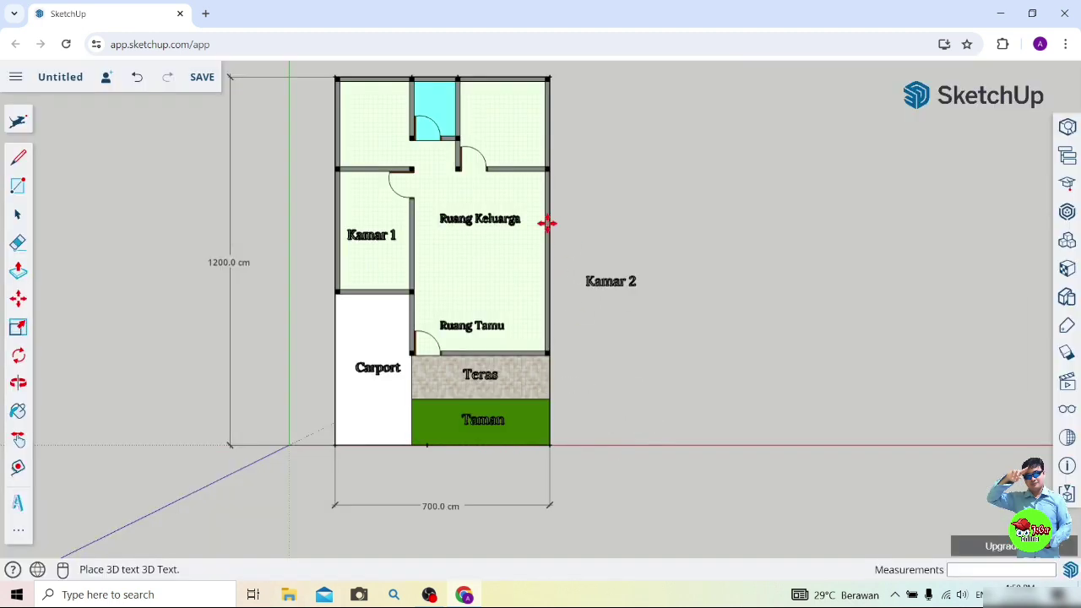
pyautogui.click(479, 127)
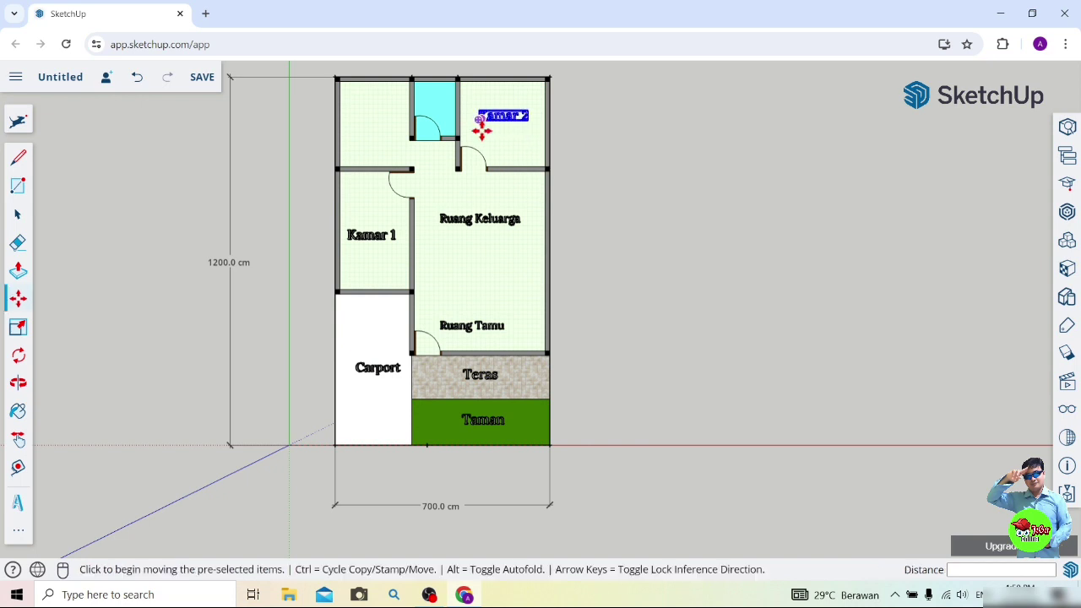
pyautogui.click(17, 214)
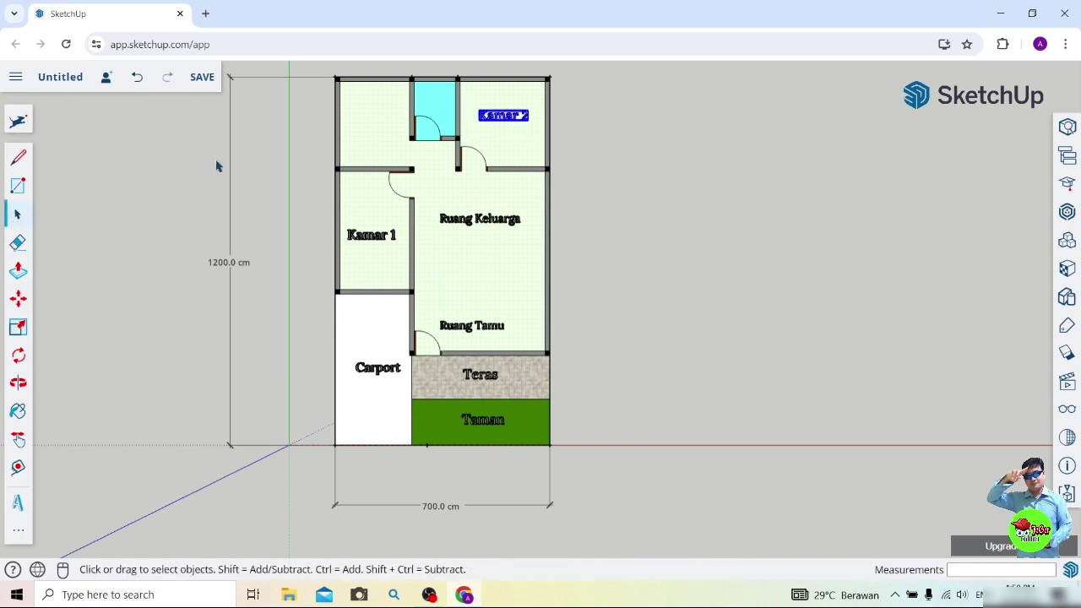
pyautogui.click(15, 184)
pyautogui.click(17, 213)
pyautogui.click(106, 320)
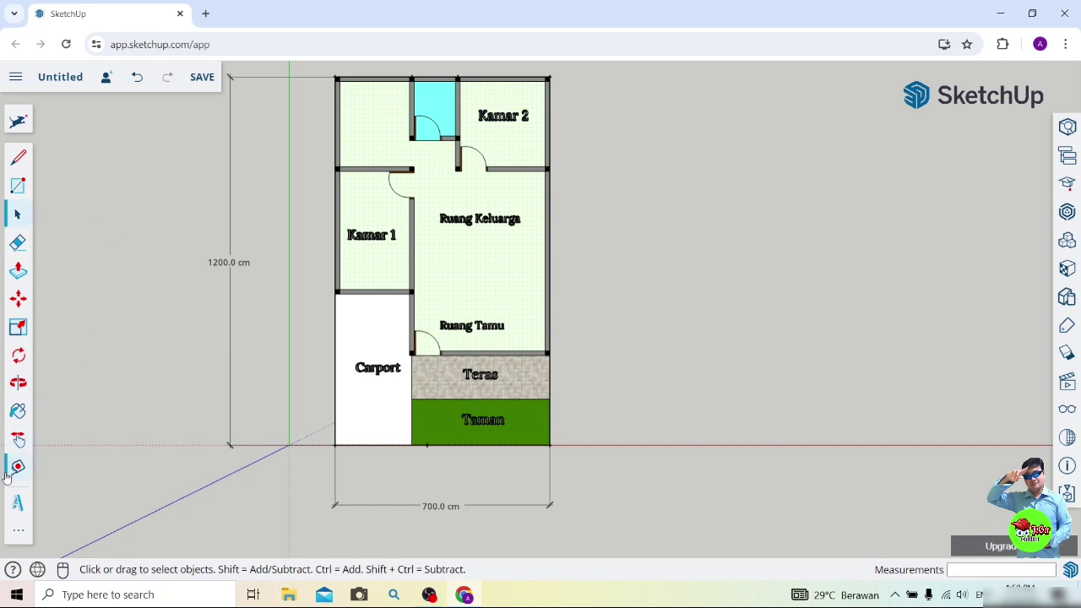
# - Place a 3D text label 'Toilet' in the small cyan room
pyautogui.click(17, 503)
pyautogui.write('To')
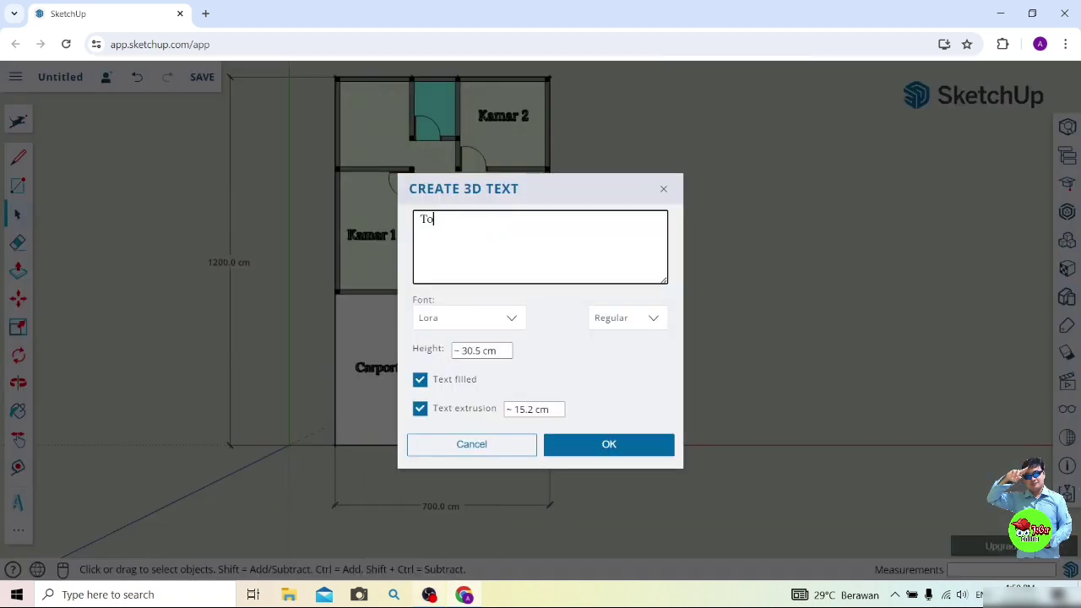
pyautogui.write('ilet')
pyautogui.click(609, 444)
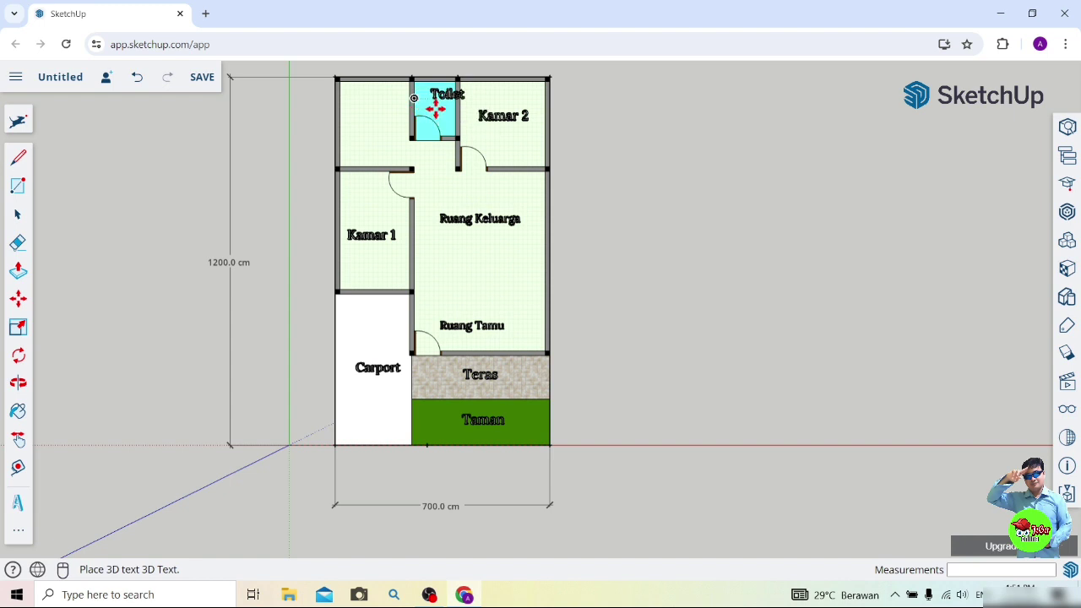
pyautogui.click(433, 110)
pyautogui.press('m')
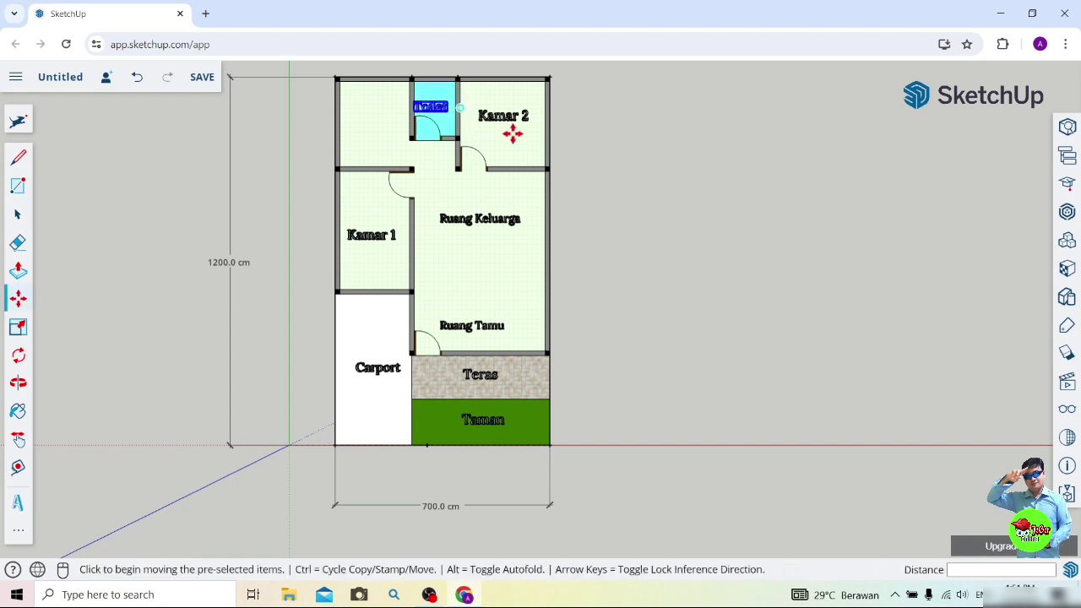
pyautogui.click(17, 214)
pyautogui.click(106, 214)
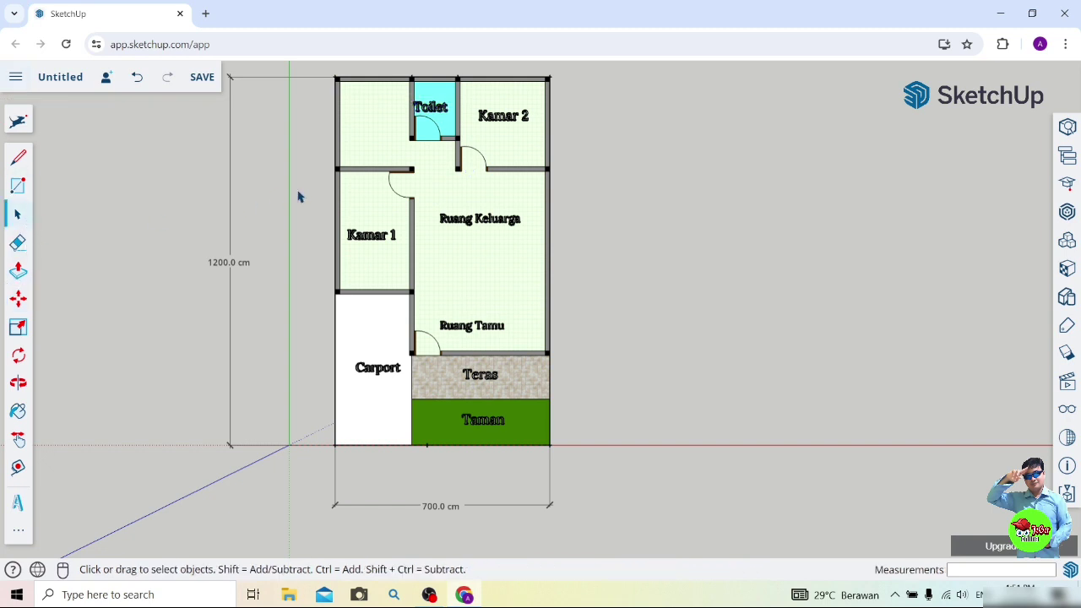
# - Place a 3D text label 'Dapur' in the top-left room
pyautogui.click(16, 504)
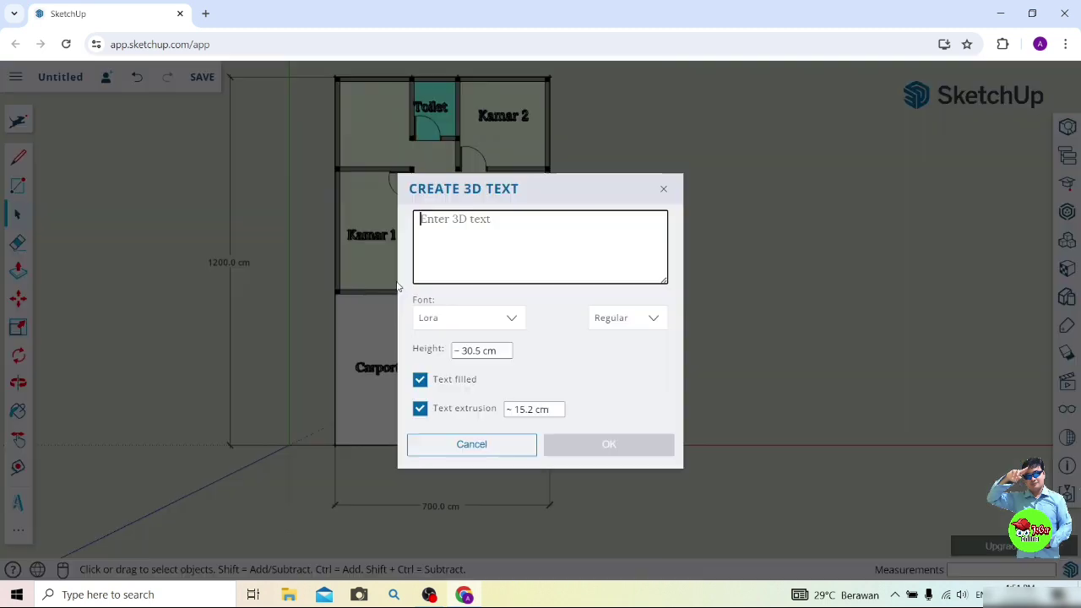
pyautogui.write('D')
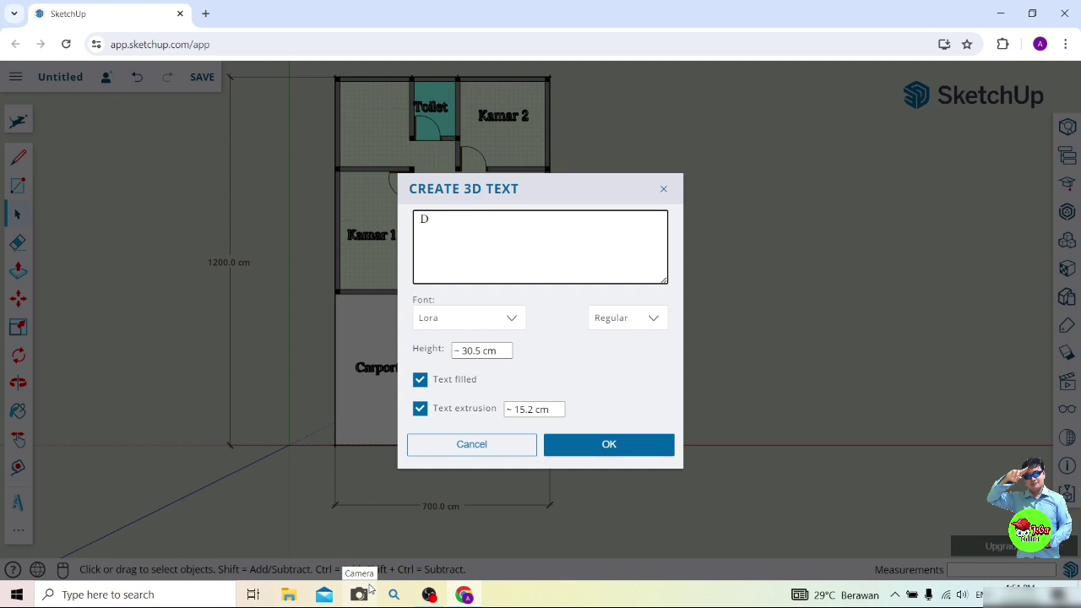
pyautogui.write('apur')
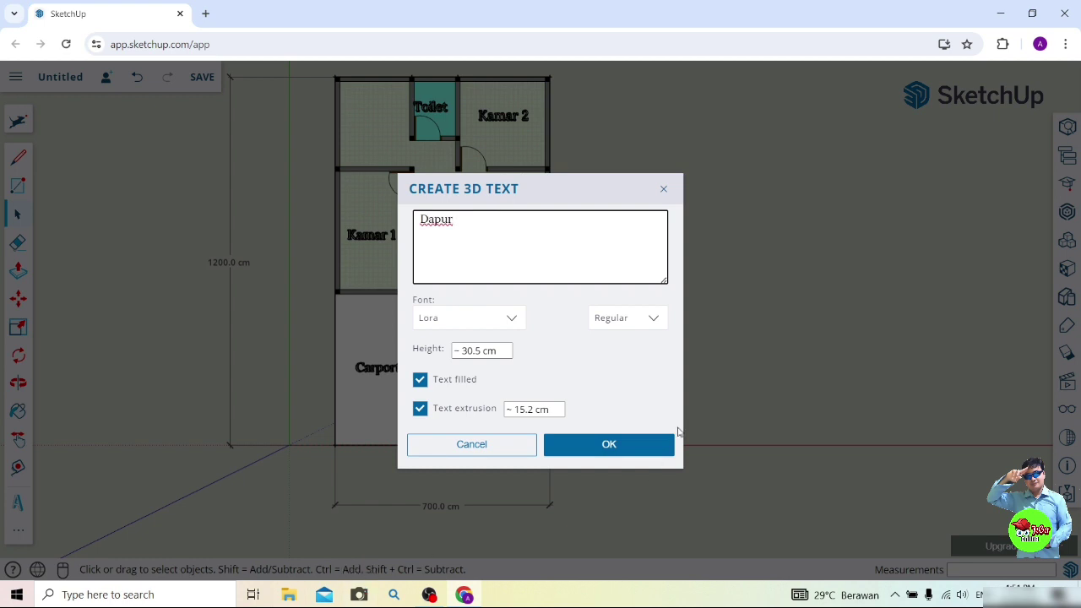
pyautogui.click(609, 444)
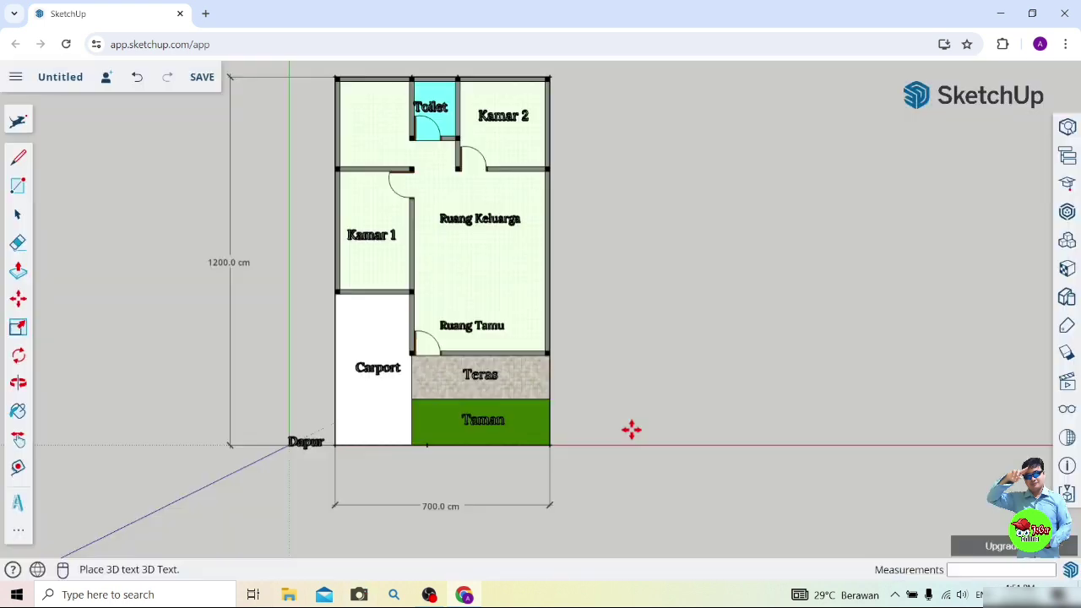
pyautogui.click(361, 122)
pyautogui.click(18, 213)
pyautogui.click(184, 206)
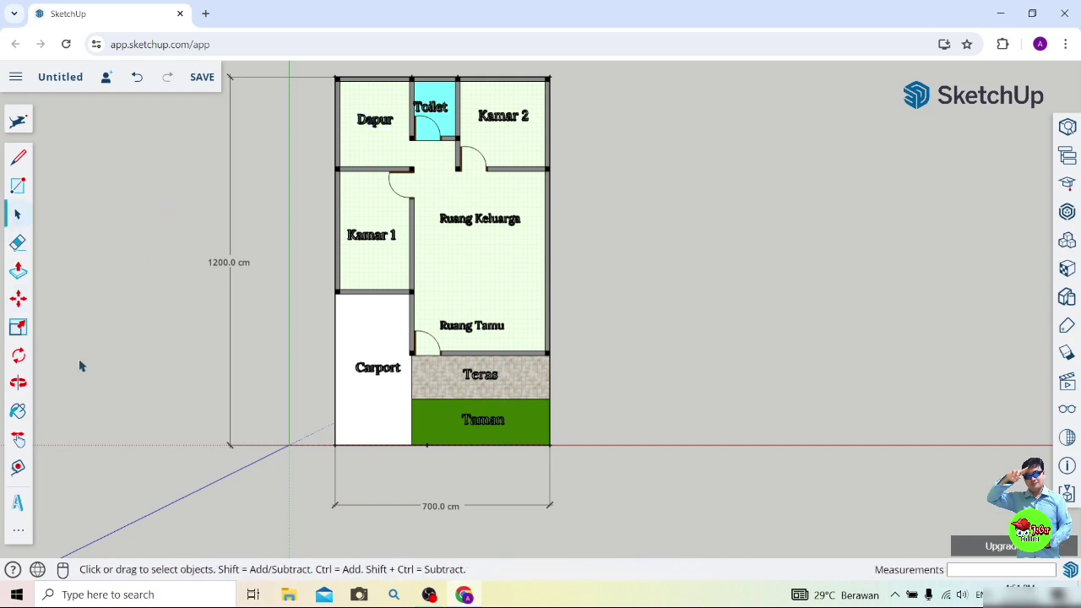
pyautogui.click(17, 438)
# - Pan and zoom until the labelled floor plan sits centred in the view
pyautogui.moveTo(193, 345)
pyautogui.mouseDown()
pyautogui.moveTo(180, 385)
pyautogui.moveTo(157, 386)
pyautogui.mouseUp()
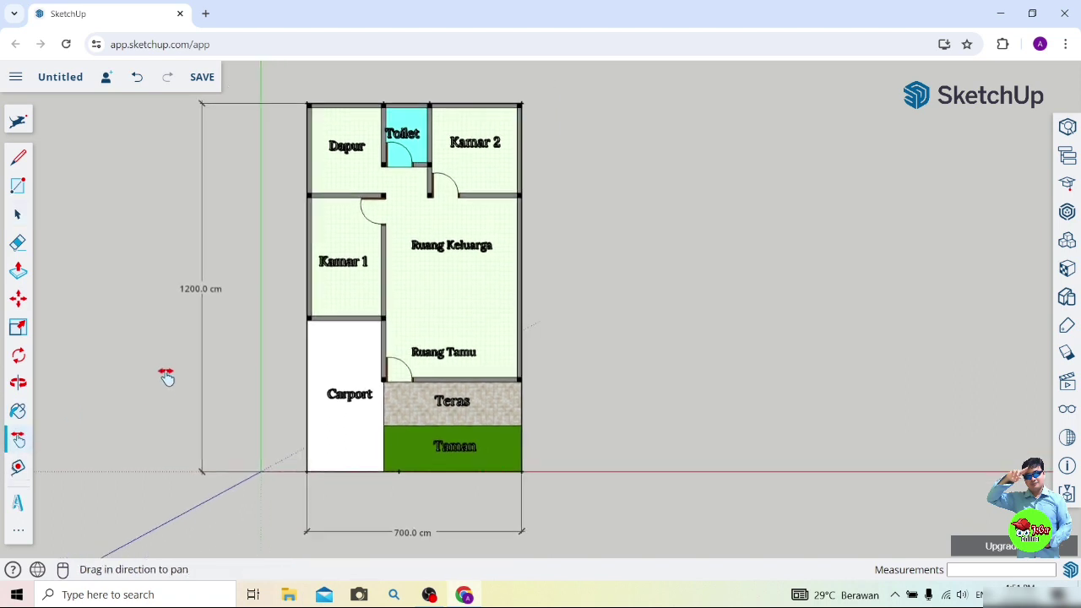
pyautogui.scroll(-1, 157, 386)
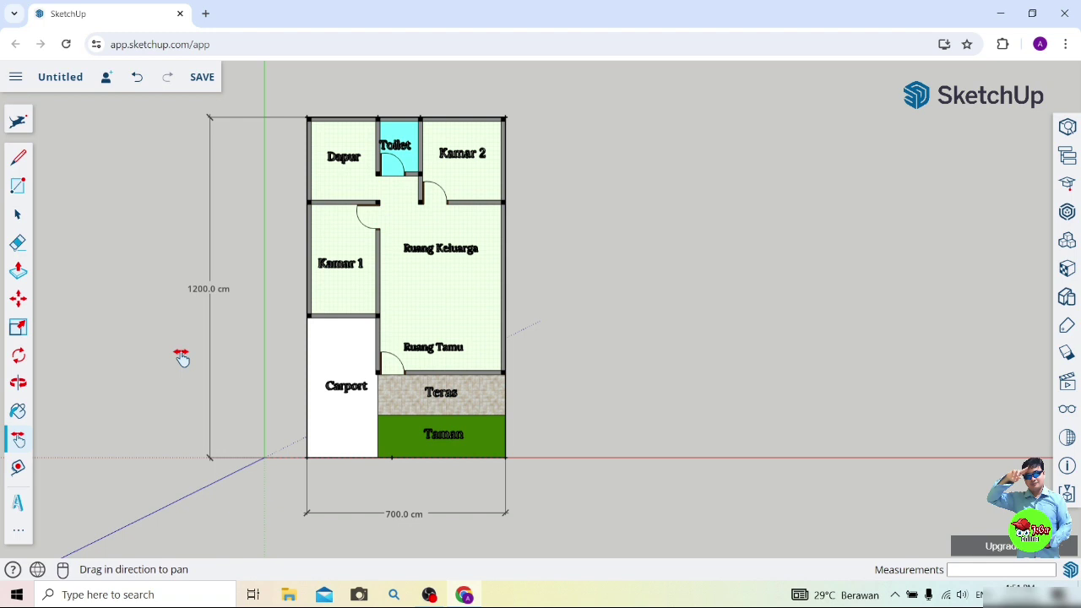
pyautogui.scroll(1, 182, 358)
pyautogui.moveTo(182, 358); pyautogui.dragTo(193, 362)
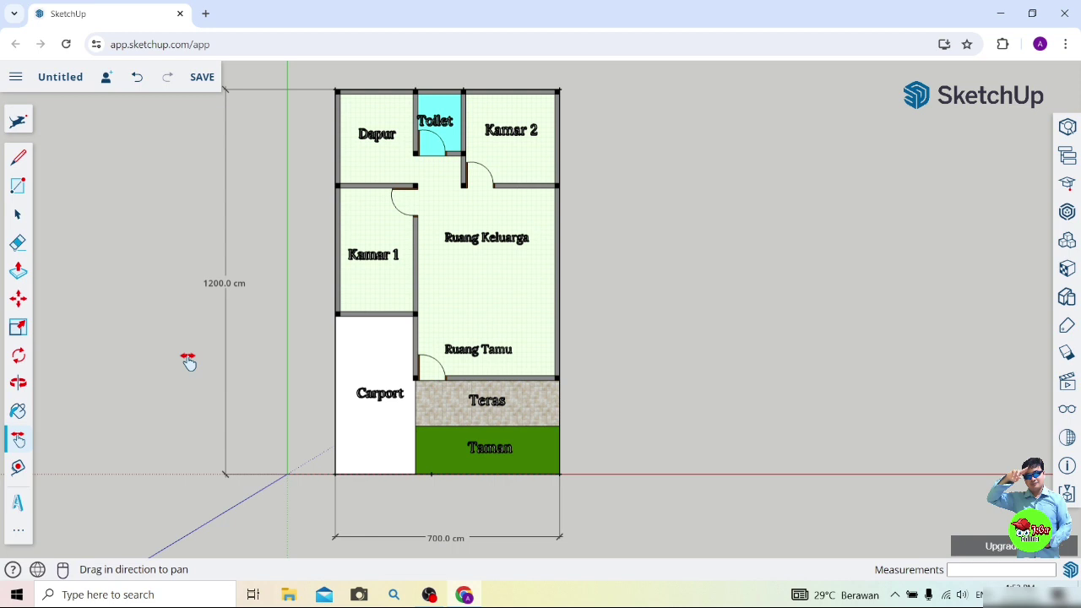
pyautogui.moveTo(188, 361); pyautogui.dragTo(224, 357)
pyautogui.press('space')
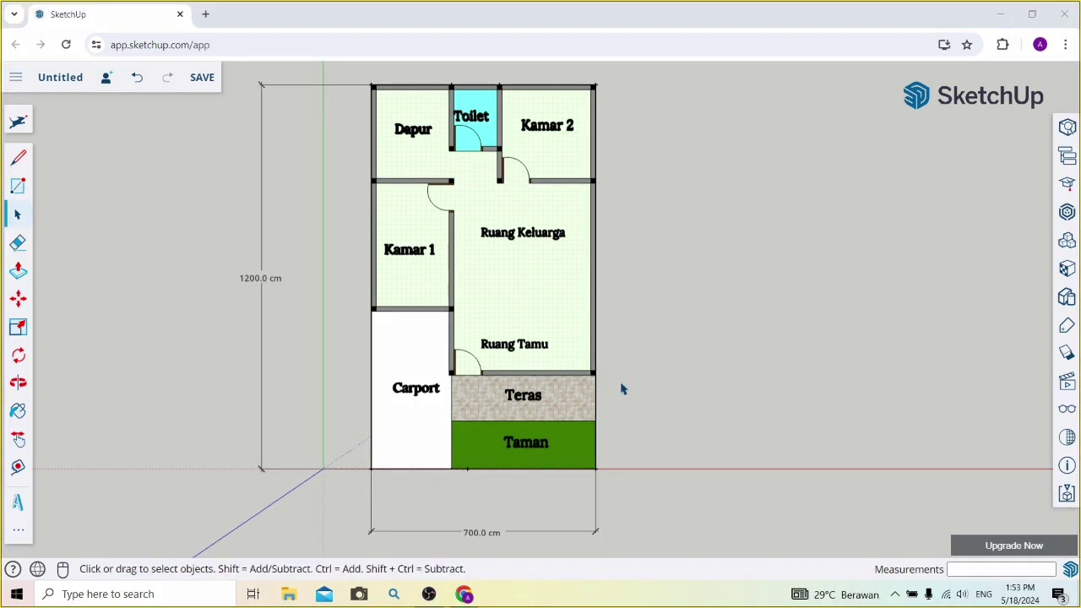